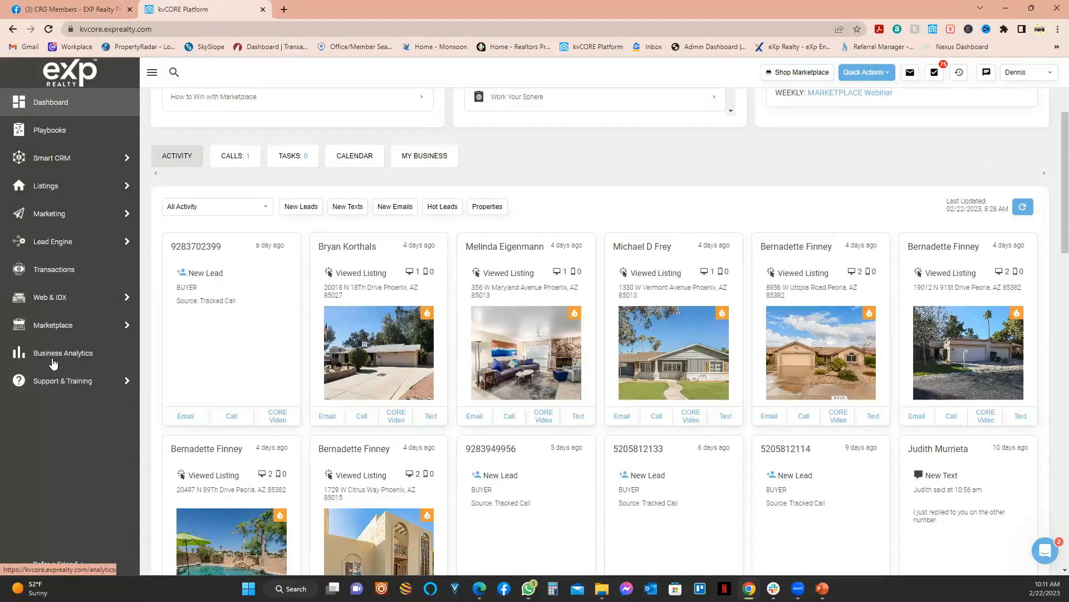
Step: Collapse and re-expand the sidebar, then open Smart Campaigns from the Marketing menu
left_click(150, 73)
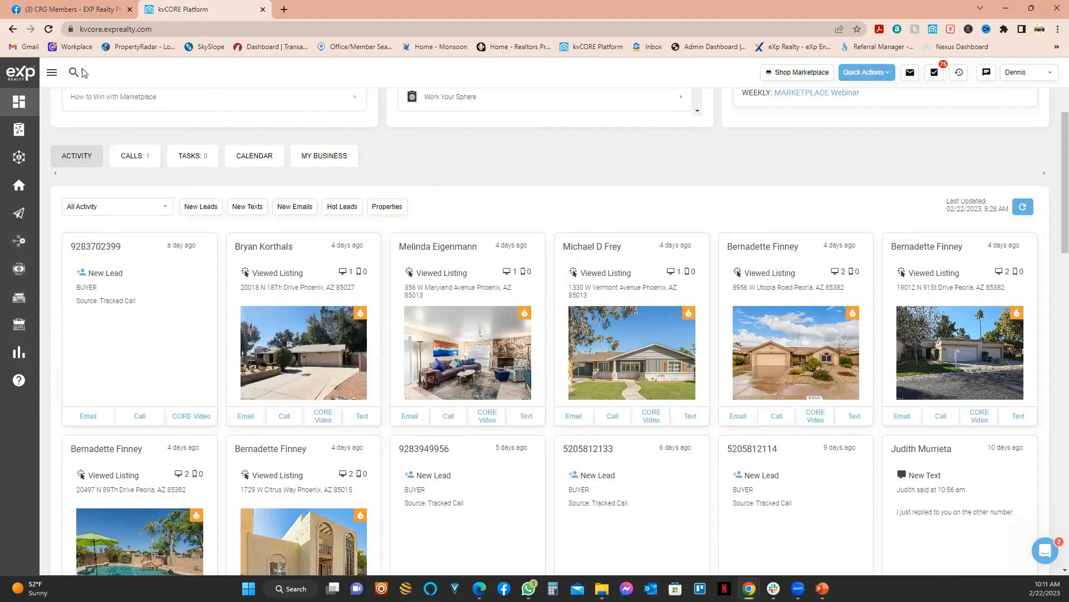
left_click(51, 75)
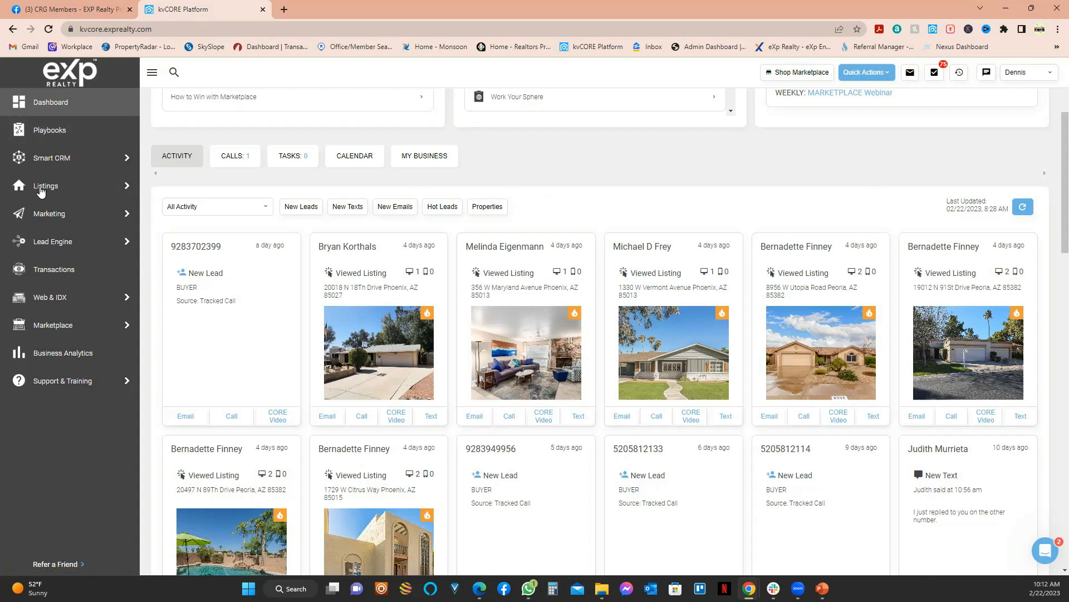
mouse_move(37, 215)
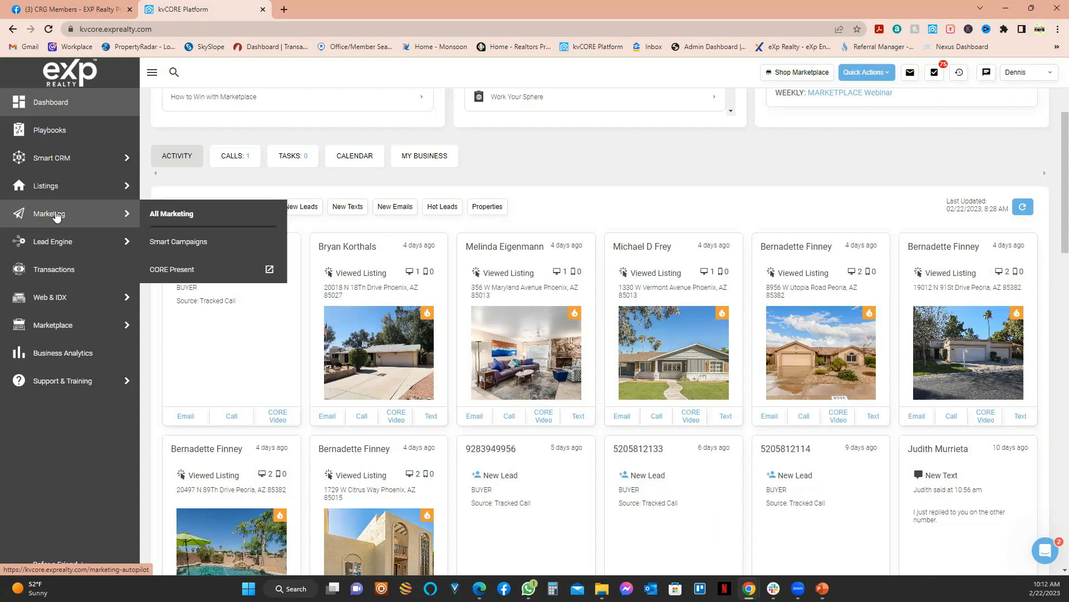
left_click(189, 245)
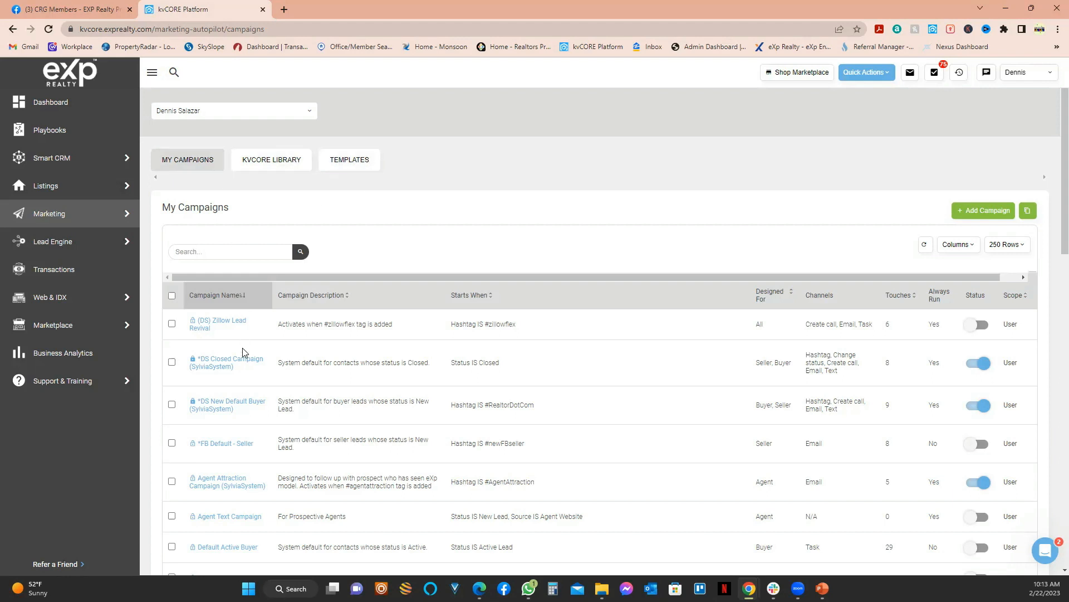
Step: Scroll through My Campaigns, then switch to the kvCORE Library tab
scroll(242, 348, "down", 8)
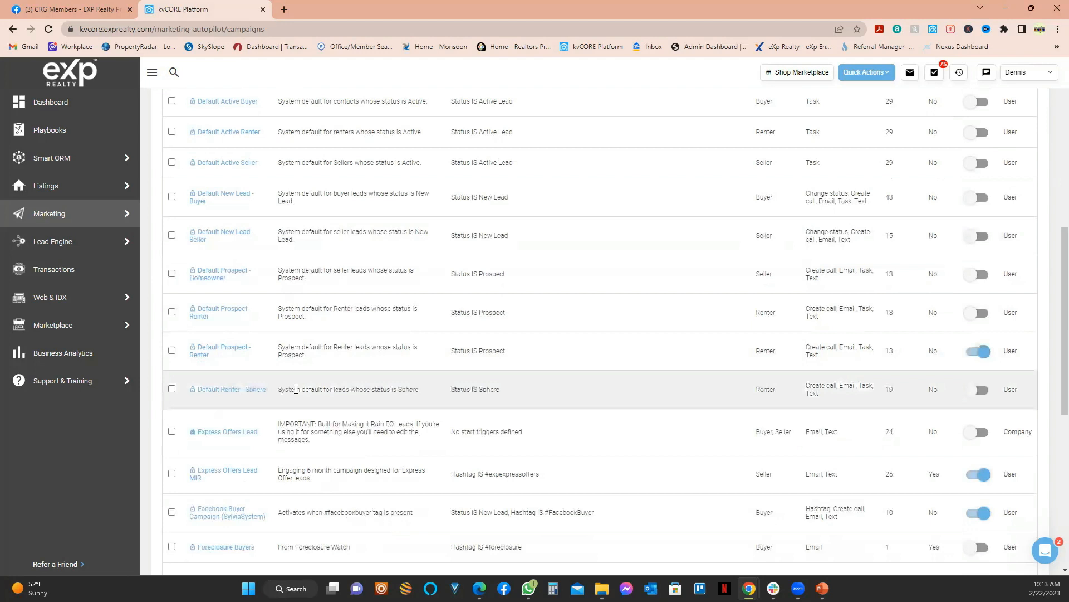
scroll(296, 389, "up", 6)
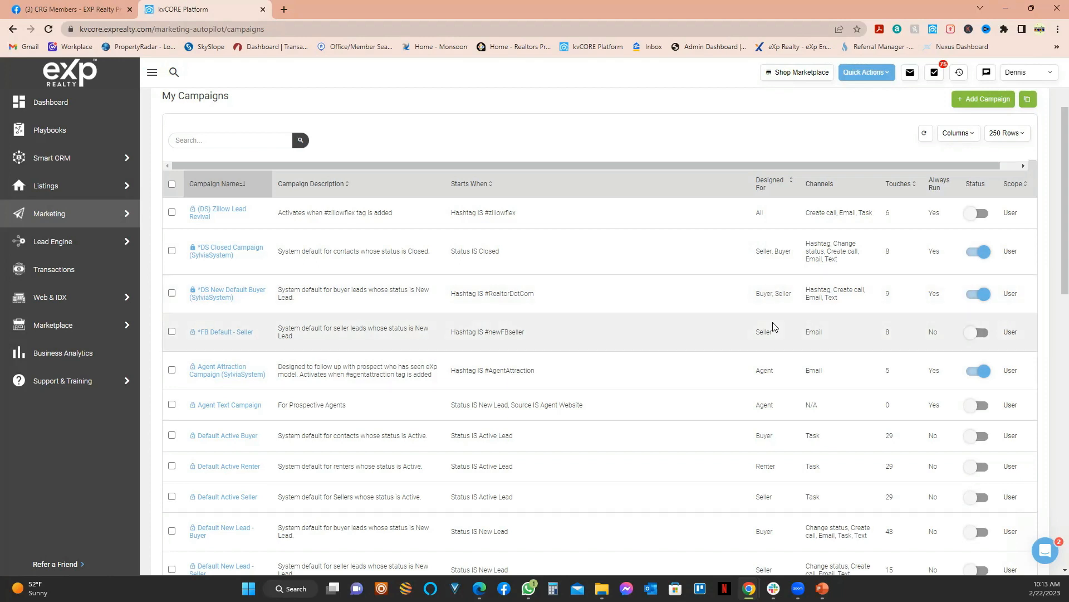
scroll(743, 318, "up", 2)
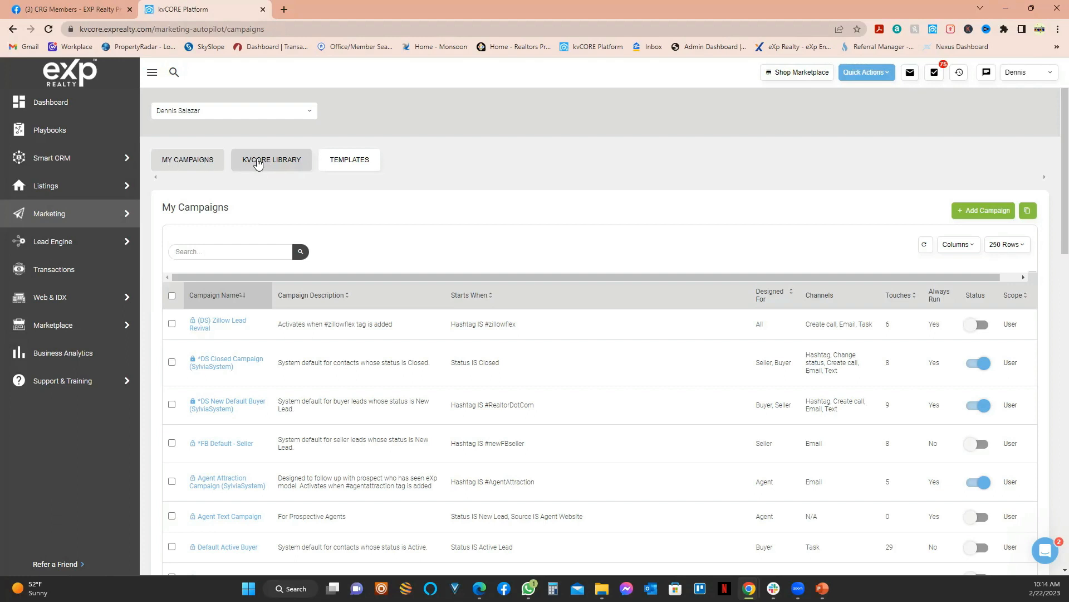
left_click(258, 162)
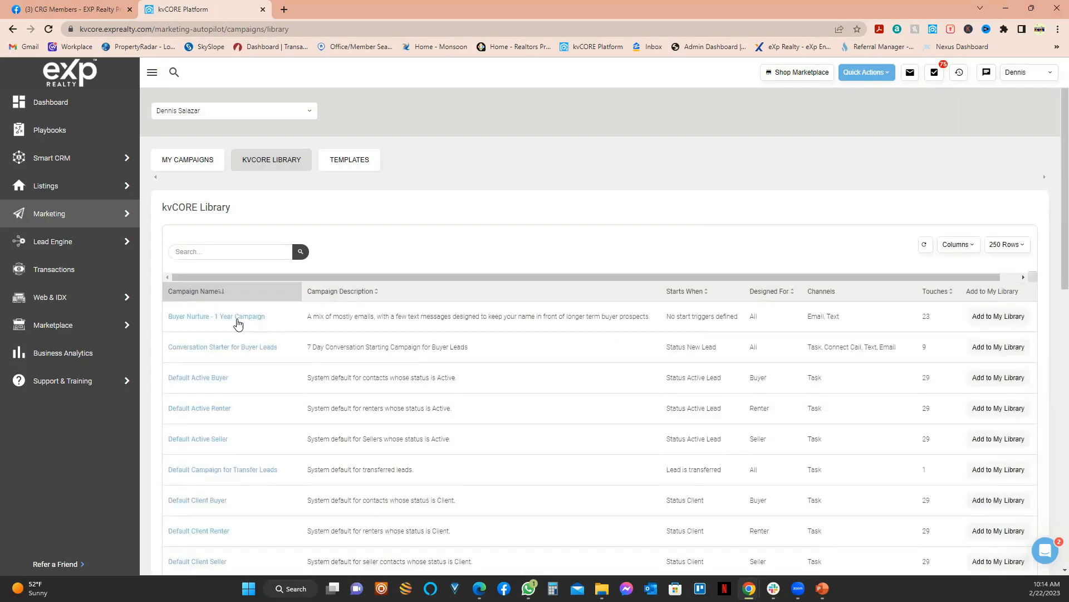
scroll(238, 323, "down", 10)
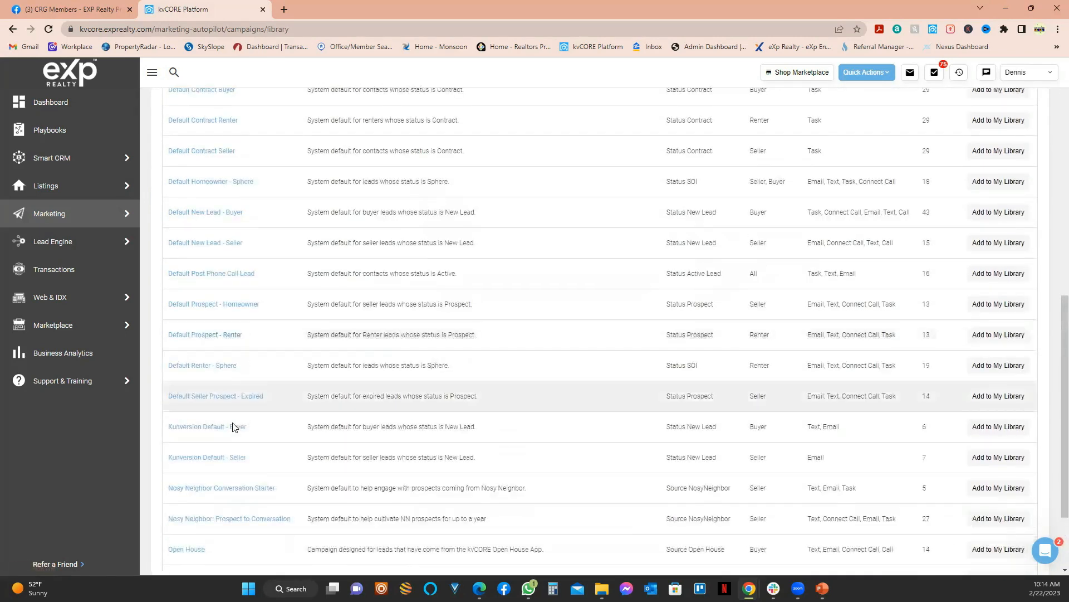
scroll(223, 457, "down", 2)
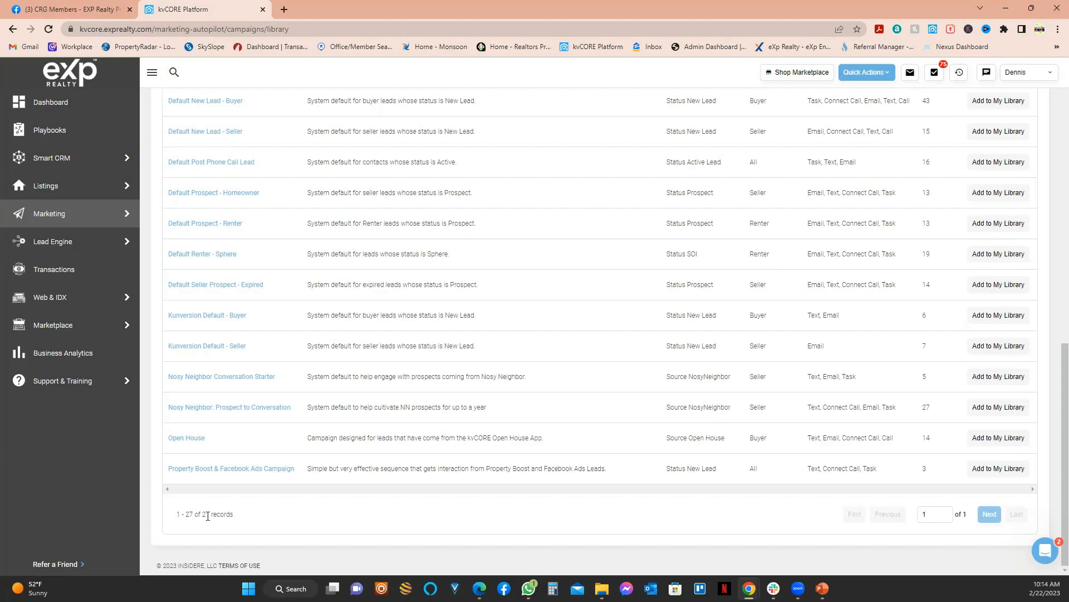
scroll(241, 313, "up", 7)
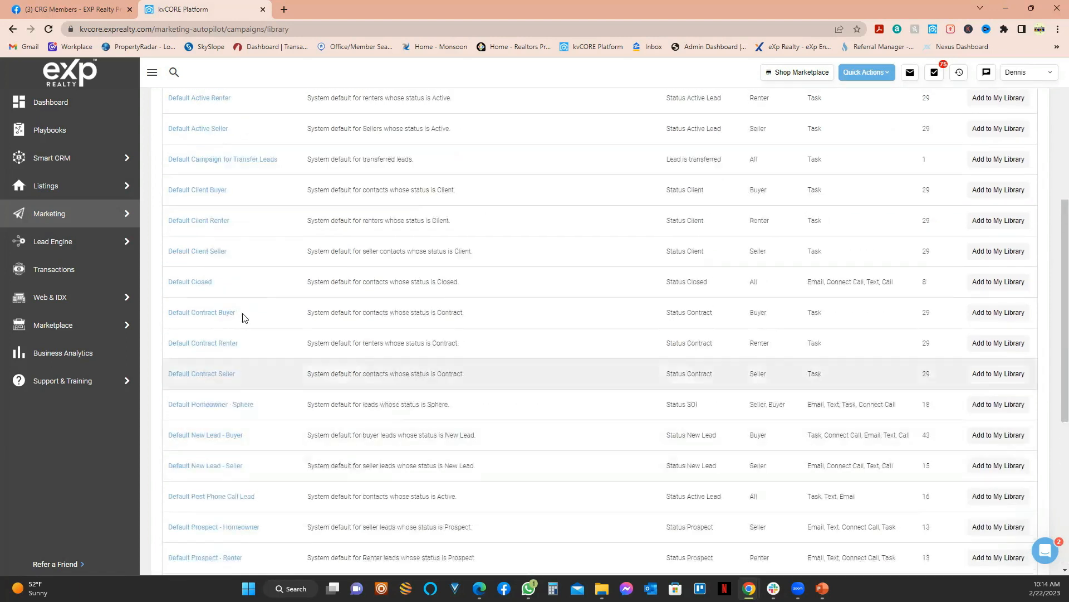
scroll(211, 201, "up", 2)
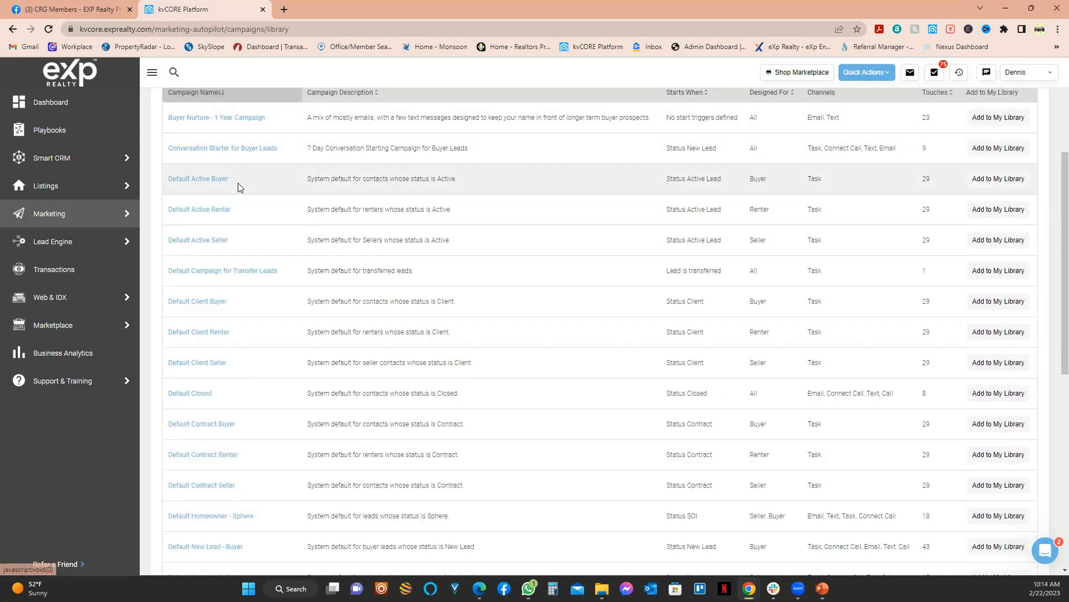
scroll(213, 239, "down", 1)
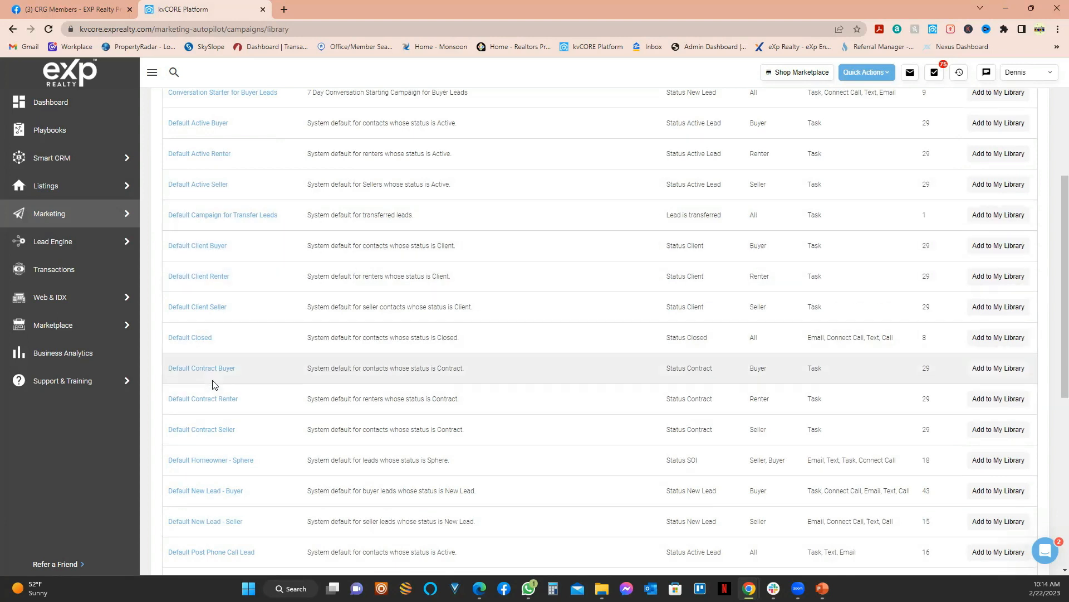
scroll(215, 378, "down", 4)
scroll(226, 376, "down", 3)
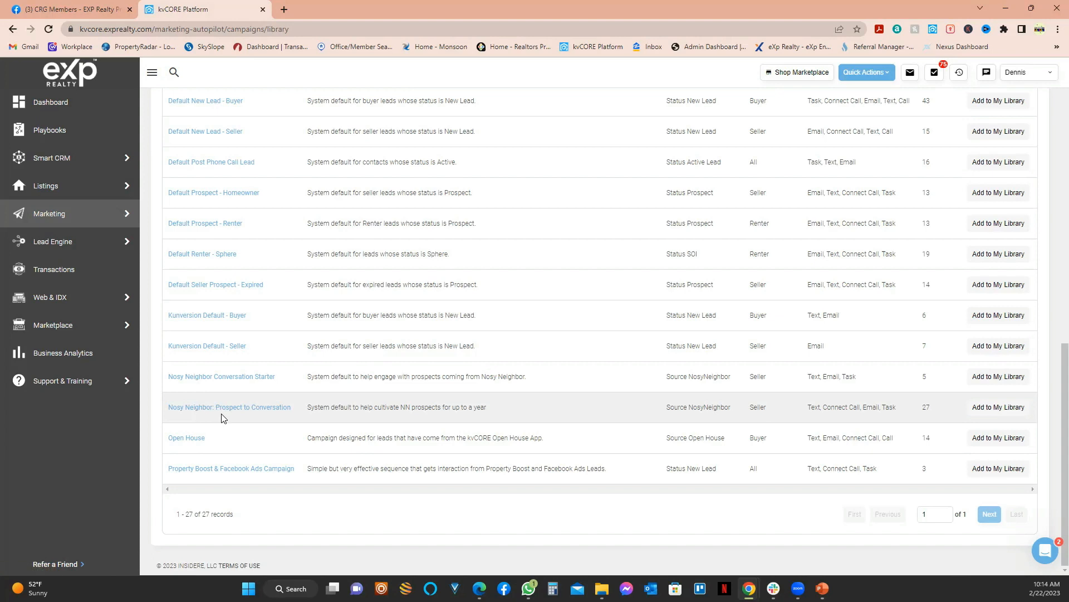
scroll(245, 428, "up", 3)
scroll(249, 430, "up", 4)
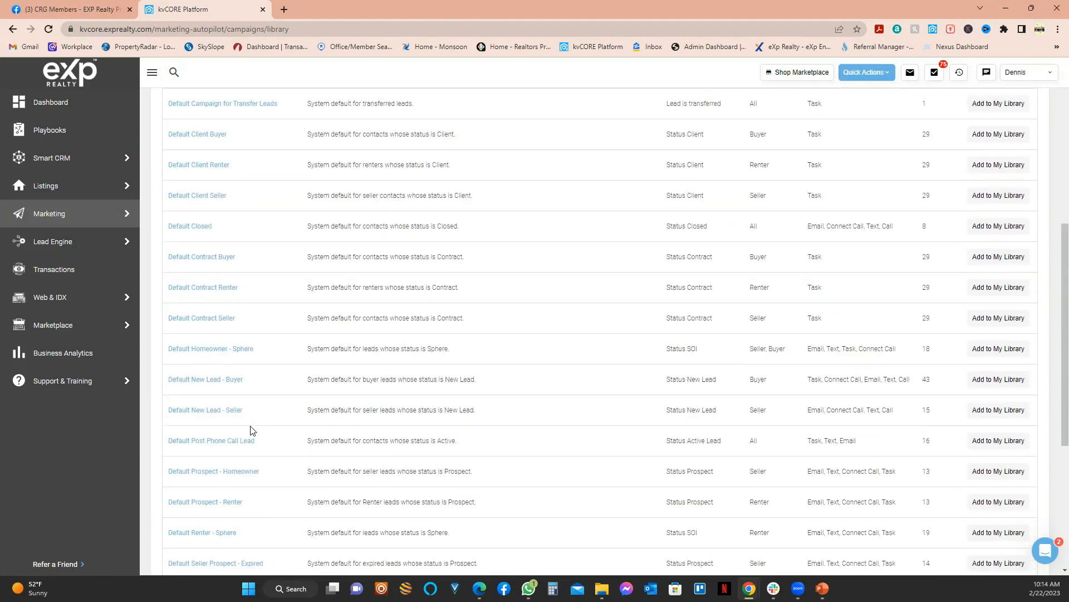
scroll(263, 420, "up", 2)
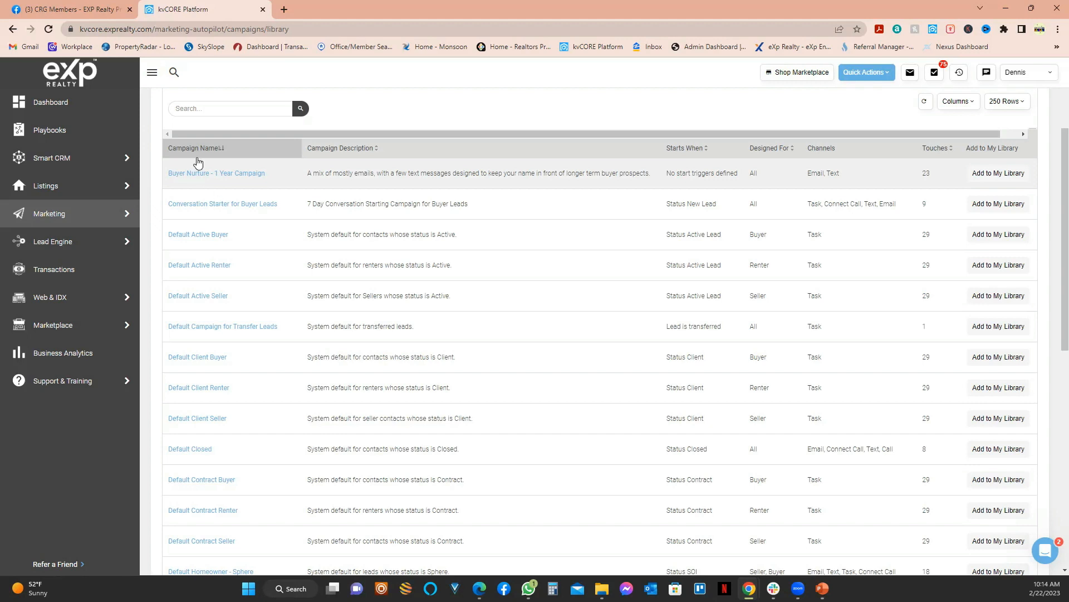
scroll(382, 299, "up", 3)
scroll(390, 290, "down", 3)
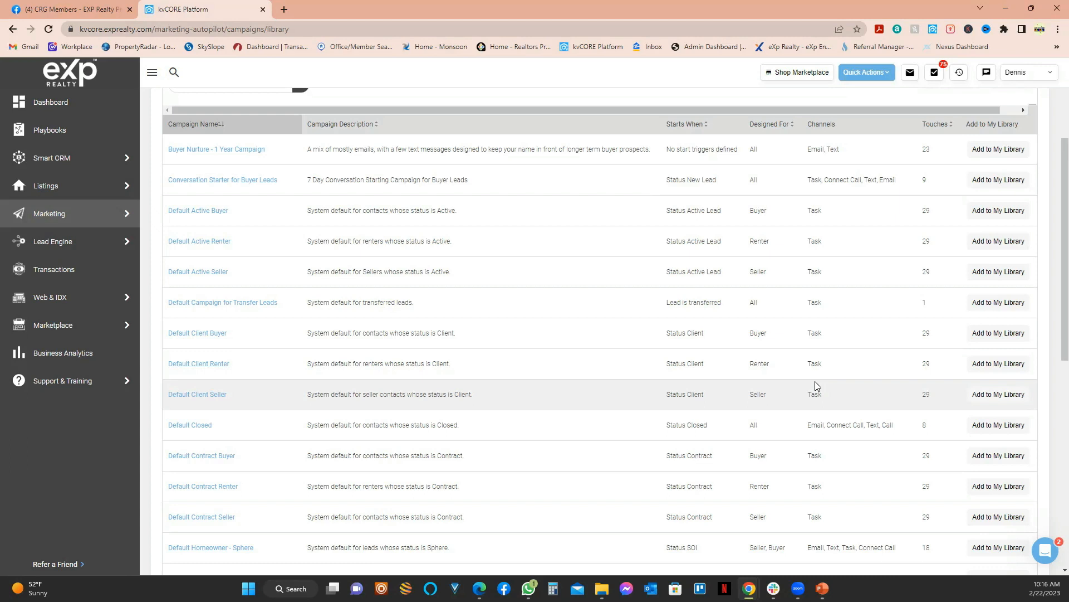
scroll(815, 383, "down", 2)
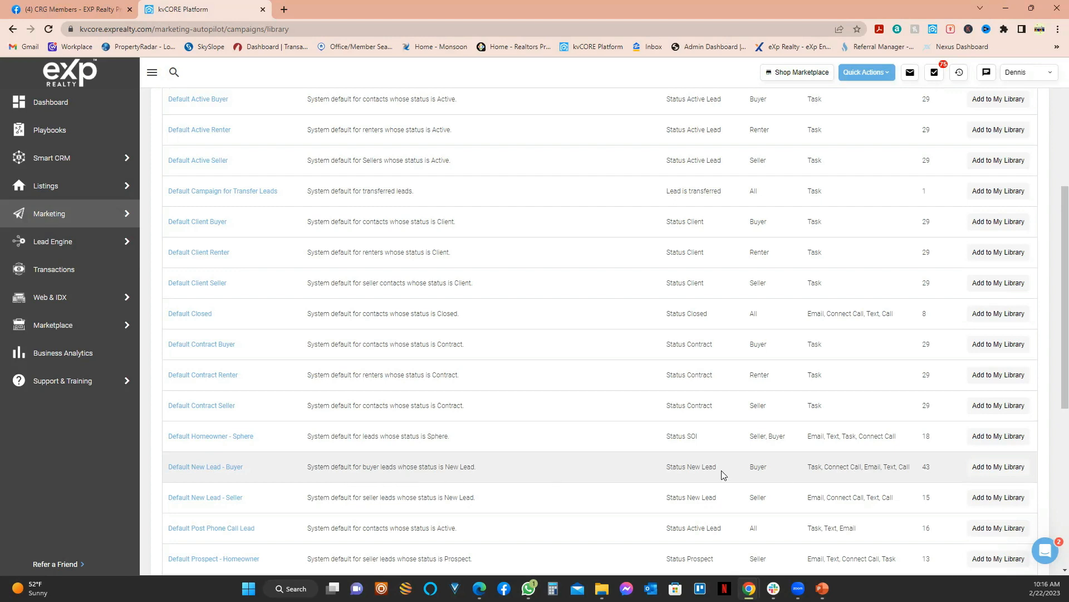
Step: Point out Default New Lead - Buyer's Buyer audience, Connect Call and Text channels, 43 touches, then add it
double_click(758, 468)
double_click(817, 467)
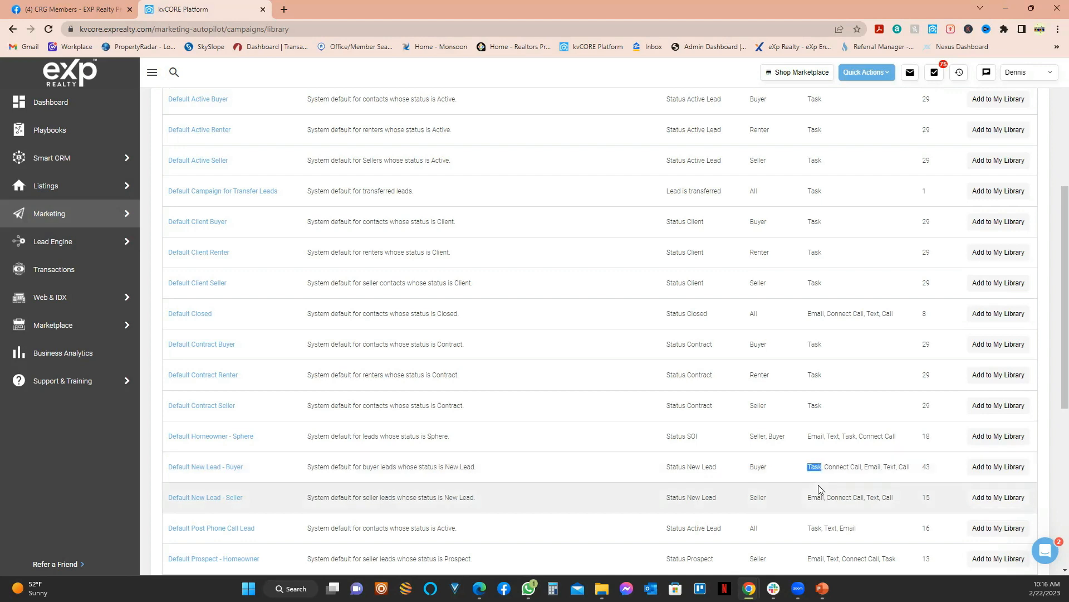
double_click(847, 466)
left_click(861, 468)
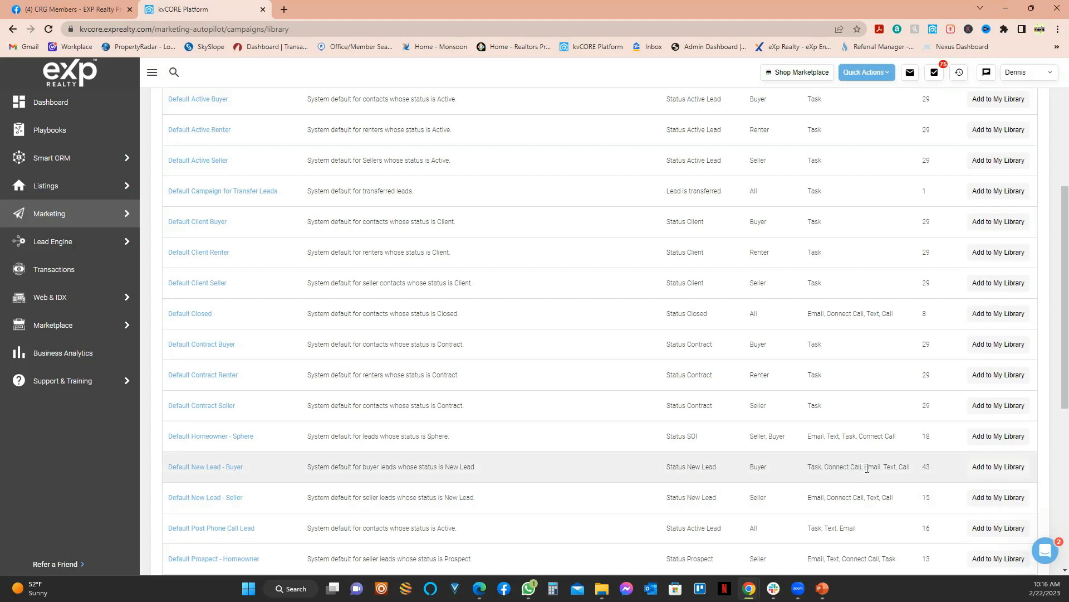
double_click(889, 466)
double_click(926, 467)
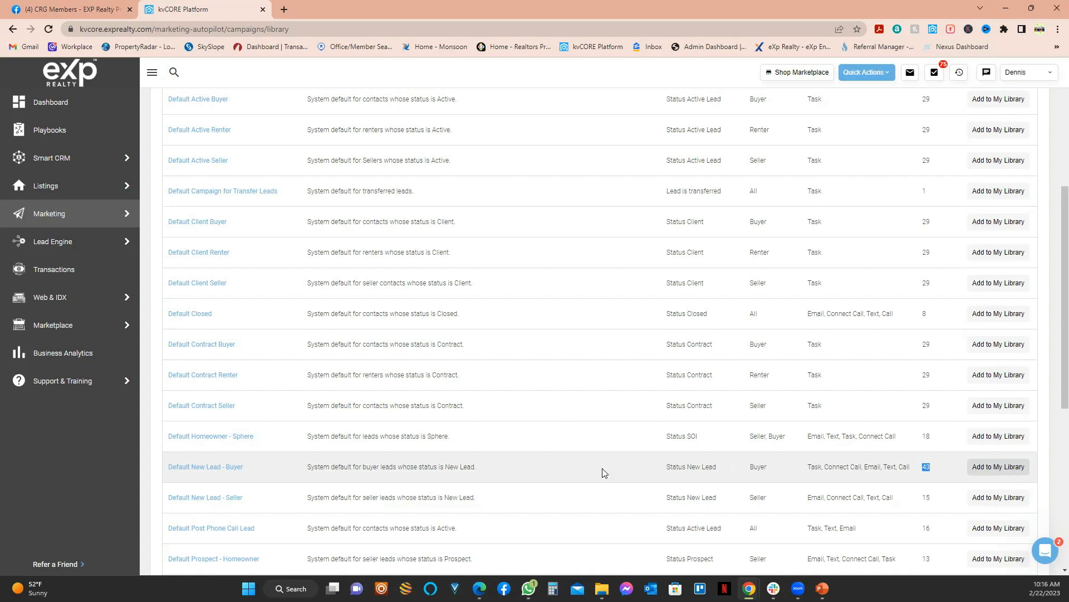
left_click(1008, 471)
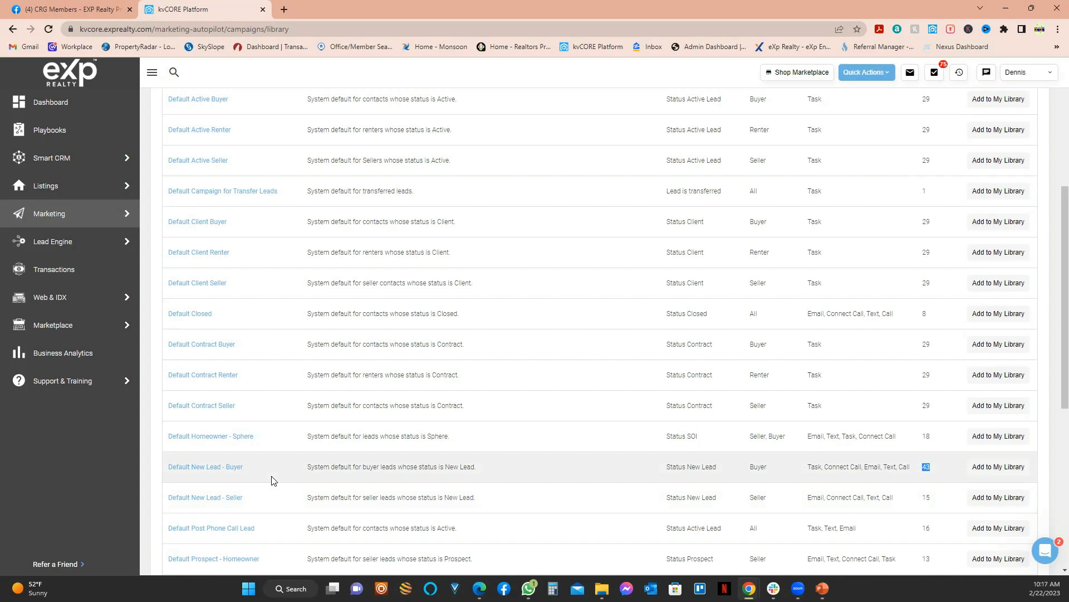
Step: Scroll the library, select Default New Lead - Buyer, and go back to the My Campaigns tab
scroll(270, 479, "up", 5)
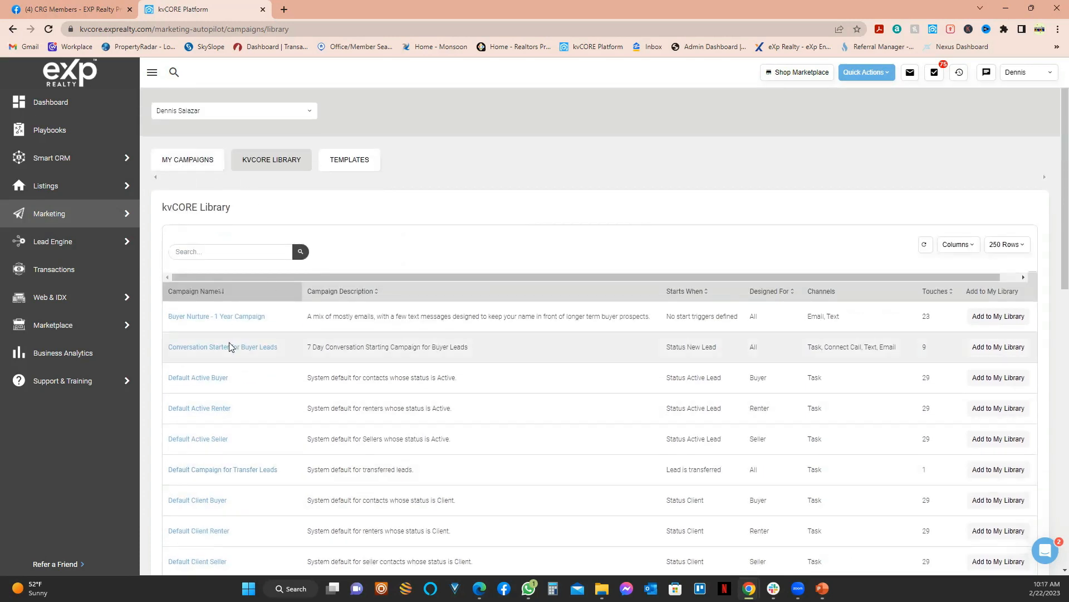
scroll(241, 375, "down", 7)
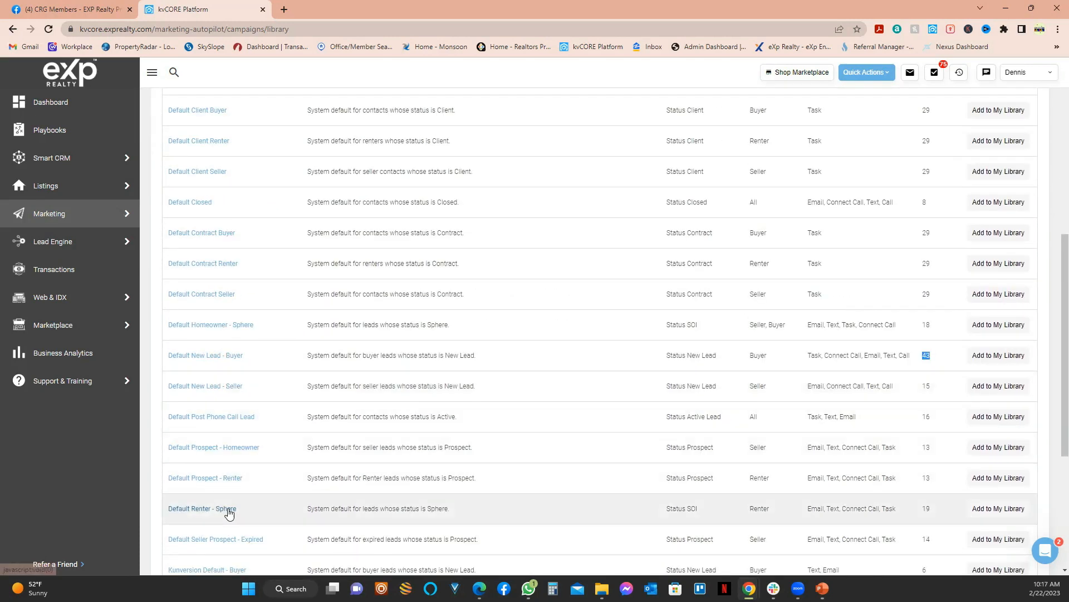
scroll(241, 504, "down", 2)
scroll(250, 474, "down", 2)
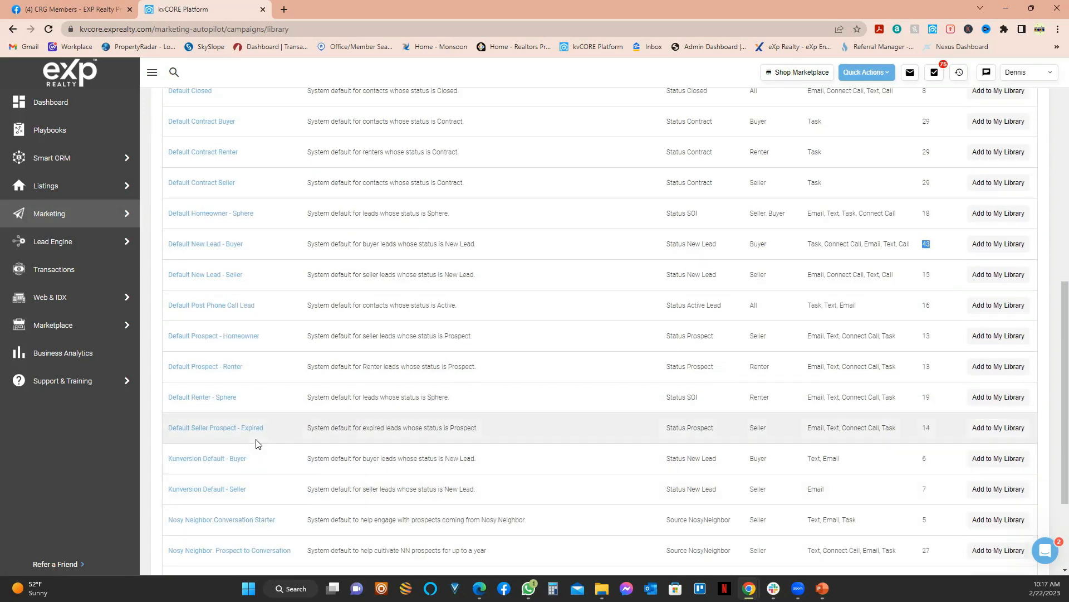
scroll(255, 386, "up", 1)
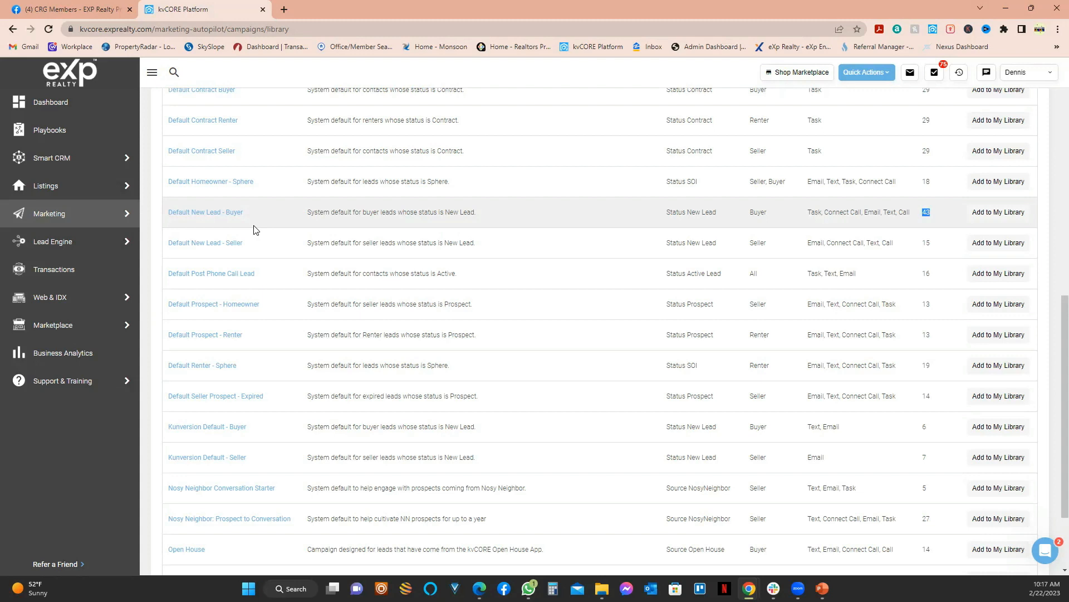
scroll(256, 229, "up", 2)
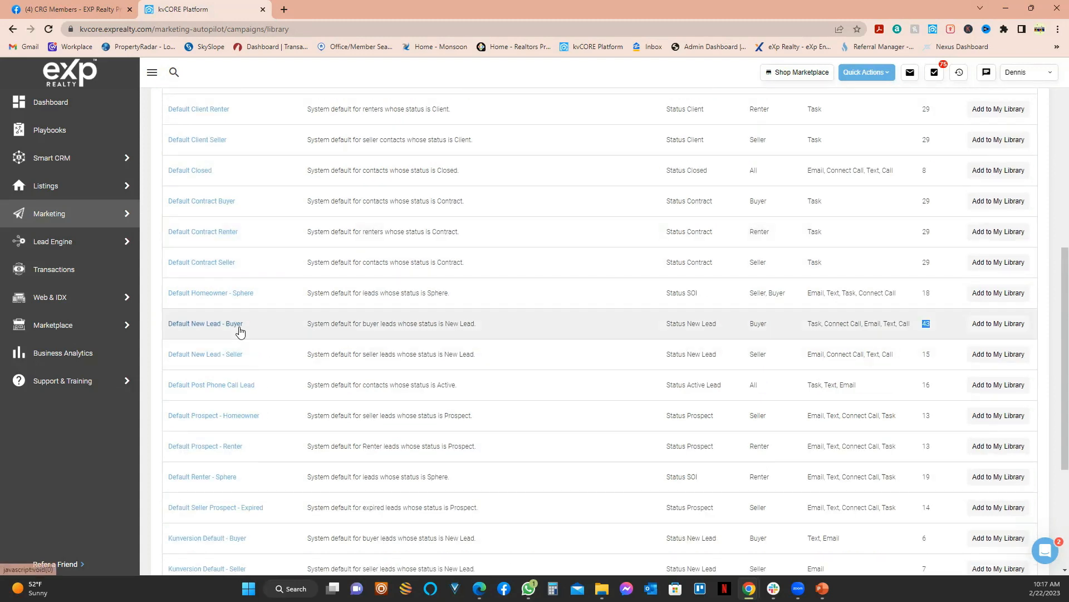
left_click(229, 325)
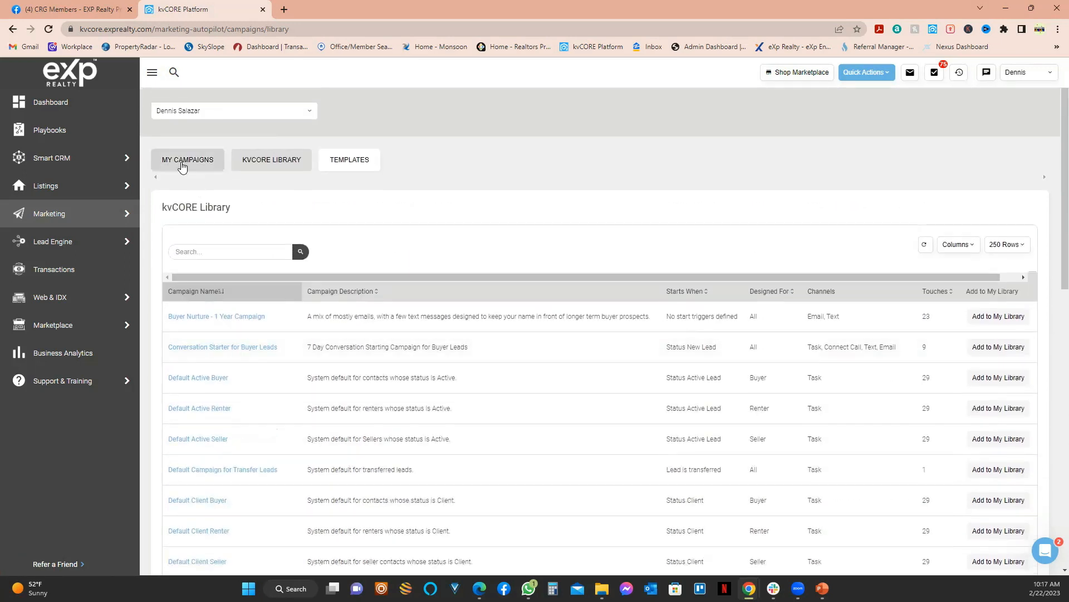
left_click(181, 166)
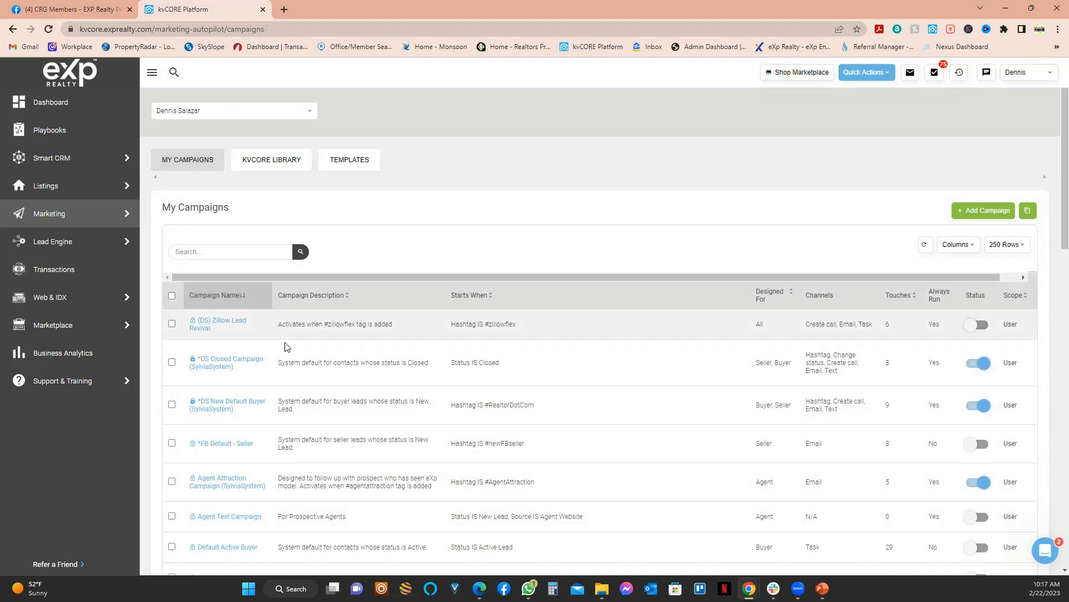
Step: Scroll My Campaigns and open the second, older Default New Lead - Buyer campaign
scroll(289, 367, "down", 6)
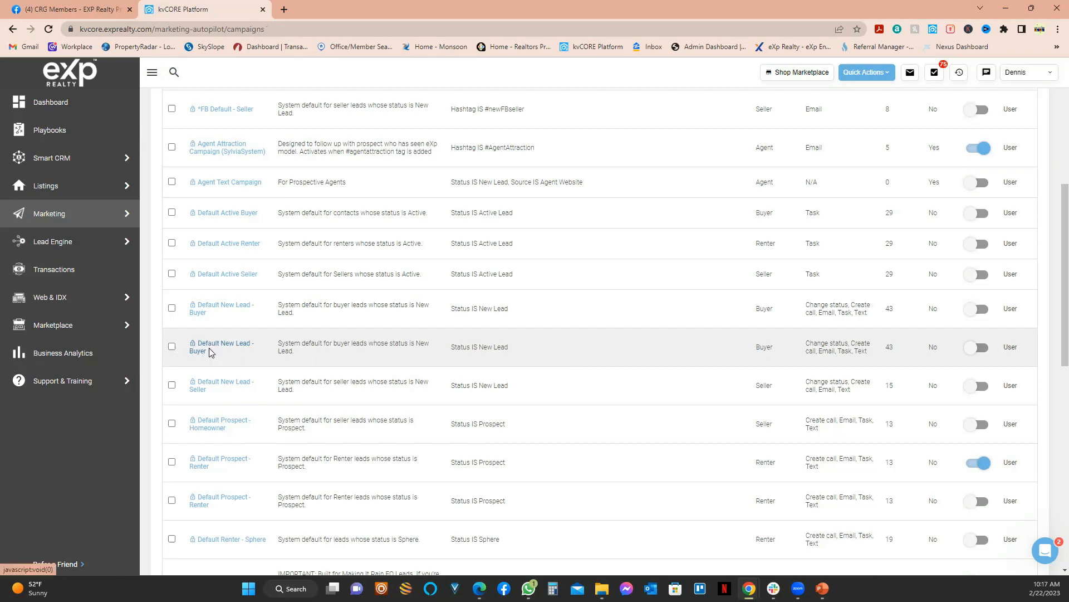
scroll(206, 352, "up", 6)
scroll(226, 339, "down", 9)
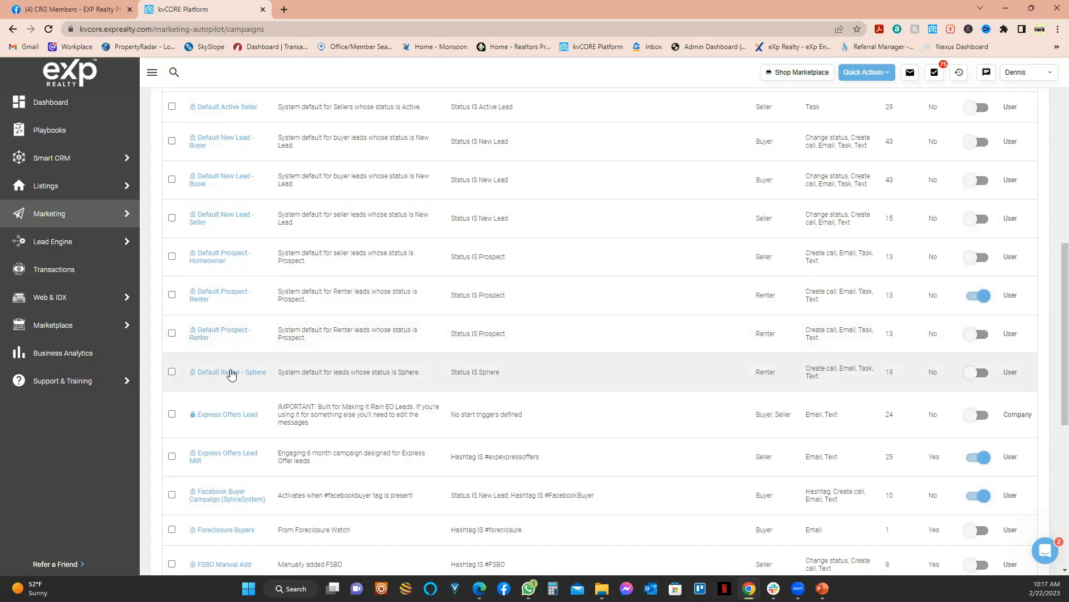
scroll(239, 393, "down", 2)
scroll(240, 390, "up", 1)
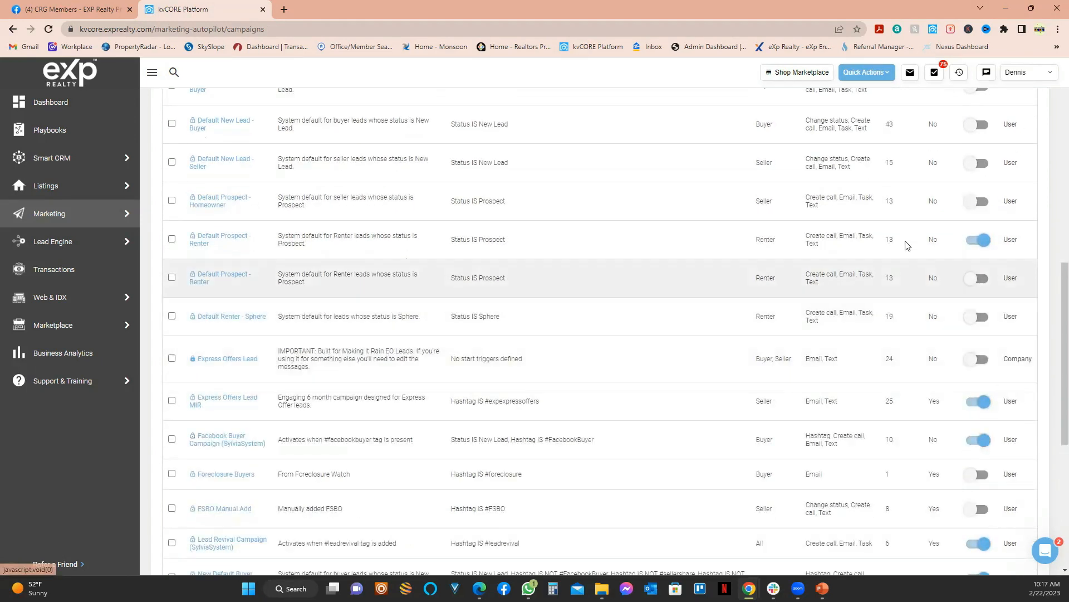
scroll(905, 404, "up", 2)
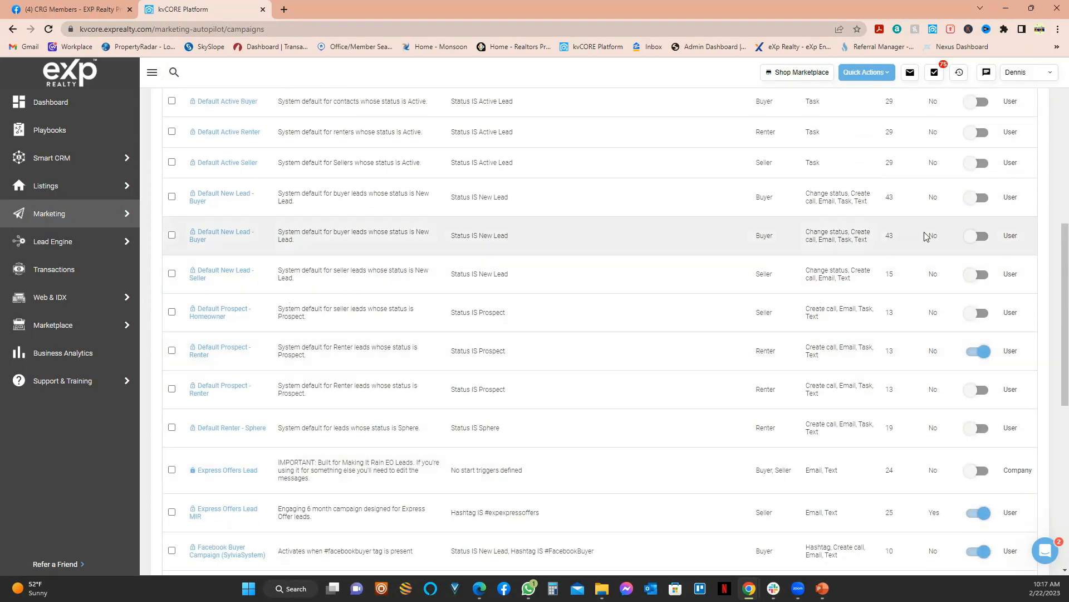
scroll(975, 248, "up", 8)
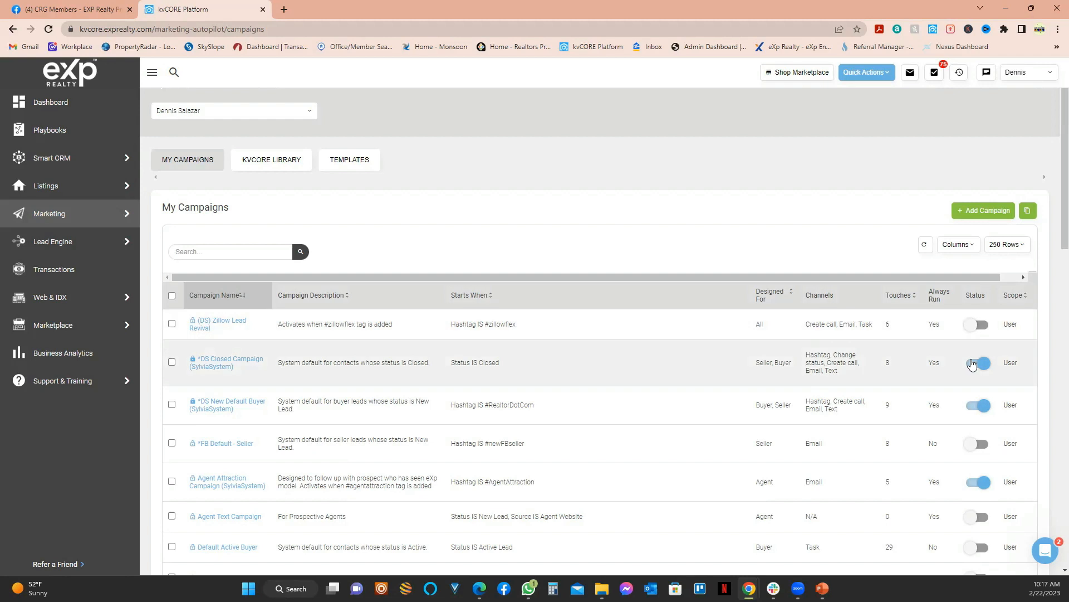
scroll(979, 401, "down", 5)
scroll(981, 411, "down", 2)
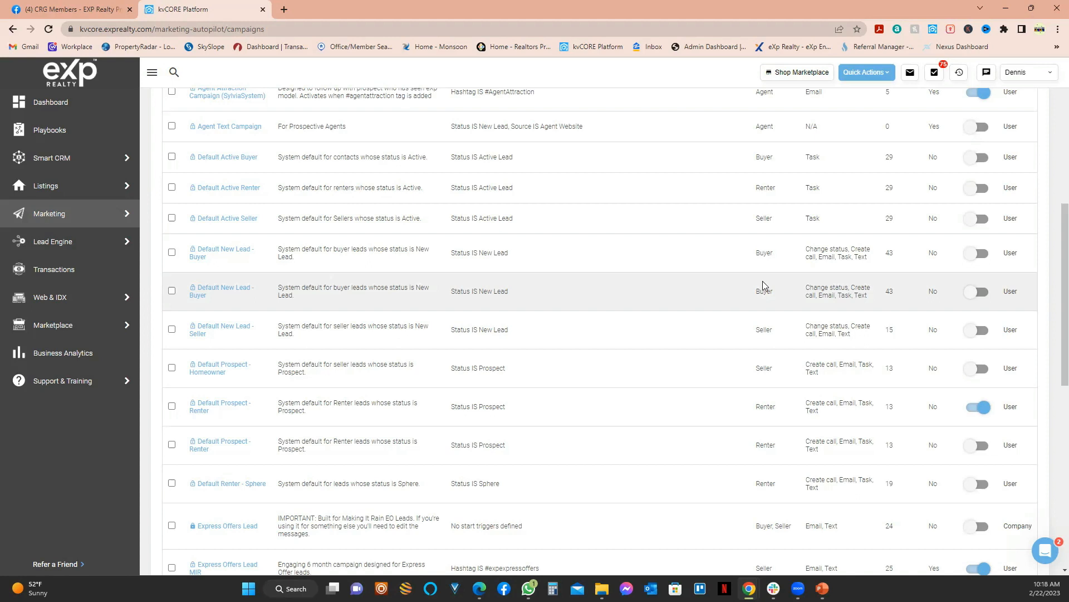
left_click(218, 288)
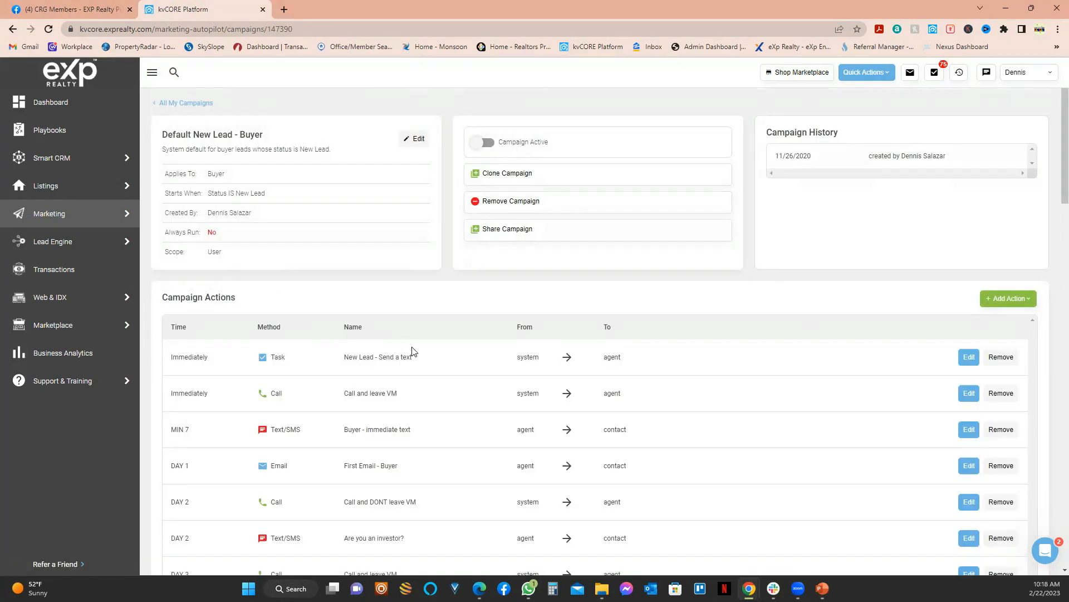
Step: Return to All My Campaigns and open the newer Default New Lead - Buyer copy
left_click(186, 104)
scroll(224, 434, "down", 3)
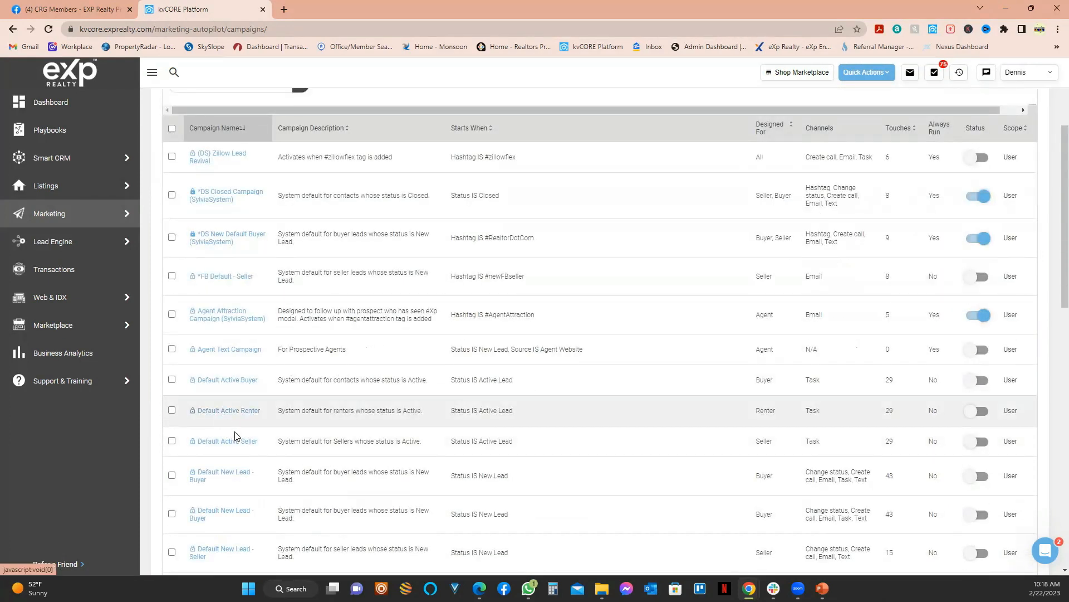
left_click(222, 477)
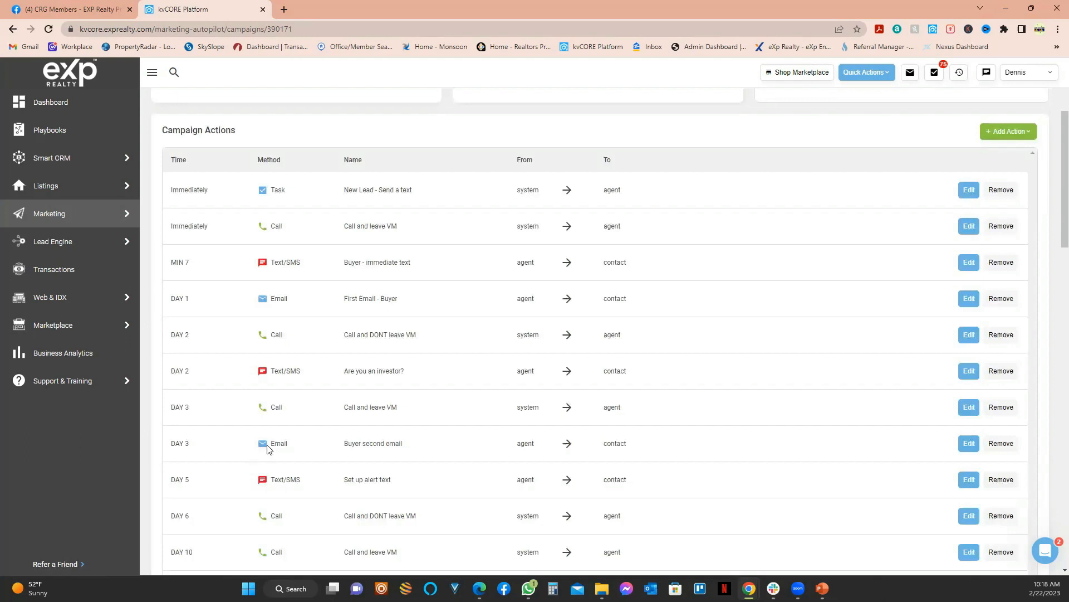
Step: Scroll its Campaign Actions through Day 540, highlighting 'agent' in the Day 390 step
scroll(412, 404, "down", 2)
scroll(694, 397, "down", 20)
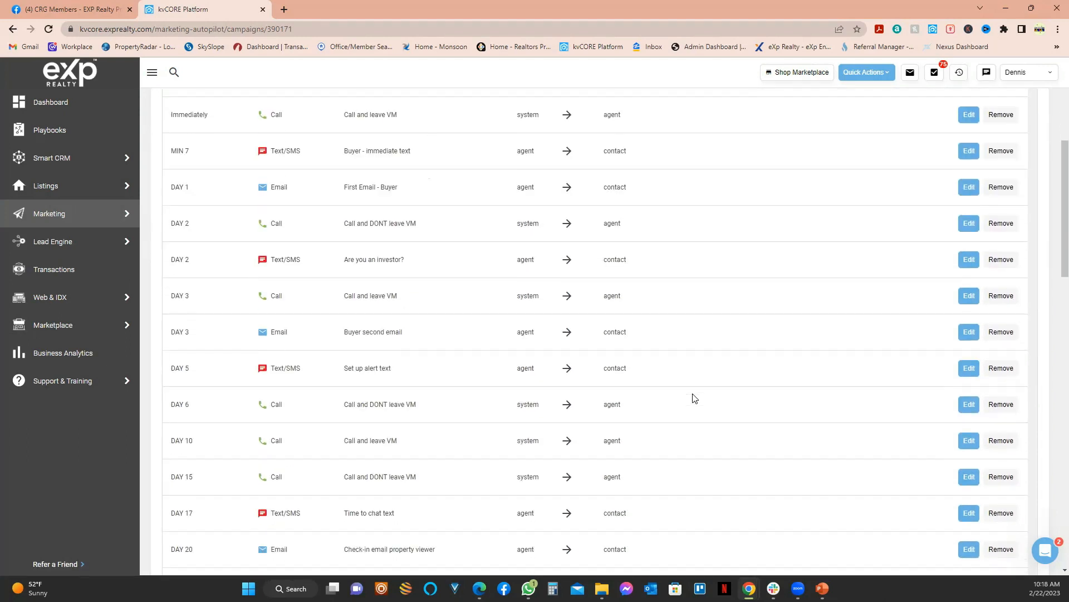
scroll(613, 401, "down", 7)
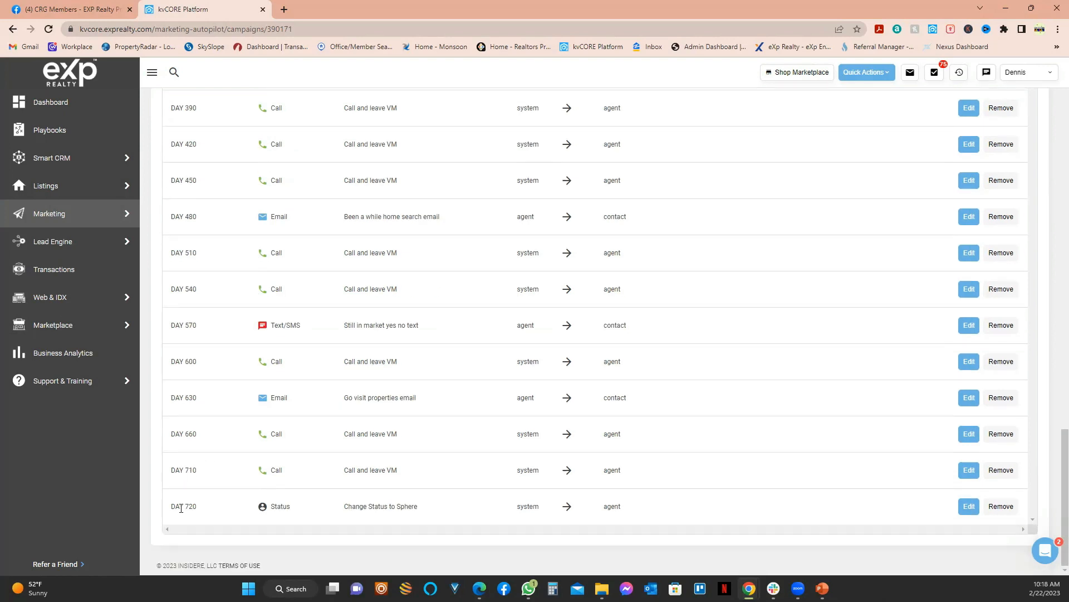
scroll(288, 481, "up", 10)
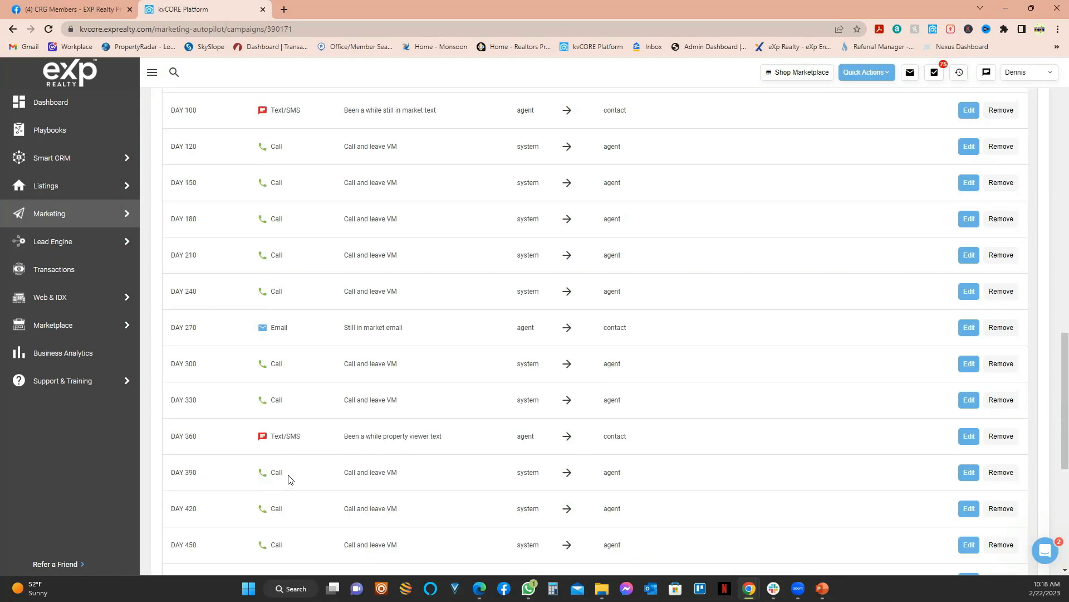
scroll(288, 479, "up", 15)
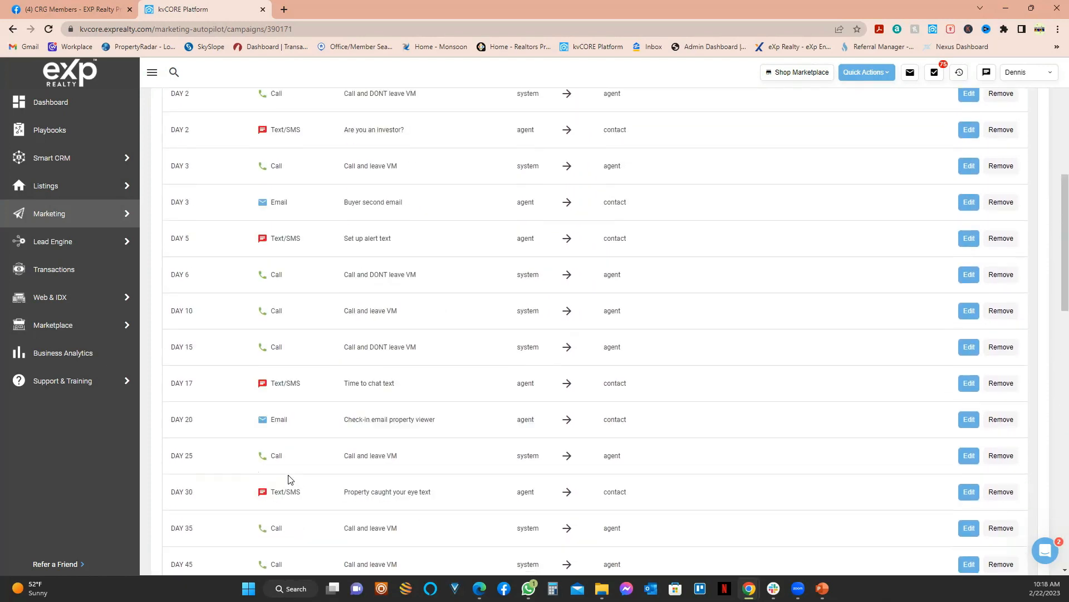
scroll(287, 401, "up", 1)
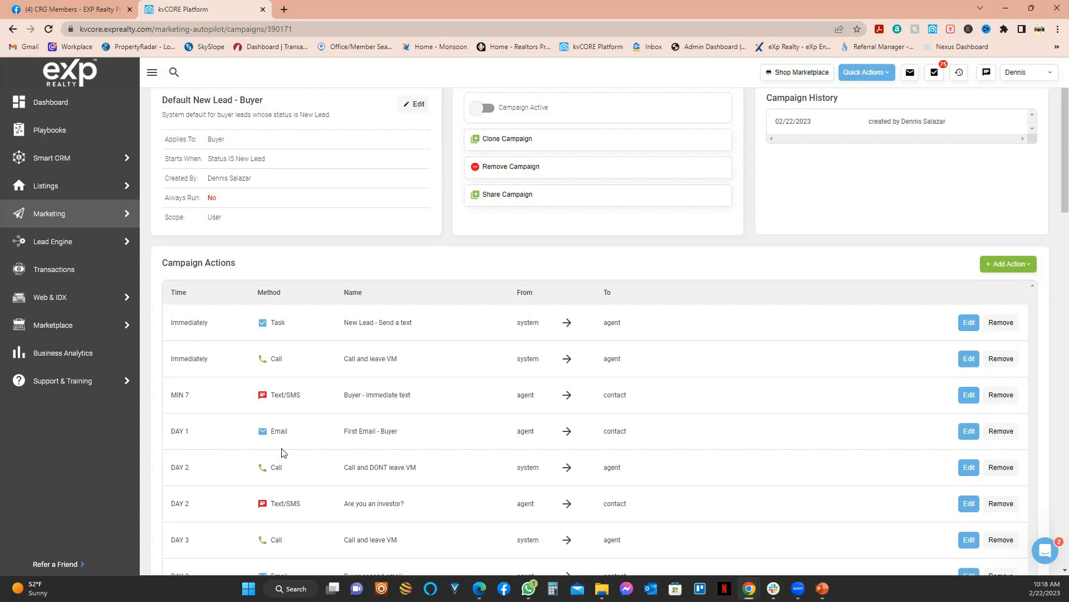
scroll(282, 468, "down", 18)
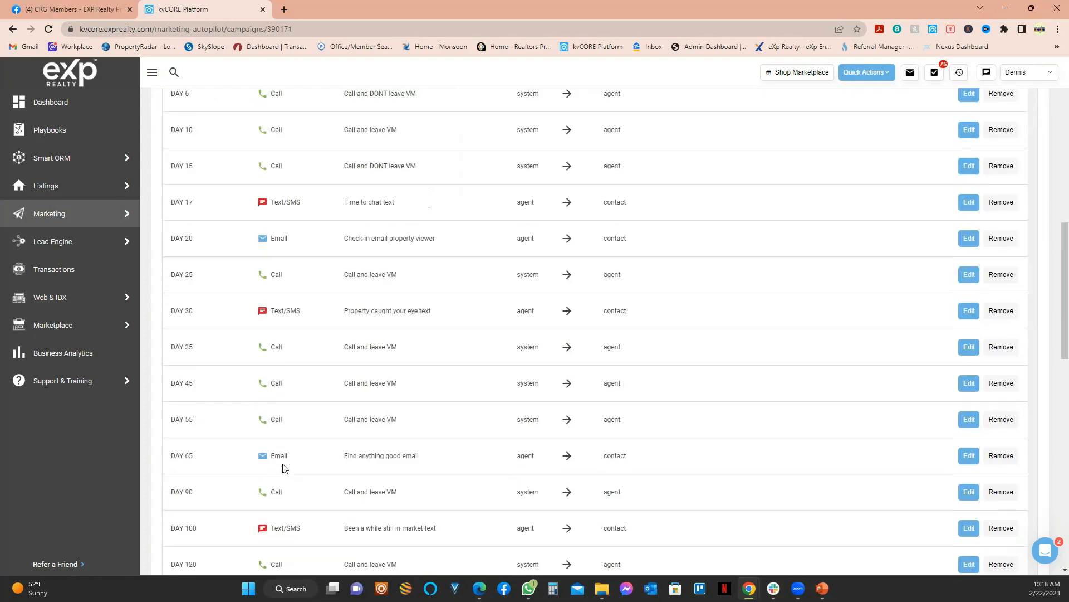
scroll(282, 464, "down", 5)
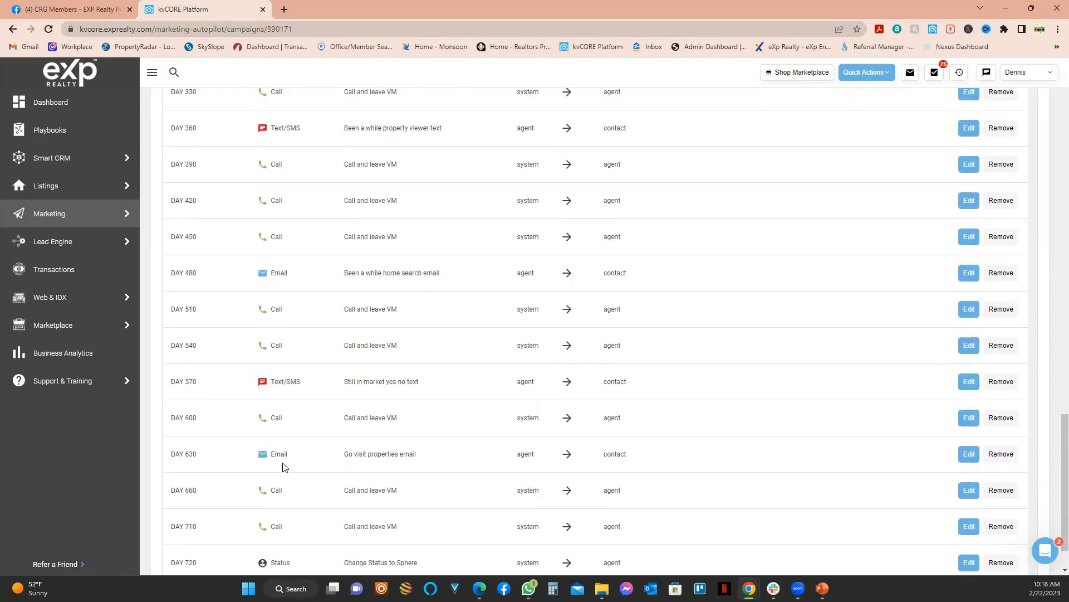
scroll(276, 372, "up", 3)
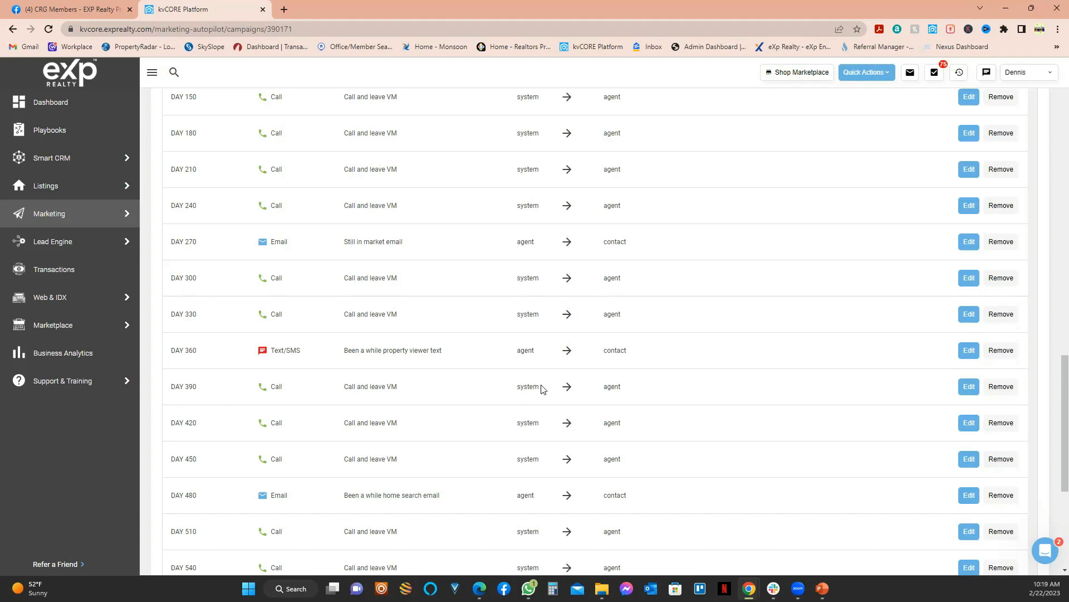
double_click(620, 386)
scroll(395, 433, "up", 15)
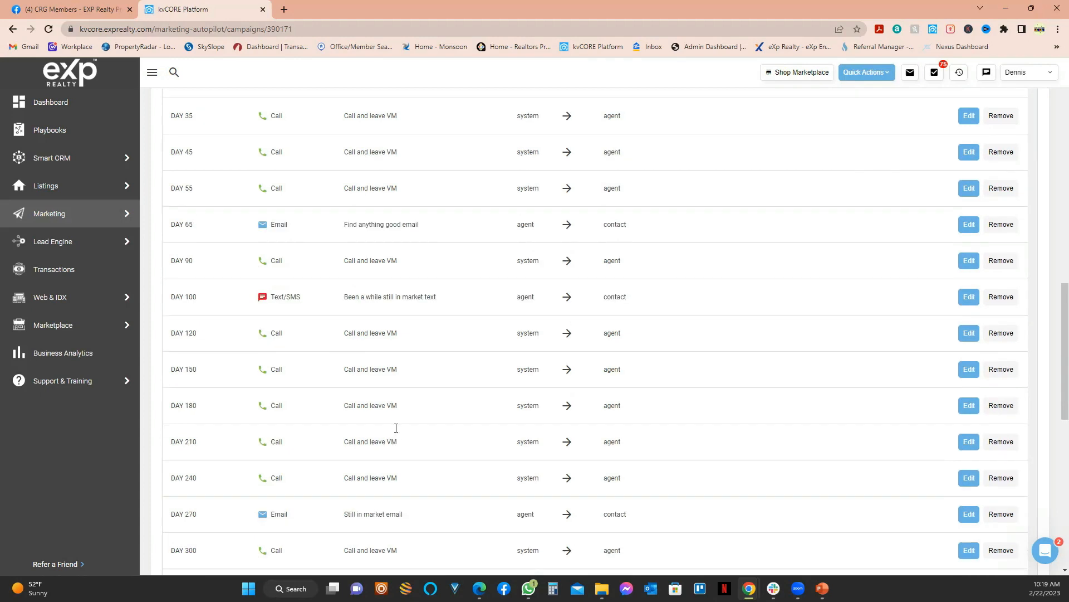
scroll(400, 424, "up", 4)
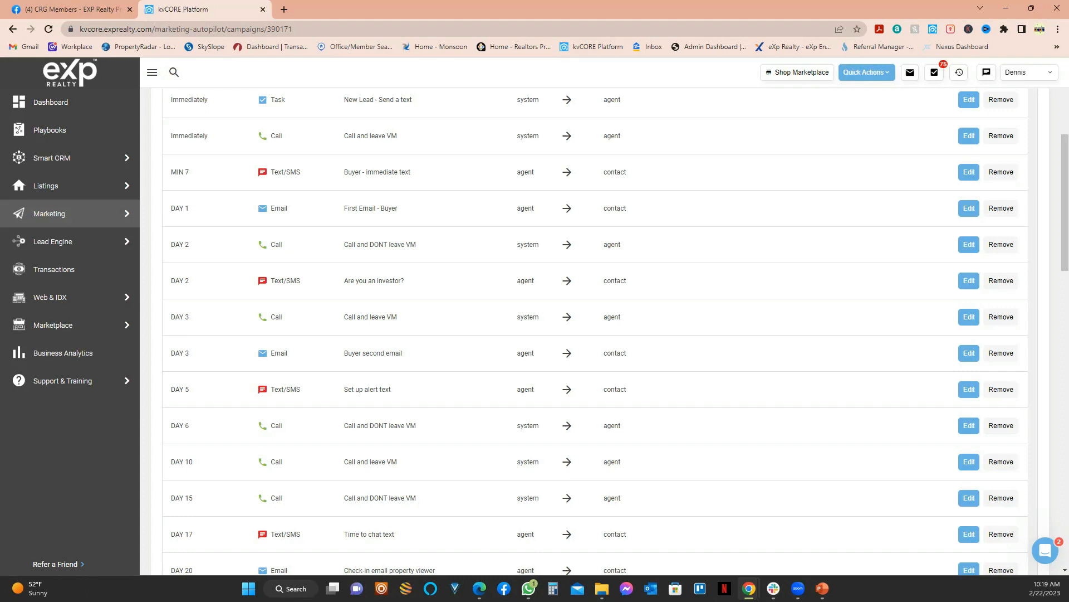
Step: Switch to the slideshow, advance one slide, then go back to kvCORE in the browser
key("alt+Tab")
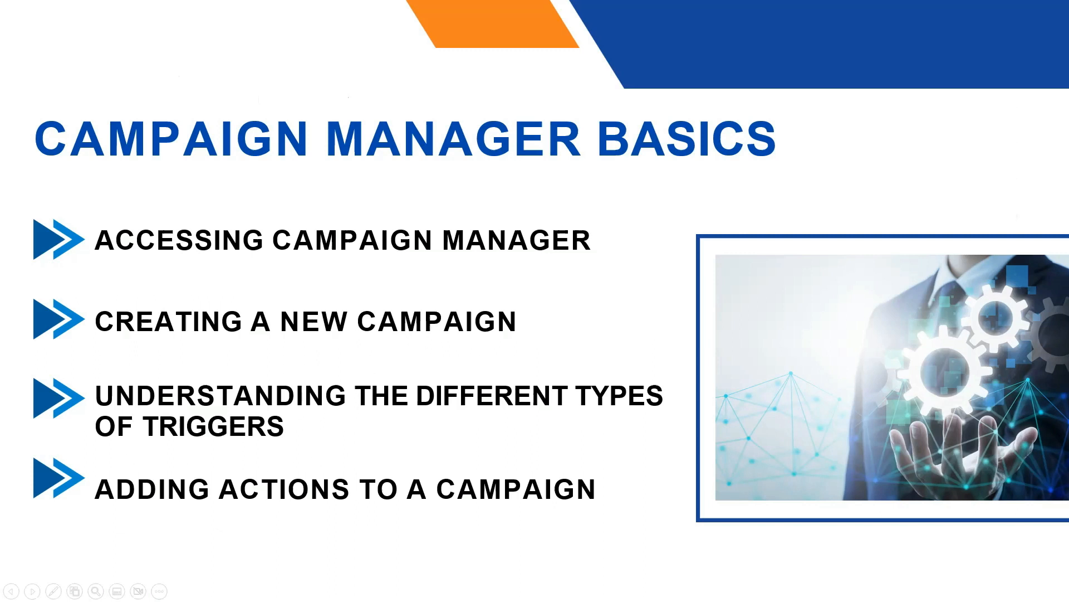
key("Right")
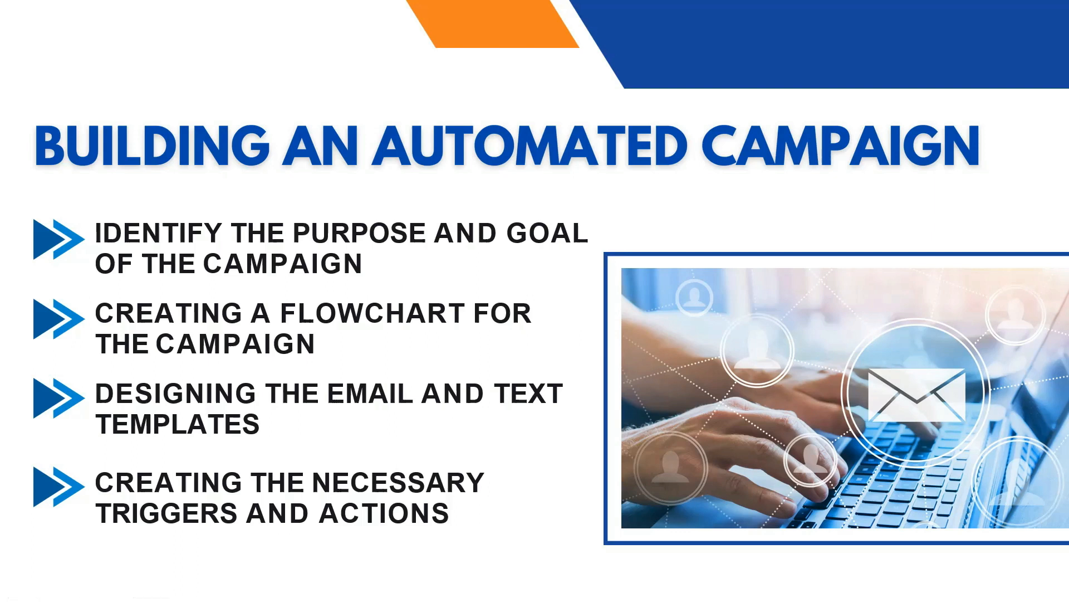
key("alt+Tab")
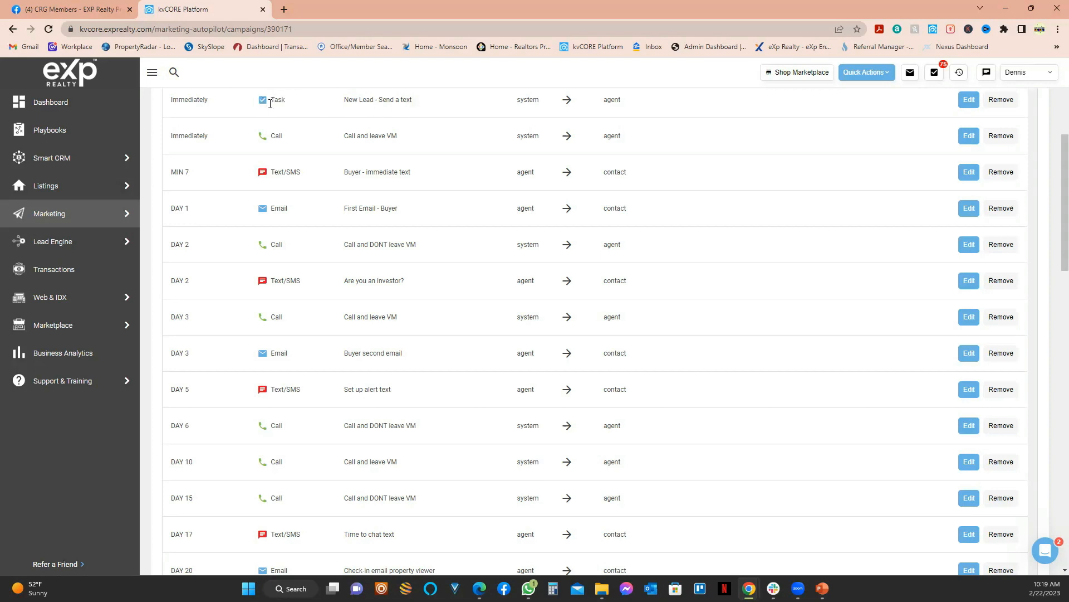
scroll(270, 103, "up", 5)
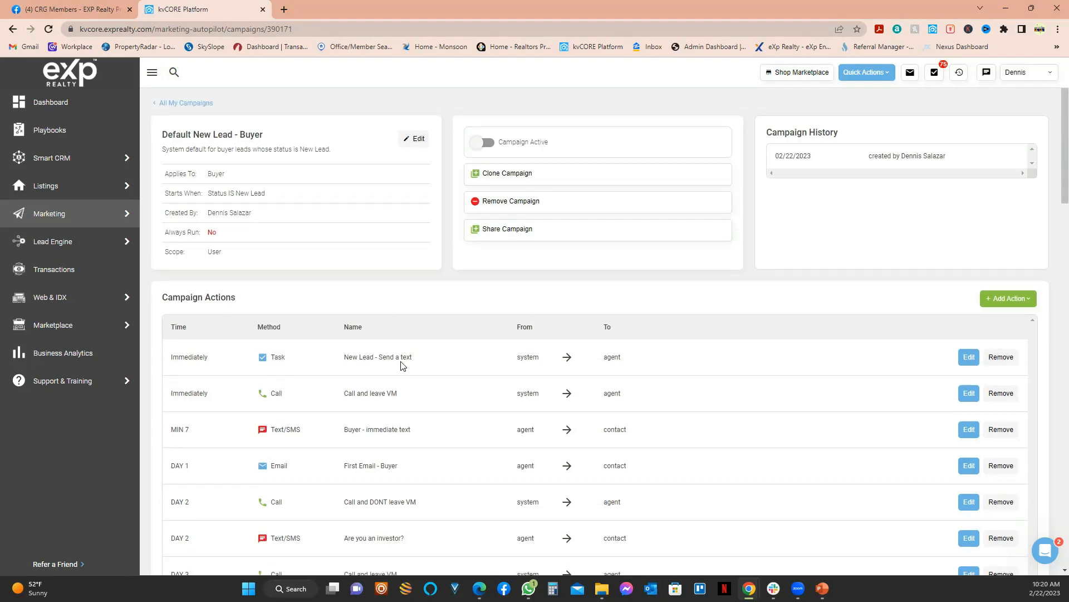
scroll(422, 348, "down", 5)
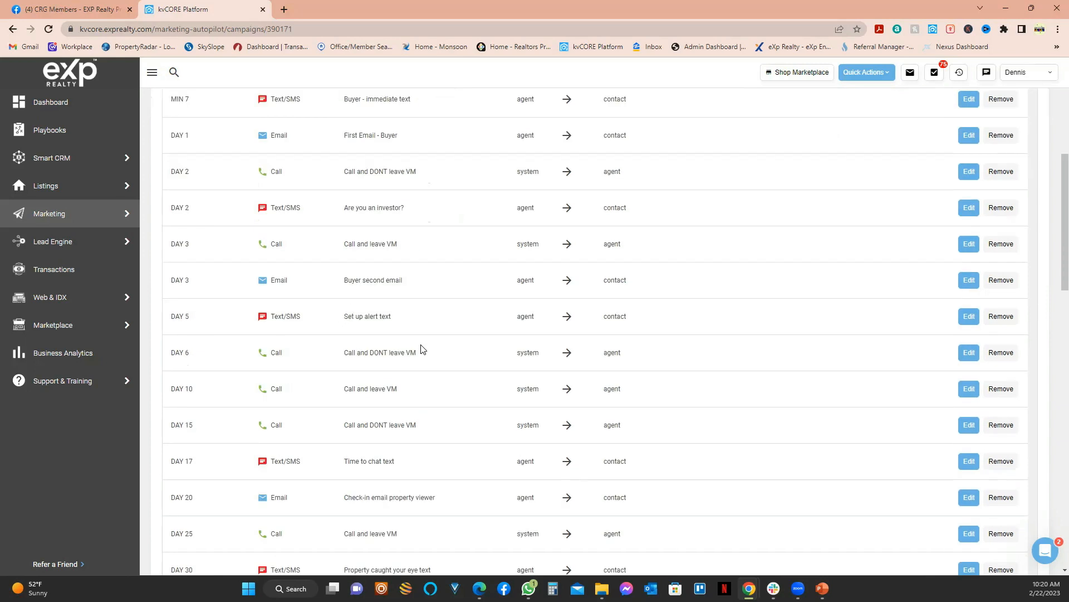
scroll(426, 345, "up", 3)
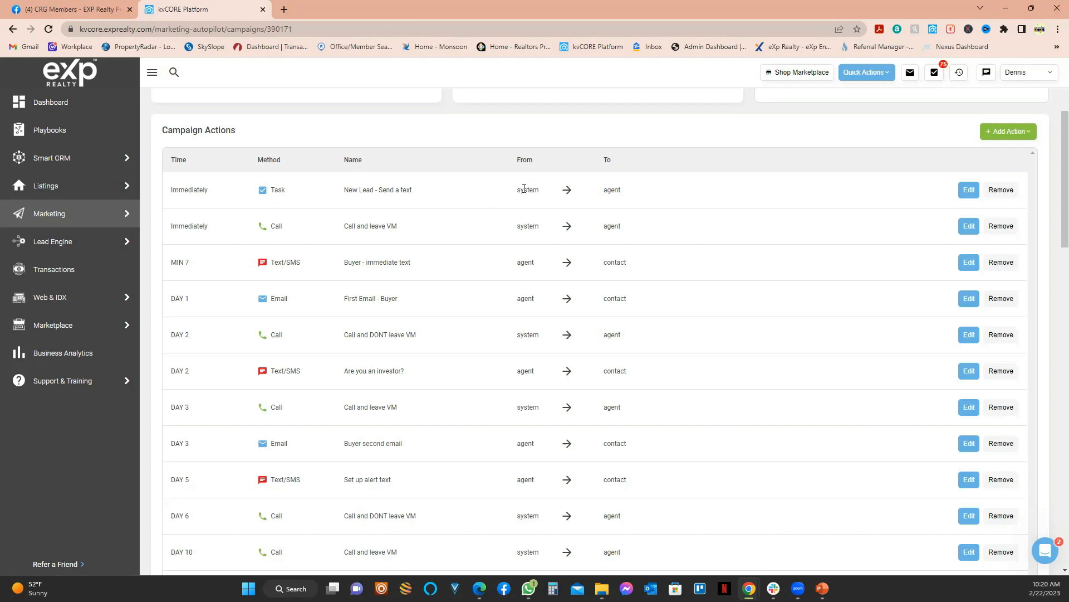
double_click(528, 225)
left_click(614, 225)
double_click(614, 226)
left_click(620, 262)
double_click(620, 262)
scroll(318, 510, "up", 3)
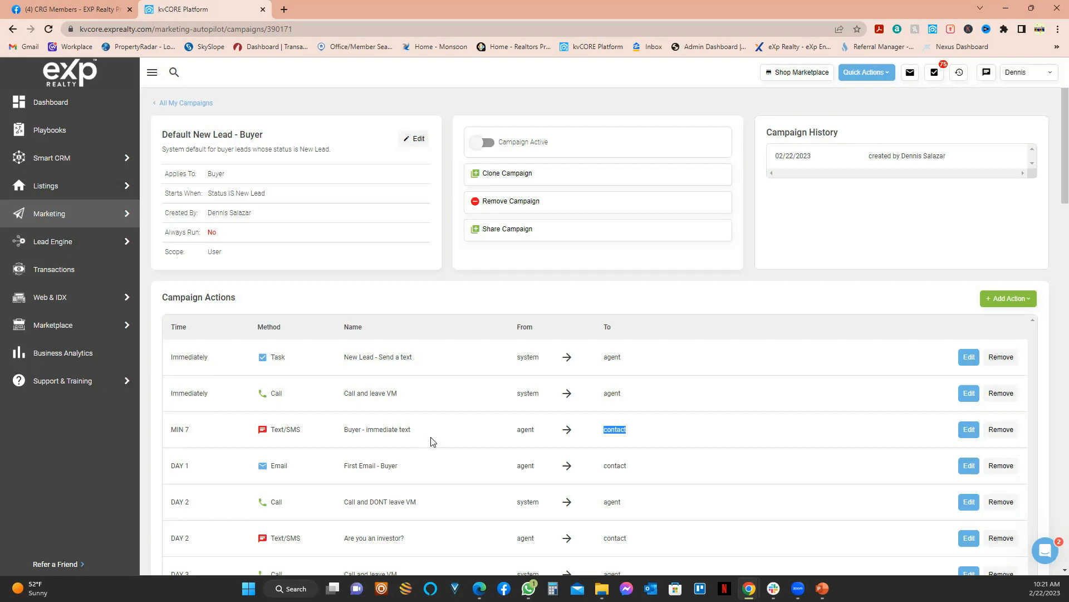
scroll(503, 427, "down", 1)
scroll(501, 426, "down", 5)
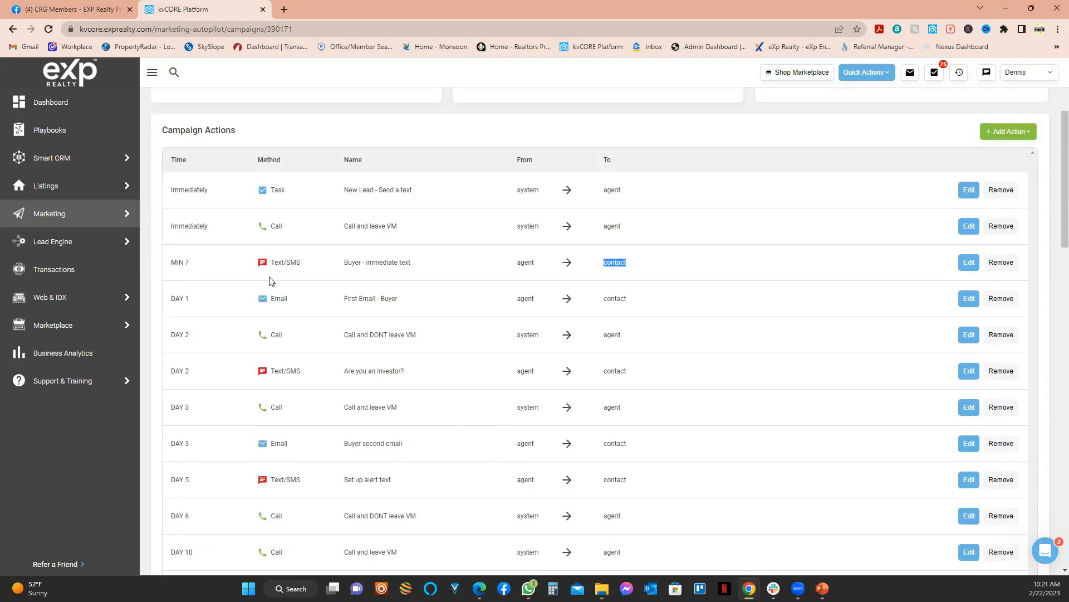
scroll(269, 280, "down", 20)
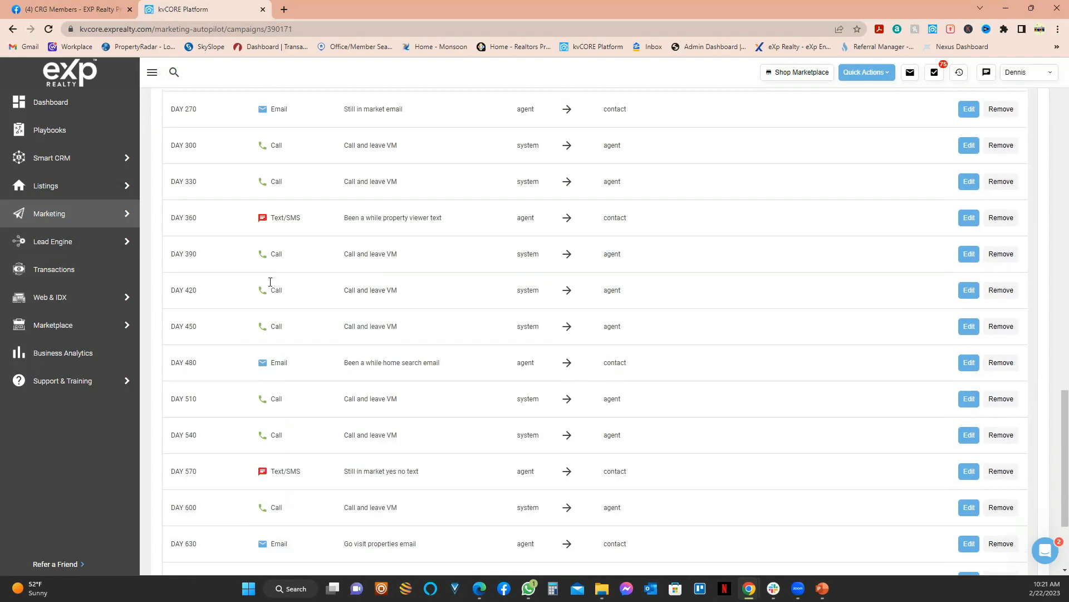
scroll(270, 282, "down", 1)
scroll(241, 490, "down", 4)
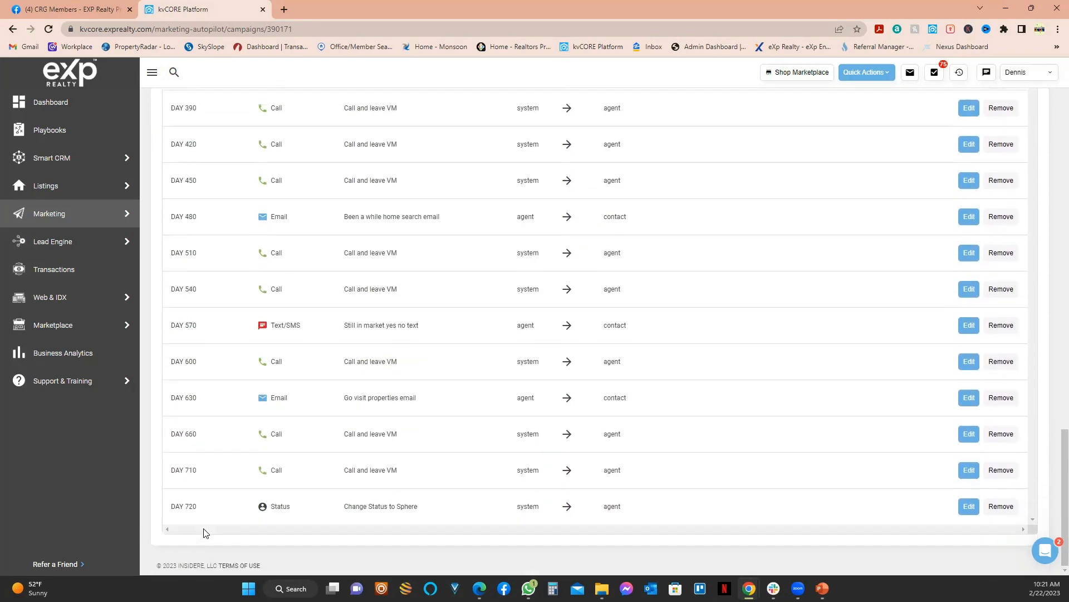
scroll(203, 533, "up", 15)
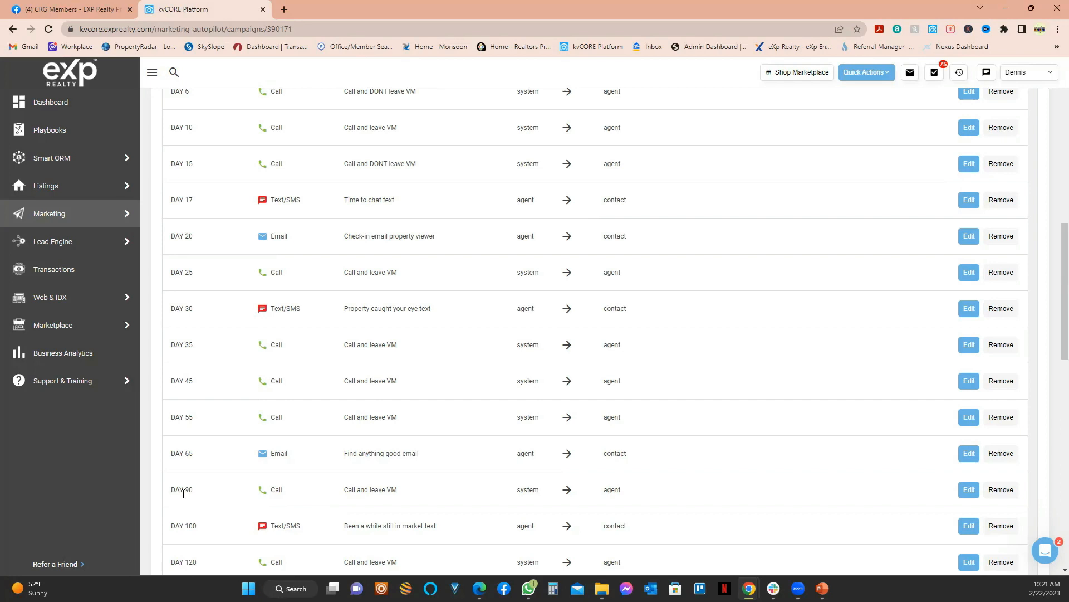
scroll(234, 401, "down", 5)
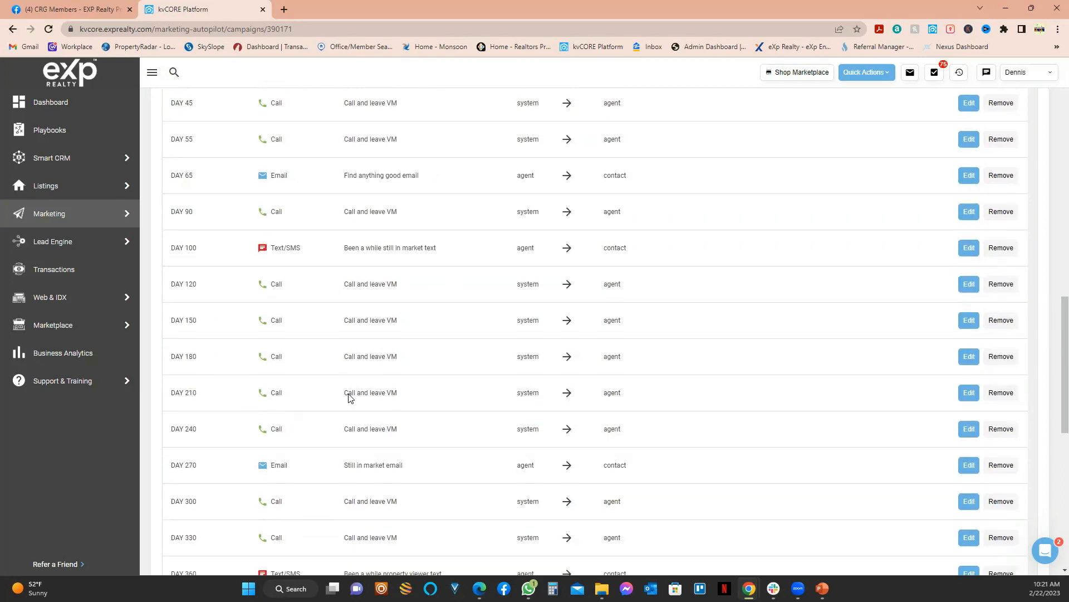
scroll(351, 398, "up", 10)
scroll(568, 379, "up", 5)
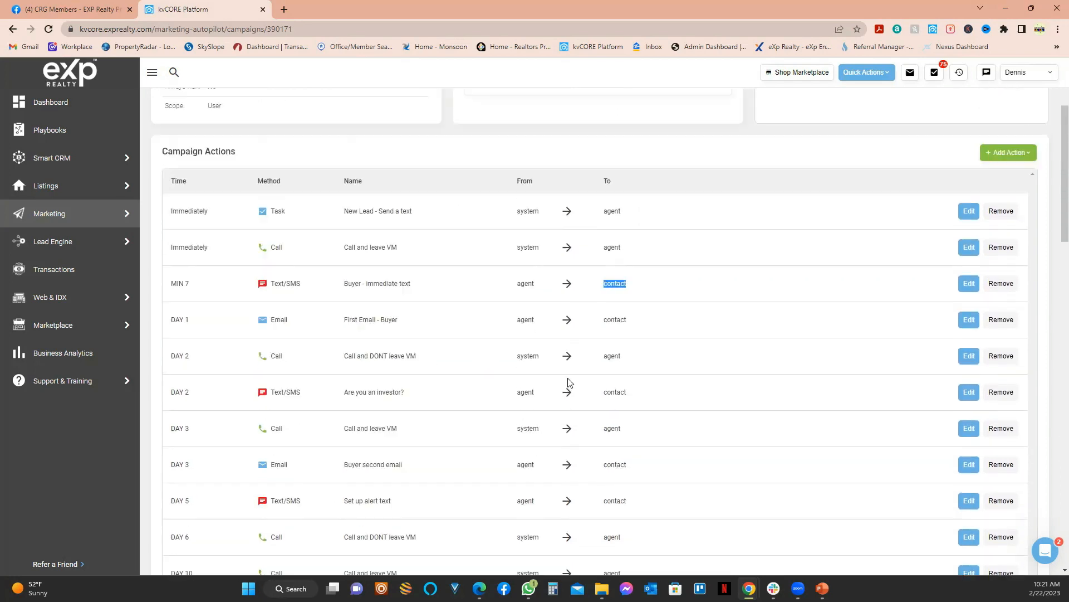
left_click(1000, 357)
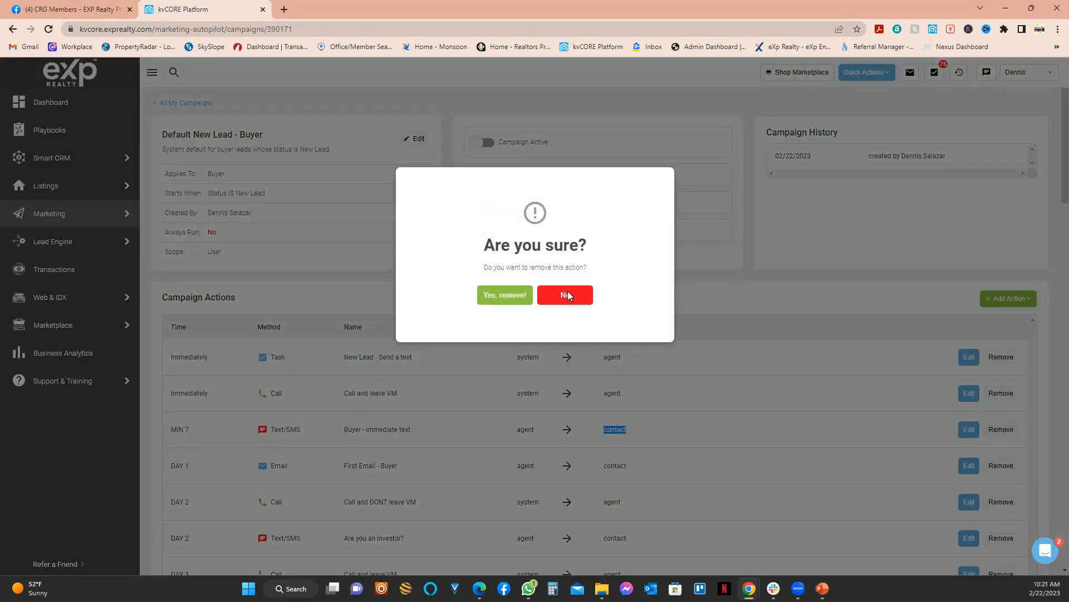
left_click(614, 370)
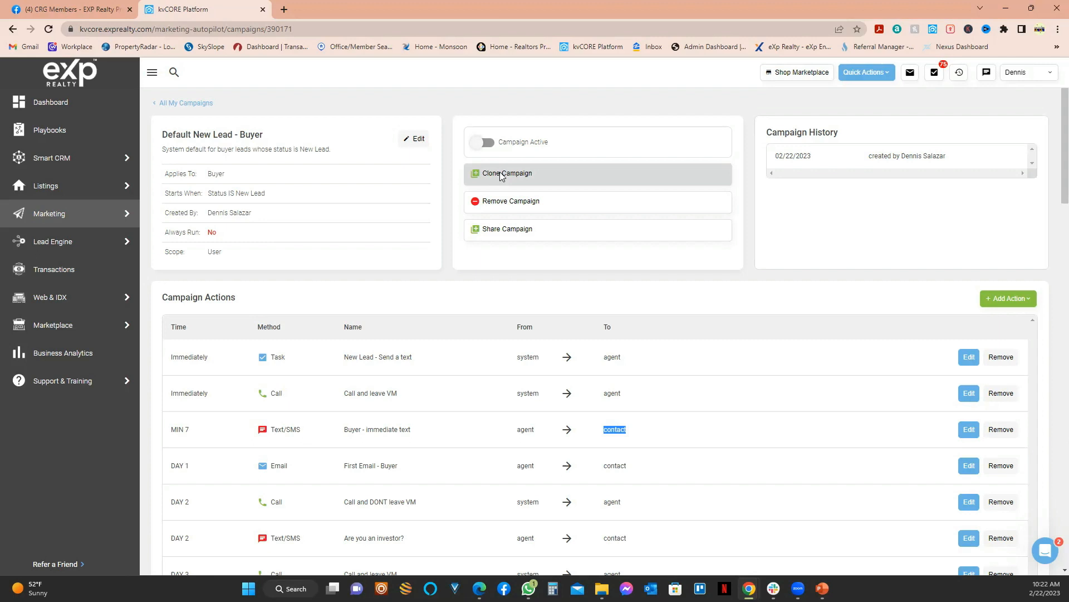
Step: Clone the Default New Lead - Buyer campaign and set its start condition to 'Hashtag is'
left_click(501, 175)
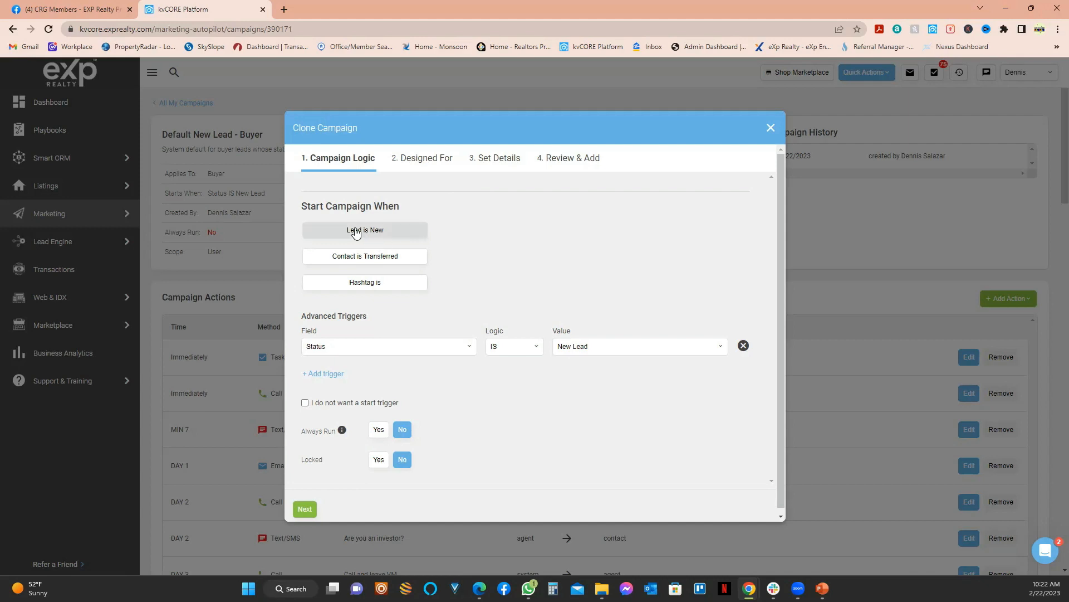
left_click(374, 290)
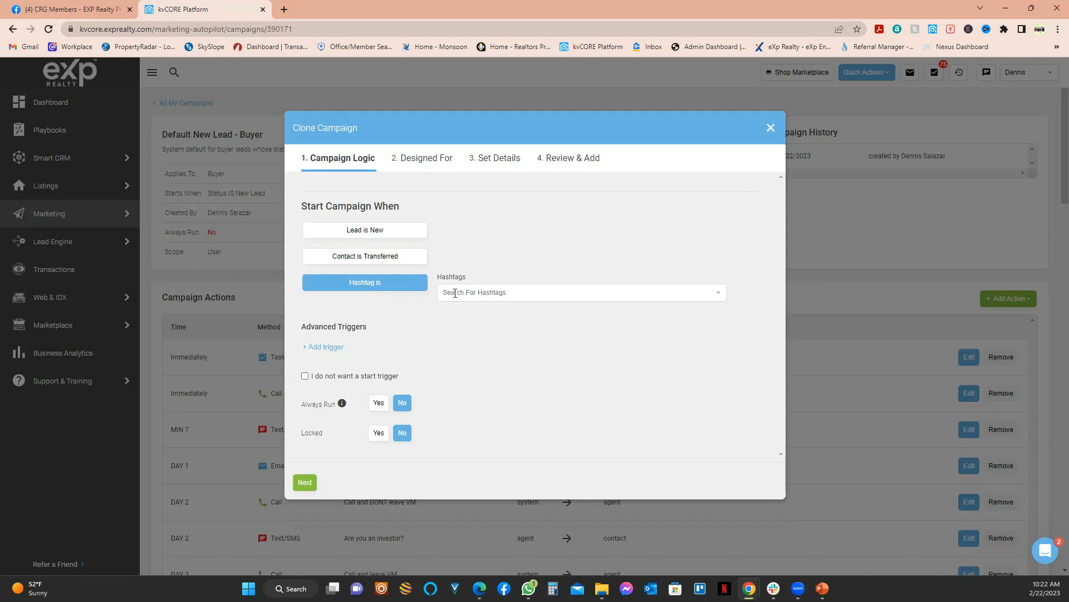
Step: Set the trigger hashtag to 'buyer', replacing the mistyped '#nubuyer', and continue to Designed For
left_click(472, 293)
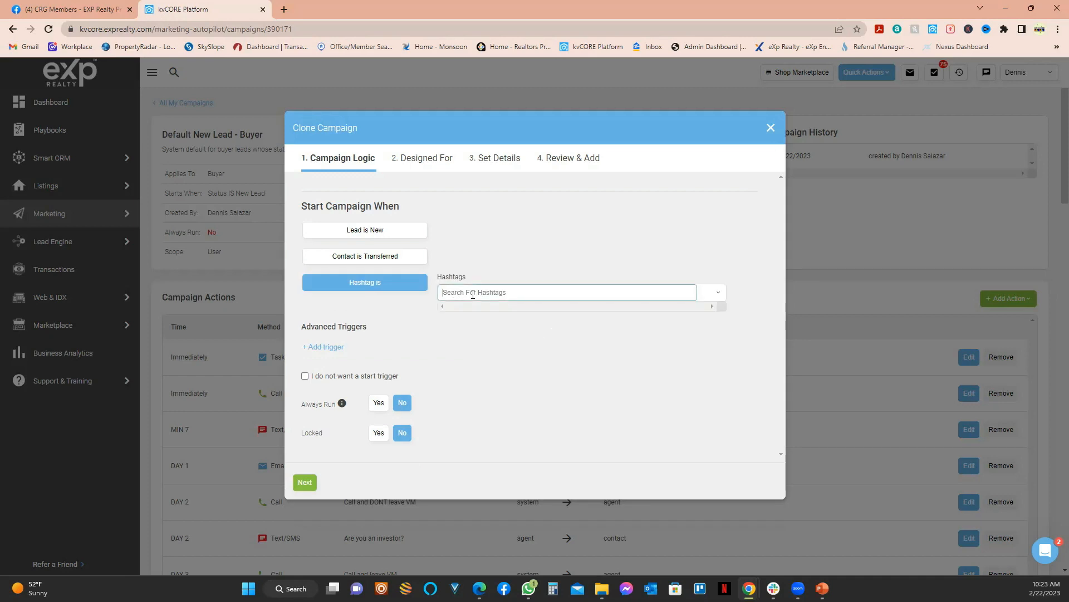
type("#nu")
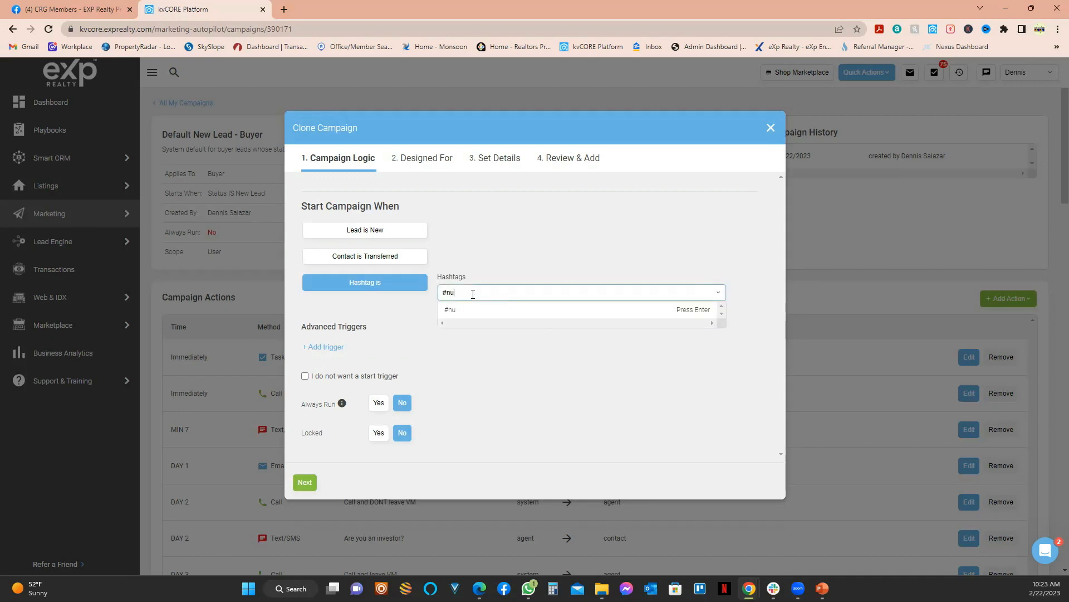
type("buyer")
key("ctrl+a")
type("buyer")
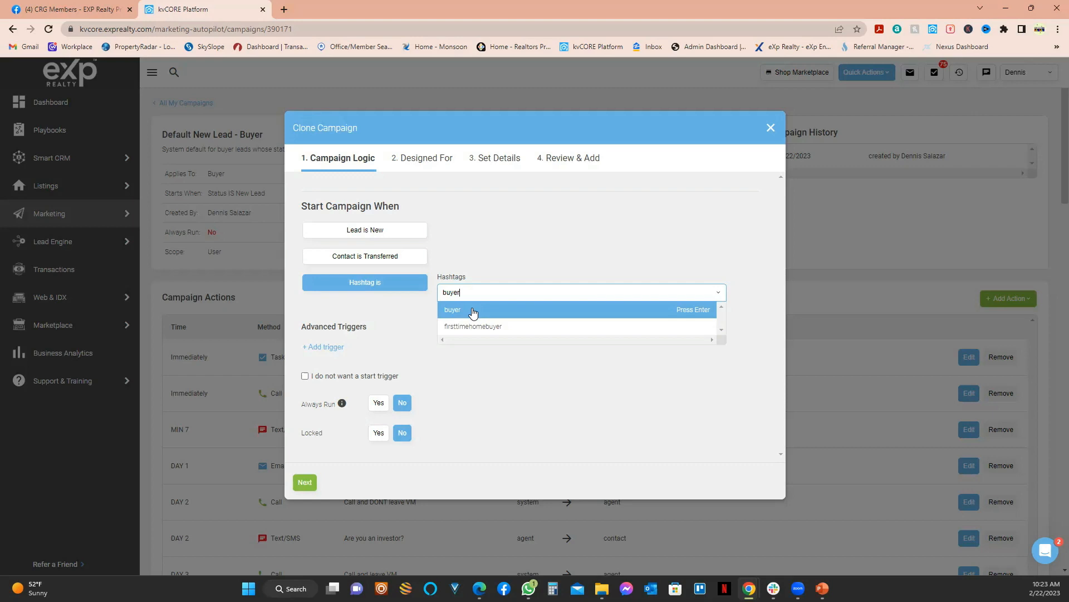
left_click(645, 310)
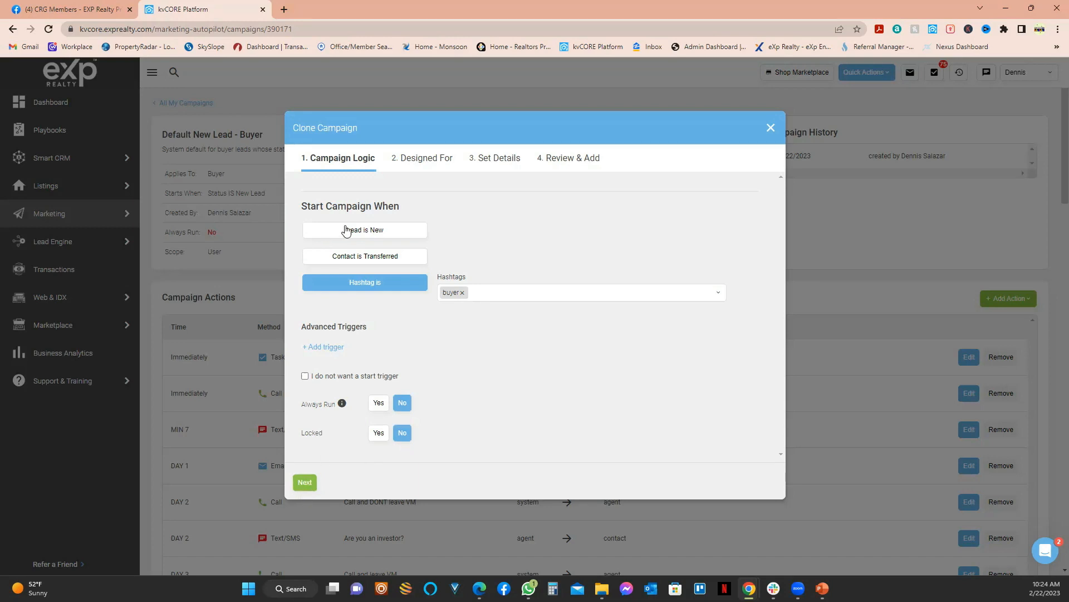
left_click(308, 487)
left_click(306, 484)
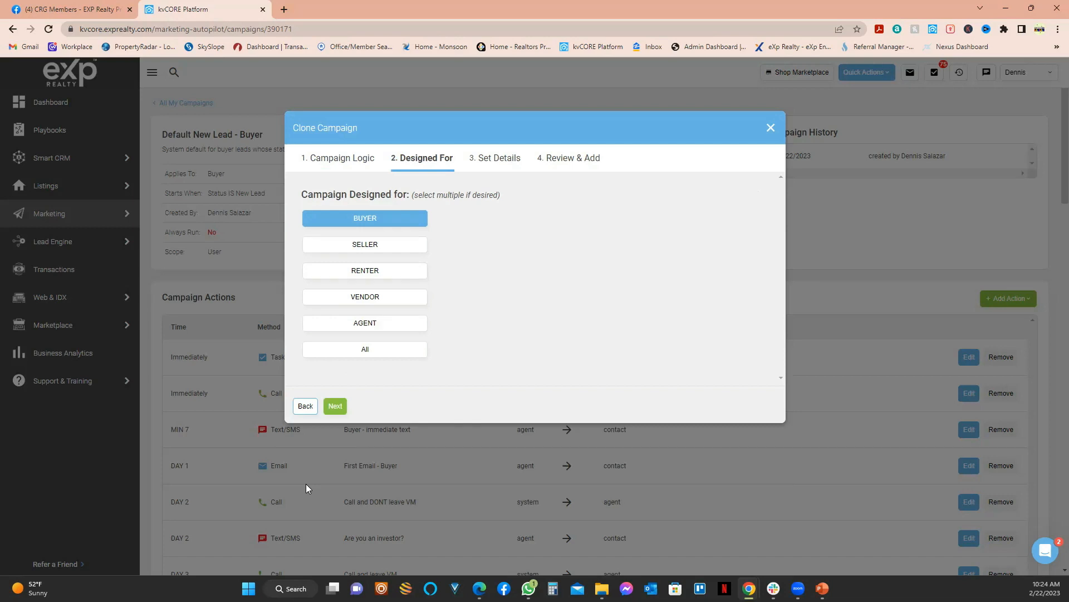
Step: Toggle BUYER off and back on, keep it selected, and continue to naming
left_click(390, 223)
left_click(369, 219)
left_click(335, 407)
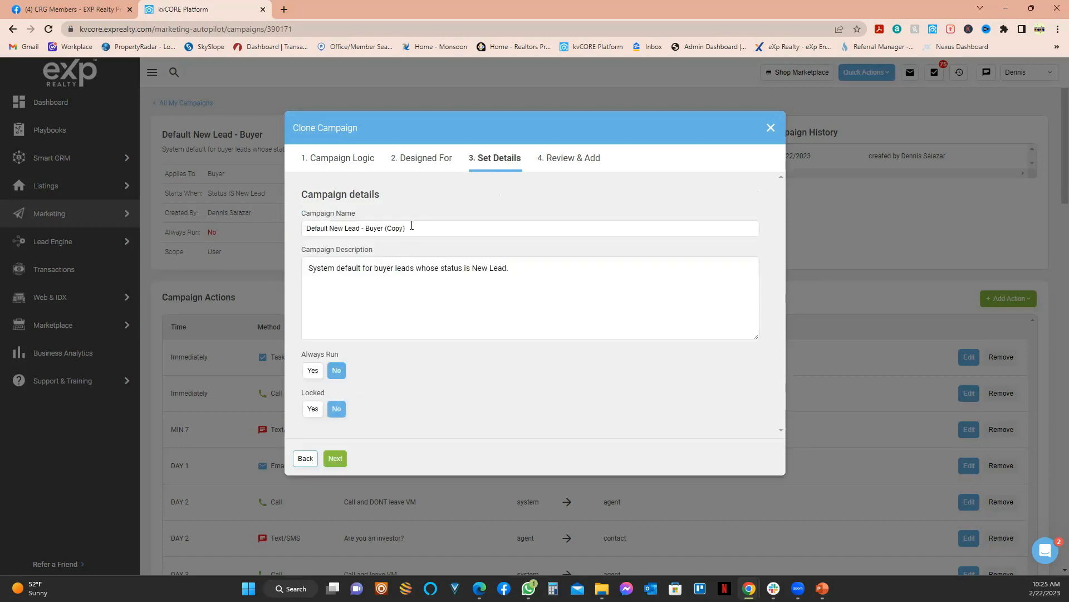
Step: Replace the campaign name with '*DS- New Lead Buyer'
left_click_drag(412, 226, 285, 228)
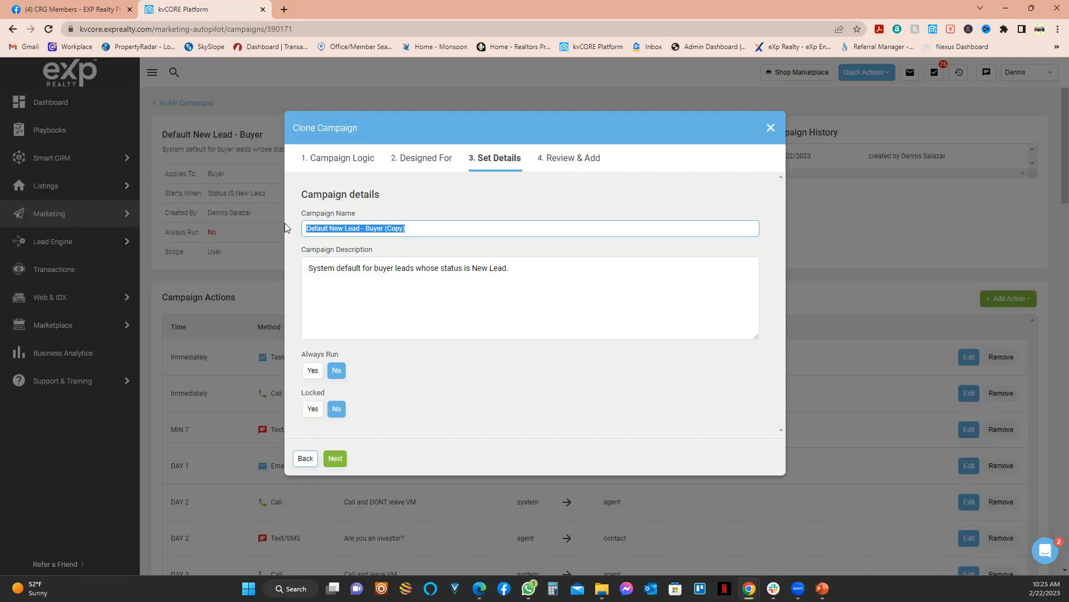
type("1")
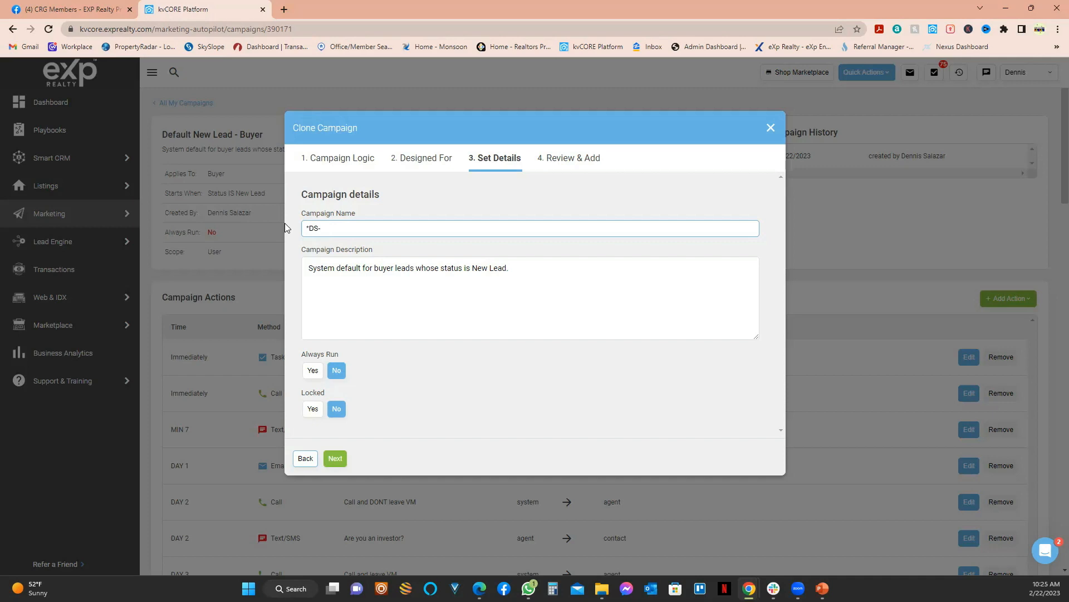
type("New Lead Buyer")
key("shift+Left")
key("shift+Left")
Step: Check the Agents, #buyer trigger and BUYER settings on the review step, then finish the clone
left_click(336, 463)
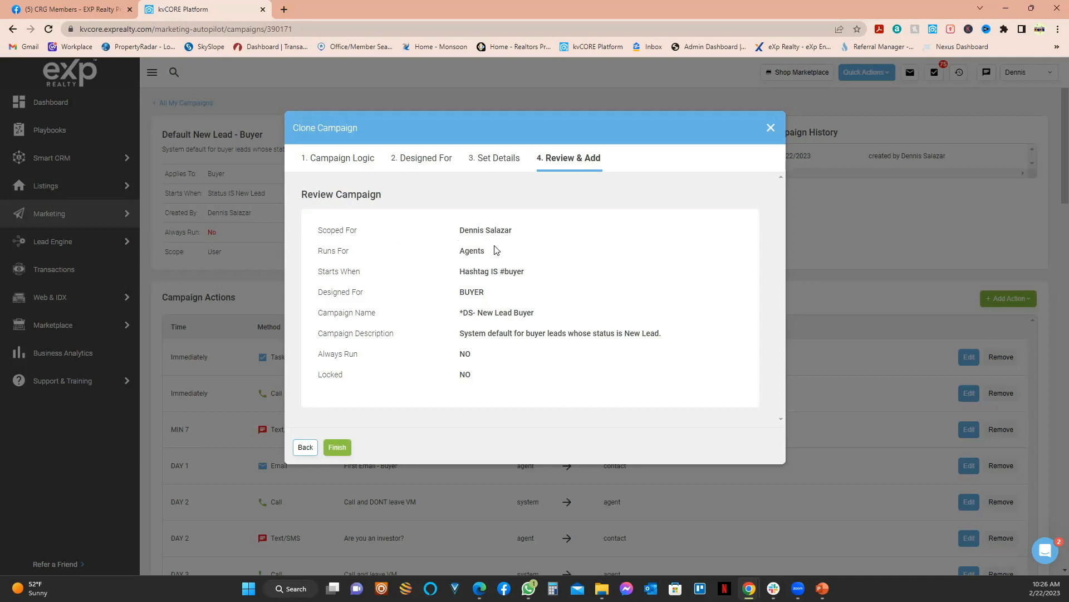
left_click_drag(485, 254, 459, 255)
double_click(512, 271)
double_click(470, 291)
left_click(337, 447)
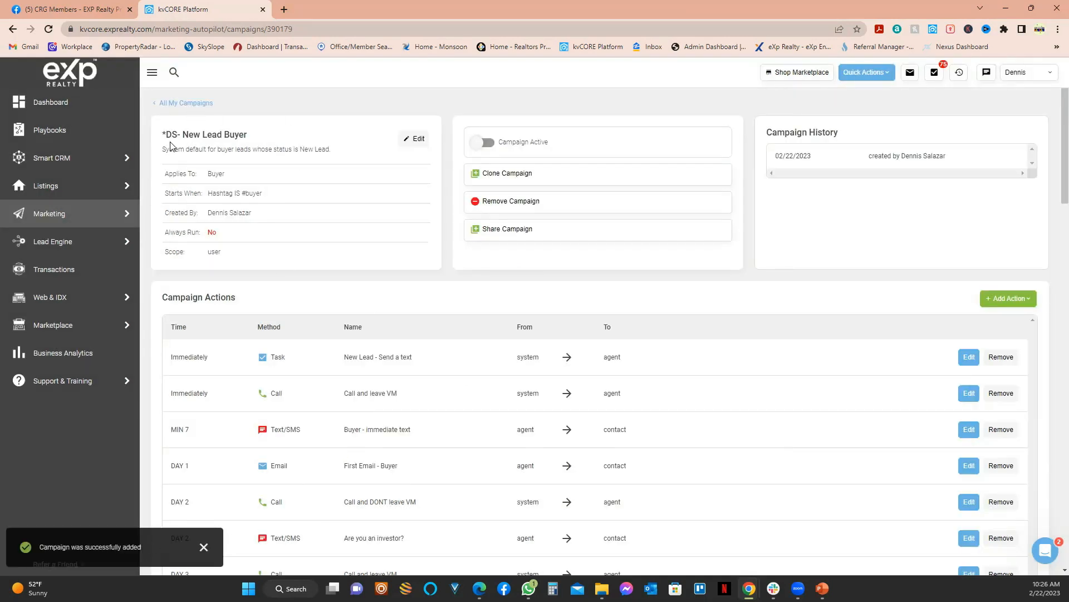
Step: Highlight the *DS- New Lead Buyer title and go back to All My Campaigns
left_click_drag(167, 134, 163, 135)
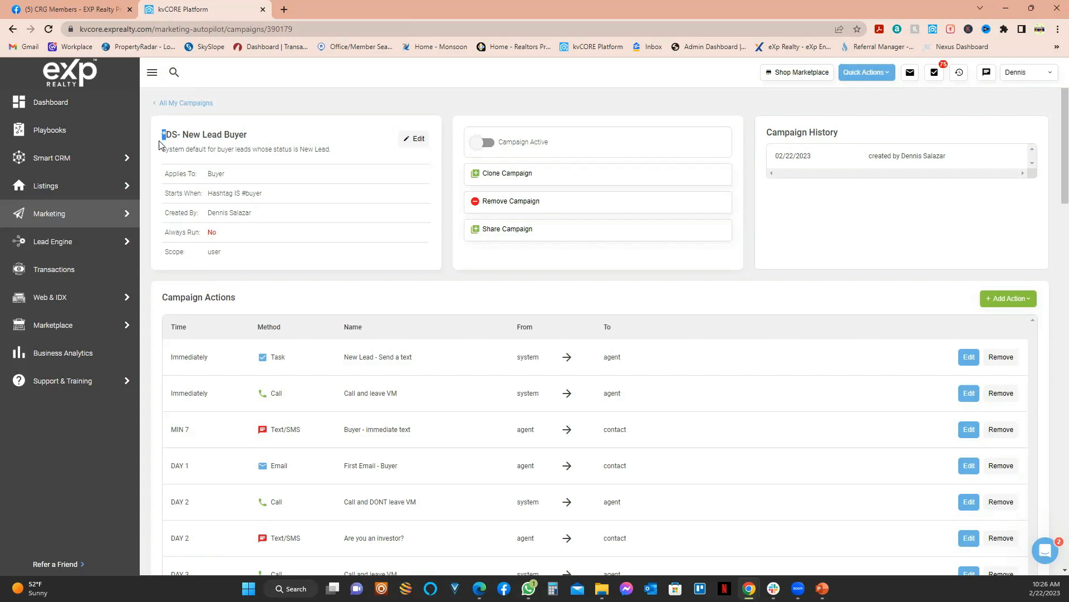
triple_click(165, 138)
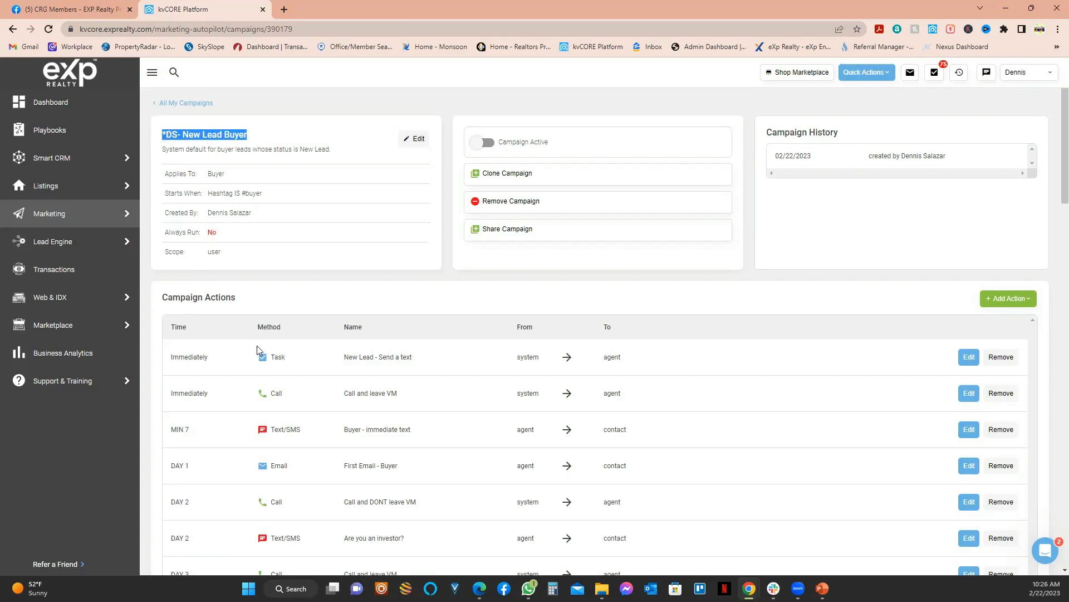
left_click(181, 104)
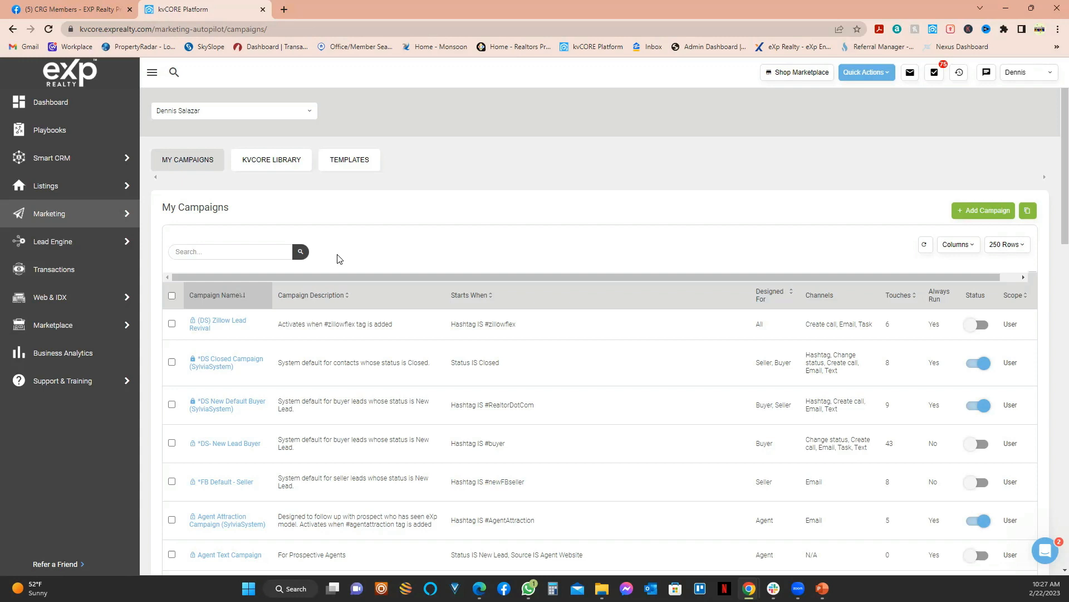
Step: Switch to the TEMPLATES section so the email template list loads
left_click(353, 166)
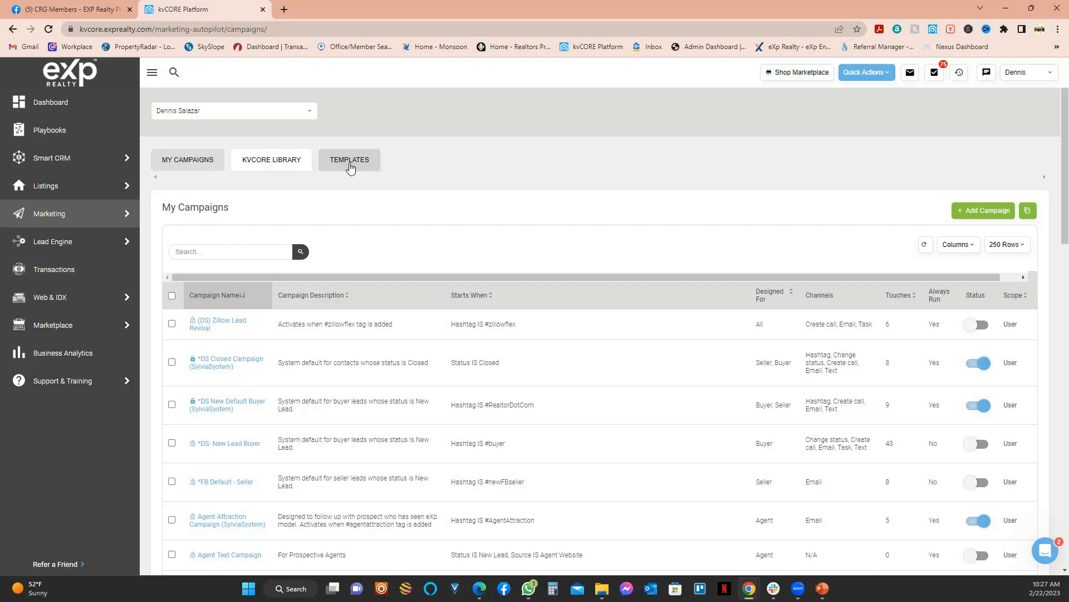
left_click(350, 161)
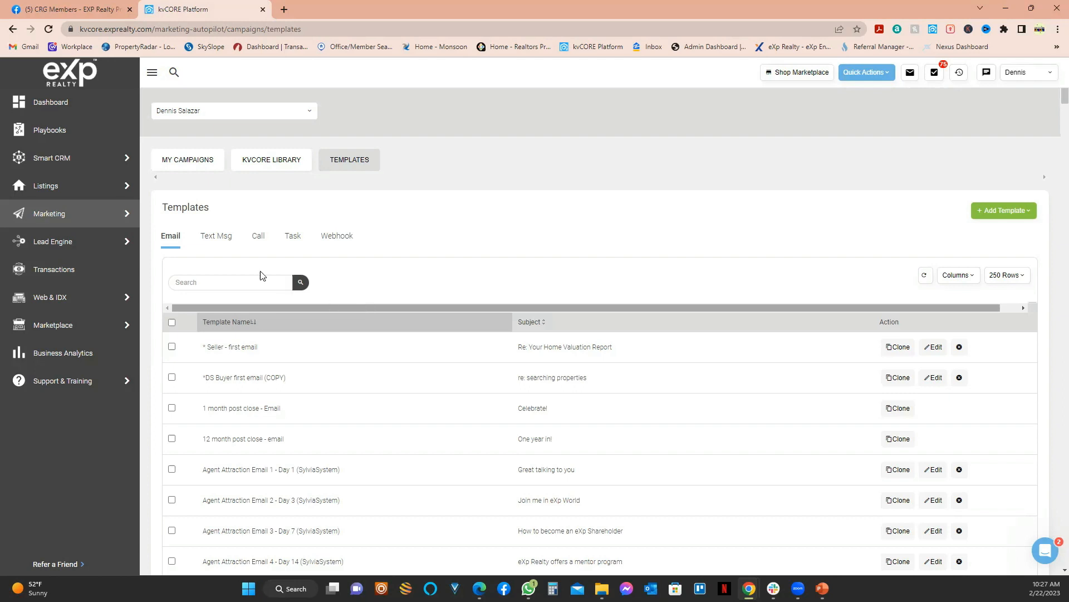
Step: Look through the Text Msg, Call, Task and Webhook template lists, ending on the empty Webhook list
left_click(216, 239)
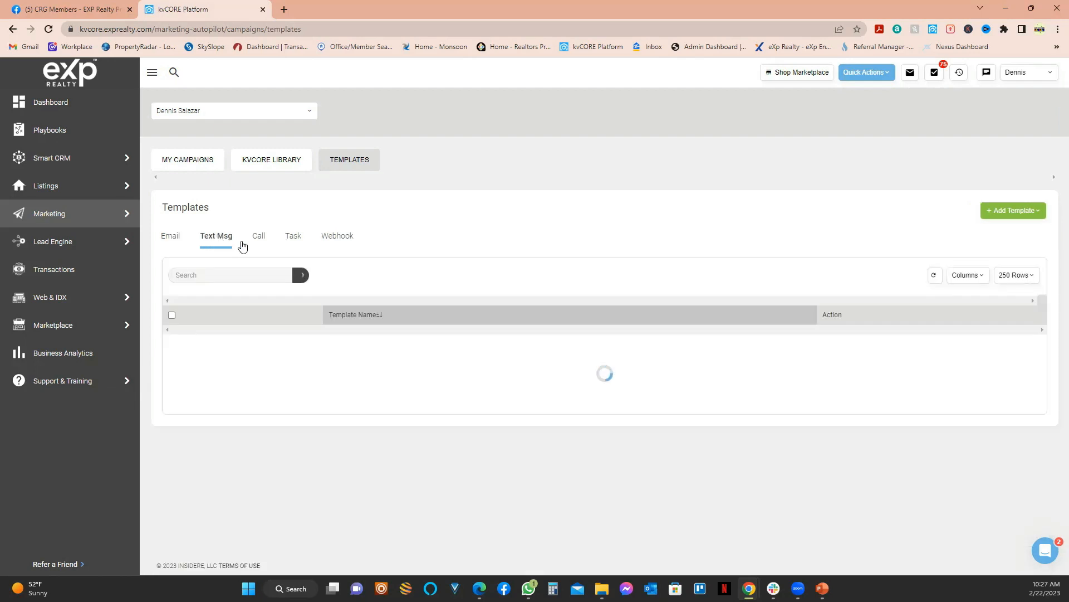
left_click(264, 237)
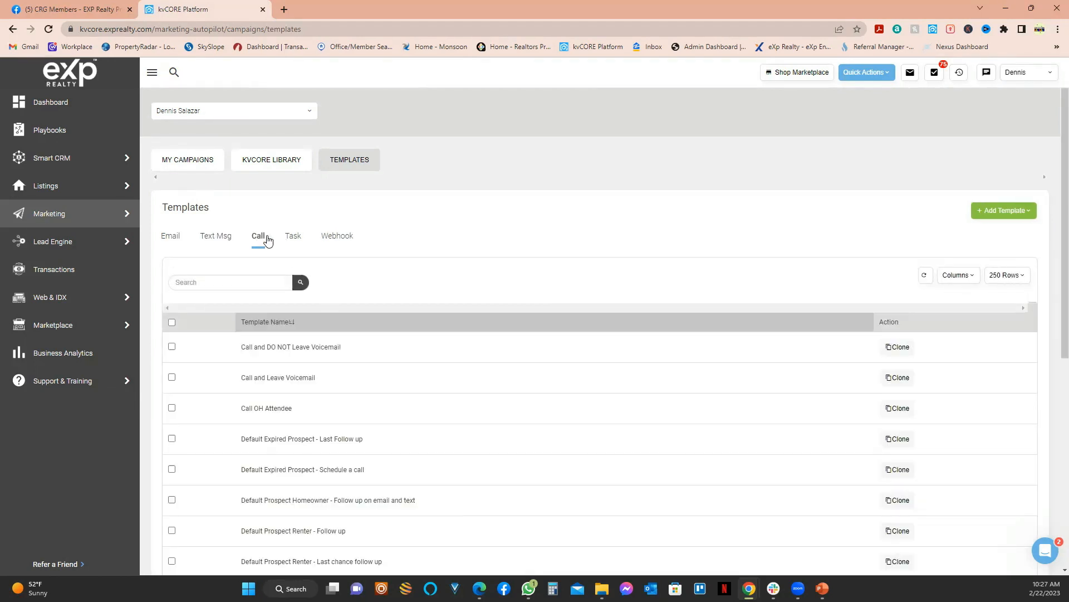
left_click(291, 236)
left_click(332, 241)
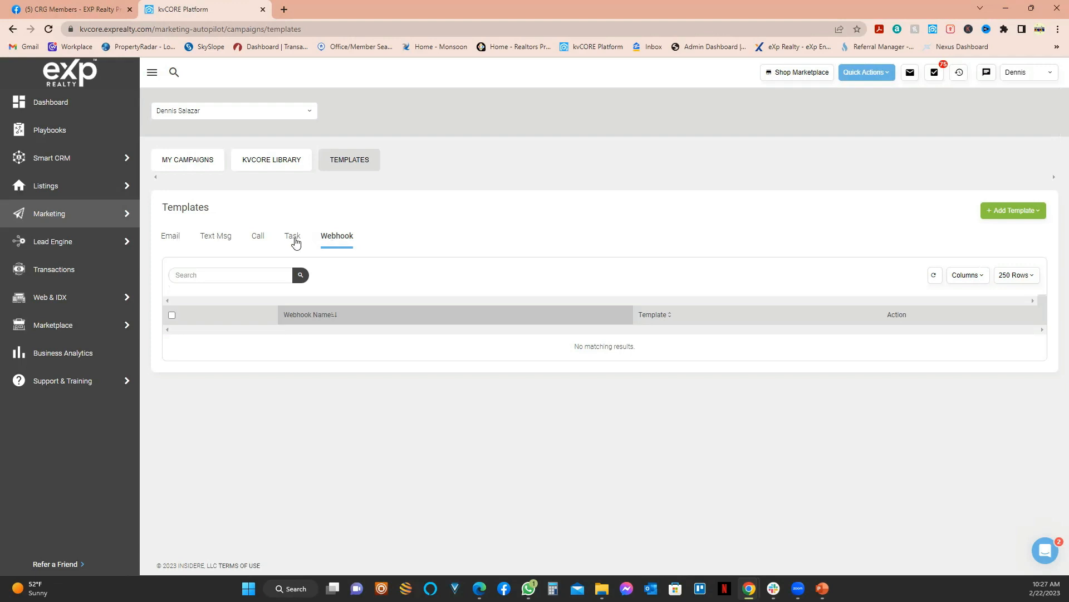
Step: Cycle through the Email, Text Msg, Call and Task templates, then return to the Email list
left_click(174, 242)
left_click(217, 238)
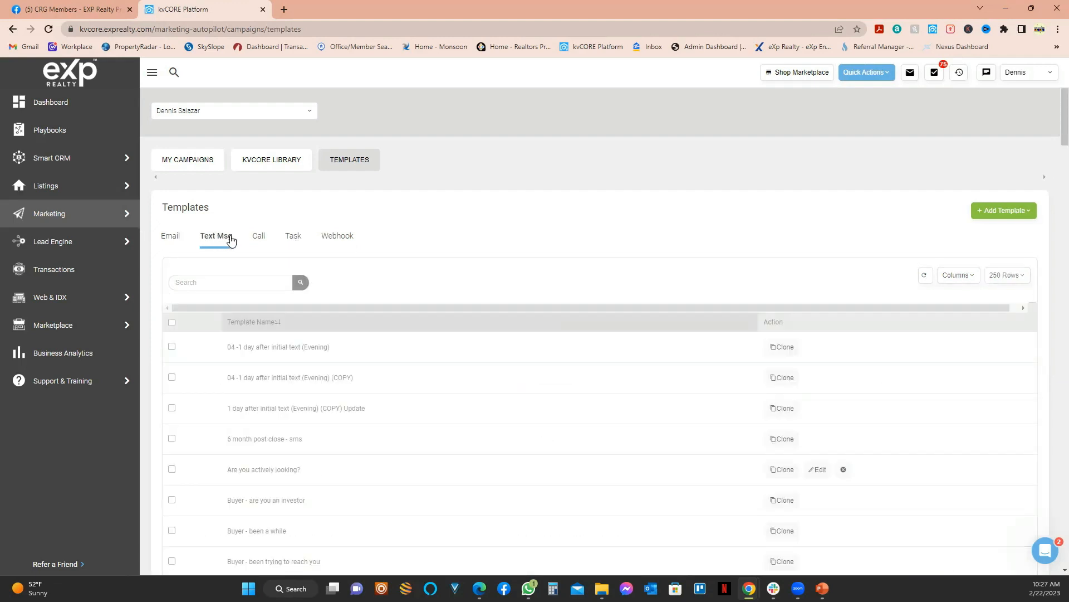
left_click(259, 239)
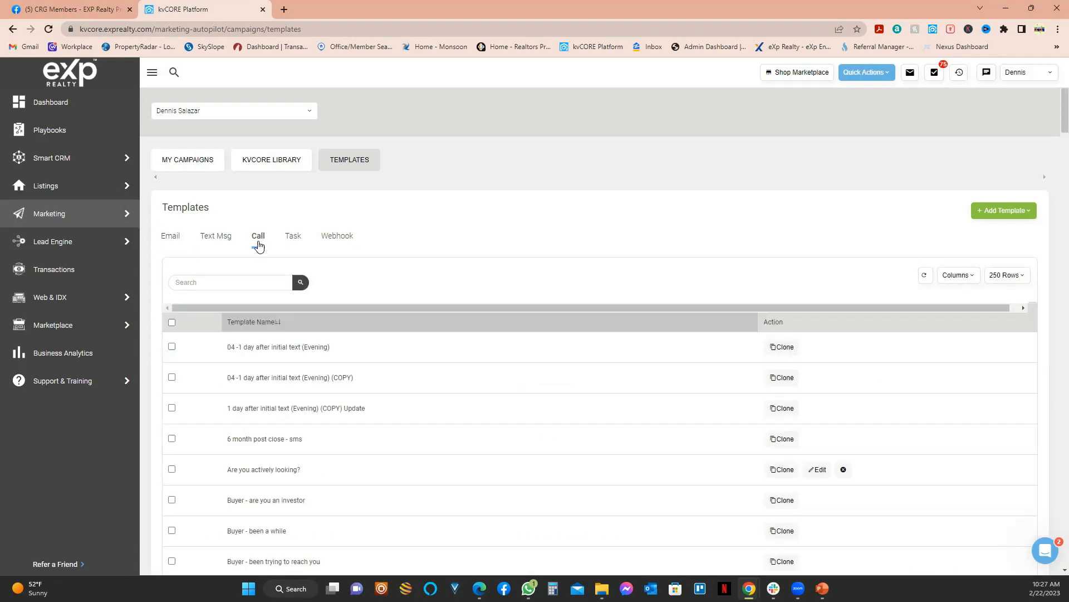
left_click(291, 240)
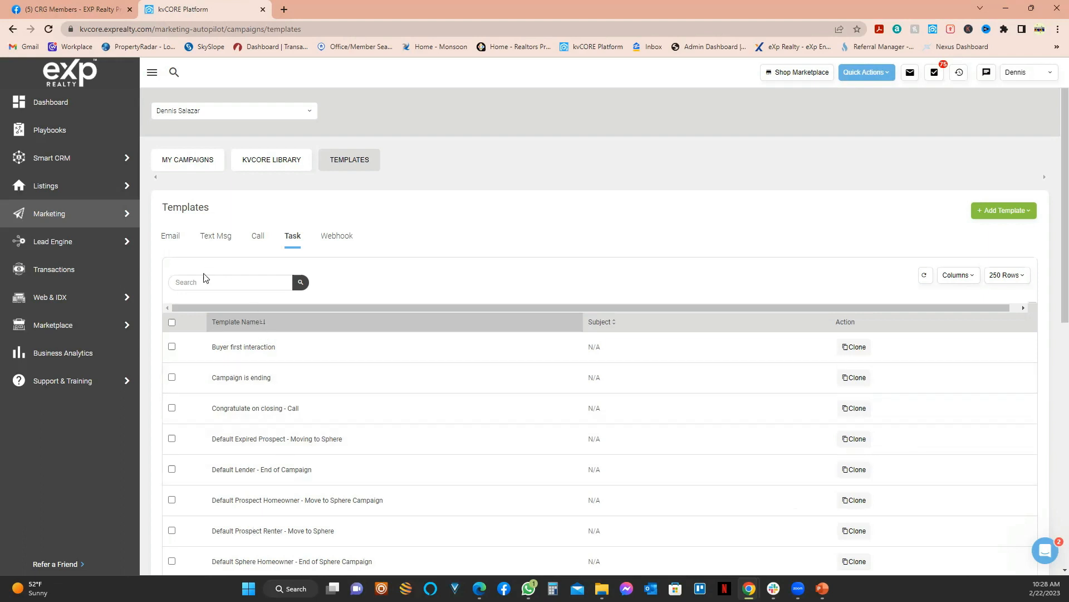
left_click(175, 237)
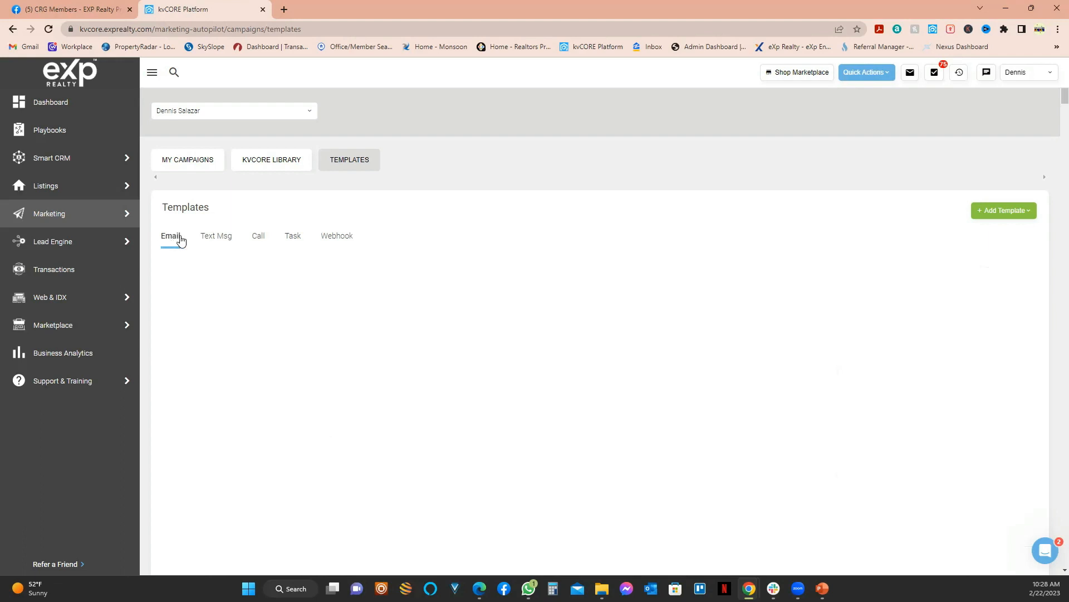
Step: Scroll through the Text Msg templates, then go back to My Campaigns
left_click(226, 240)
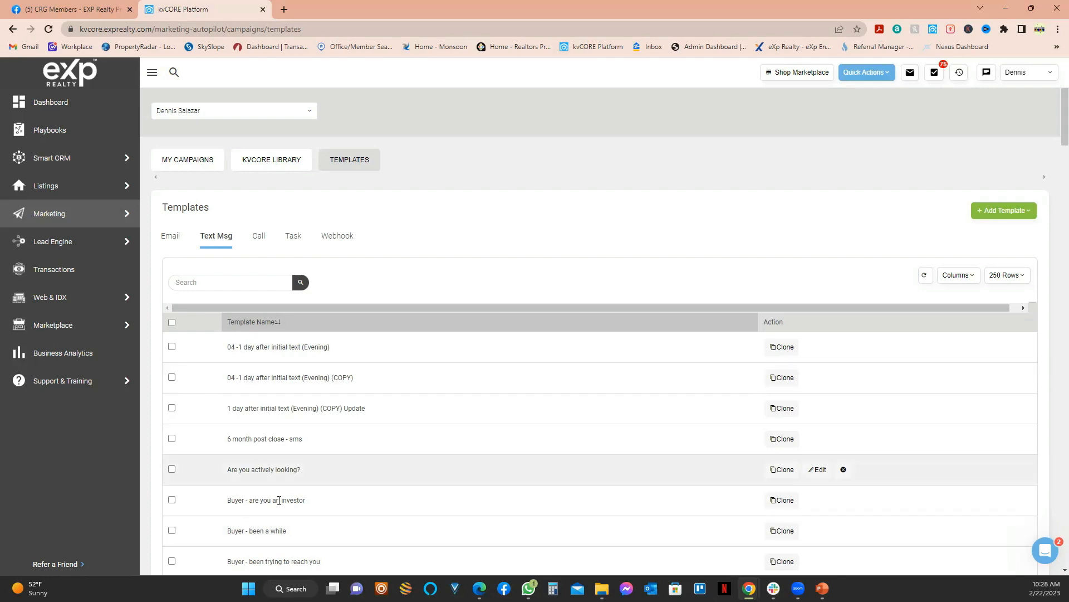
scroll(279, 500, "down", 3)
scroll(279, 490, "up", 3)
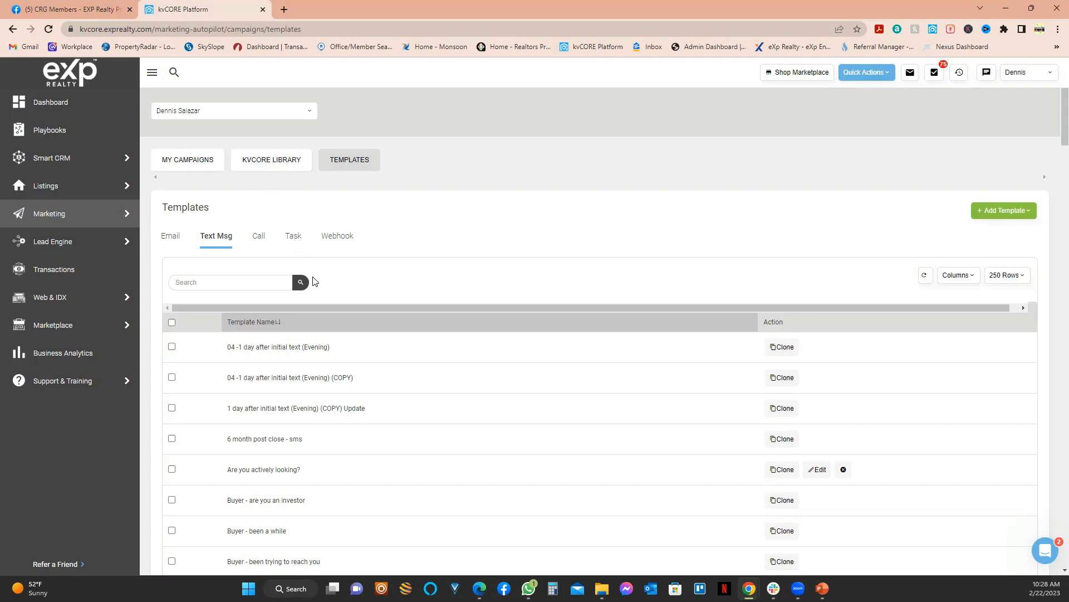
left_click(184, 162)
Step: Search My Campaigns for '*DS' and open the *DS- New Lead Buyer campaign
left_click(210, 249)
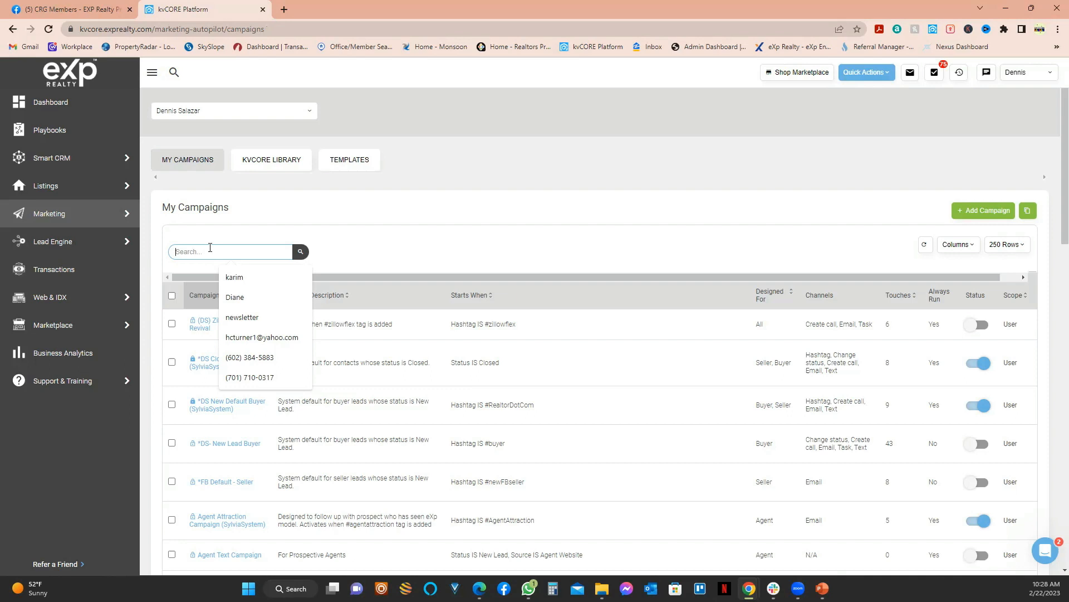
type("*DS")
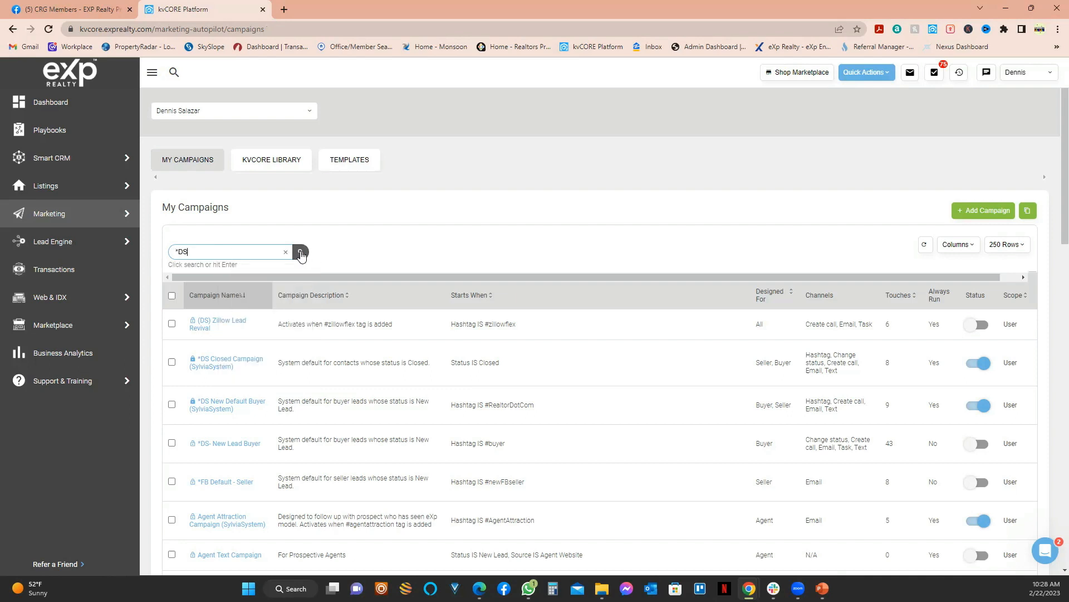
left_click(301, 253)
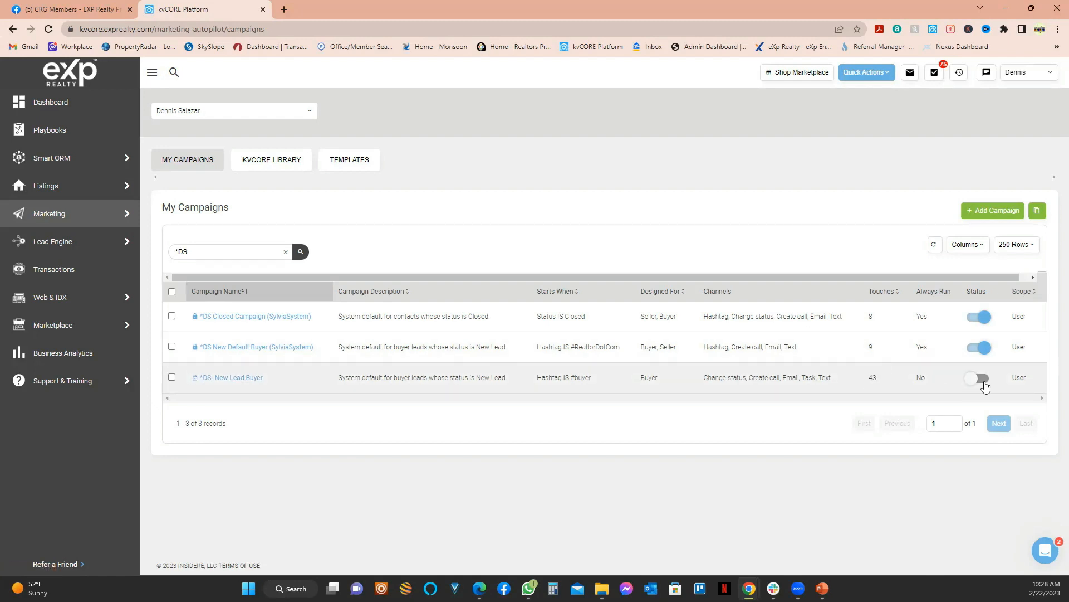
left_click(232, 379)
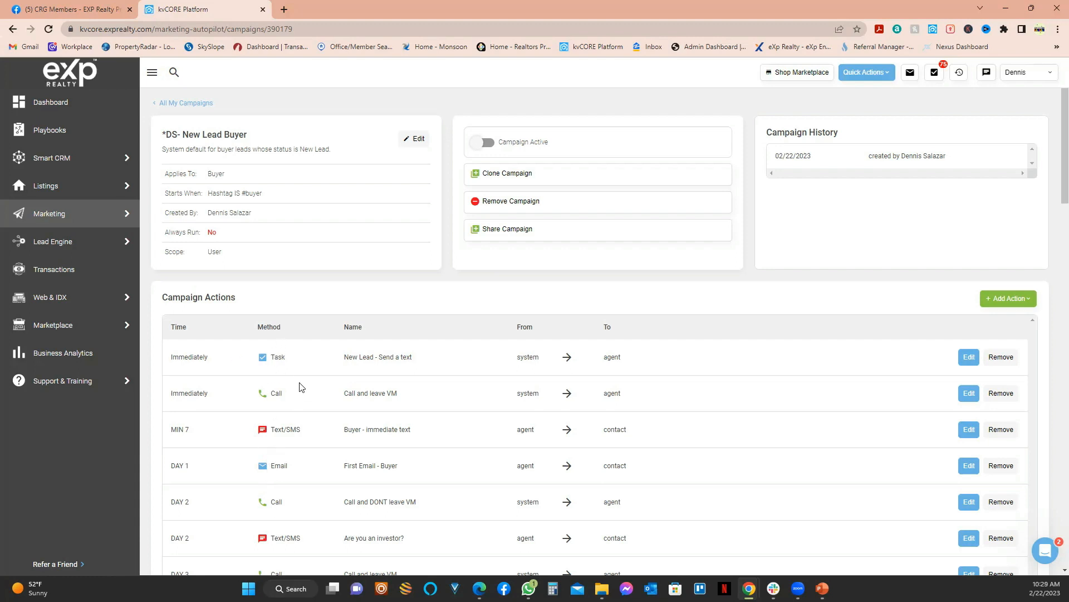
Step: Open the first campaign action, the immediate 'New Lead - Send a text' task, for editing
scroll(299, 386, "down", 4)
scroll(304, 379, "up", 3)
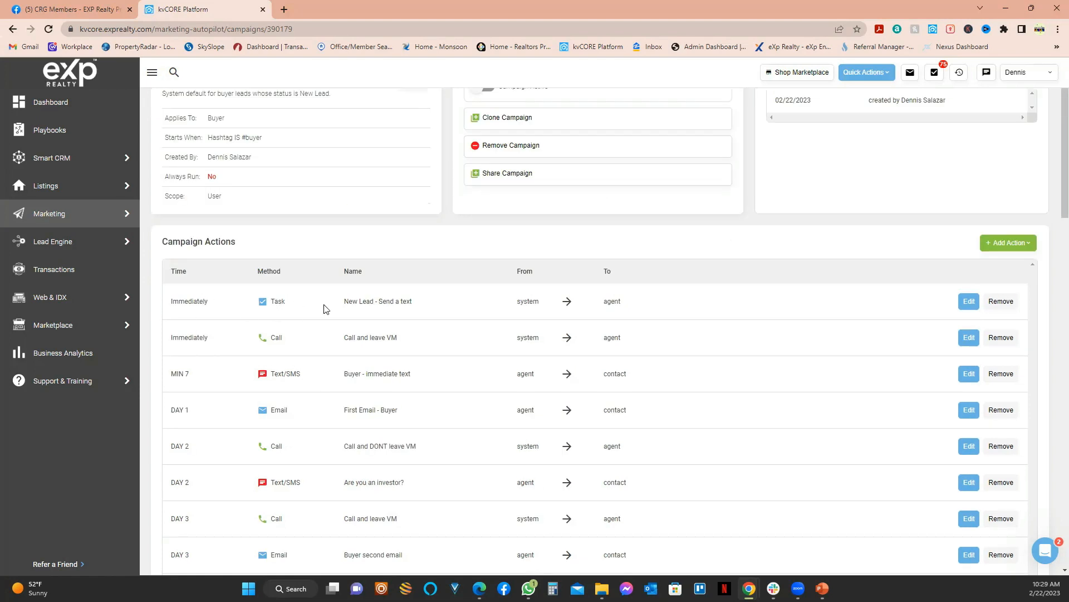
left_click(970, 306)
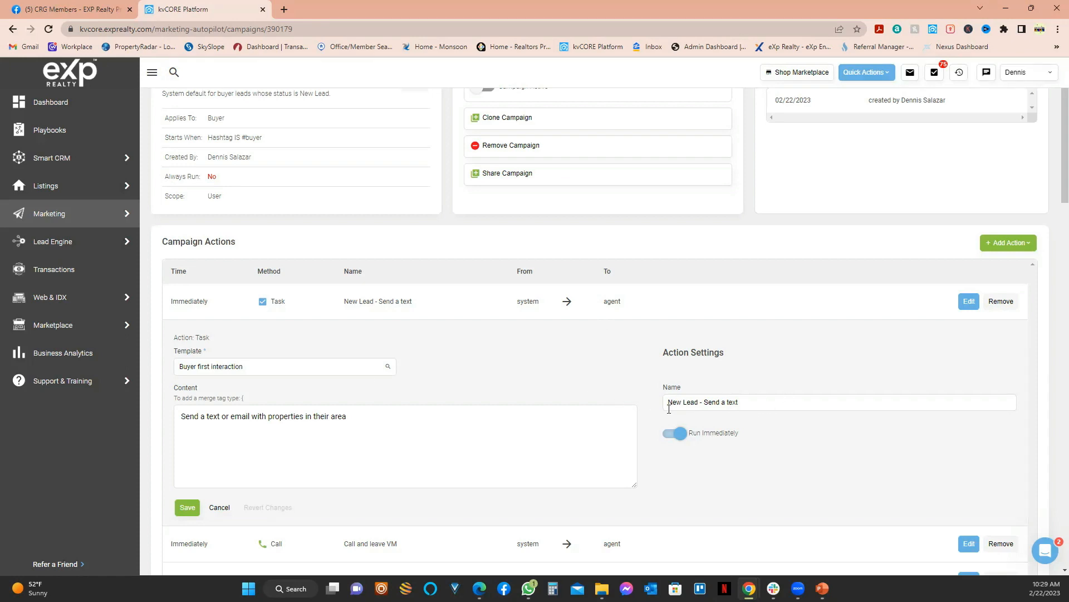
scroll(685, 410, "down", 3)
scroll(269, 302, "up", 4)
Step: Highlight 'system' in From, 'agent' in To, and the whole task content text
double_click(527, 357)
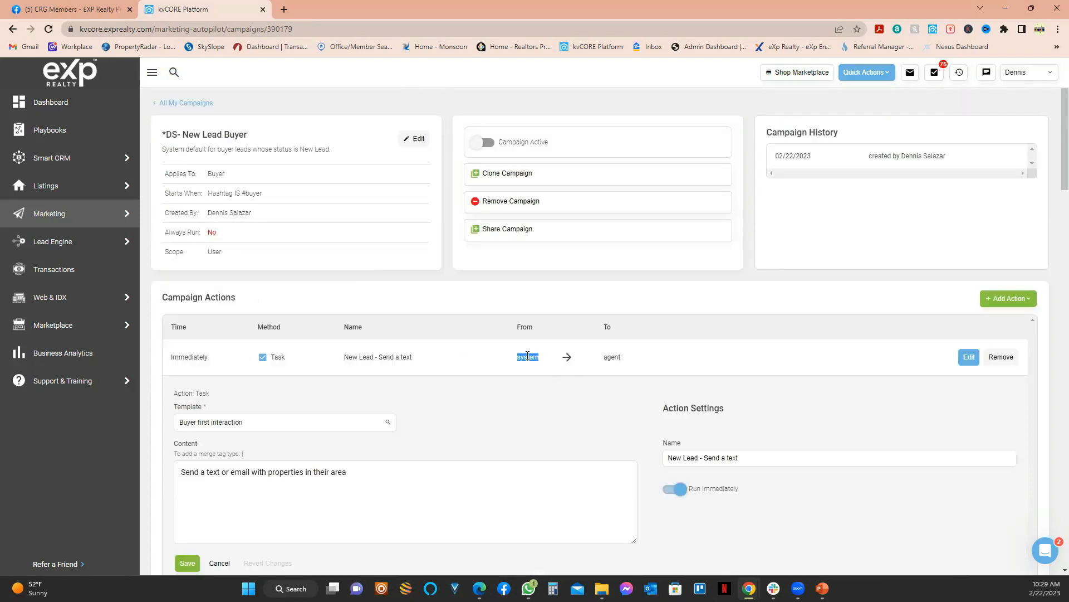
left_click(615, 357)
double_click(615, 357)
left_click_drag(365, 471, 229, 469)
key("ctrl+a")
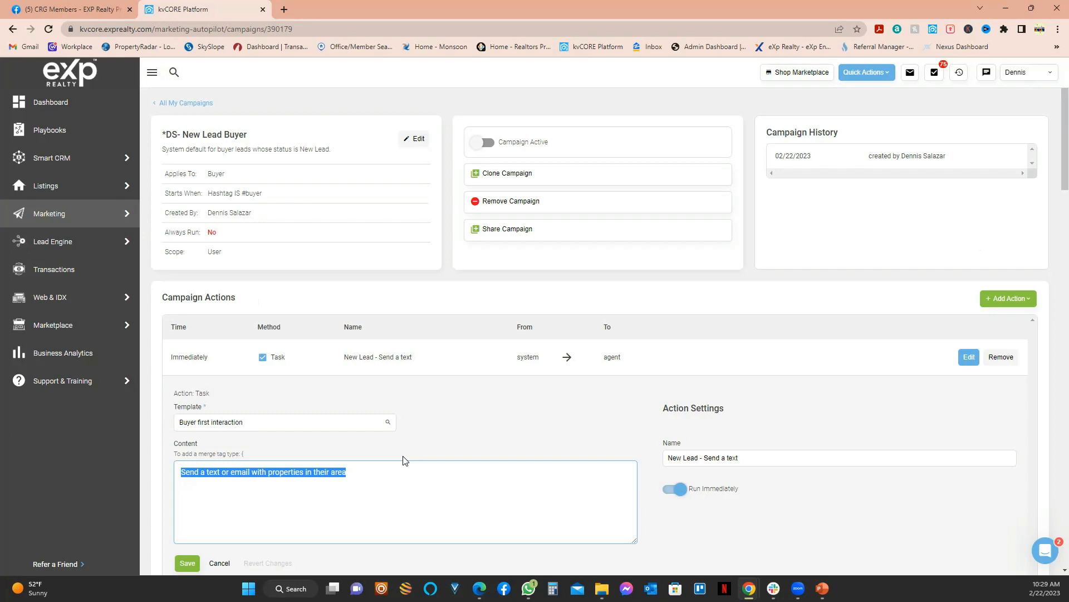
left_click(1032, 74)
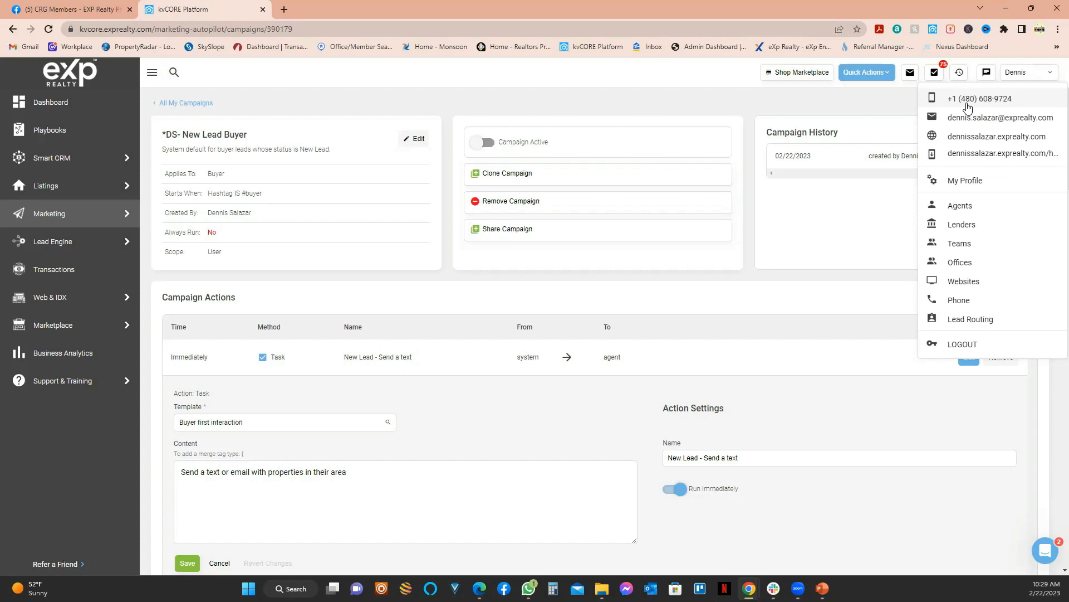
Step: Copy the account's smart number, then open Lead Engine's Call and Text Capture page
left_click(974, 100)
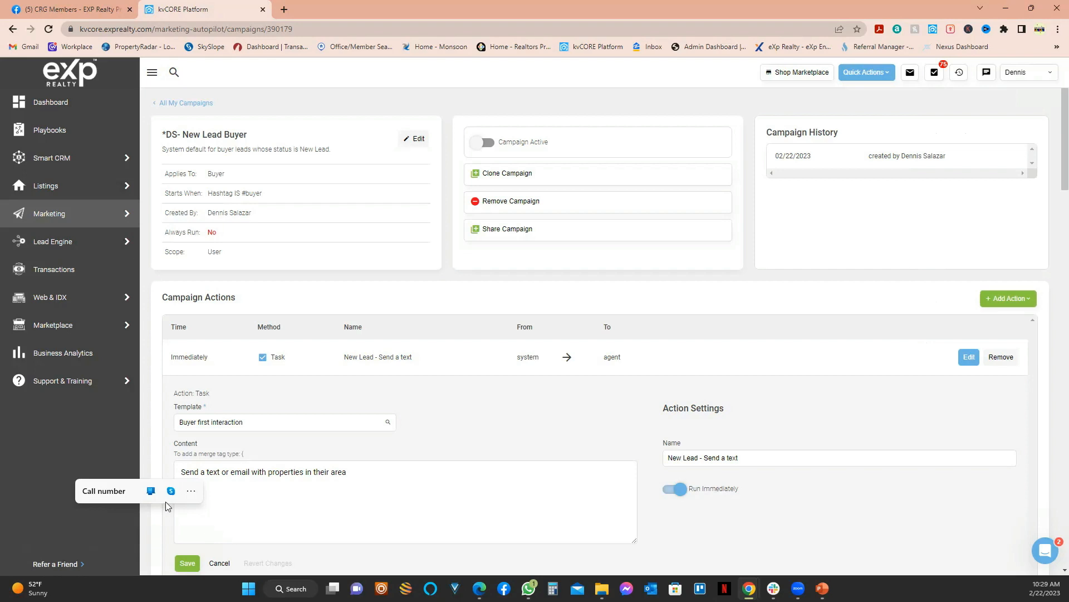
left_click(124, 299)
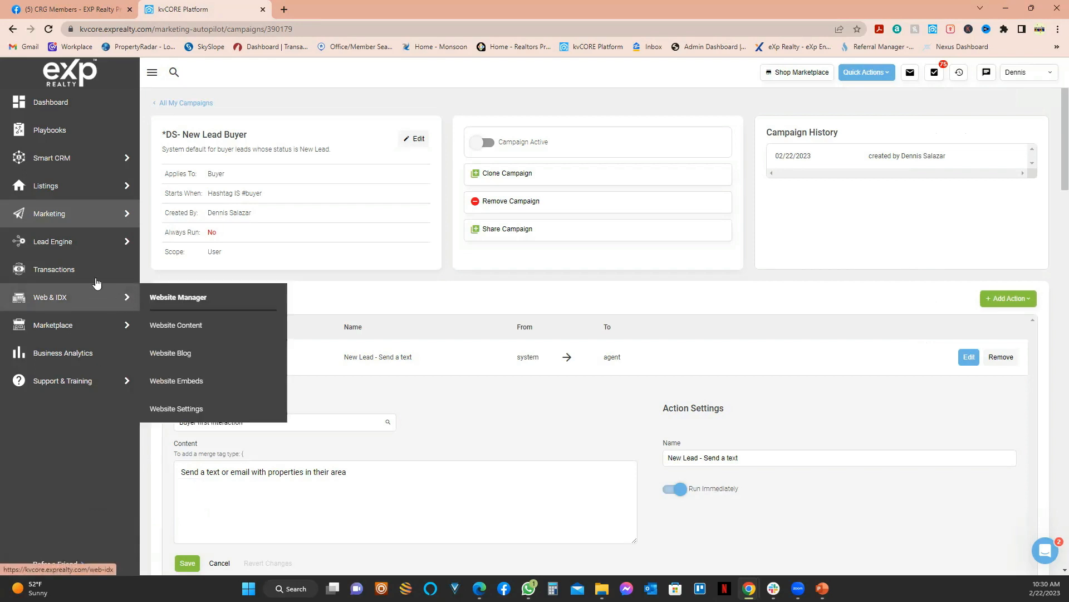
left_click(103, 243)
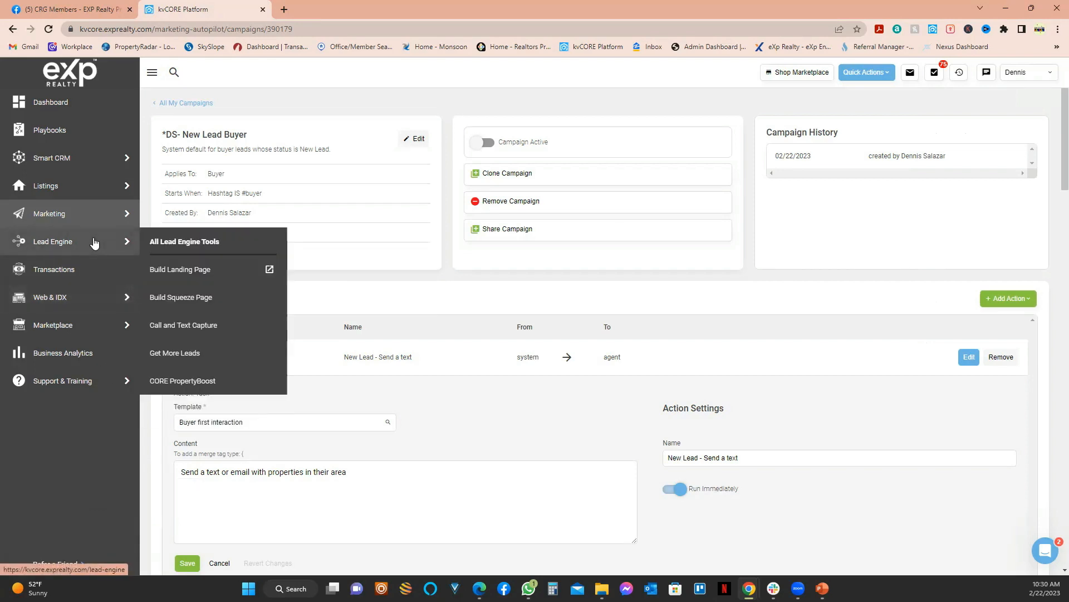
left_click(216, 330)
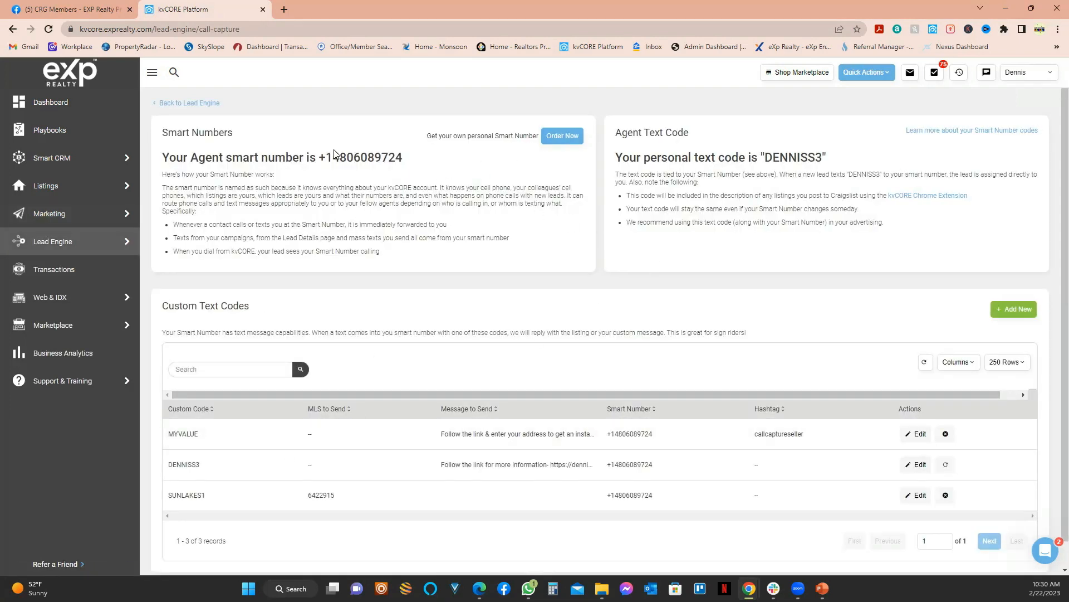
Step: Highlight the agent's smart number in the 'Your Agent smart number is' headline
left_click_drag(403, 158, 329, 160)
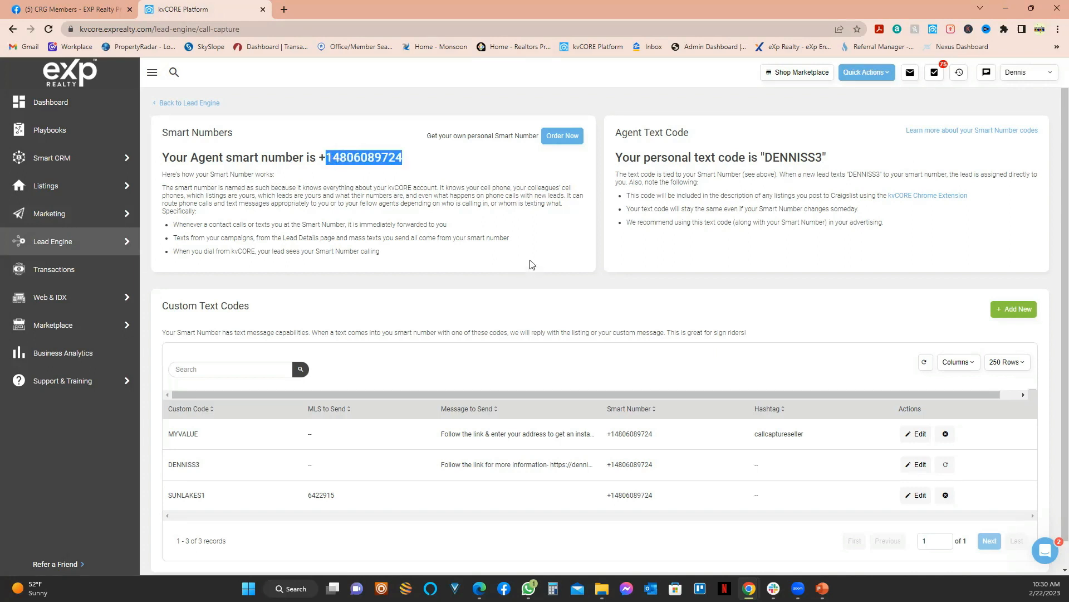
scroll(534, 252, "down", 1)
scroll(535, 251, "up", 1)
mouse_move(101, 217)
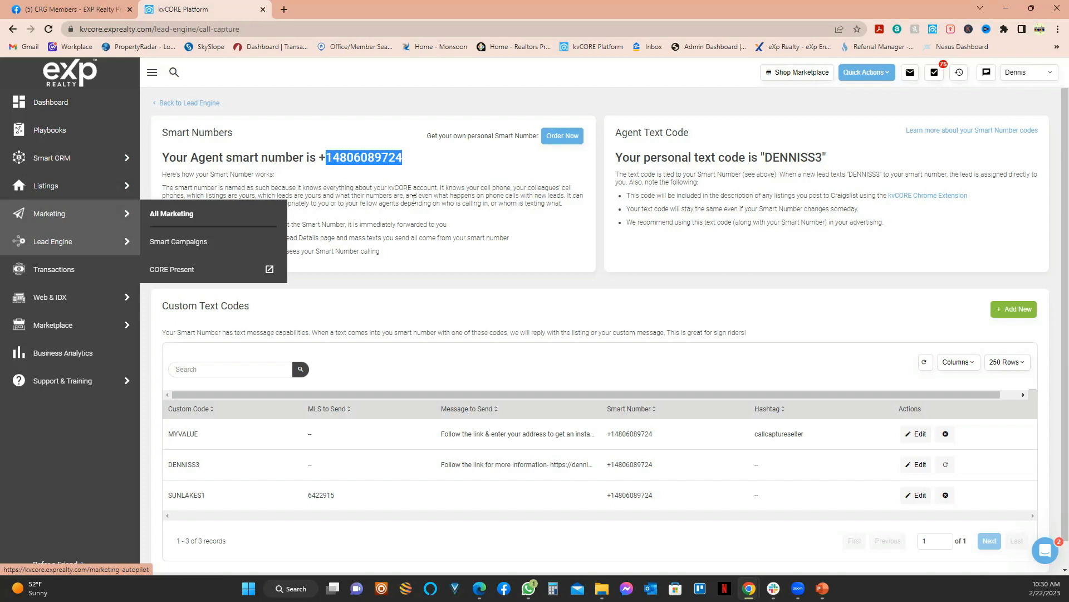
left_click(559, 137)
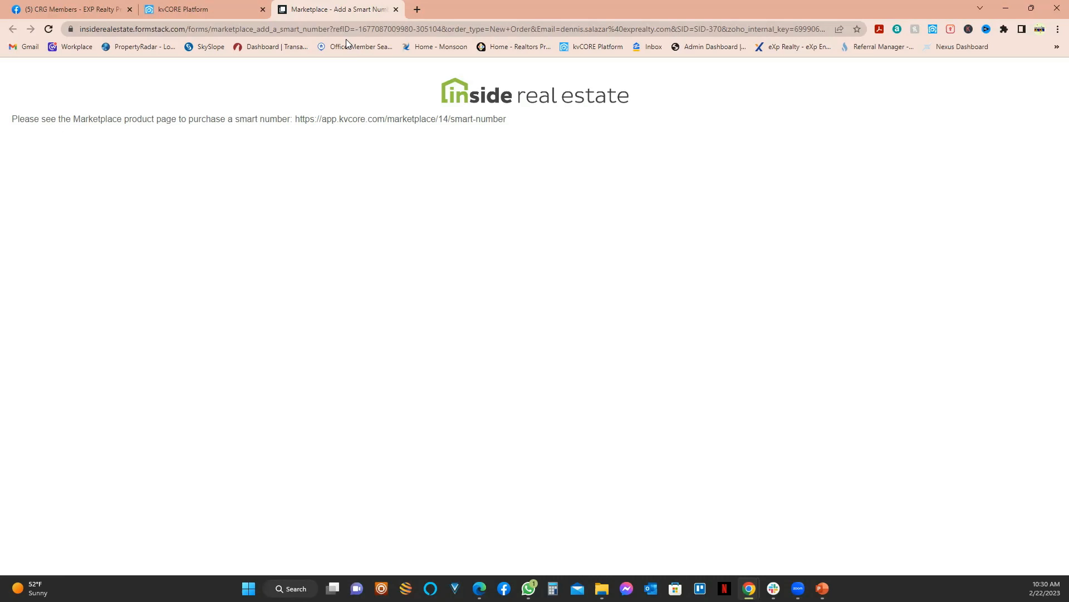
left_click(186, 10)
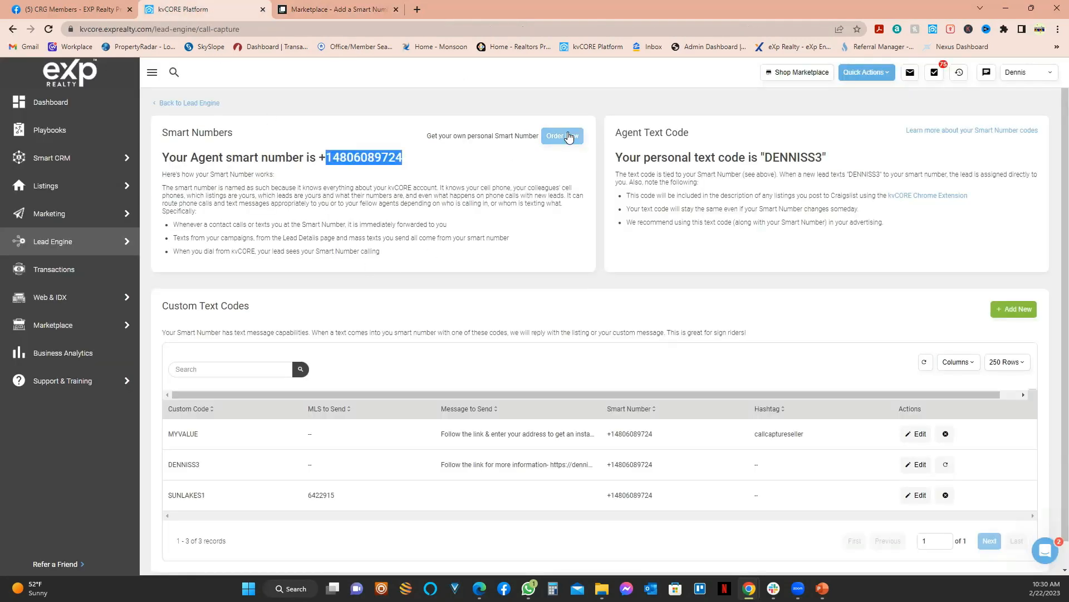
left_click(335, 9)
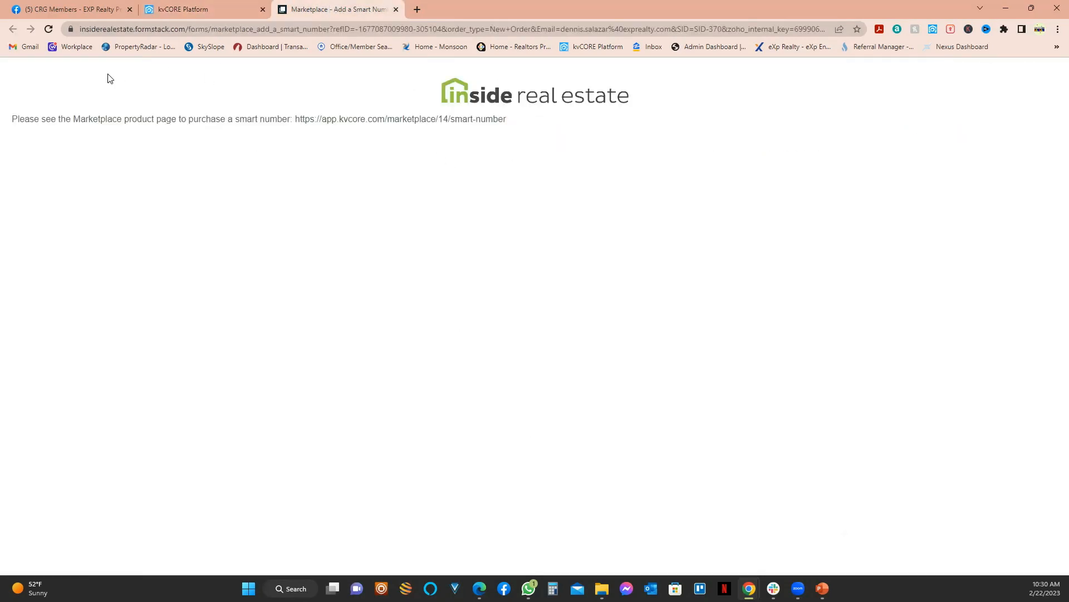
left_click(396, 9)
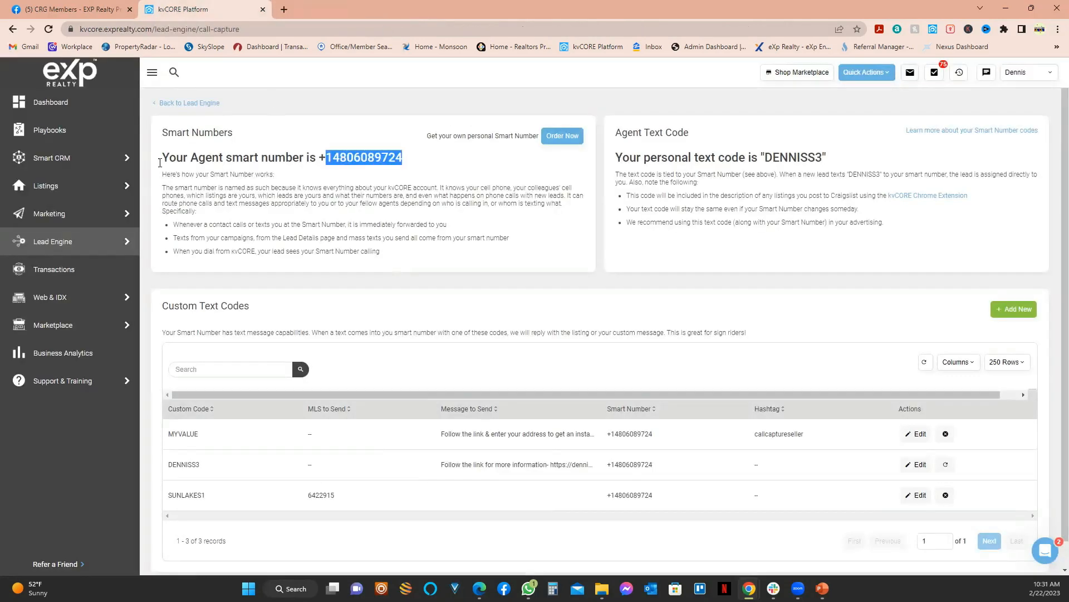
mouse_move(72, 330)
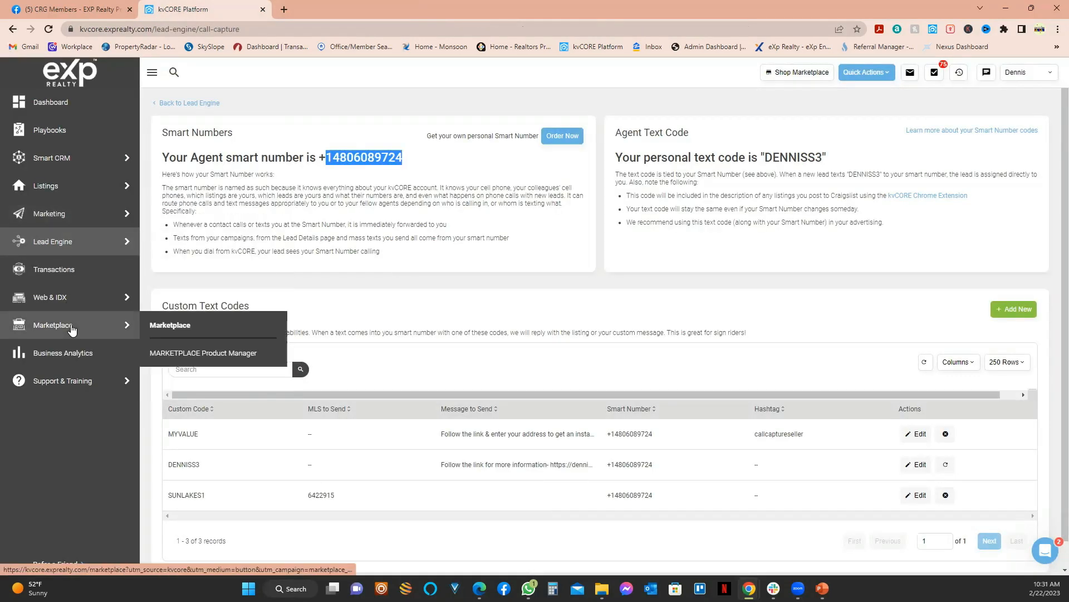
Step: Go to the Marketplace and open the Smart Number product page
left_click(169, 324)
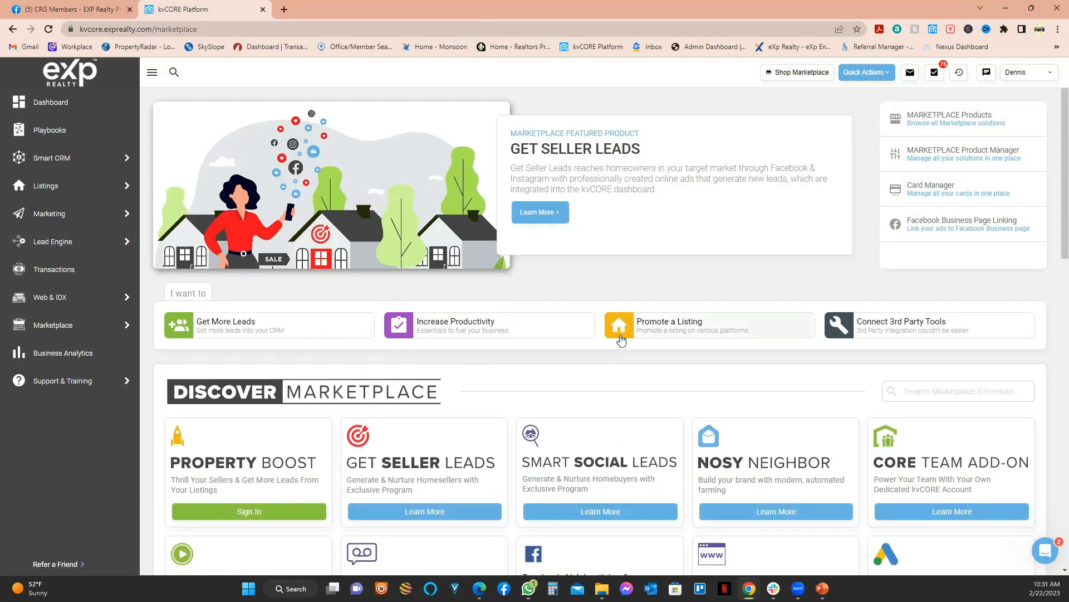
scroll(622, 339, "down", 5)
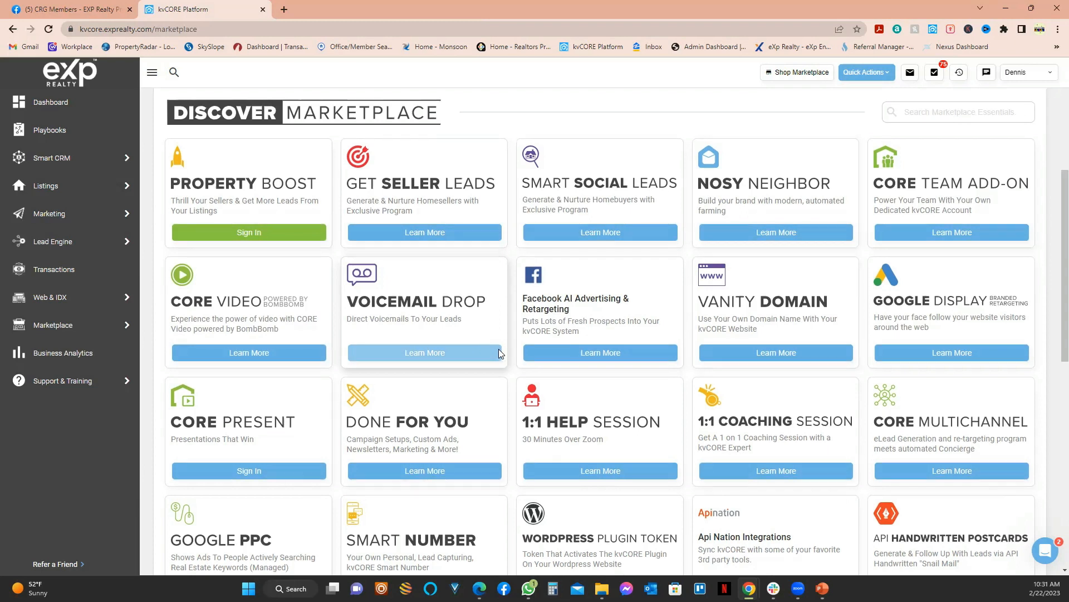
scroll(499, 352, "down", 3)
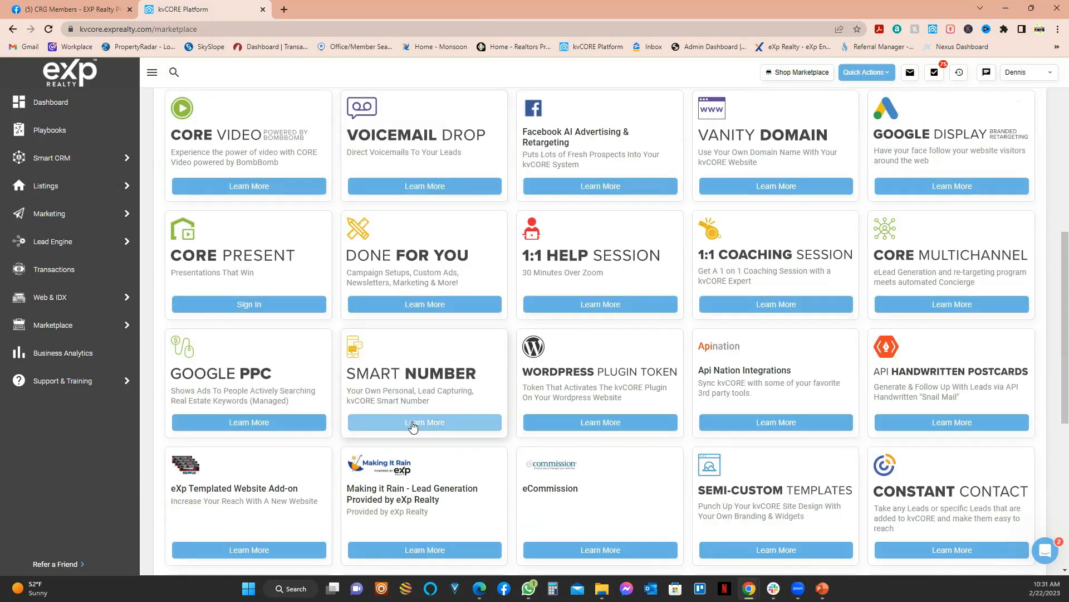
left_click(413, 422)
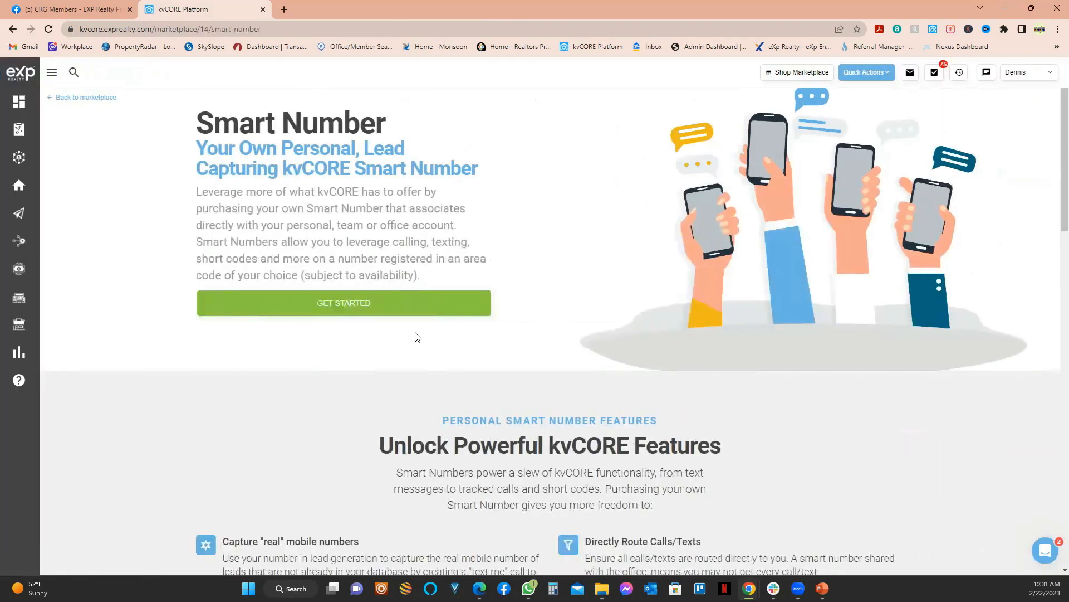
Step: Review the Smart Number features and its $27 per month plan
scroll(415, 336, "down", 5)
scroll(413, 336, "up", 5)
scroll(410, 310, "down", 8)
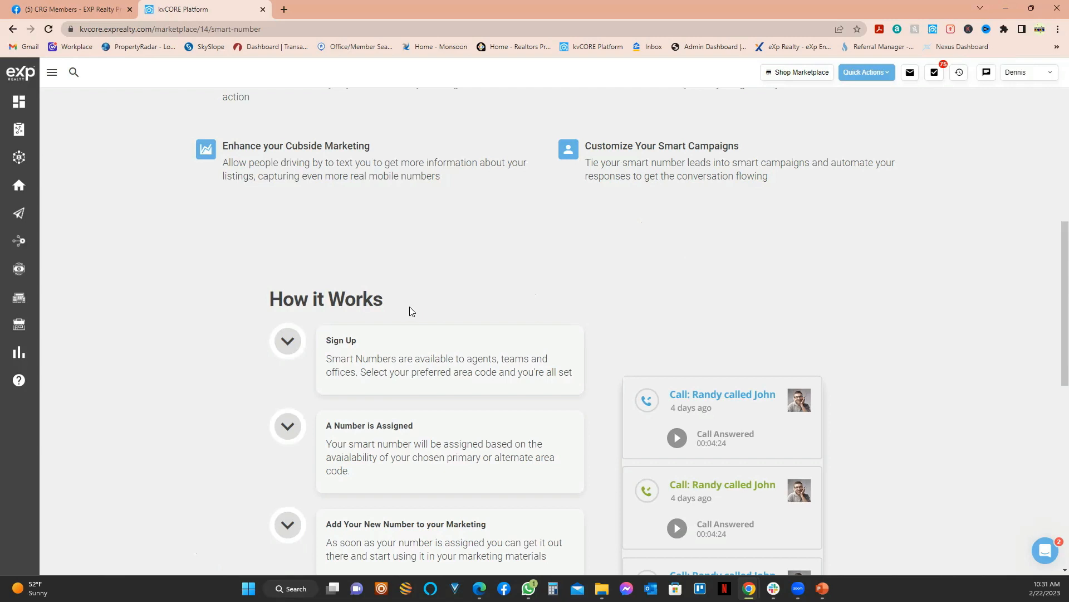
scroll(412, 310, "down", 5)
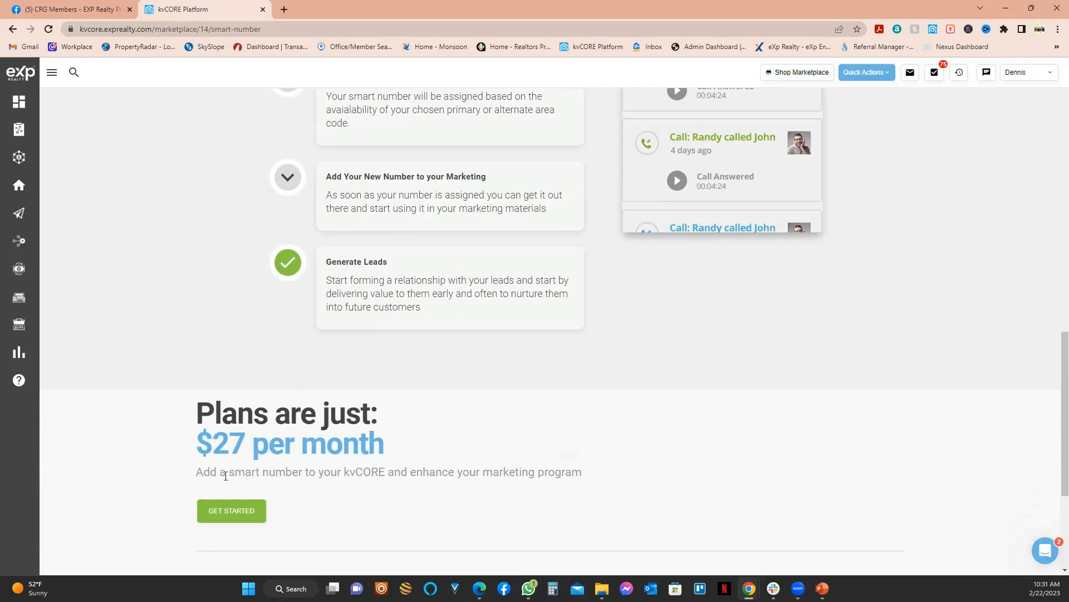
double_click(229, 443)
scroll(440, 463, "up", 2)
scroll(457, 454, "up", 10)
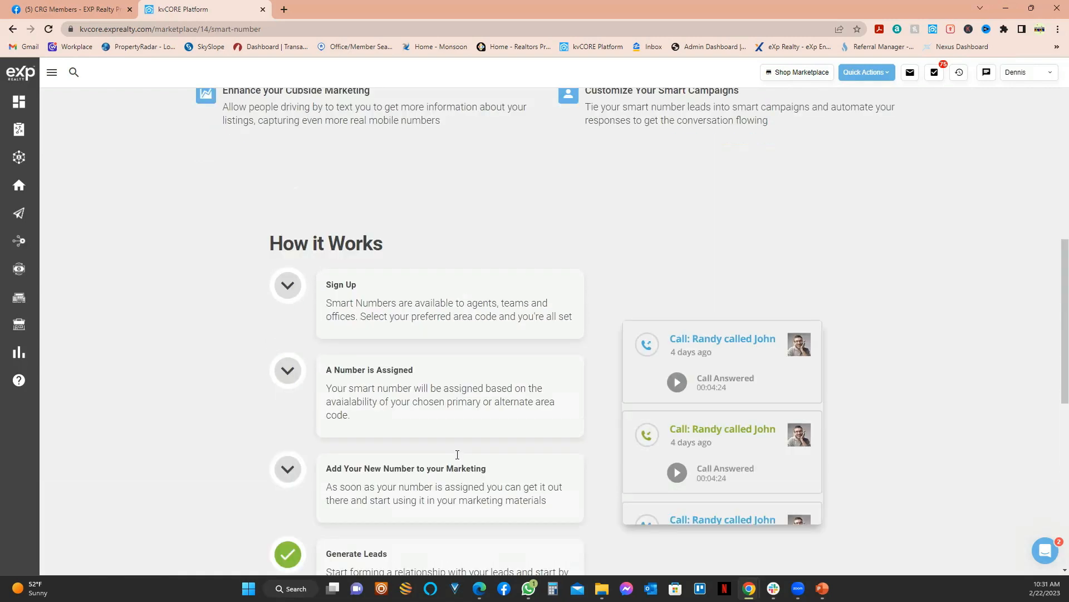
scroll(281, 116, "up", 5)
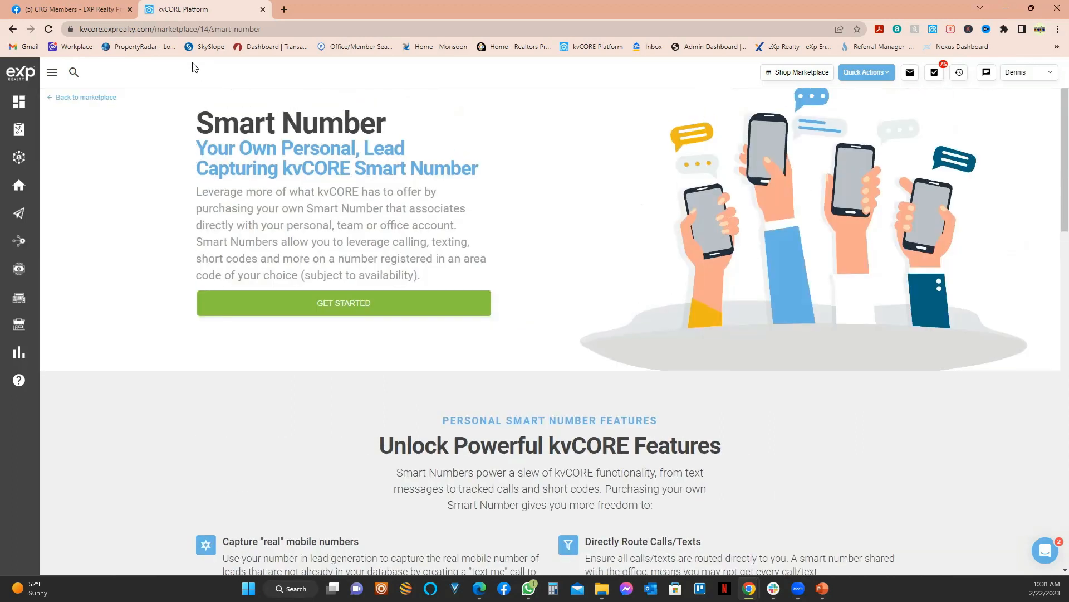
Step: Expand the sidebar navigation so section names are visible
mouse_move(21, 190)
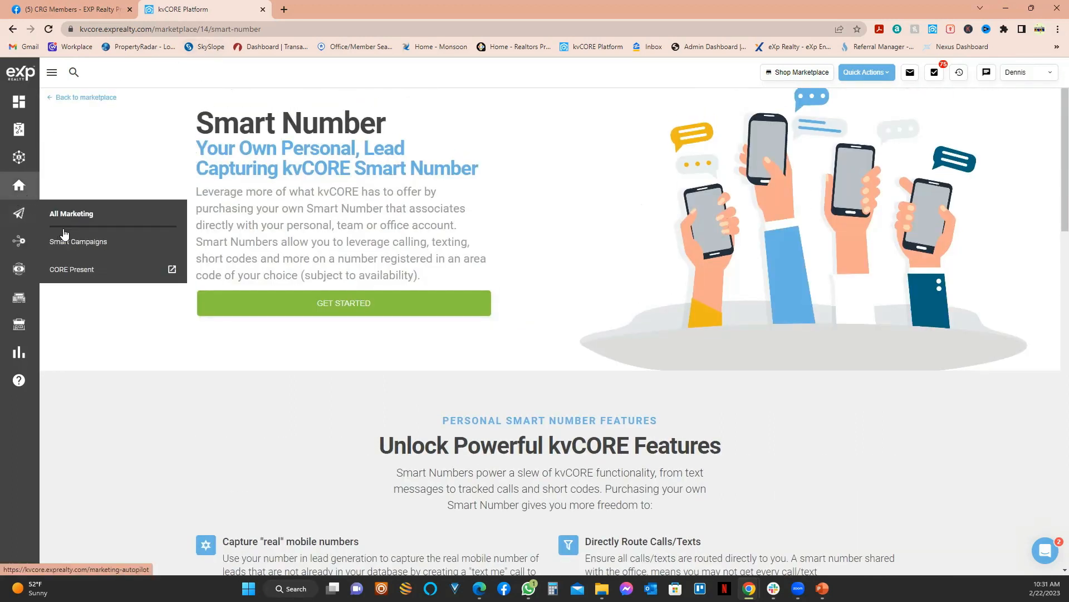
left_click(52, 73)
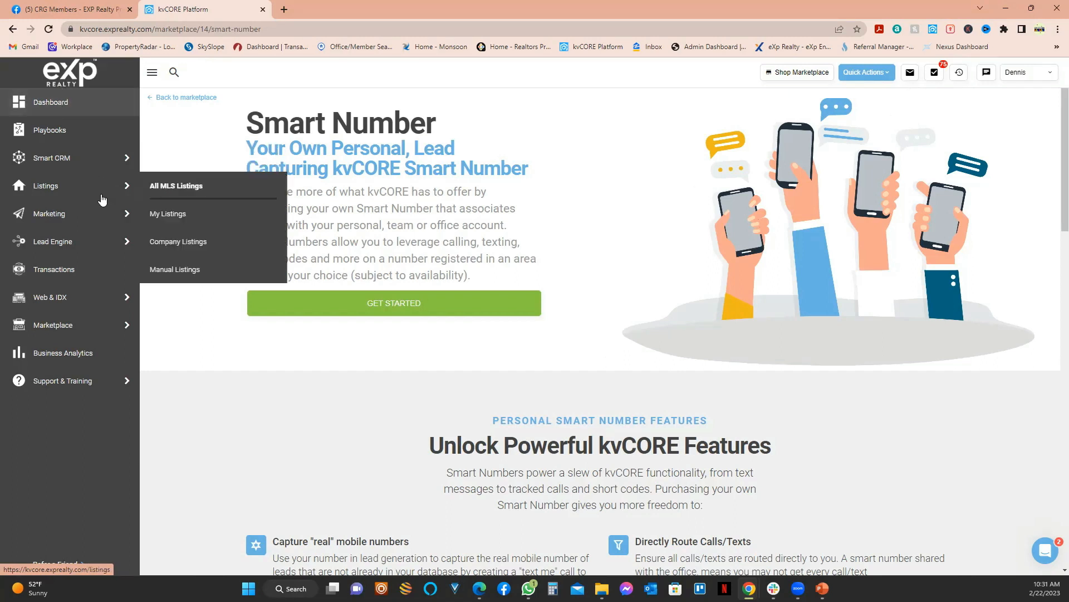
mouse_move(120, 241)
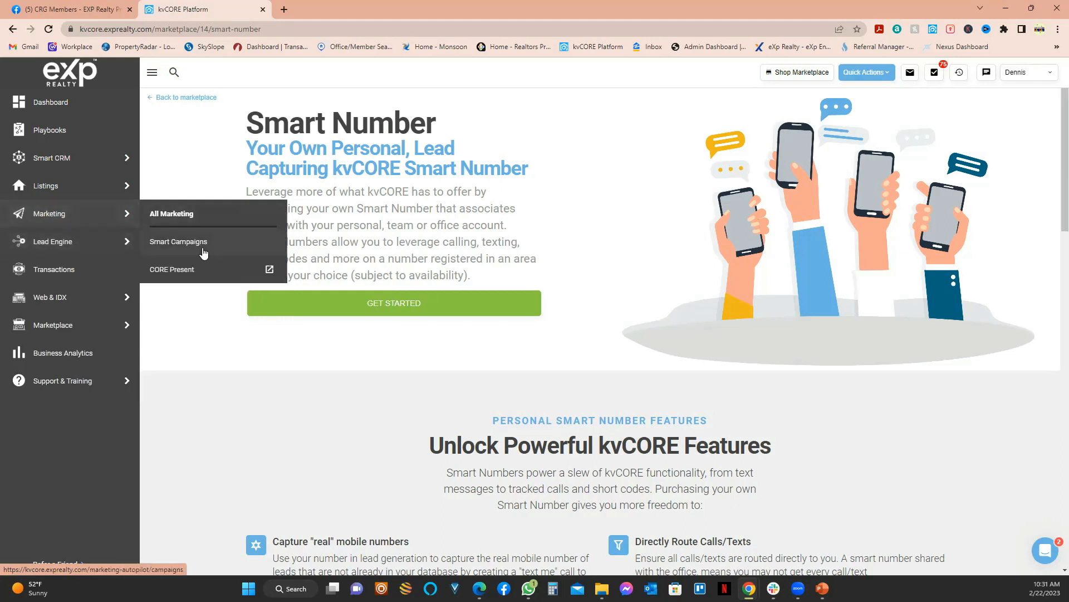
Step: Go to the My Campaigns smart campaigns list and focus its search box
left_click(200, 241)
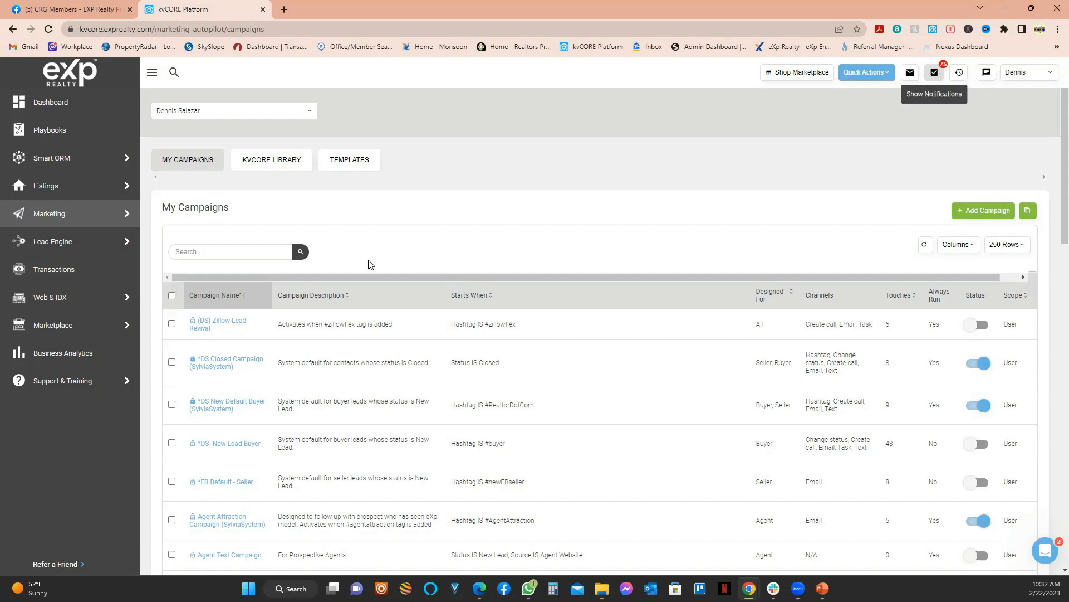
left_click(217, 253)
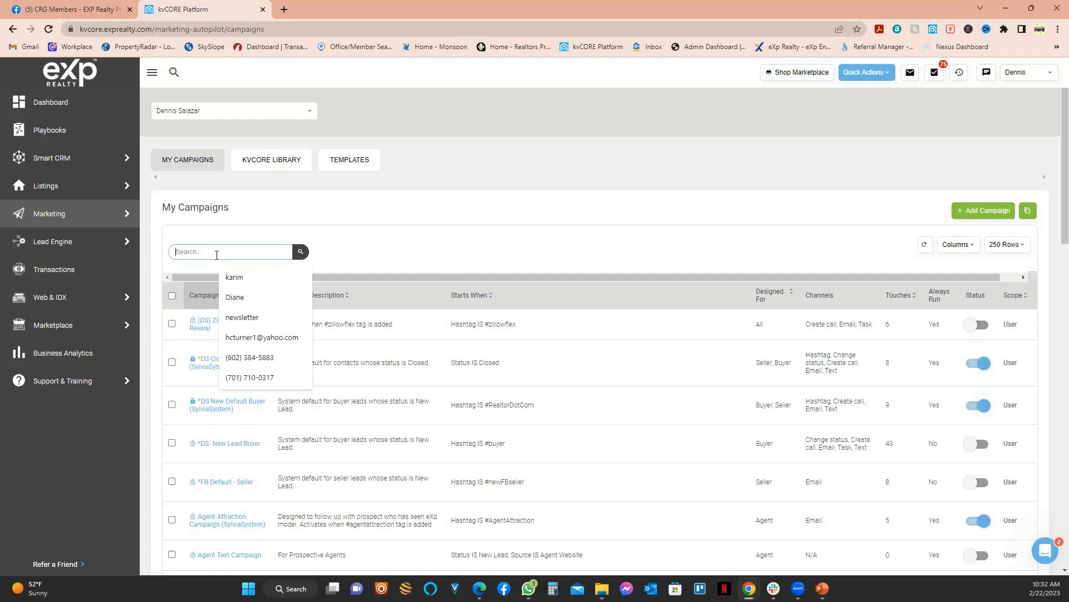
Step: Search campaigns for '*DS' and open the *DS- New Lead Buyer campaign
type("*DS")
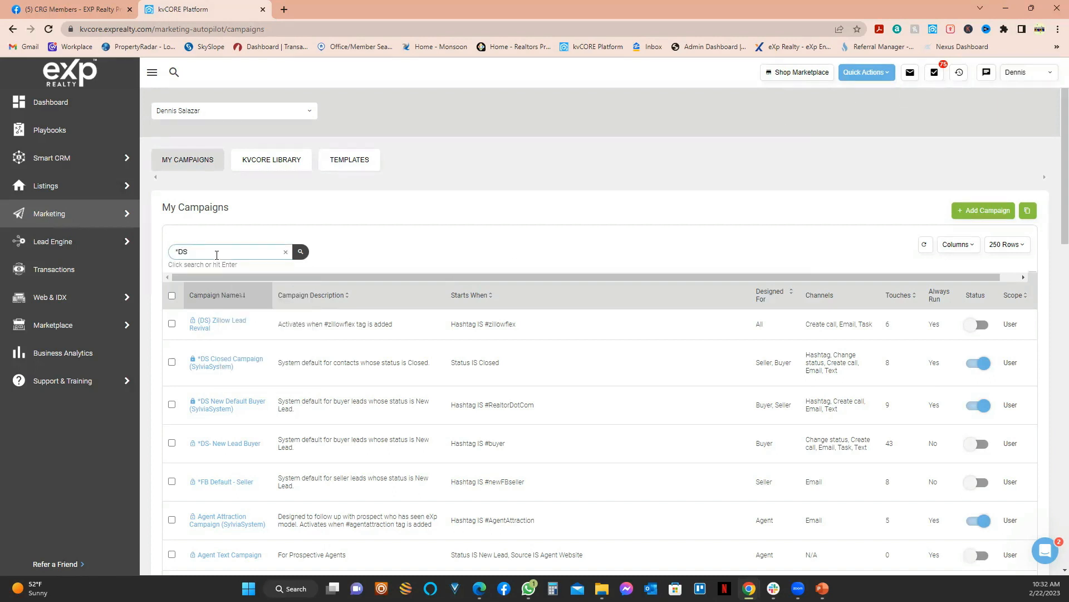
left_click(301, 253)
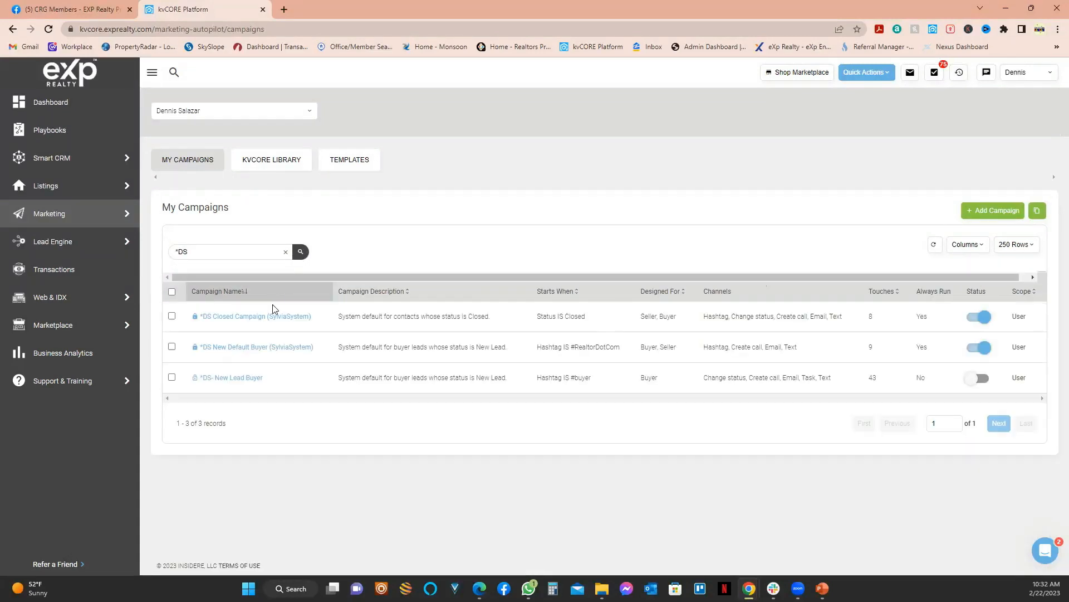
left_click(251, 382)
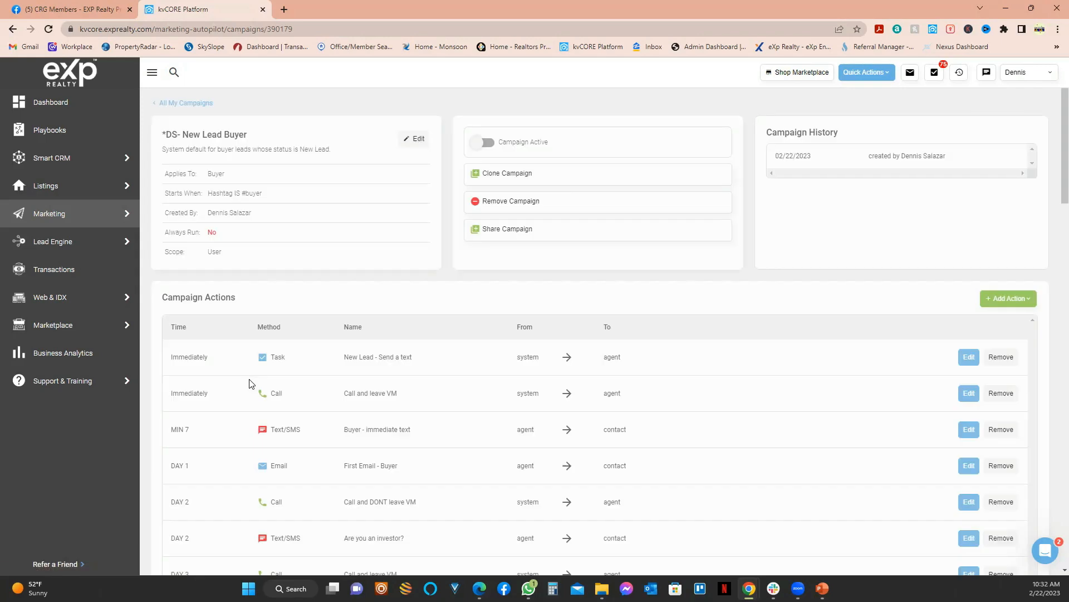
double_click(278, 430)
left_click(360, 432)
scroll(287, 405, "down", 8)
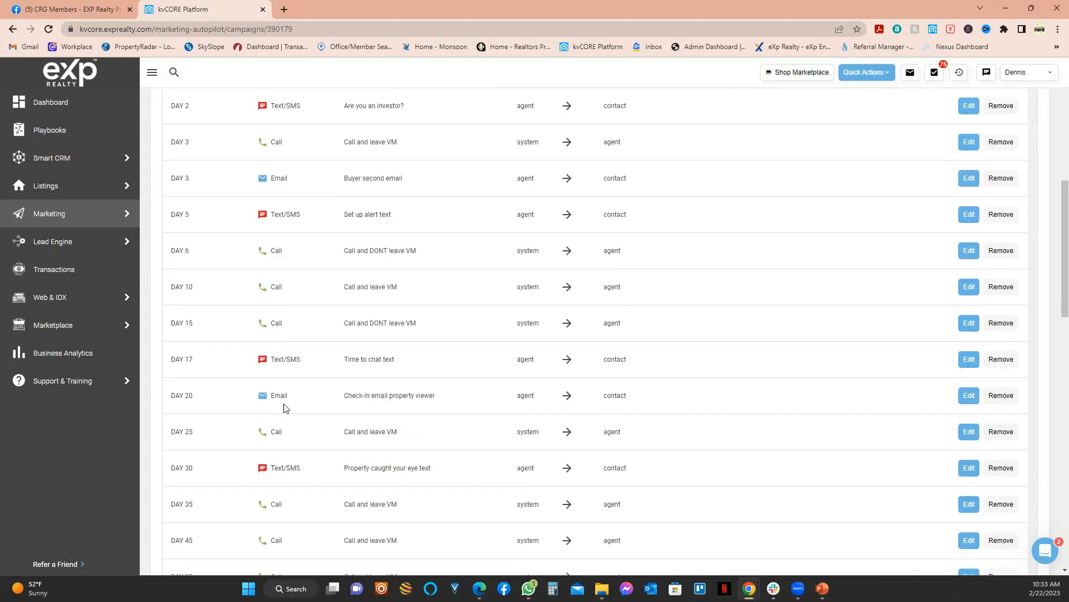
scroll(286, 396, "down", 5)
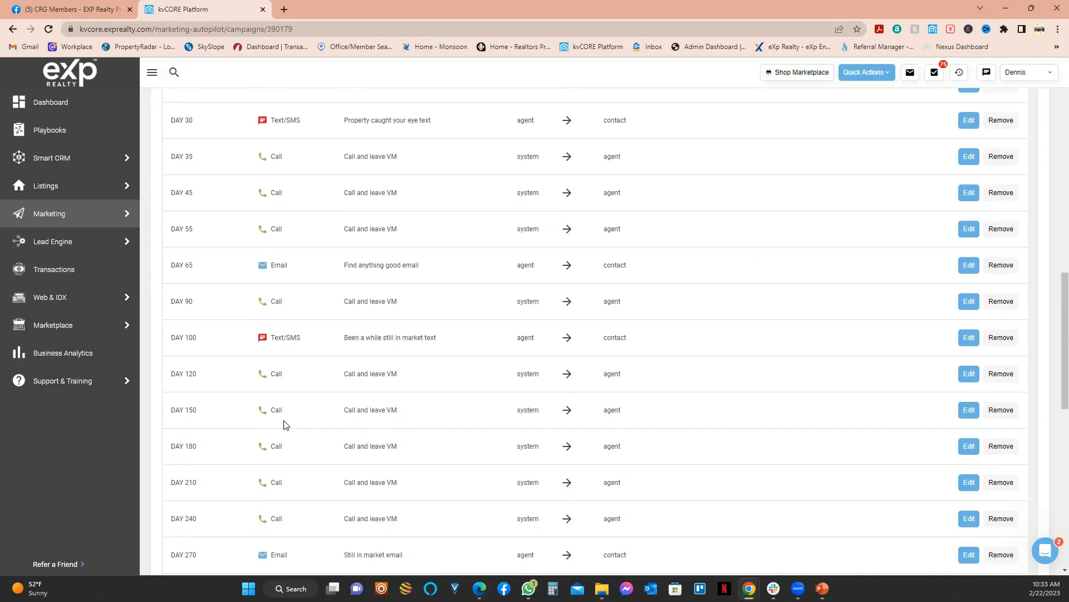
scroll(286, 424, "up", 13)
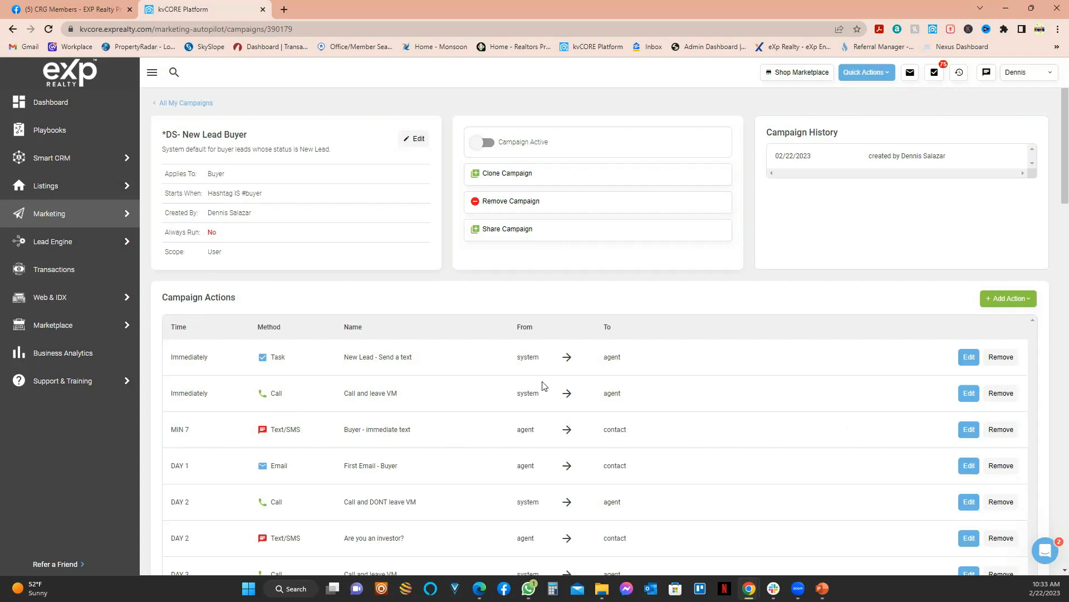
left_click(967, 435)
Step: Review the MIN 7 Buyer - immediate text message asking if the lead is searching or browsing
scroll(415, 433, "down", 3)
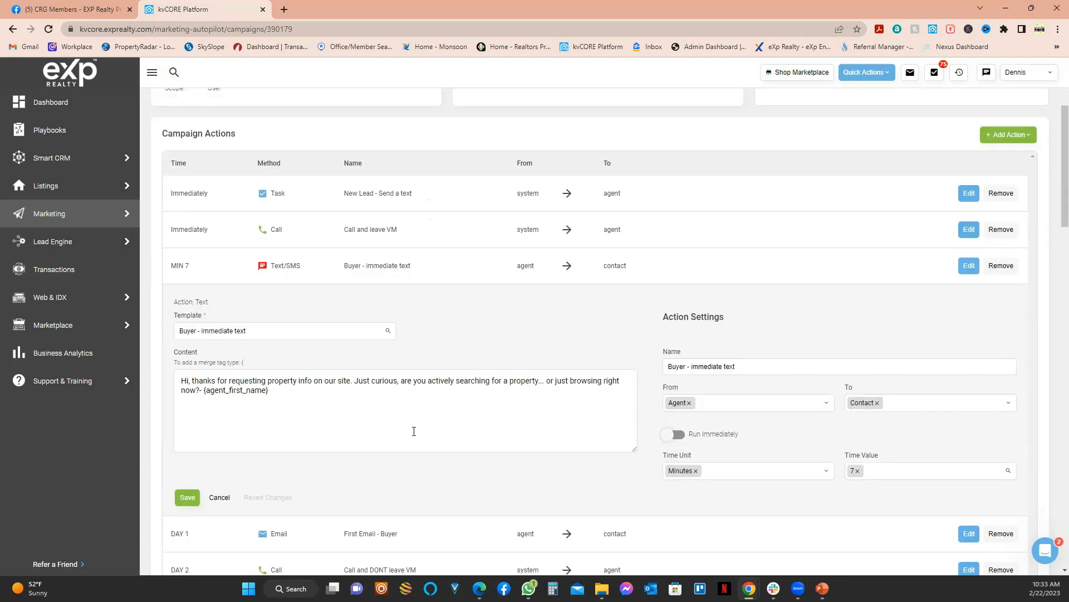
scroll(201, 389, "up", 1)
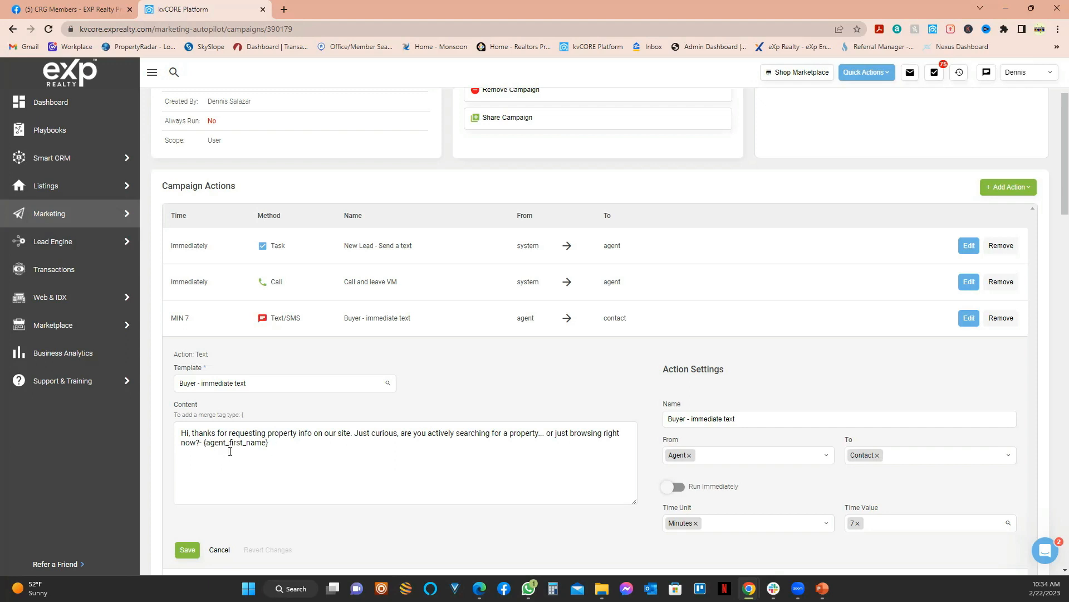
left_click(271, 442)
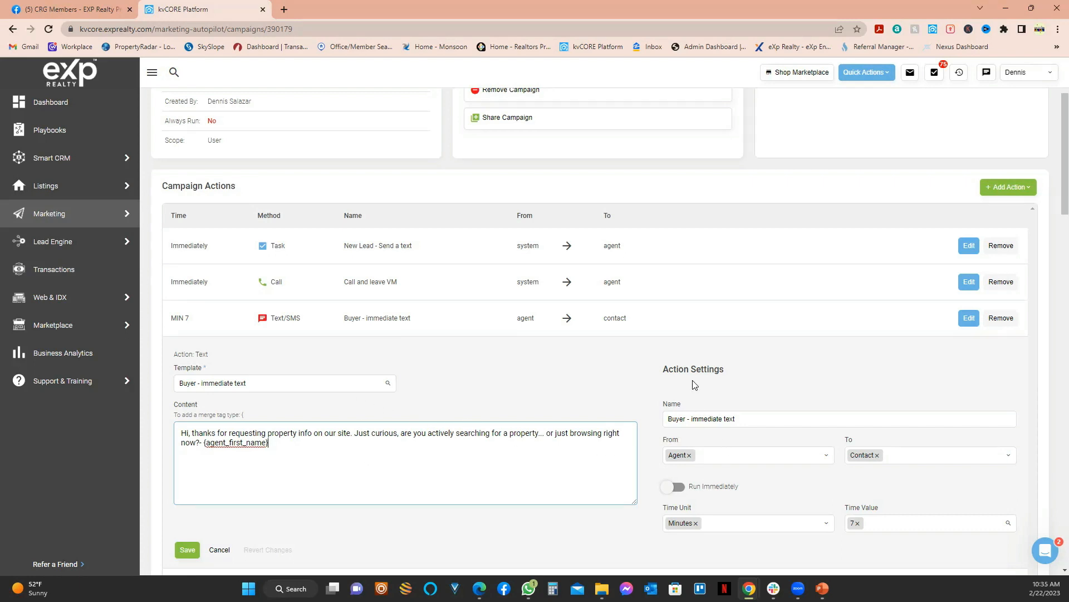
scroll(695, 382, "down", 2)
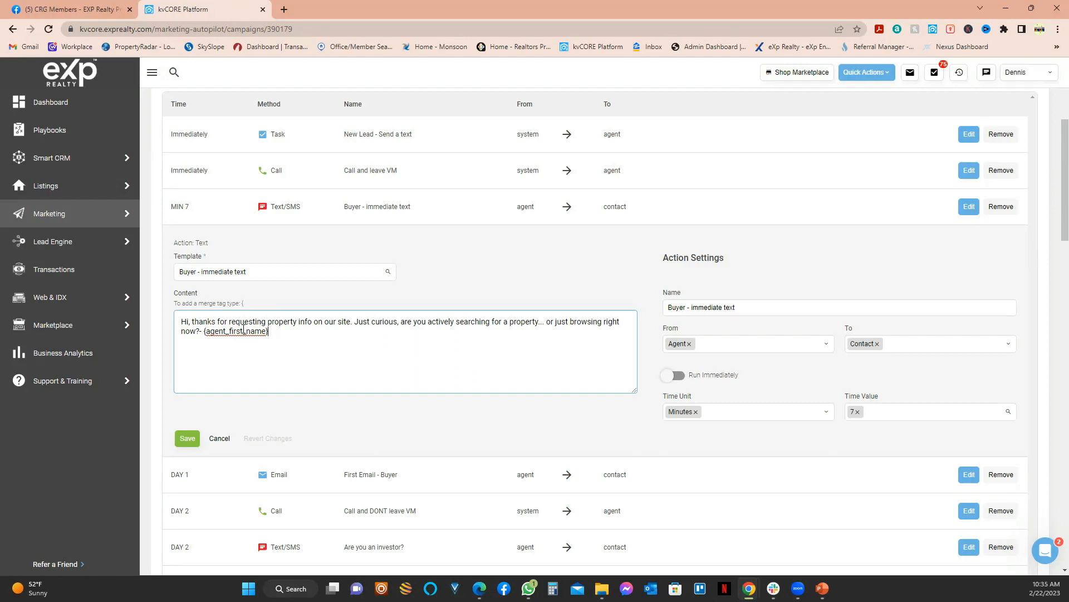
mouse_move(195, 331)
left_mouse_down()
mouse_move(192, 318)
mouse_move(179, 321)
mouse_move(193, 315)
left_mouse_up()
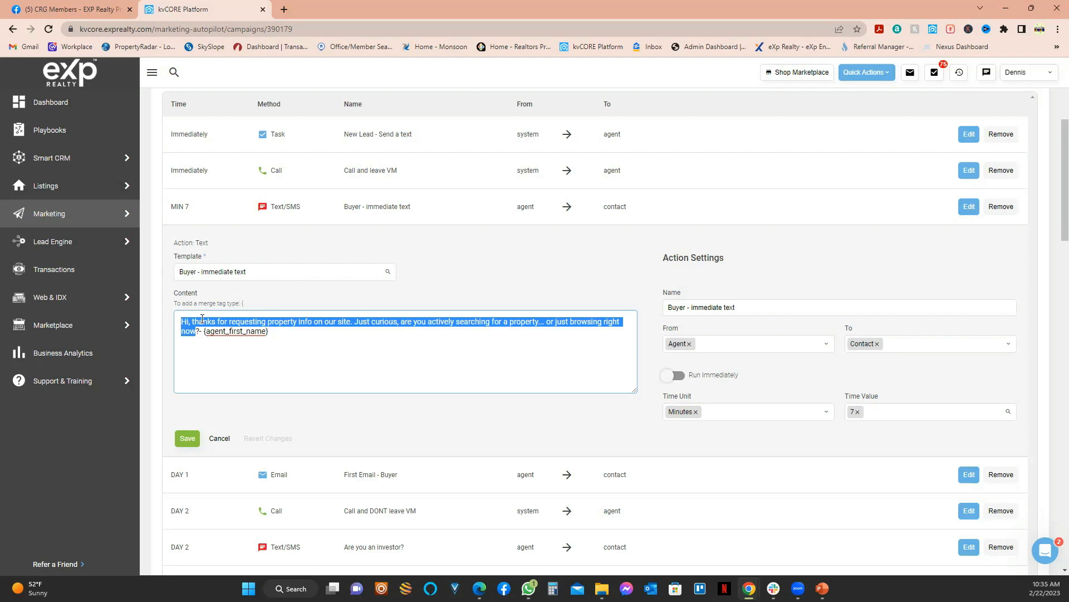
left_click(320, 332)
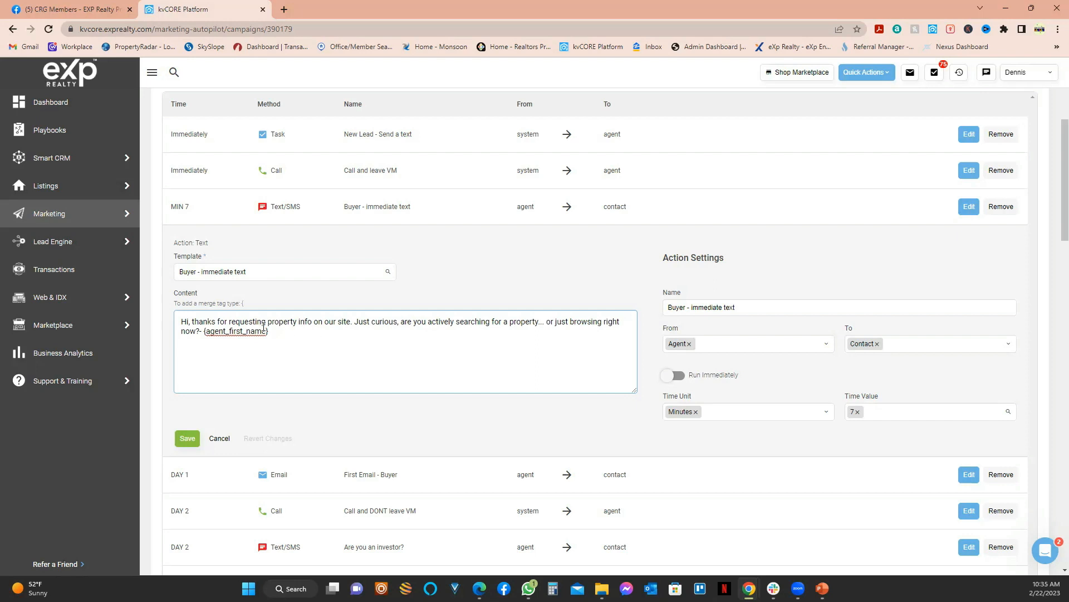
Step: Change the message greeting from 'Hi,' to 'Hello there,'
left_click(193, 319)
key("BackSpace")
key("BackSpace")
key("BackSpace")
type("elo ")
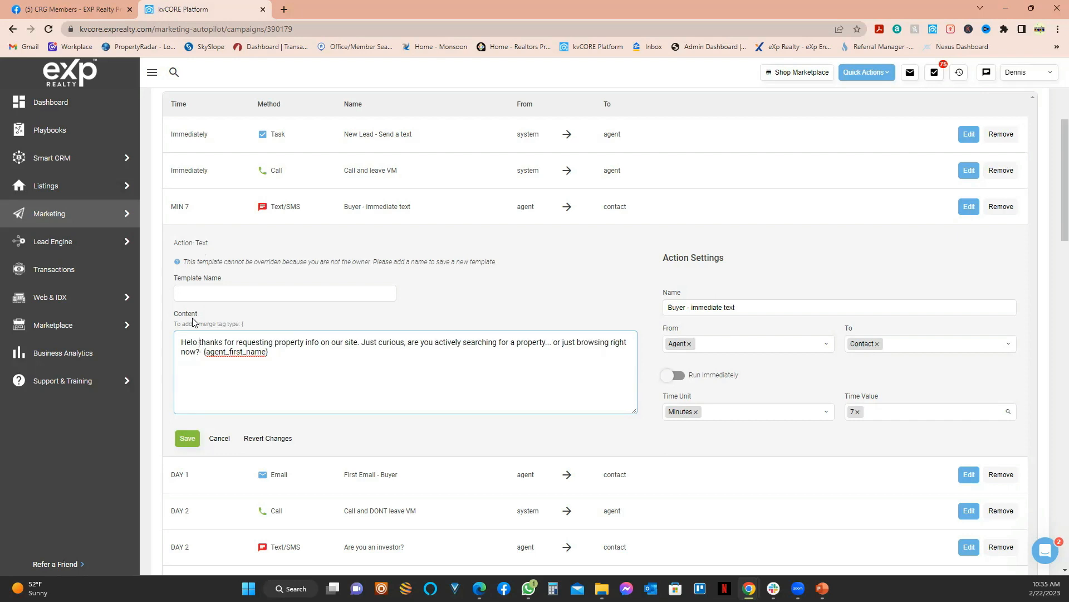
type("there,")
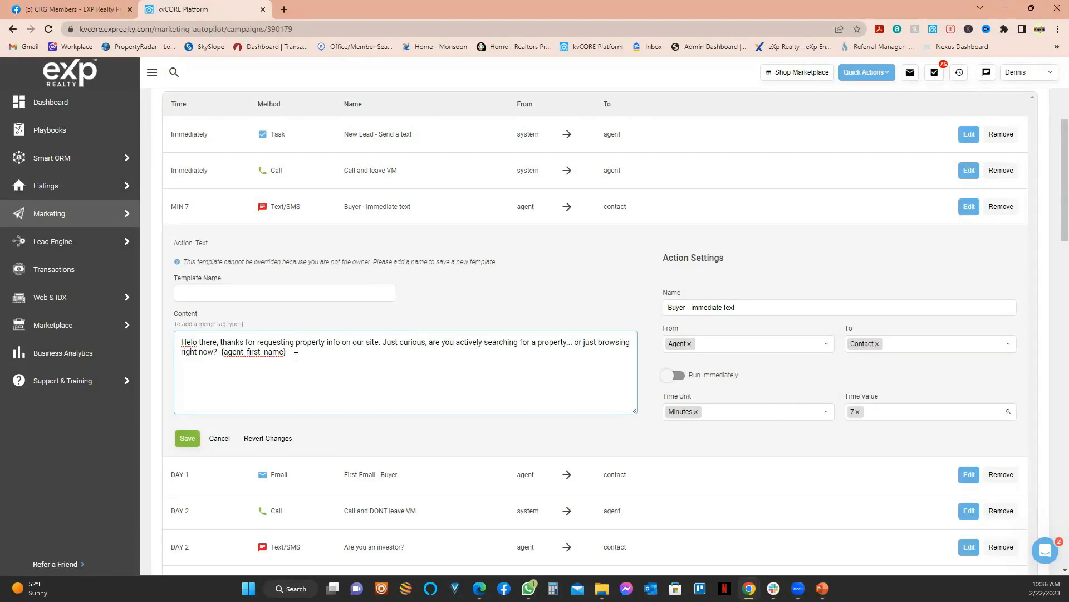
Step: Name the new template '*DS- Buyer Immediate Text'
left_click(197, 291)
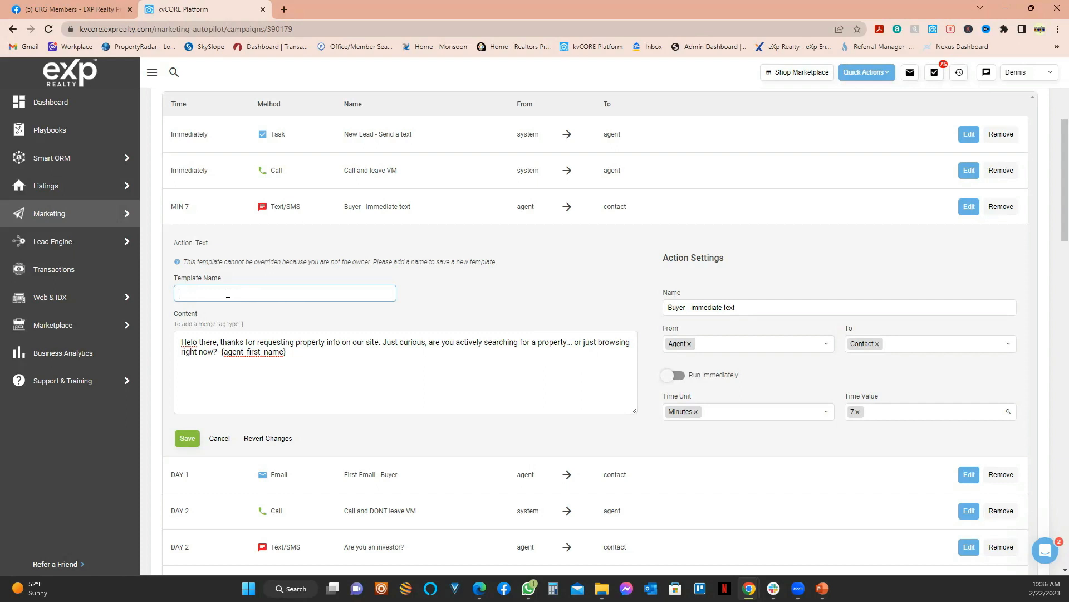
type("DS- Buyer Umm")
key("BackSpace")
key("BackSpace")
type("Immediate Text")
Step: Fix the 'Helo' typo to 'Hello', check the template name, and save the text action
left_click(193, 343)
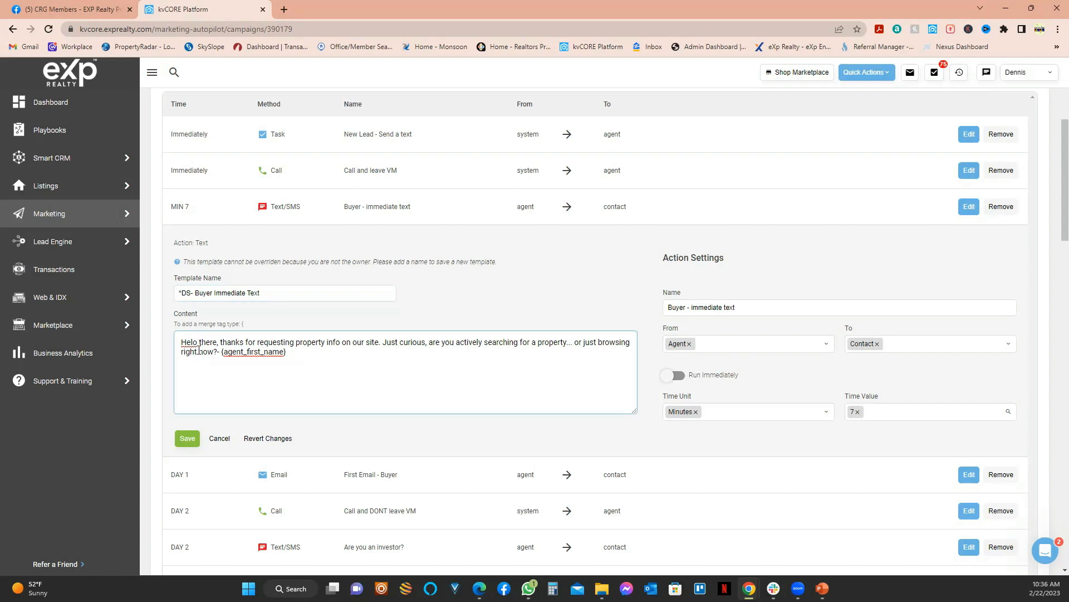
type("l")
left_click(499, 351)
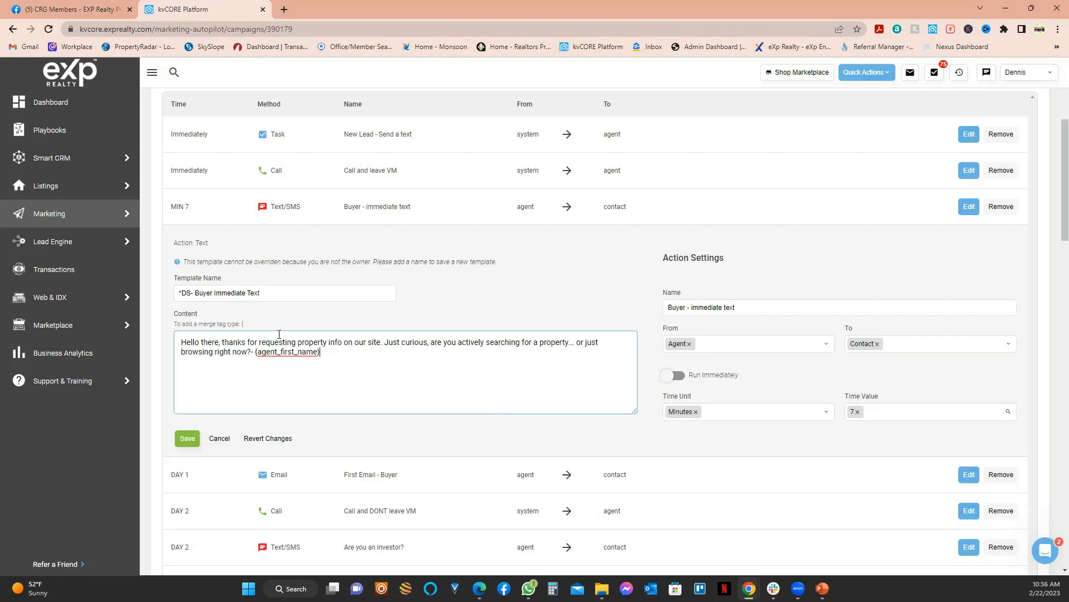
left_click(194, 294)
left_click(188, 440)
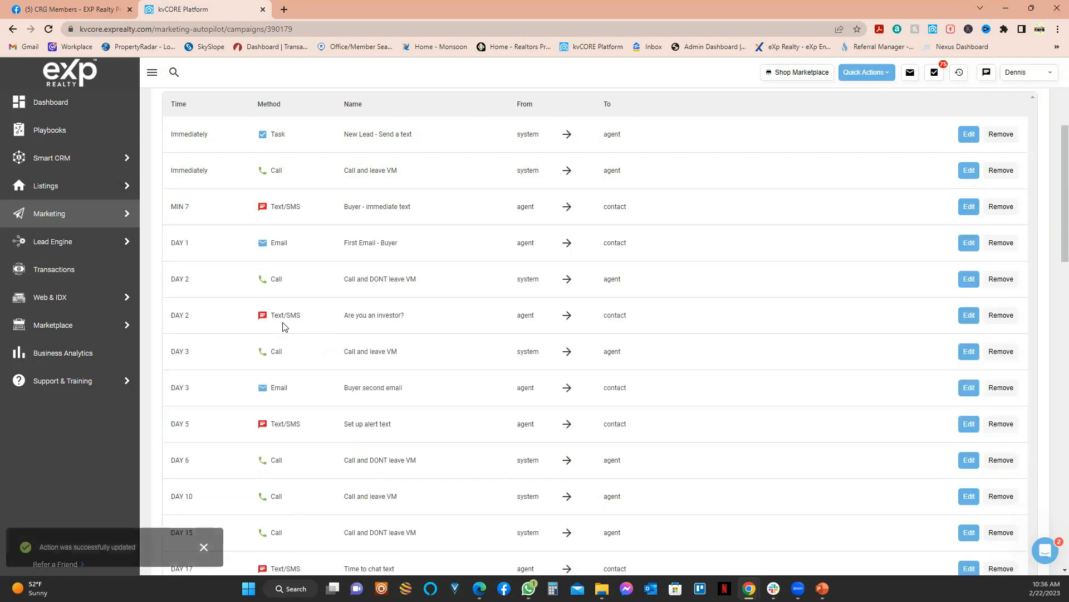
Step: Reopen the MIN 7 text action to confirm it uses the *DS- Buyer Immediate Text template
scroll(299, 273, "up", 3)
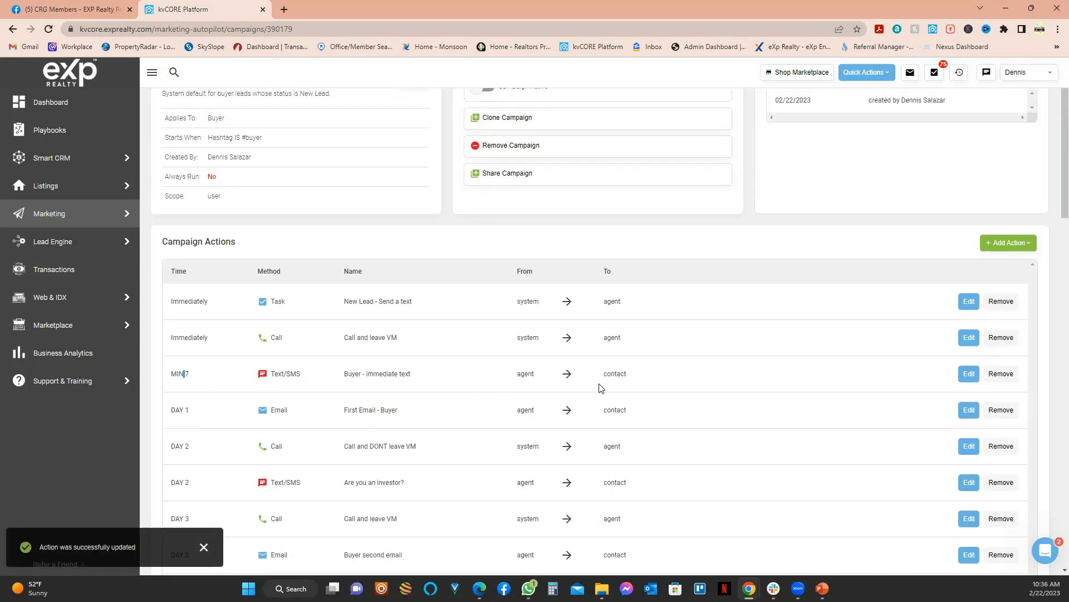
left_click(967, 374)
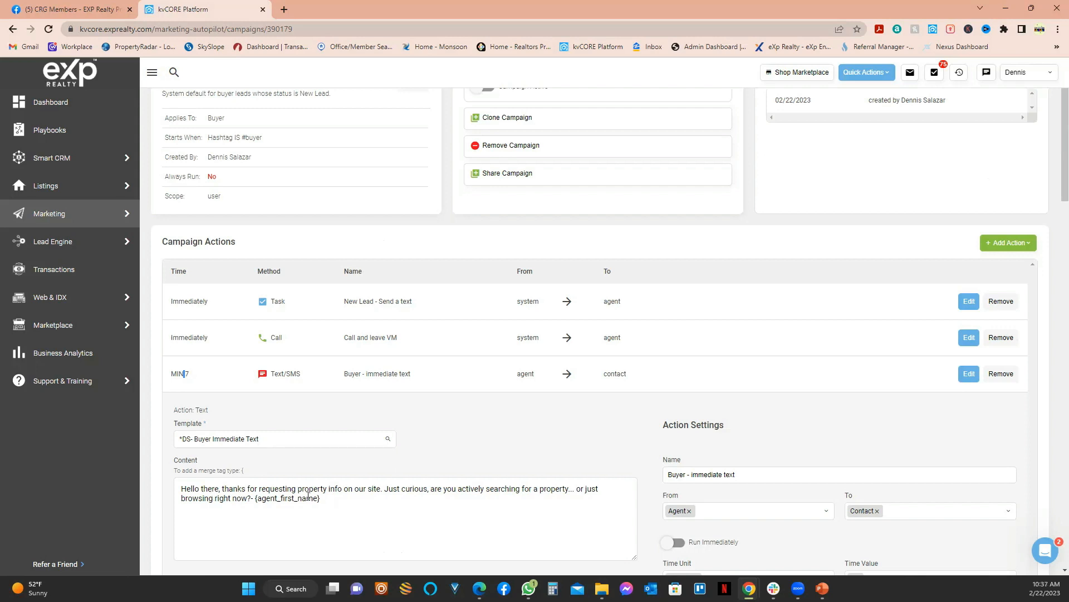
scroll(370, 479, "down", 2)
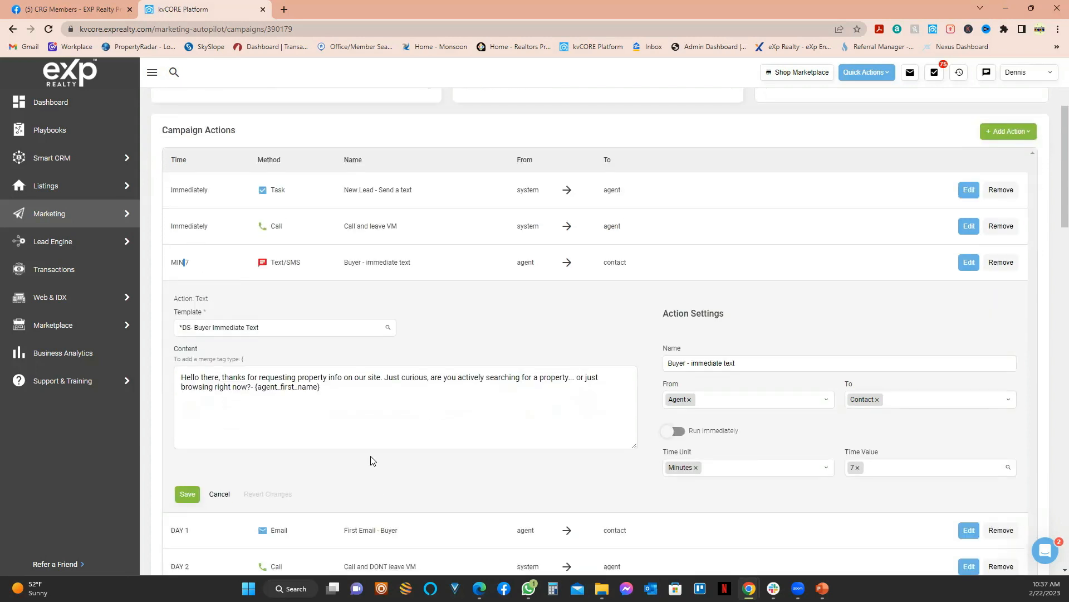
scroll(373, 461, "down", 4)
scroll(858, 297, "up", 1)
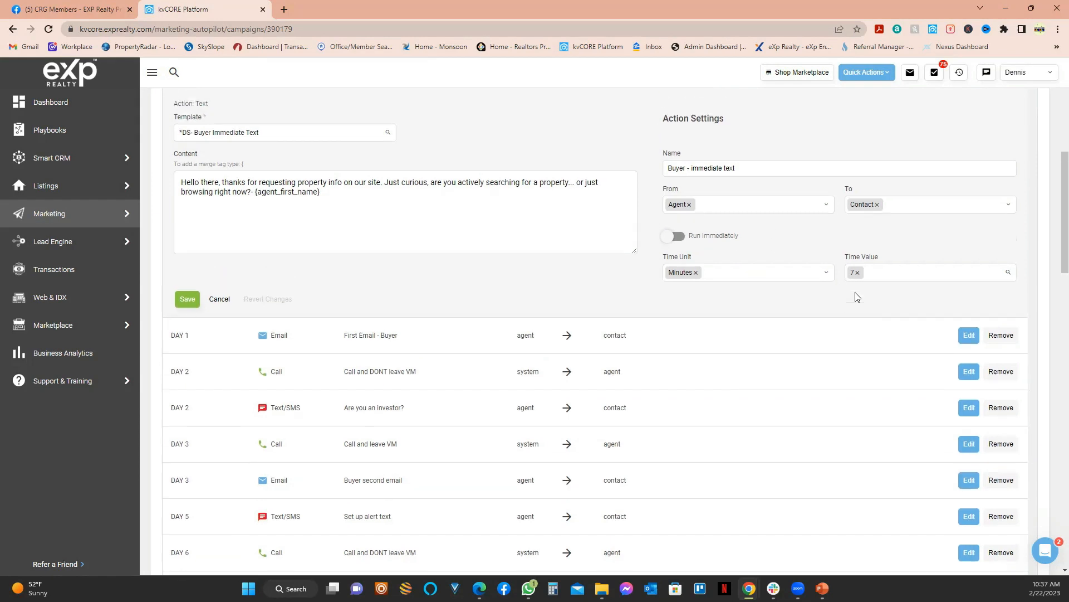
scroll(858, 297, "up", 2)
scroll(855, 300, "up", 3)
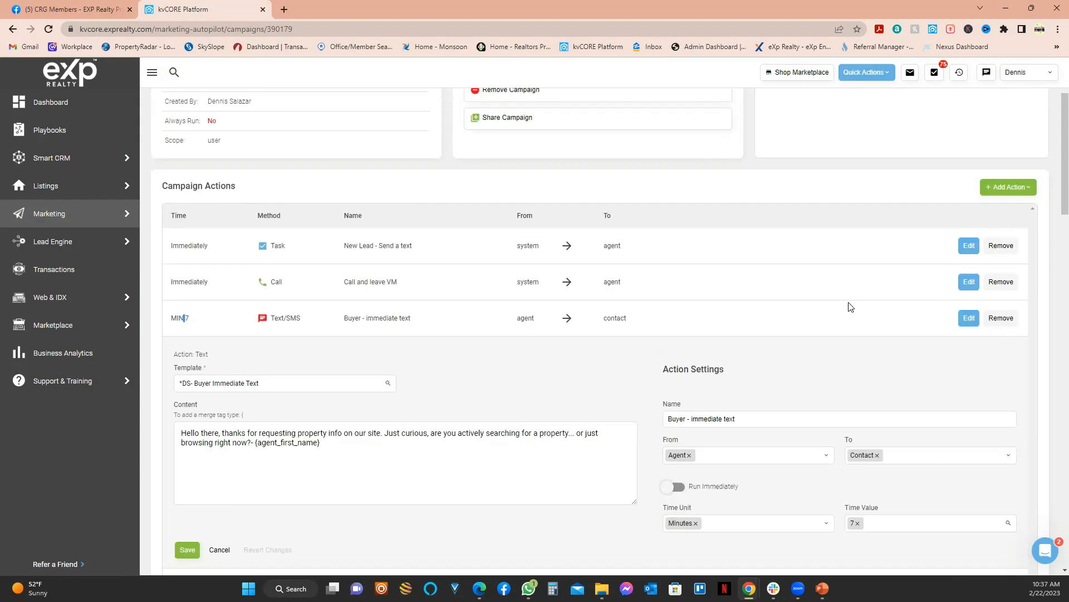
scroll(850, 307, "down", 4)
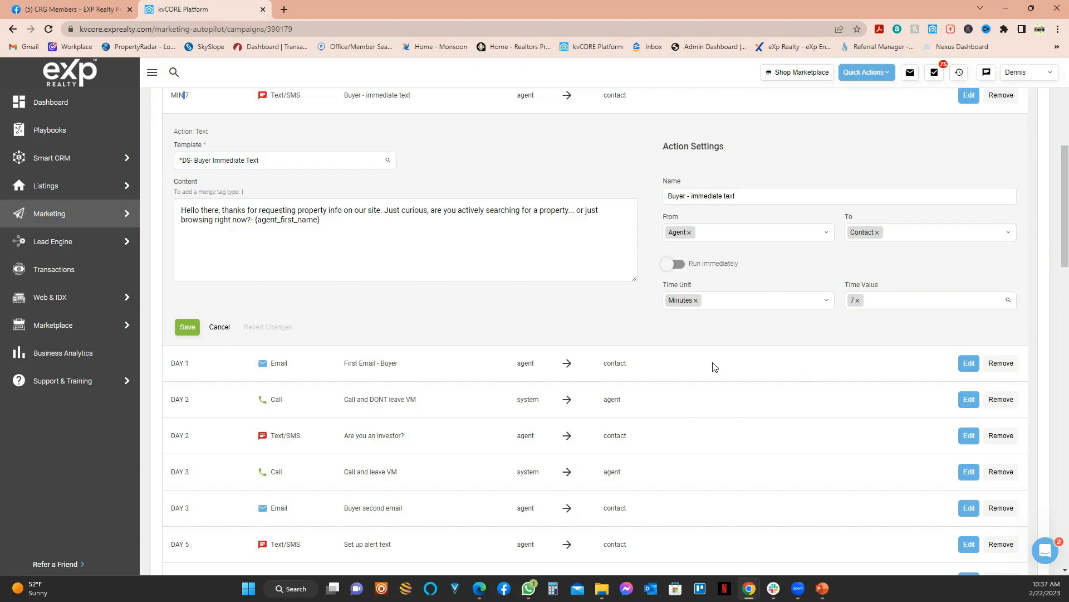
left_click(969, 363)
Step: Open the DAY 1 First Email - Buyer action and select its {agent_site_url} merge tag
left_click(972, 366)
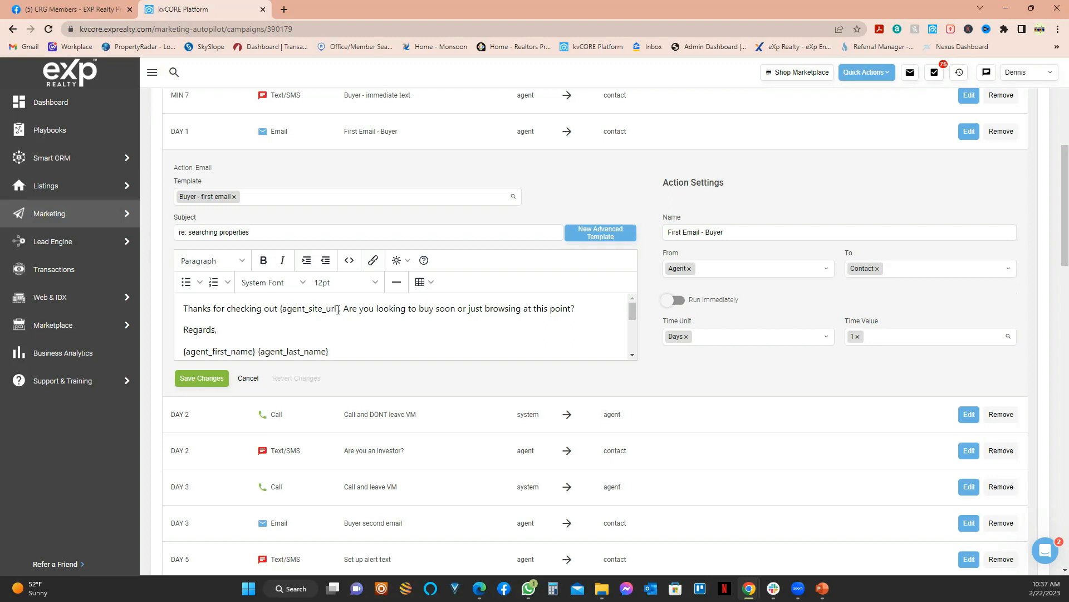
left_click_drag(340, 310, 280, 311)
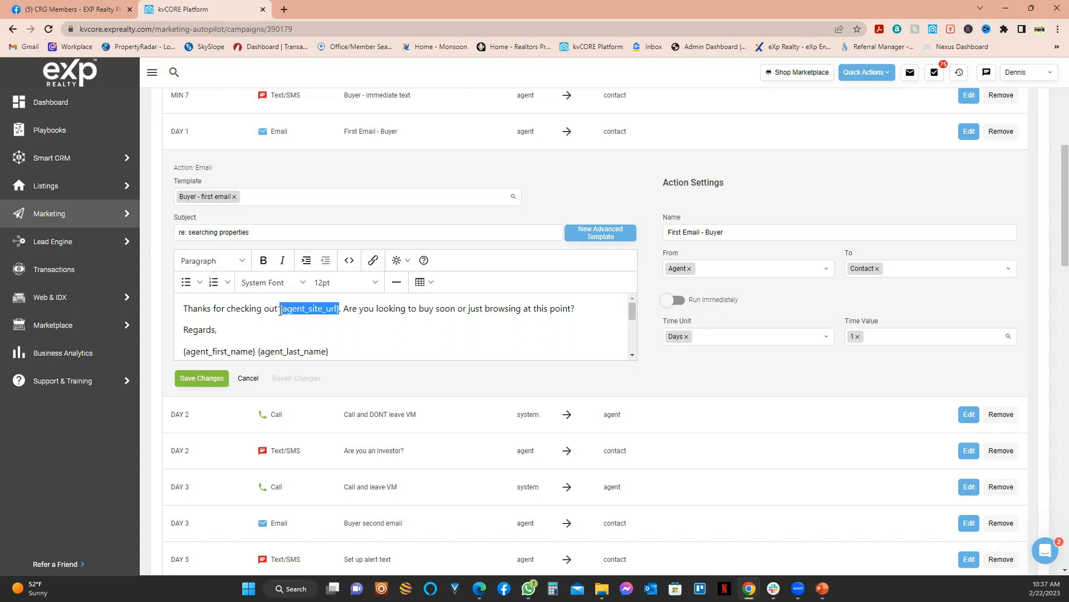
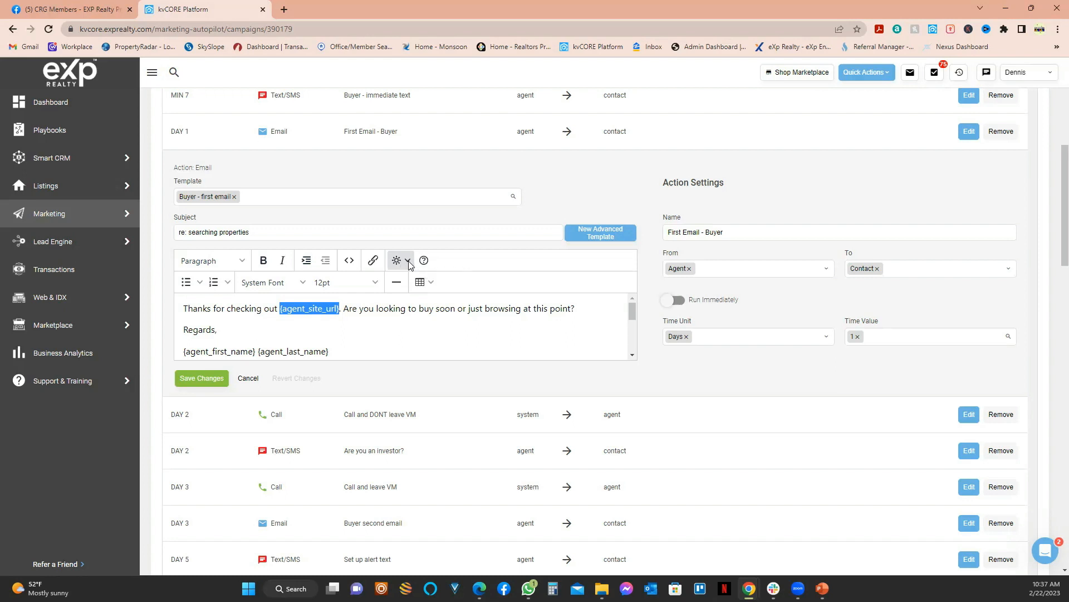
Step: Browse the merge-field list and inspect the DAY 1 email's signature lines
left_click(408, 261)
mouse_move(411, 299)
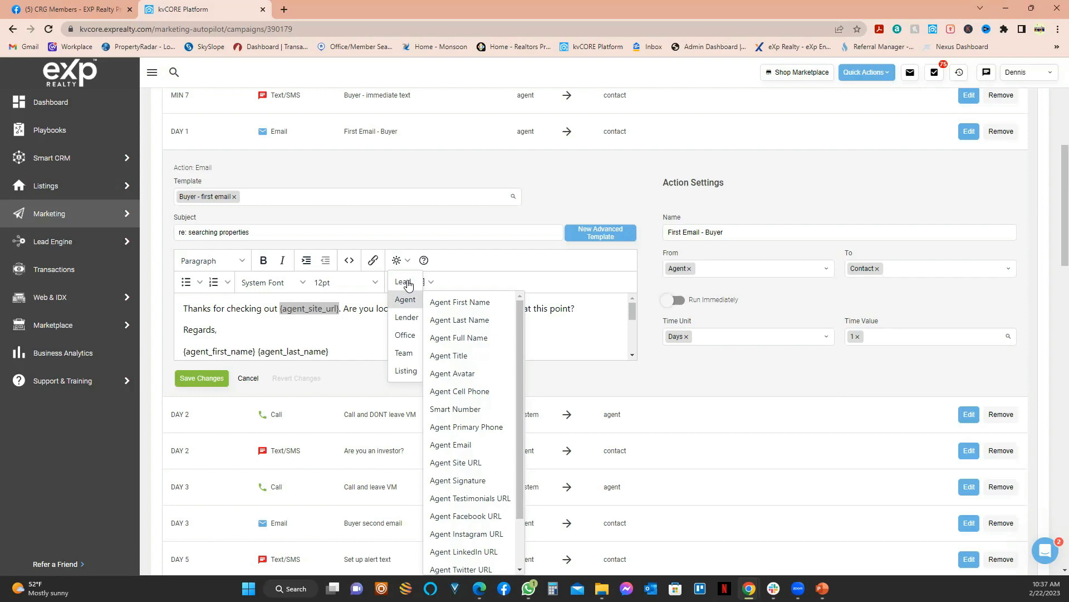
mouse_move(409, 280)
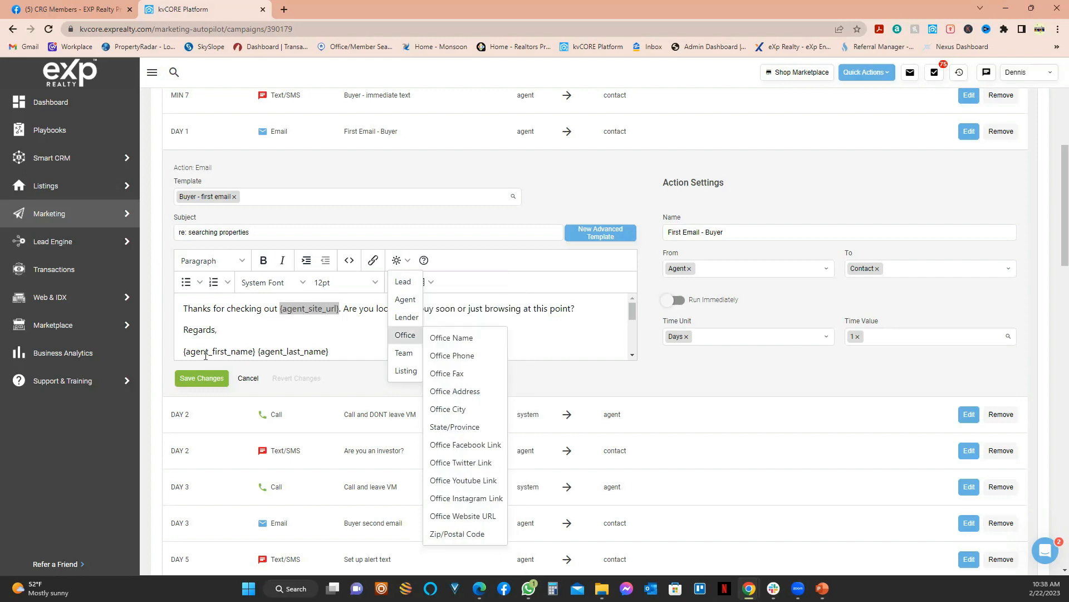
left_click(321, 351)
mouse_move(330, 352)
left_mouse_down()
mouse_move(246, 356)
mouse_move(246, 338)
left_mouse_up()
scroll(247, 337, "up", 3)
scroll(234, 311, "down", 5)
scroll(238, 334, "up", 1)
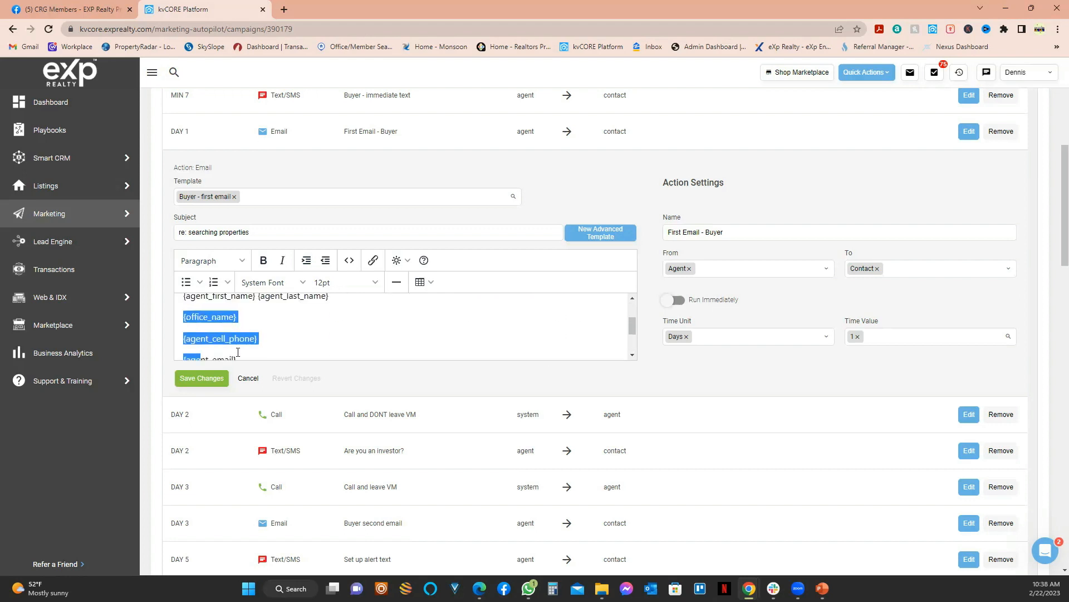
scroll(260, 337, "down", 1)
left_click(249, 325)
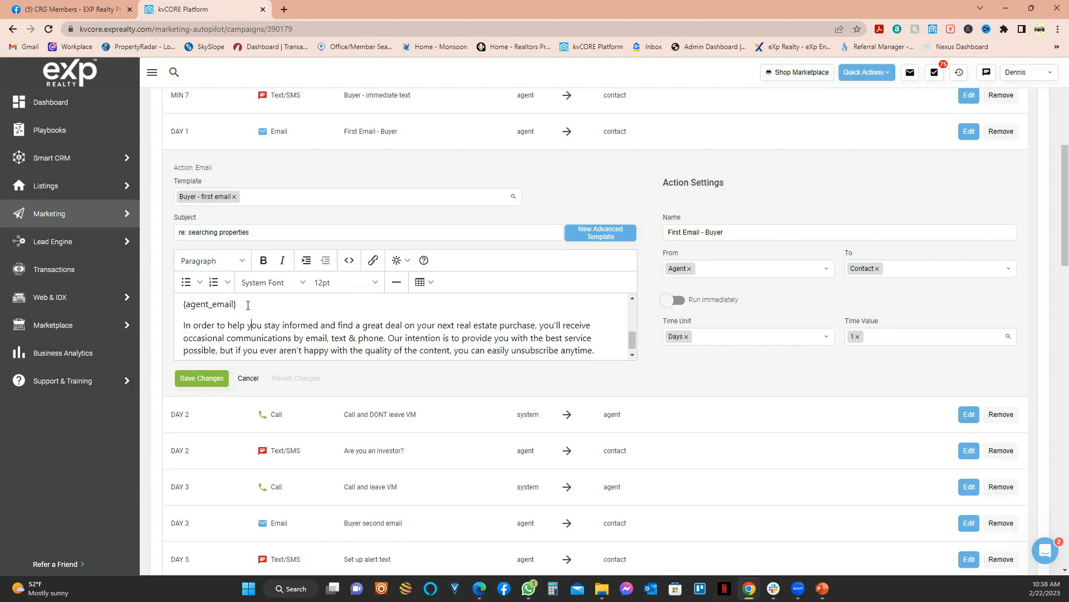
scroll(212, 323, "down", 1)
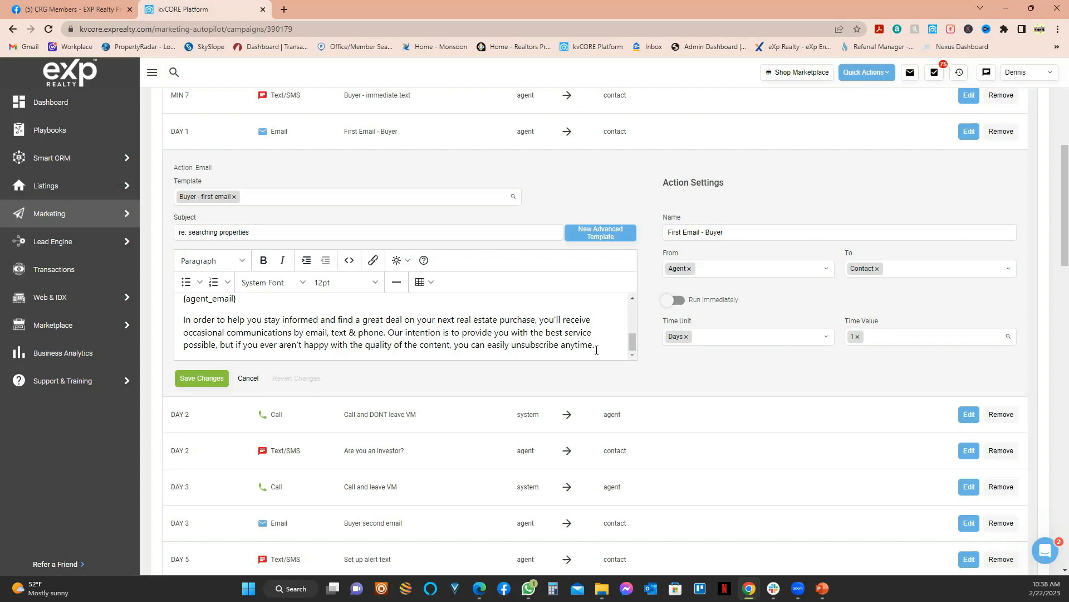
scroll(596, 349, "up", 5)
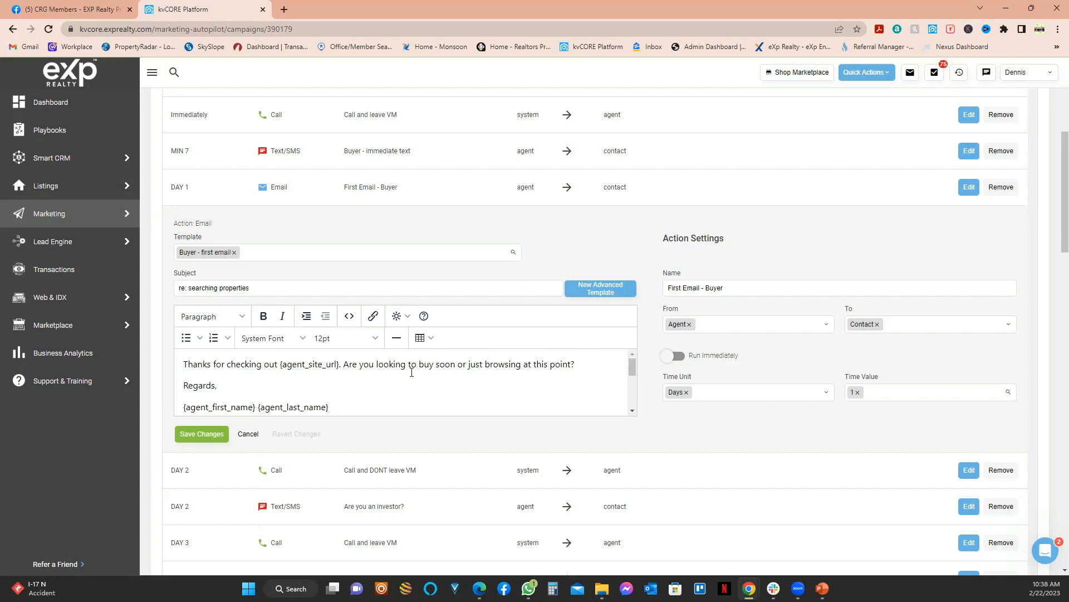
scroll(412, 372, "down", 5)
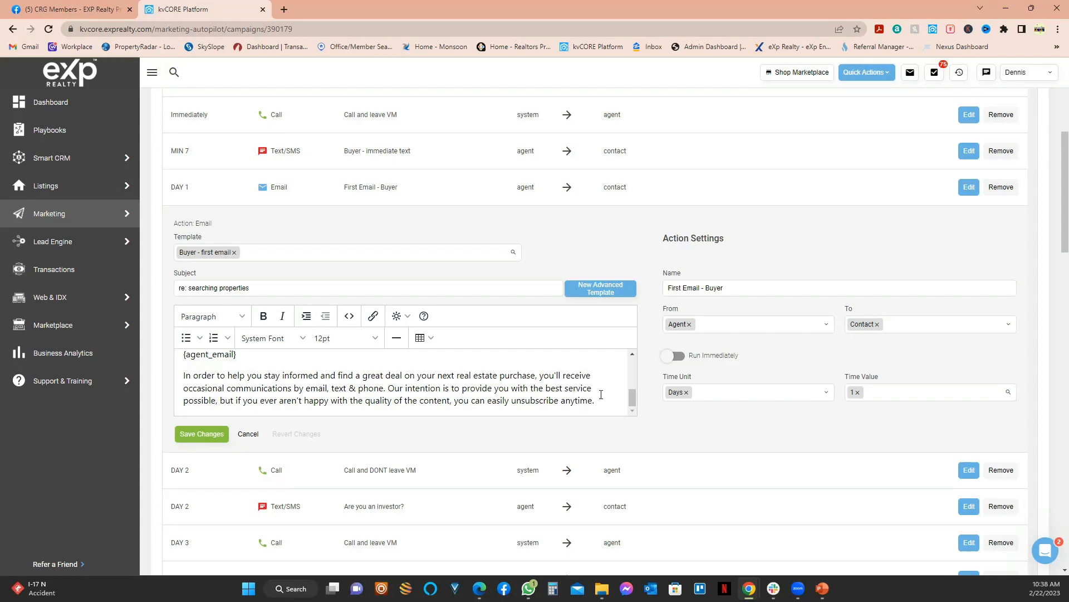
scroll(596, 400, "up", 5)
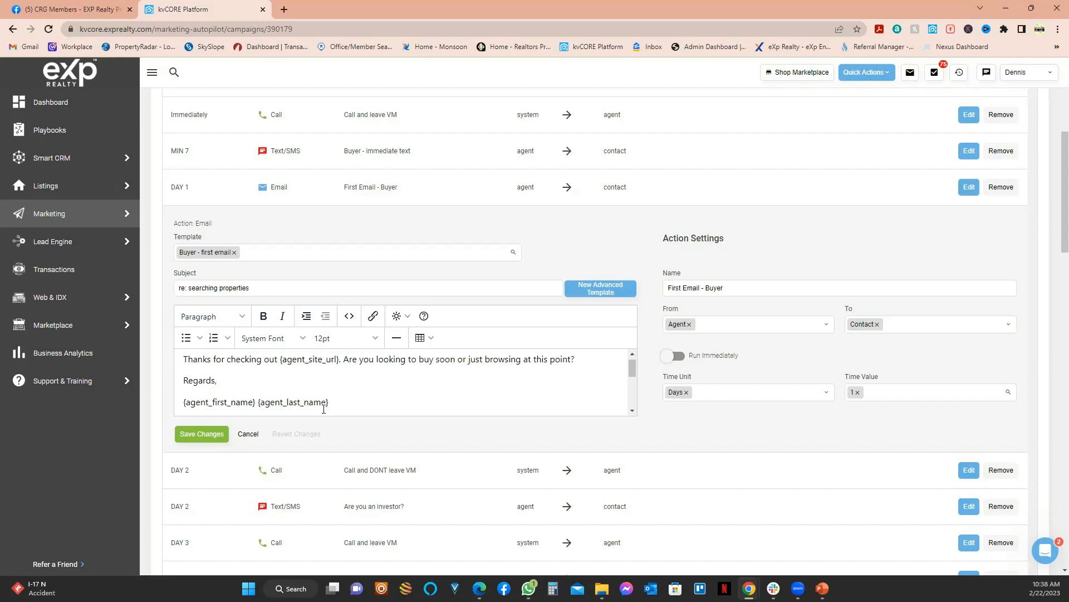
scroll(324, 410, "up", 1)
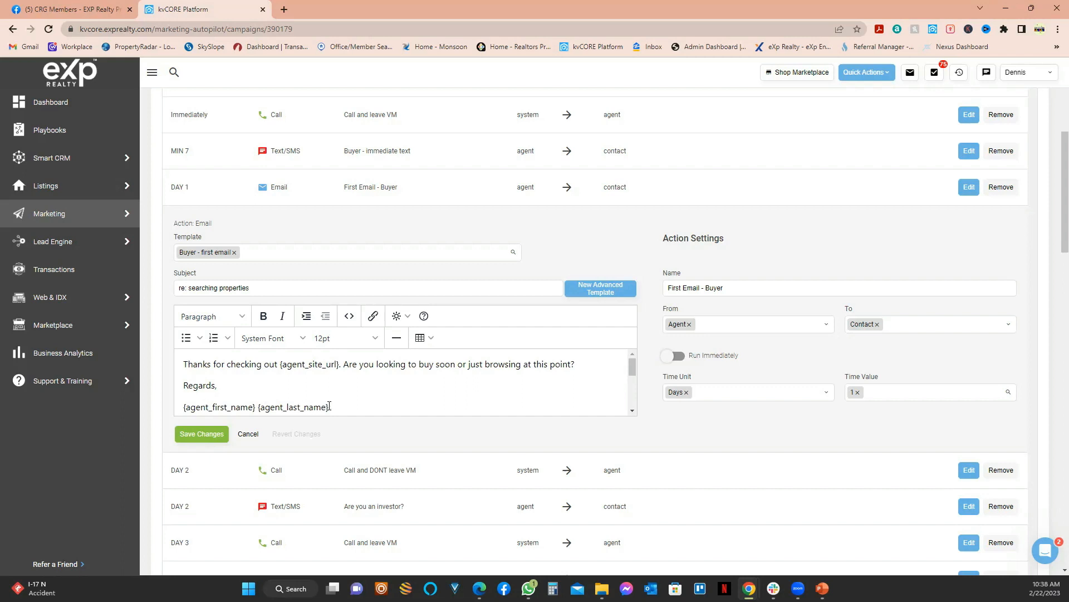
scroll(267, 399, "down", 1)
Step: Replace the {agent_first_name} {agent_last_name} signature line with the Agent Full Name tag
triple_click(187, 369)
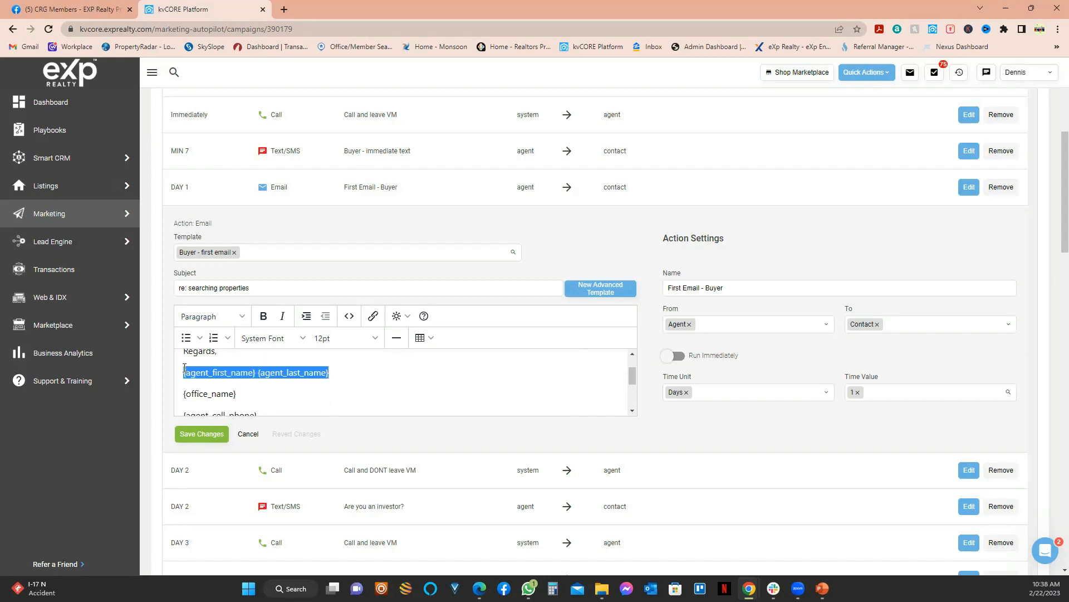
left_click(408, 317)
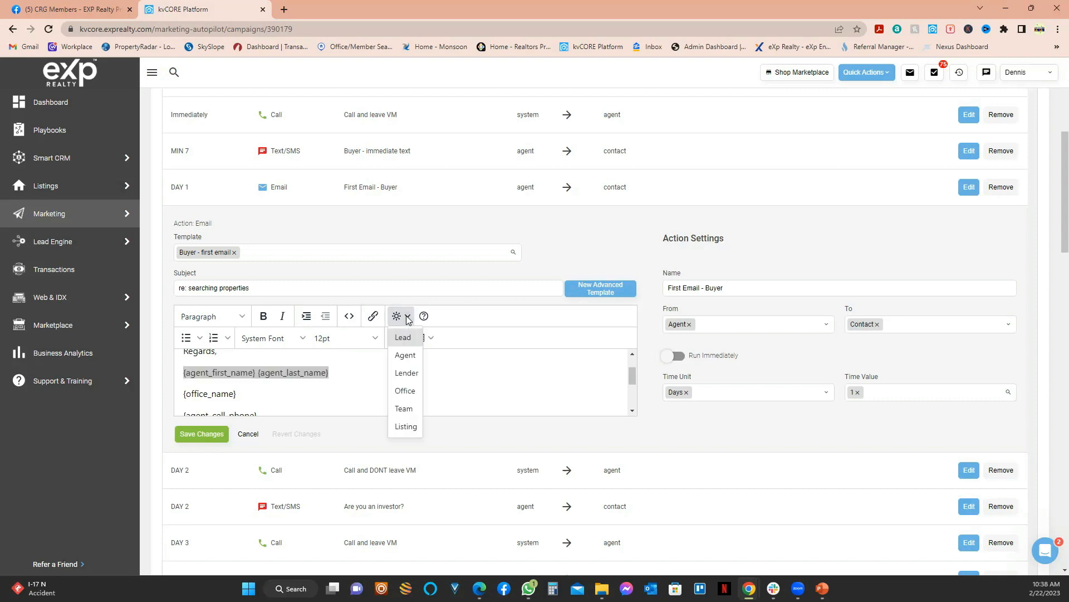
mouse_move(407, 355)
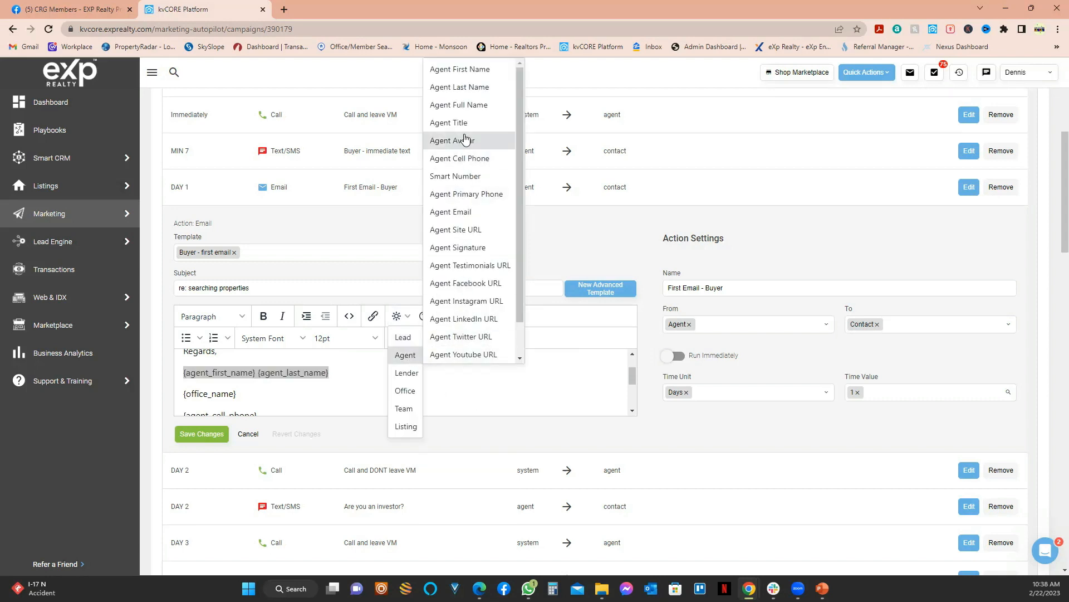
left_click(472, 106)
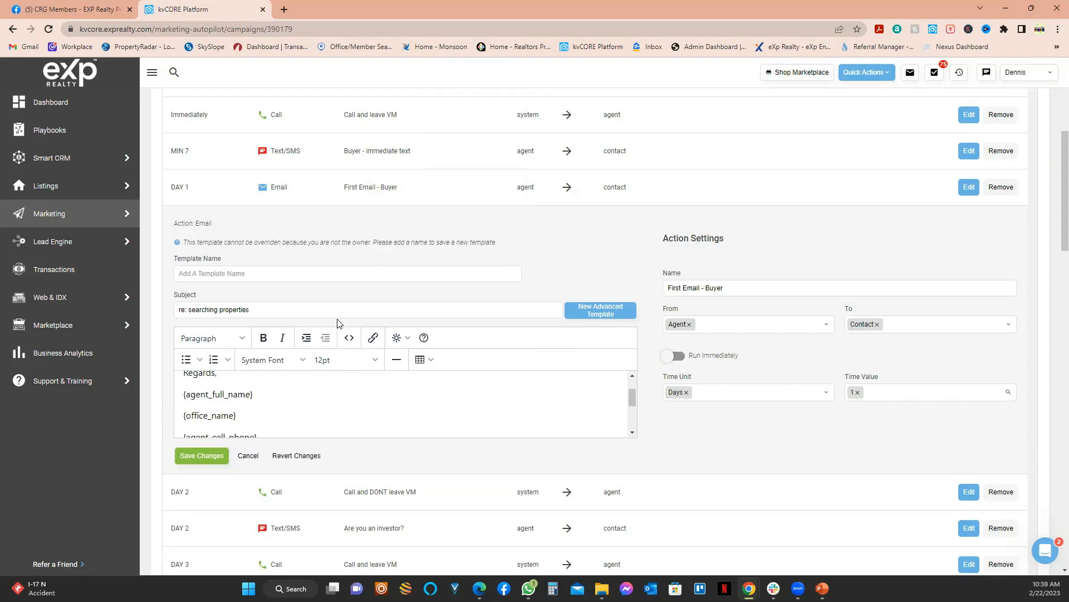
scroll(298, 411, "up", 1)
scroll(205, 417, "down", 1)
scroll(220, 423, "up", 1)
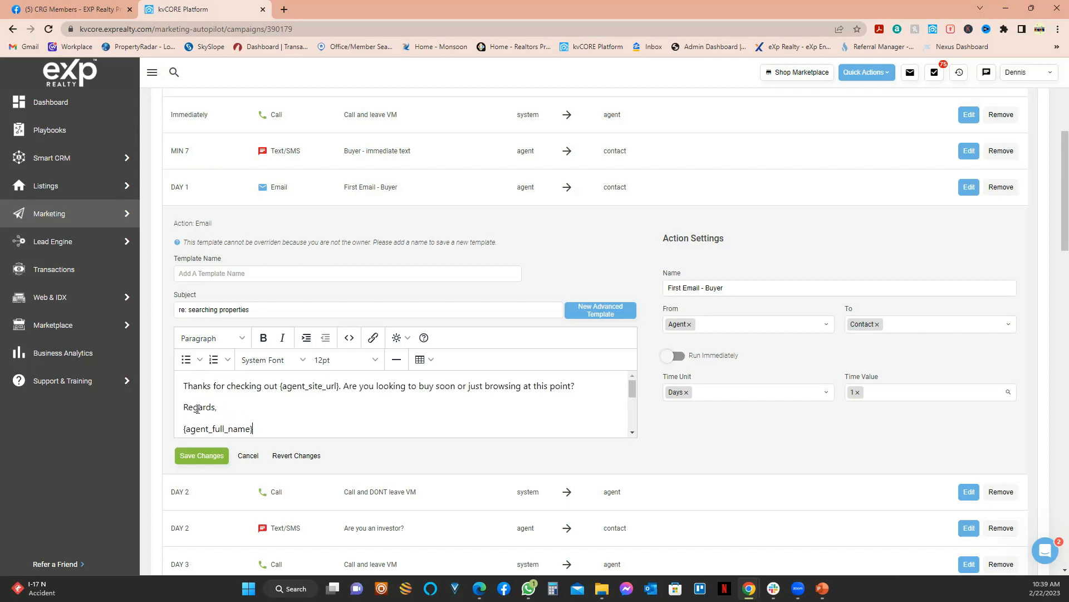
left_click(275, 418)
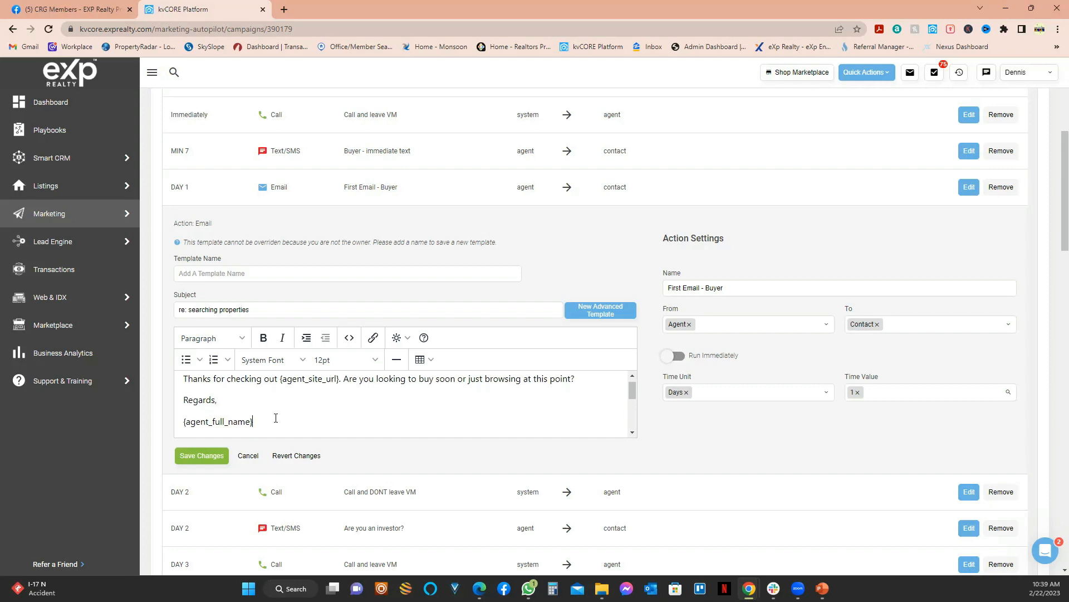
scroll(239, 409, "down", 1)
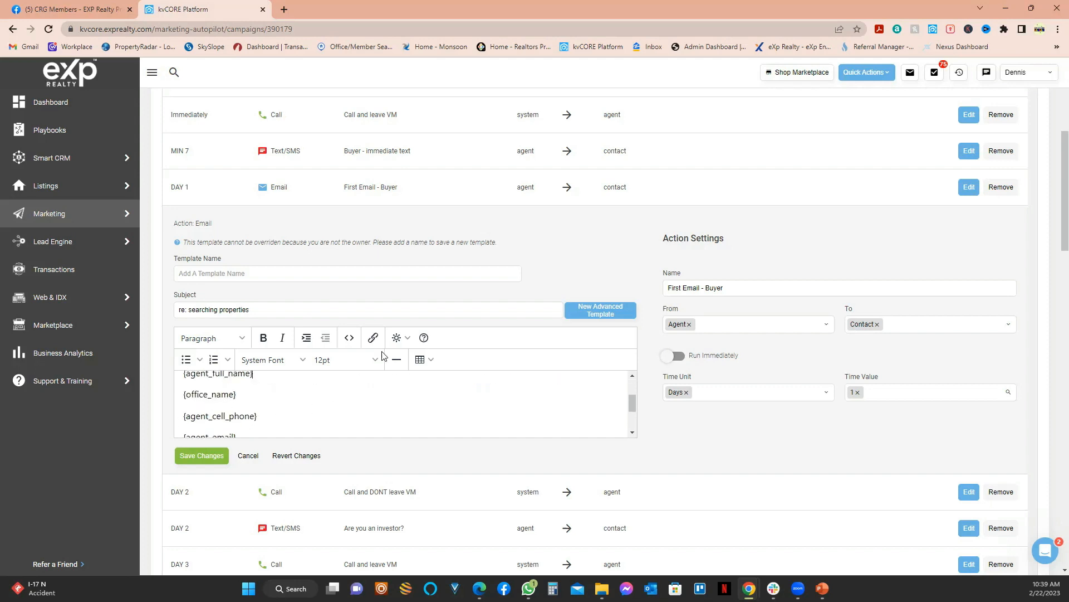
left_click_drag(258, 417, 183, 416)
left_click(413, 339)
mouse_move(404, 378)
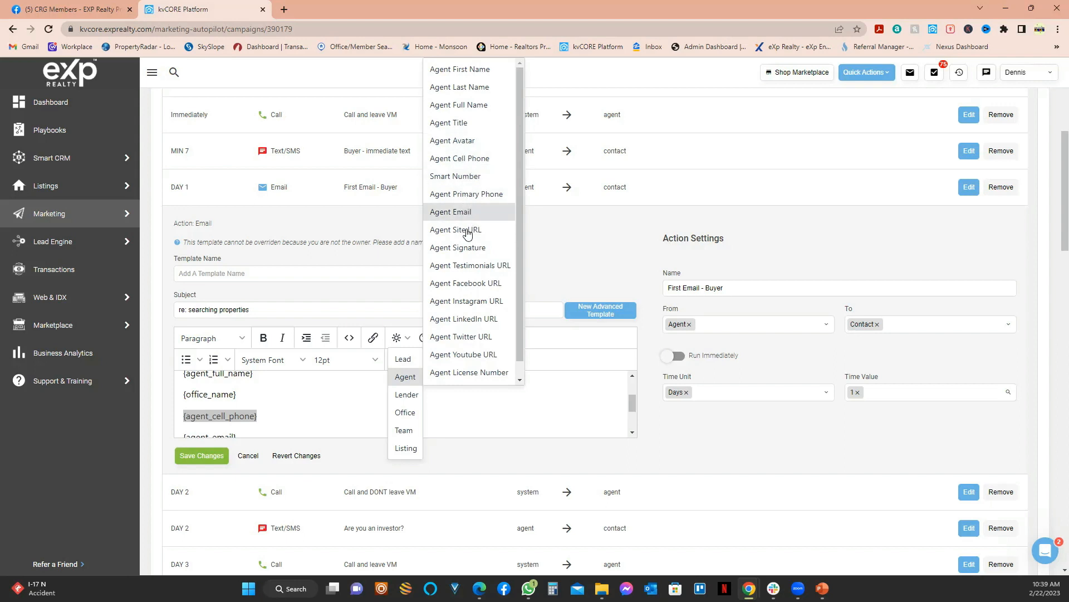
mouse_move(405, 448)
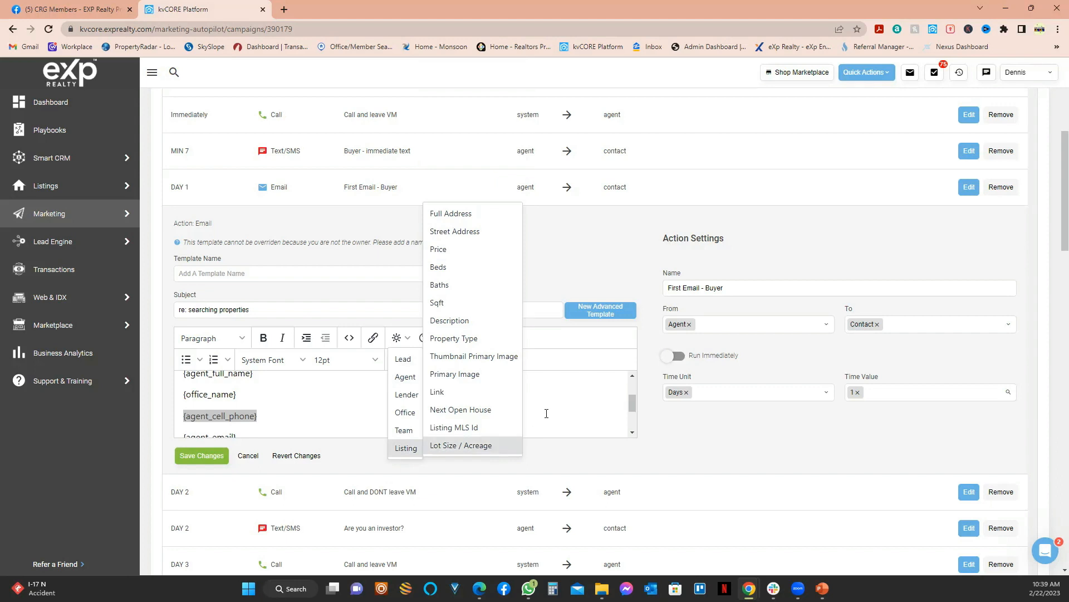
left_click(574, 398)
scroll(354, 417, "up", 3)
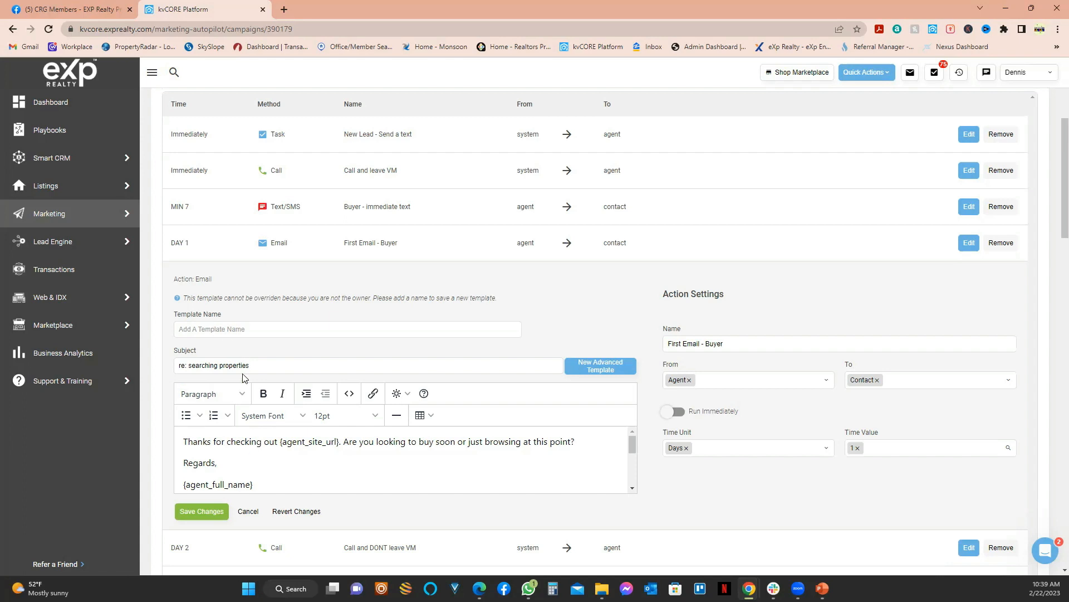
mouse_move(259, 484)
left_mouse_down()
mouse_move(186, 487)
mouse_move(192, 454)
left_mouse_up()
left_click(285, 454)
scroll(284, 451, "up", 2)
left_click_drag(184, 298, 499, 301)
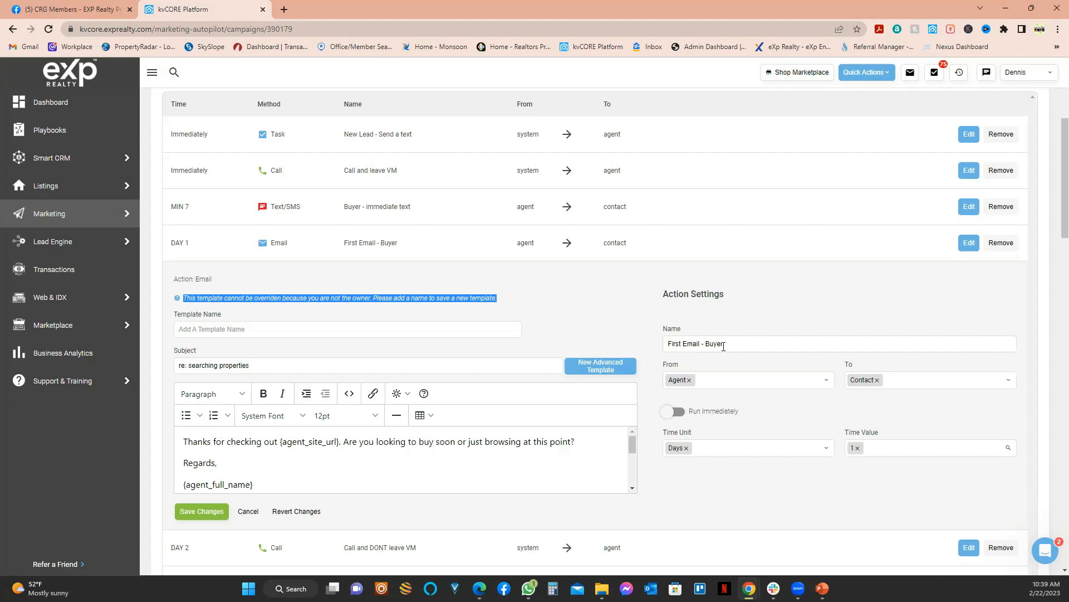
left_click(218, 329)
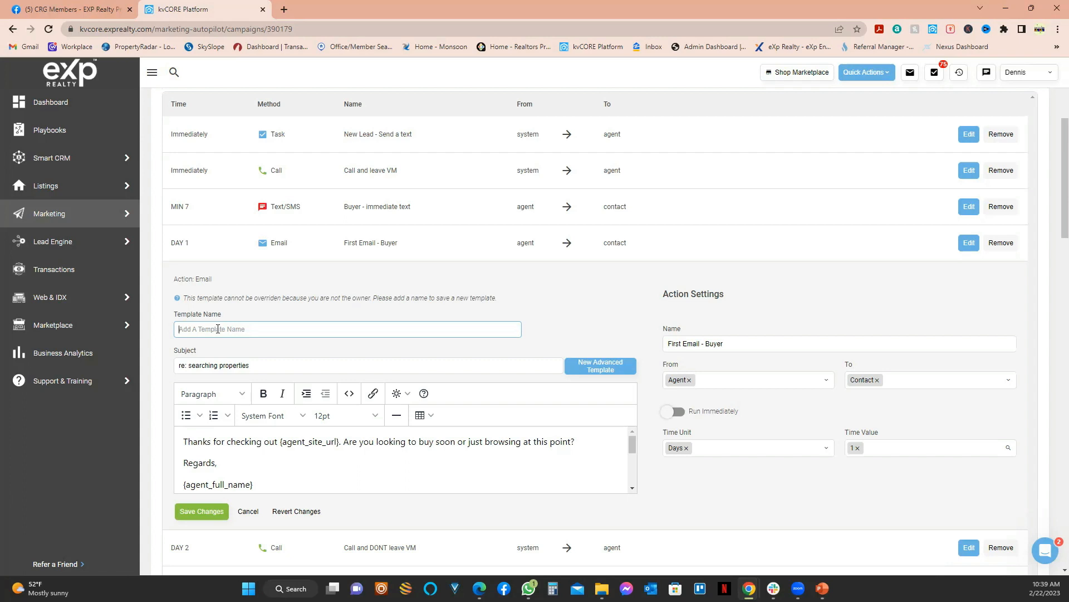
Step: Save the DAY 1 email as template '*DS- First Email Buyer' and reopen it to confirm
type("*DS- First Email Buyer")
left_click(203, 510)
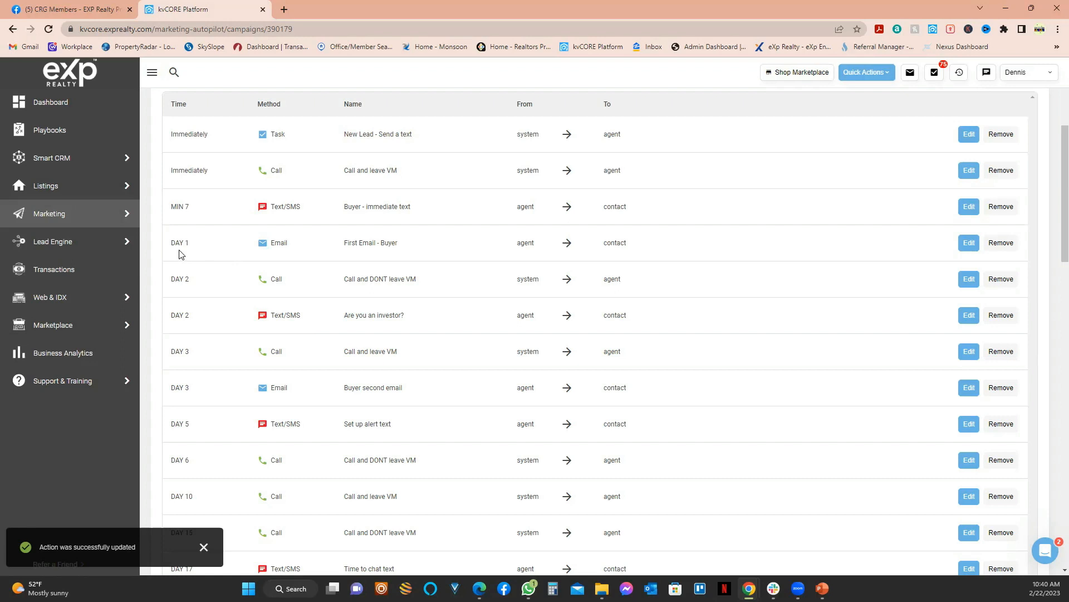
left_click(969, 244)
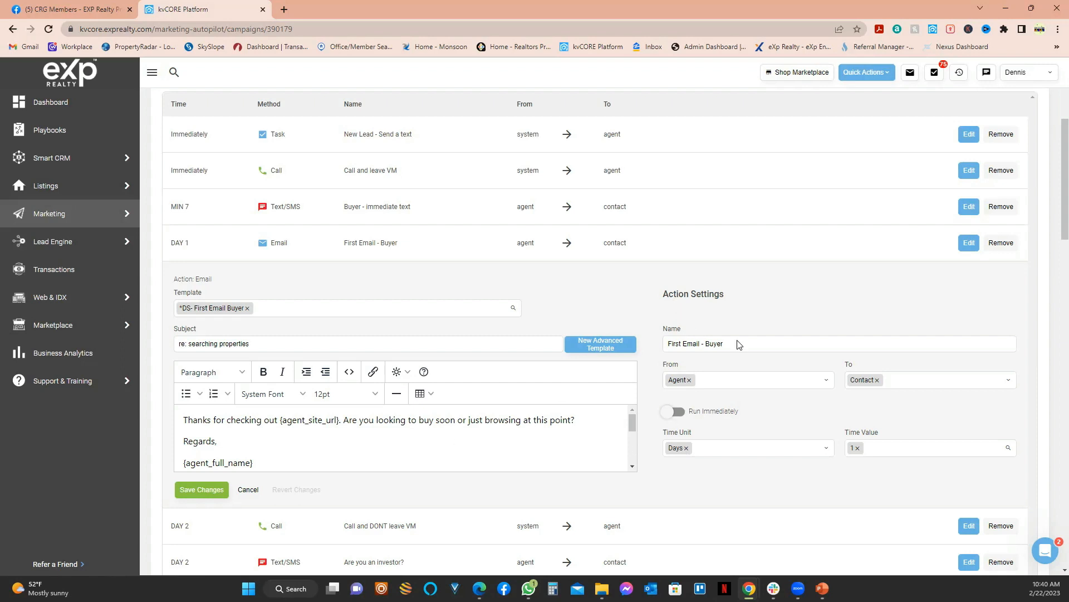
scroll(891, 430, "down", 1)
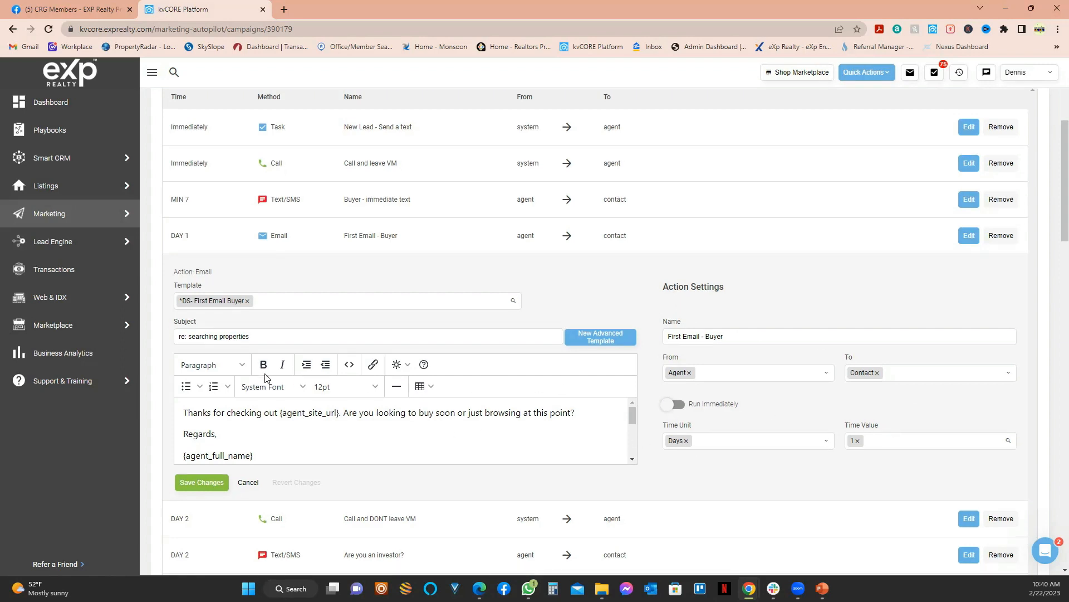
scroll(268, 376, "down", 3)
scroll(172, 289, "down", 9)
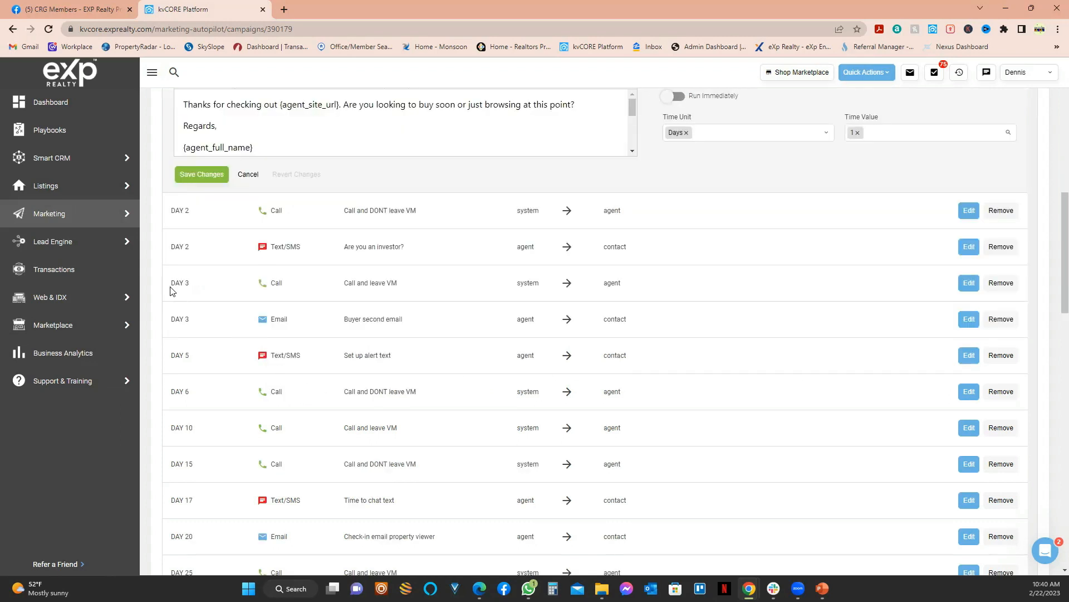
scroll(177, 429, "down", 15)
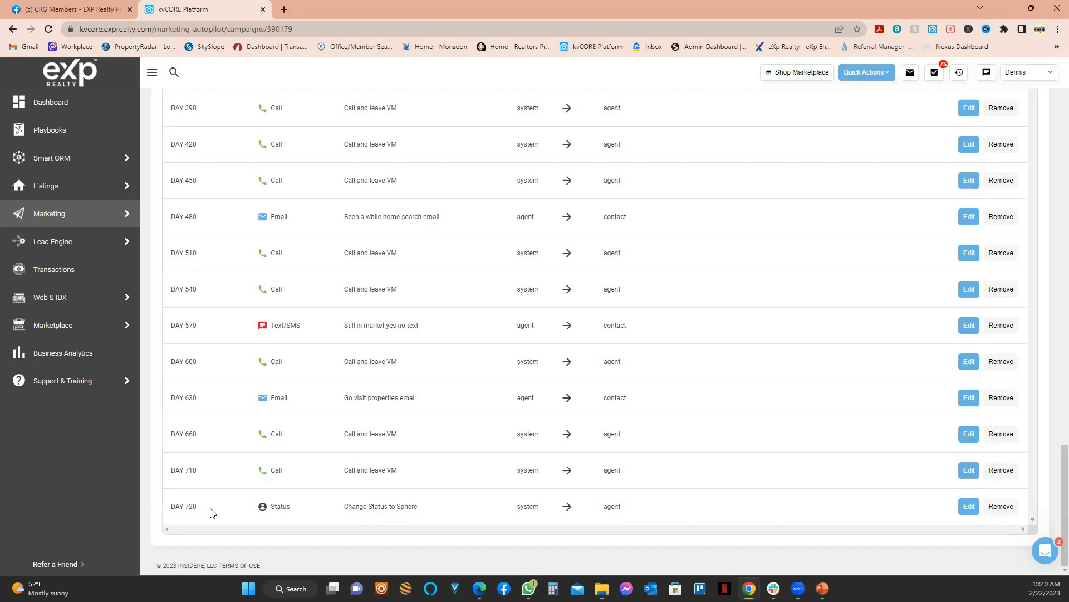
double_click(375, 506)
double_click(408, 506)
double_click(309, 509)
scroll(328, 505, "up", 2)
scroll(332, 505, "up", 8)
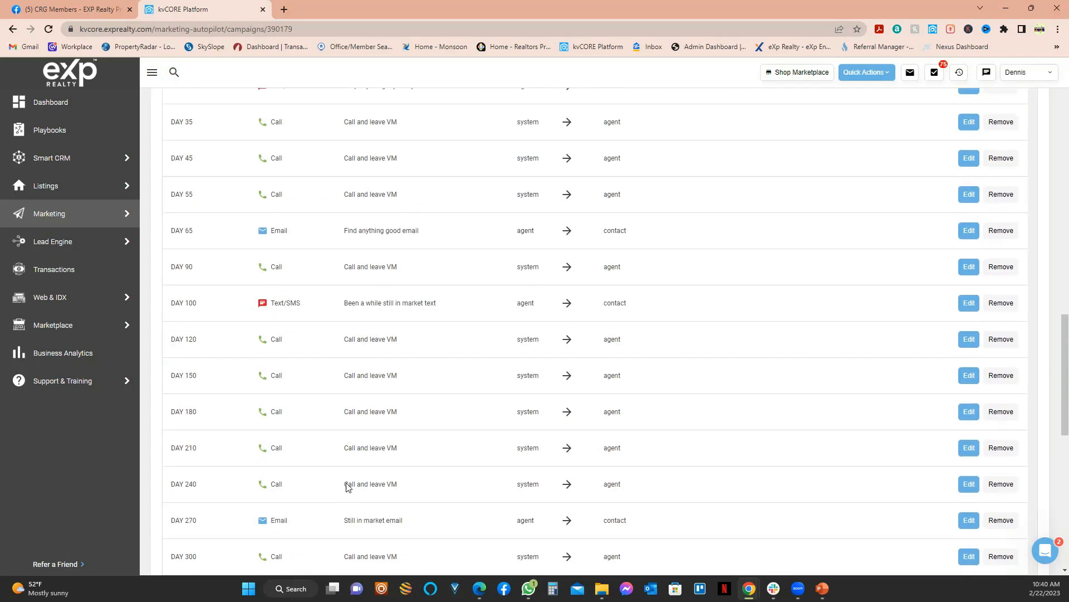
scroll(347, 485, "down", 10)
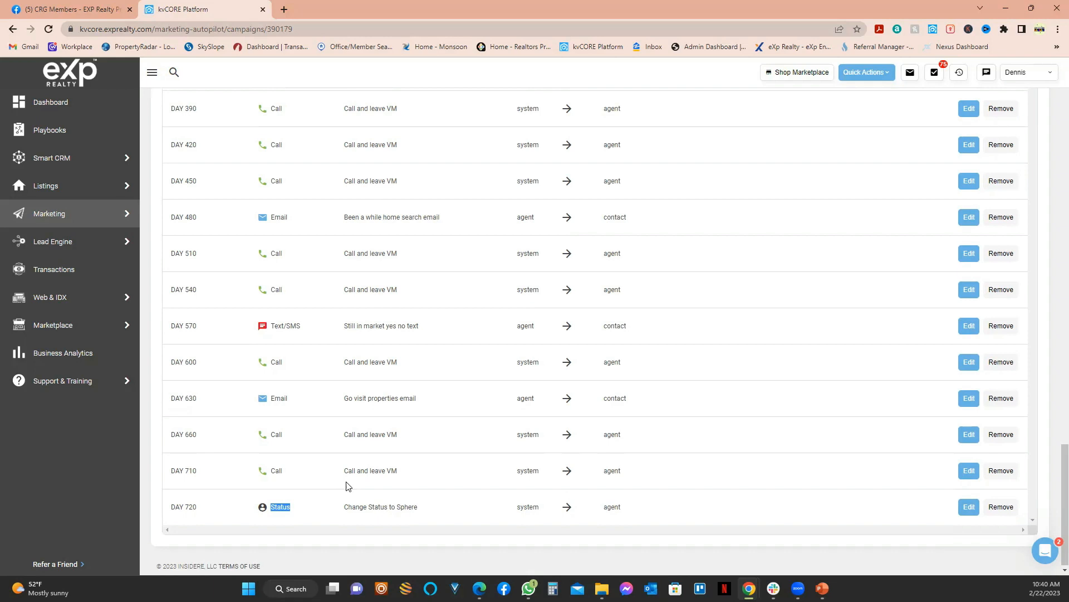
scroll(350, 488, "up", 6)
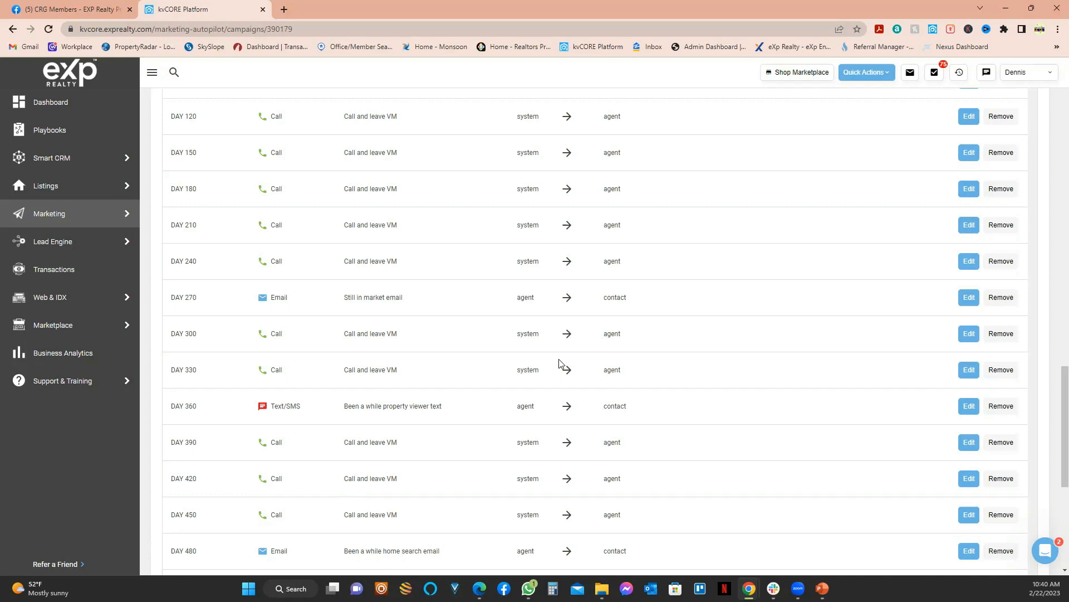
scroll(713, 355, "up", 2)
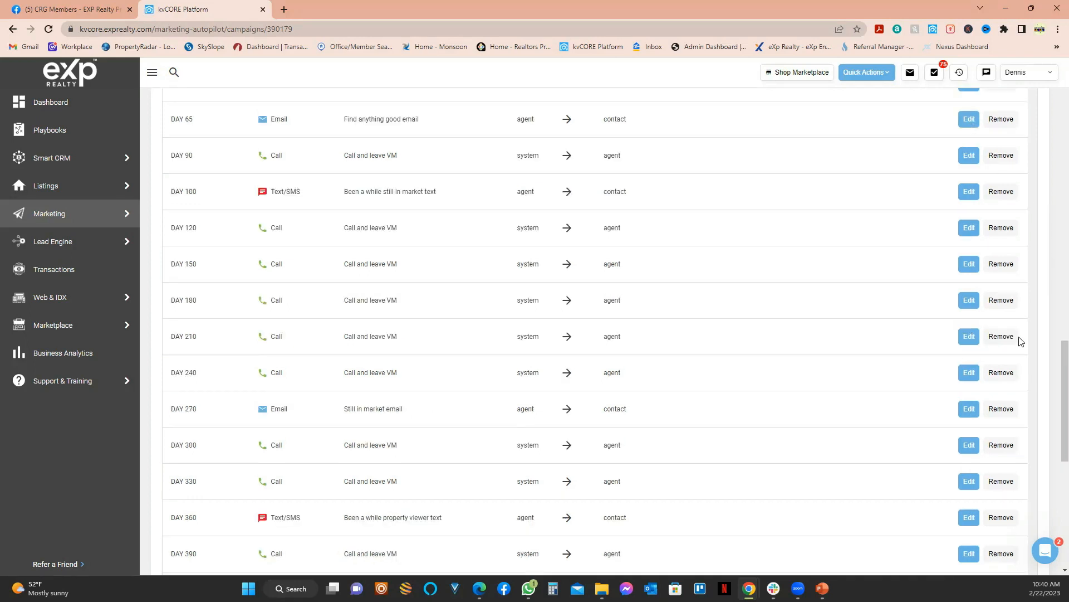
scroll(900, 332, "up", 7)
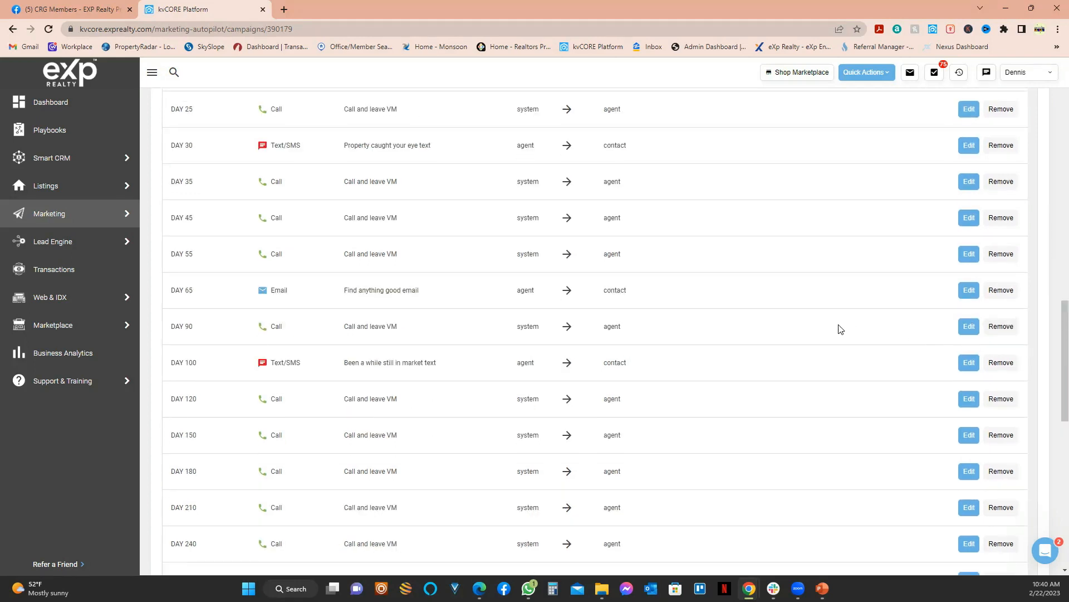
scroll(926, 368, "down", 4)
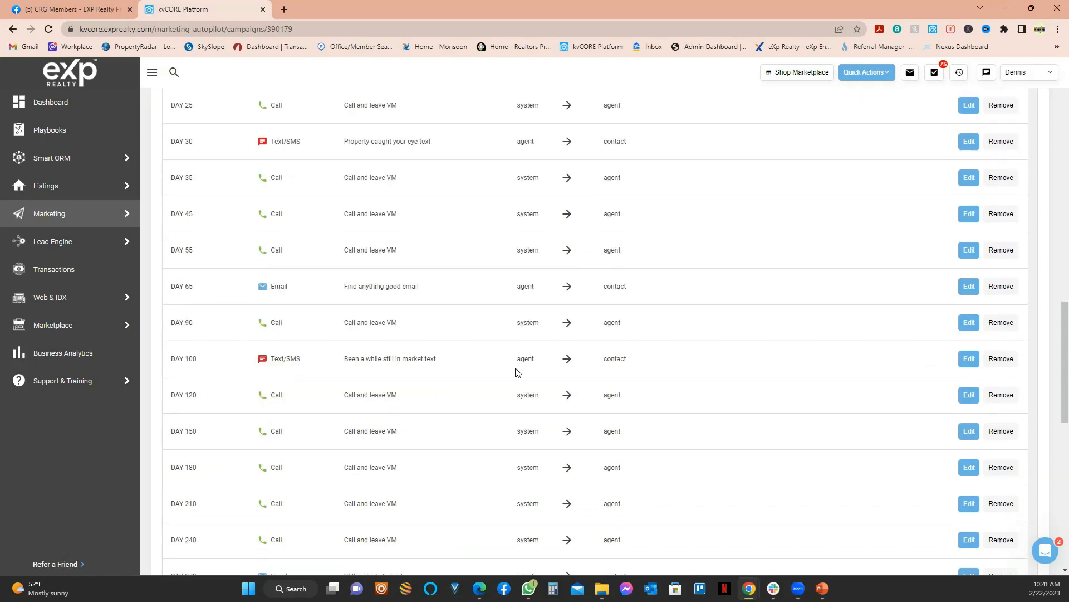
scroll(764, 390, "down", 2)
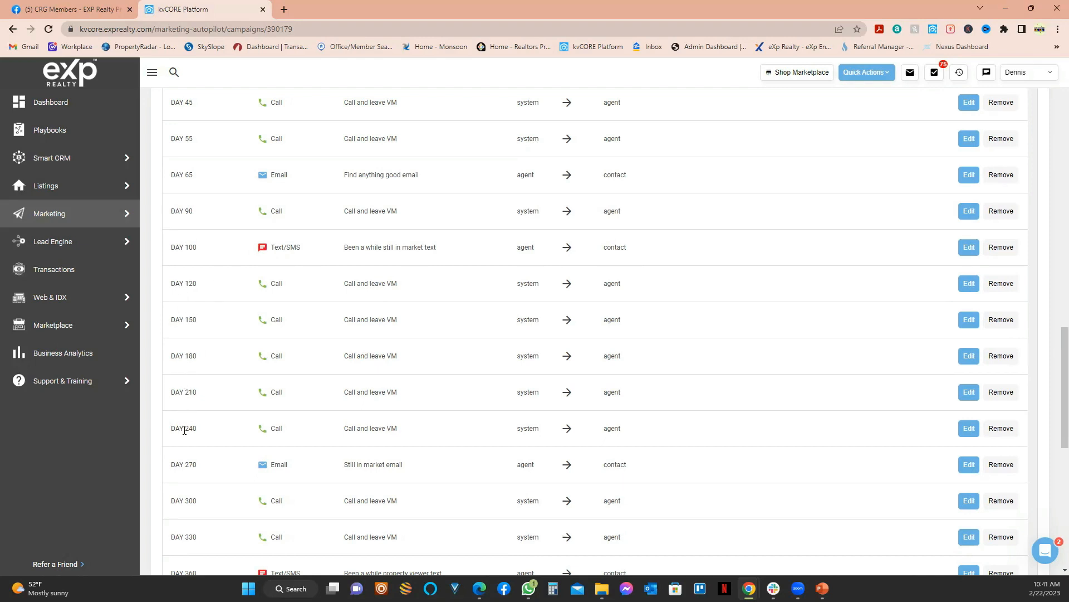
Step: Remove the DAY 120, 150, 180, 210 and 240 call steps
left_click(1000, 285)
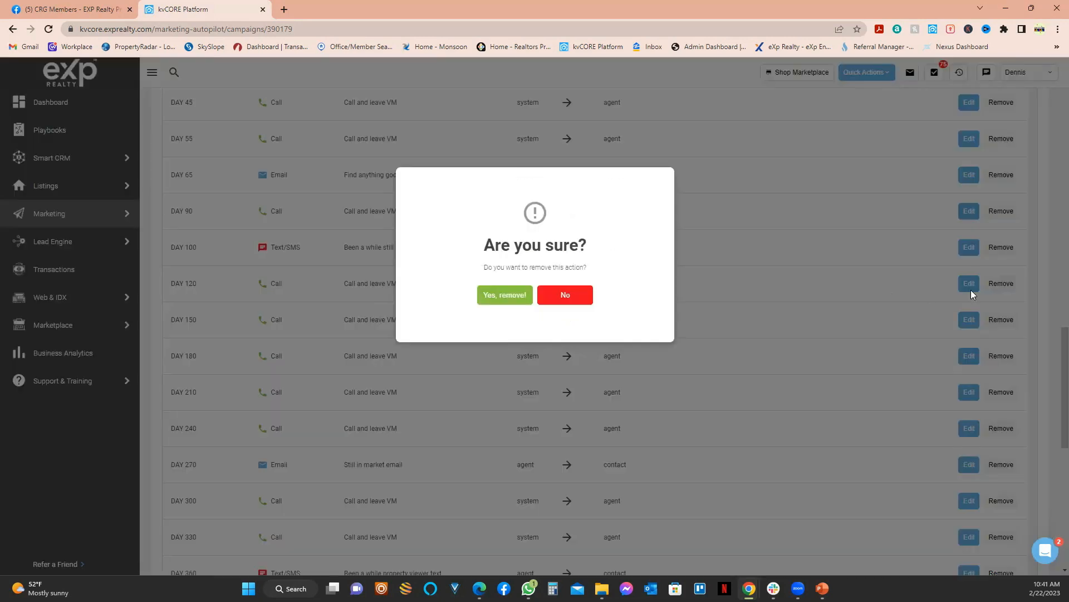
left_click(506, 297)
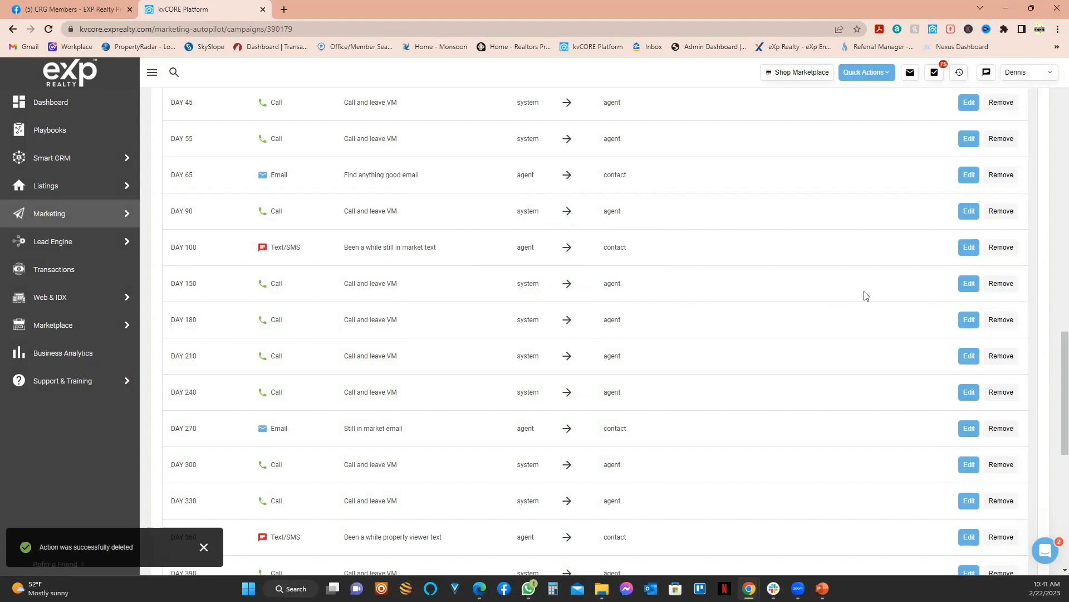
left_click(1001, 319)
left_click(503, 298)
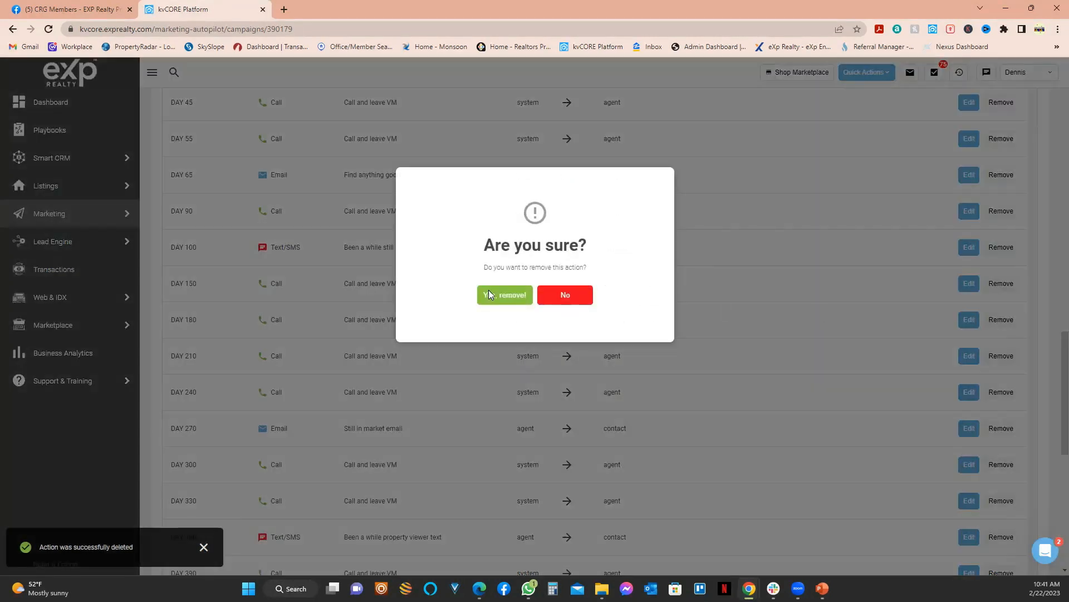
left_click(1003, 285)
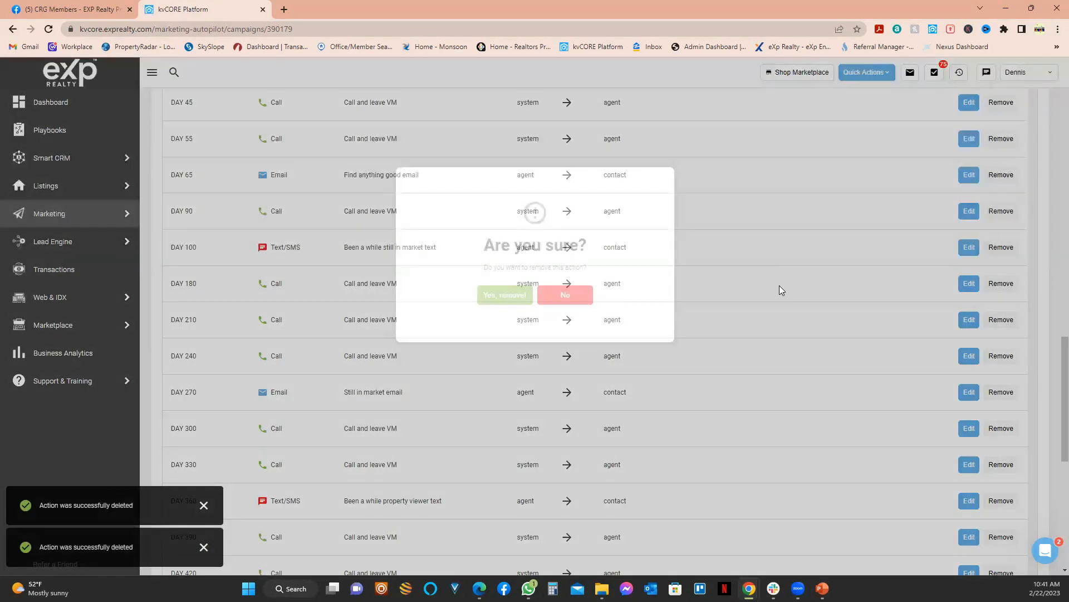
left_click(498, 299)
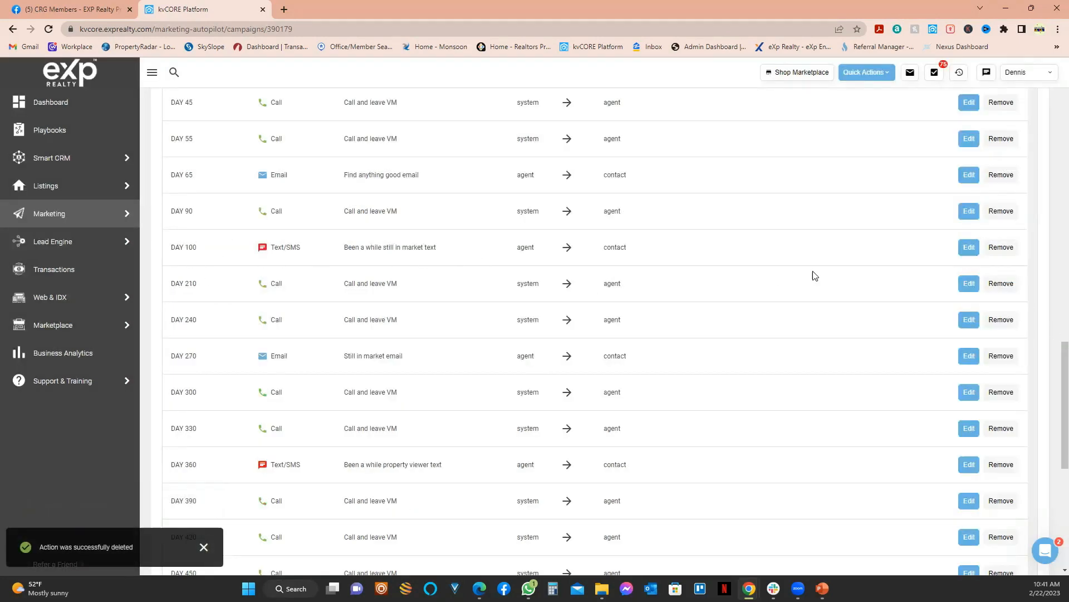
left_click(1002, 284)
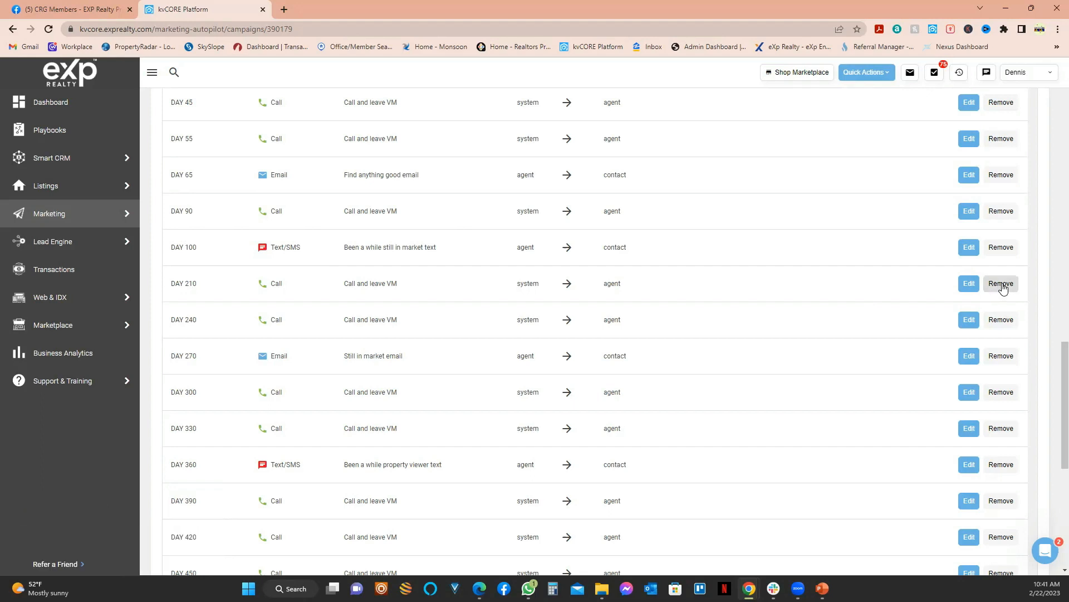
left_click(1001, 284)
left_click(500, 294)
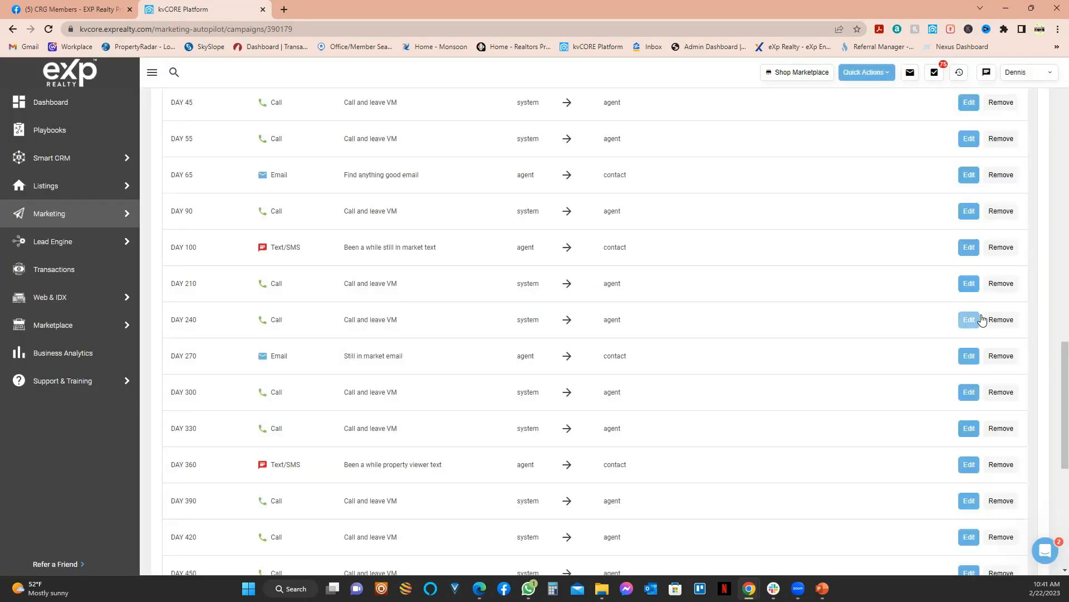
left_click(995, 286)
left_click(503, 299)
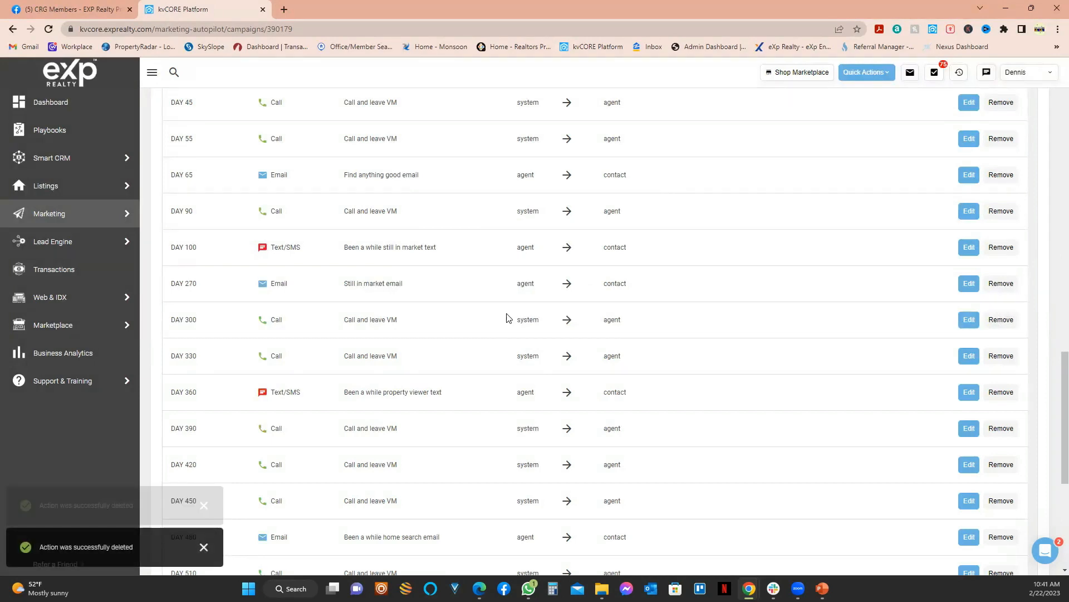
Step: Remove the DAY 270 email and the DAY 330 and 300 call steps
scroll(574, 315, "down", 3)
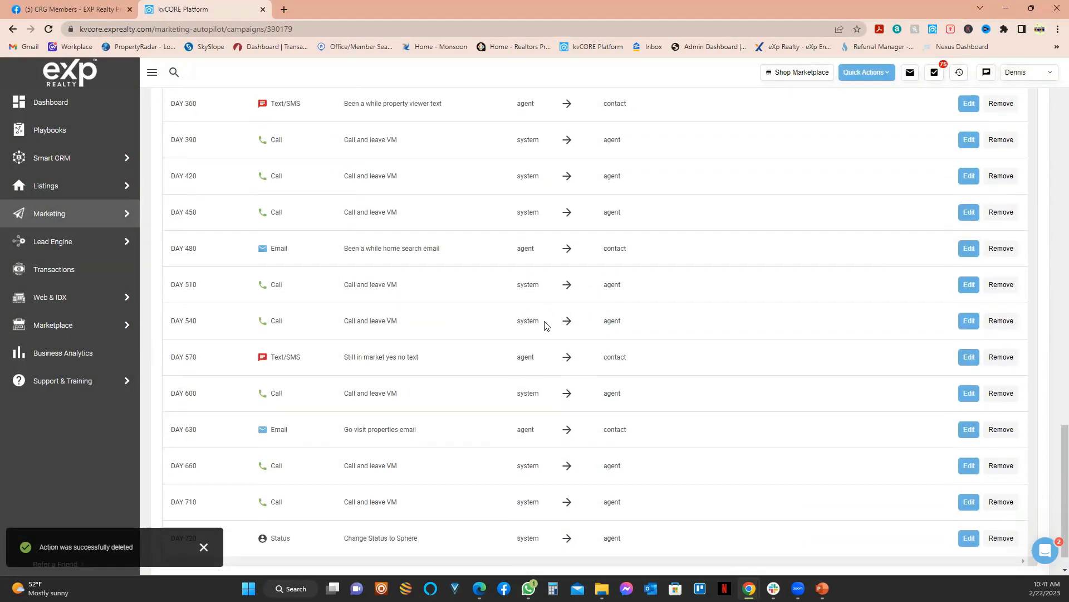
scroll(789, 347, "up", 3)
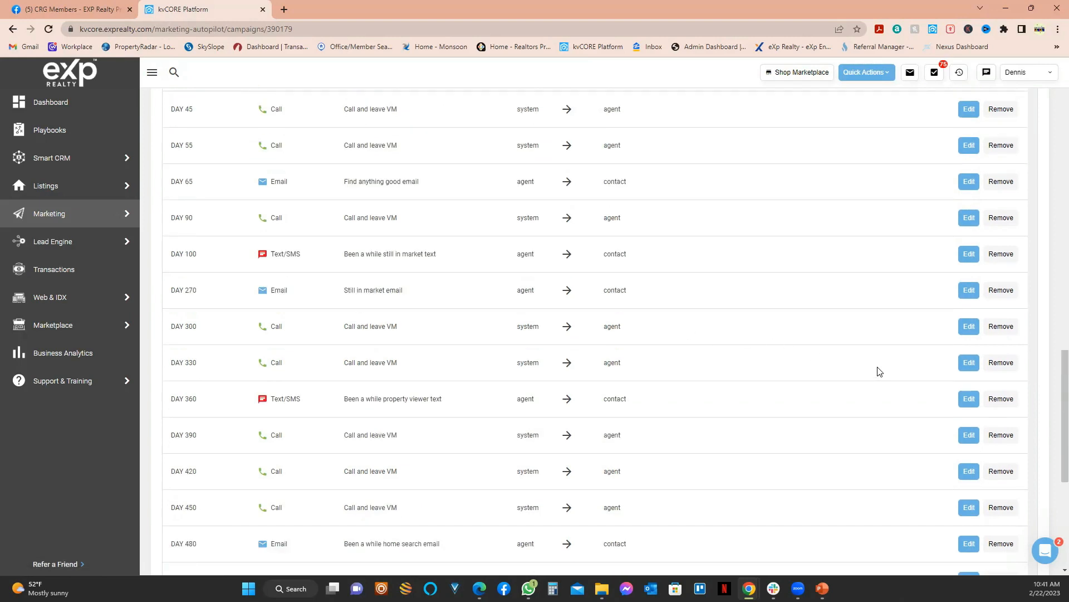
scroll(886, 362, "up", 1)
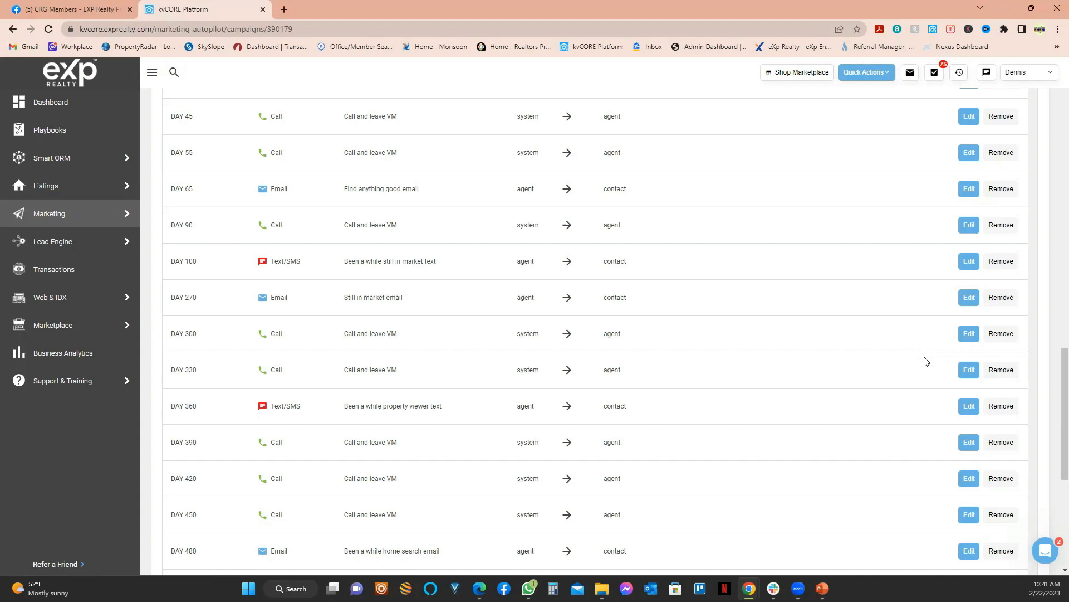
scroll(364, 229, "up", 6)
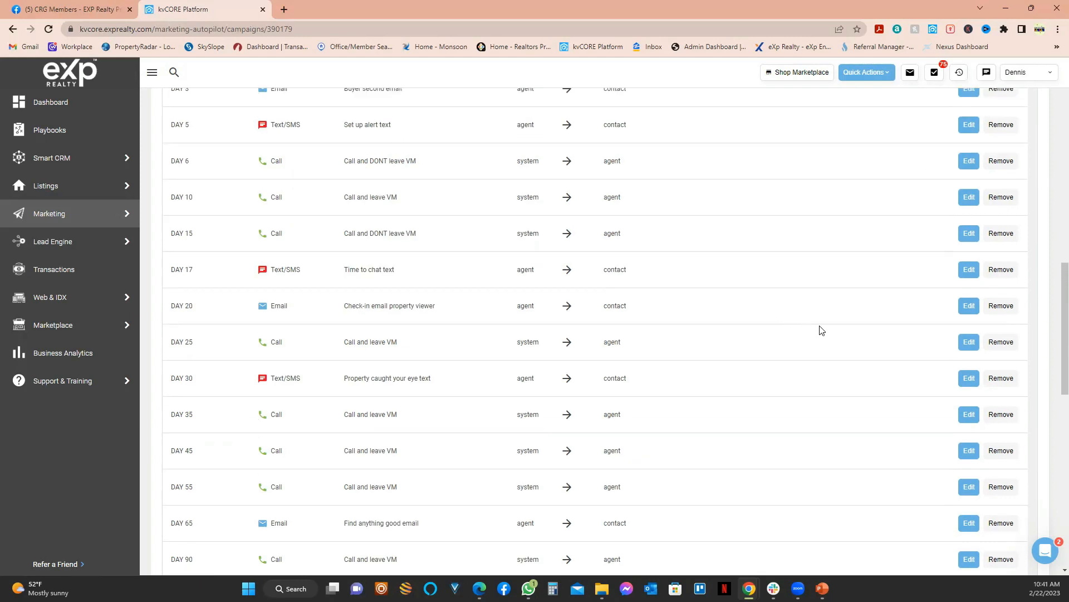
scroll(912, 346, "down", 7)
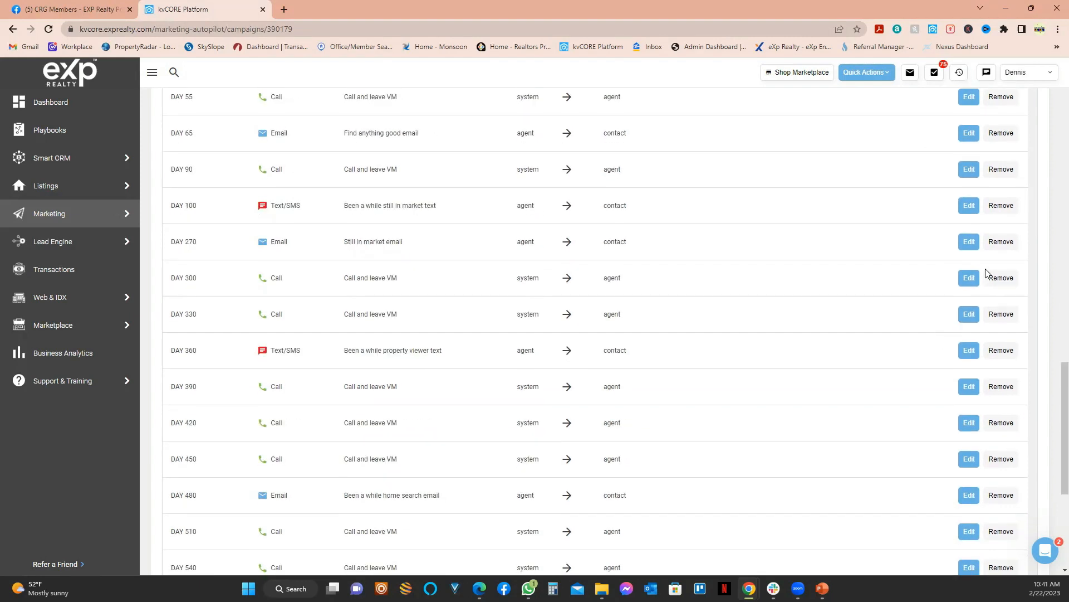
left_click(1001, 243)
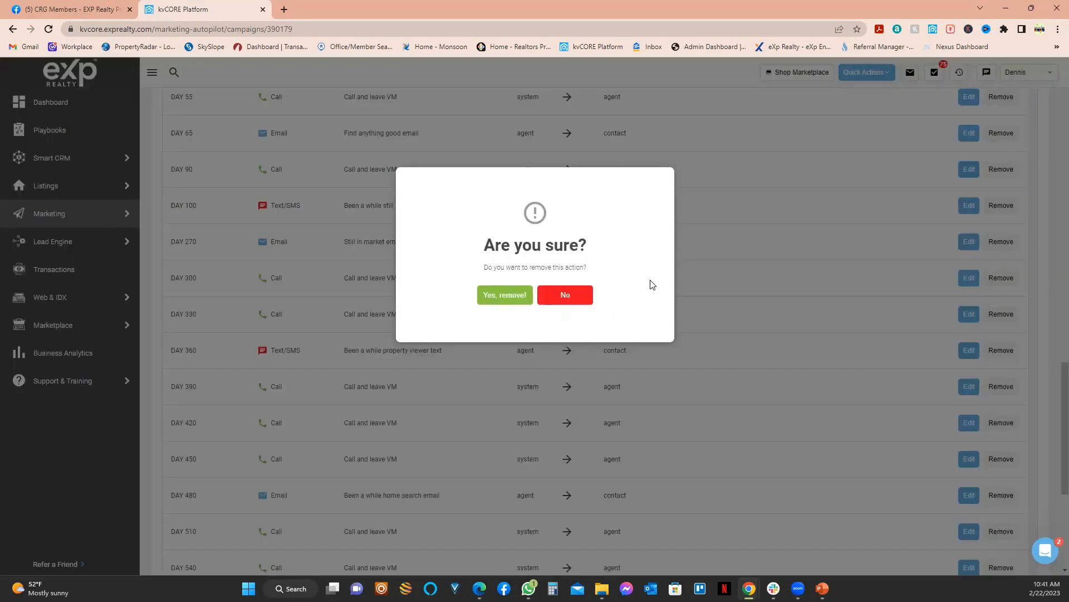
left_click(504, 296)
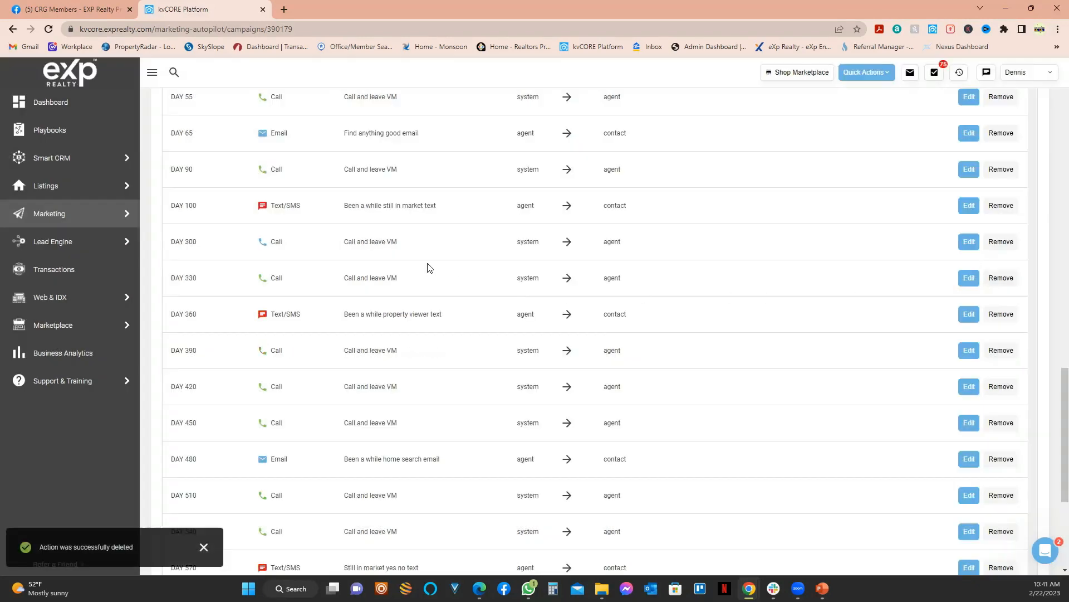
left_click(1002, 241)
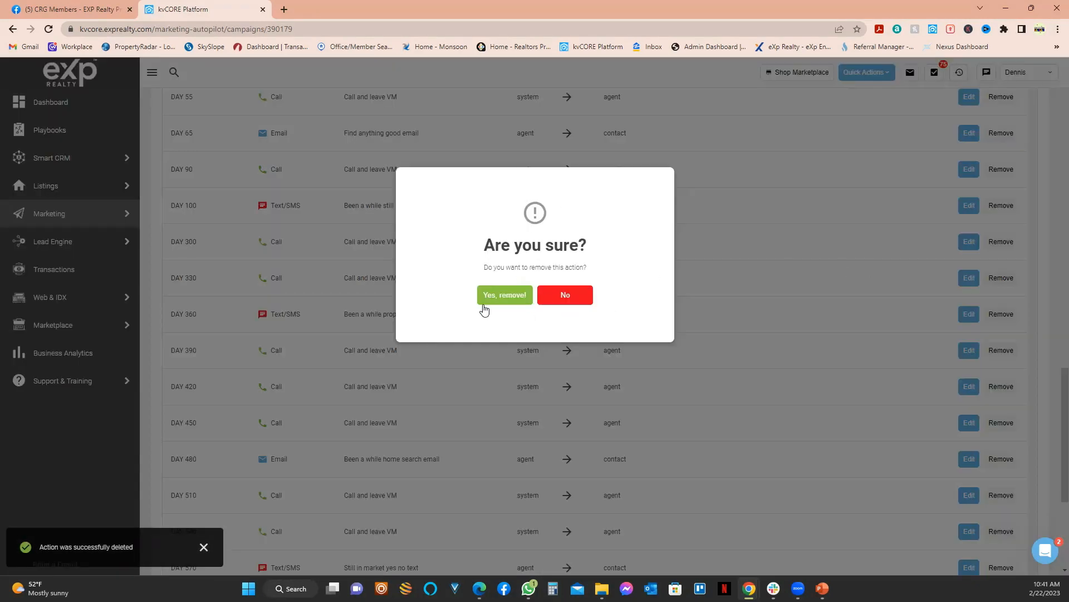
left_click(504, 296)
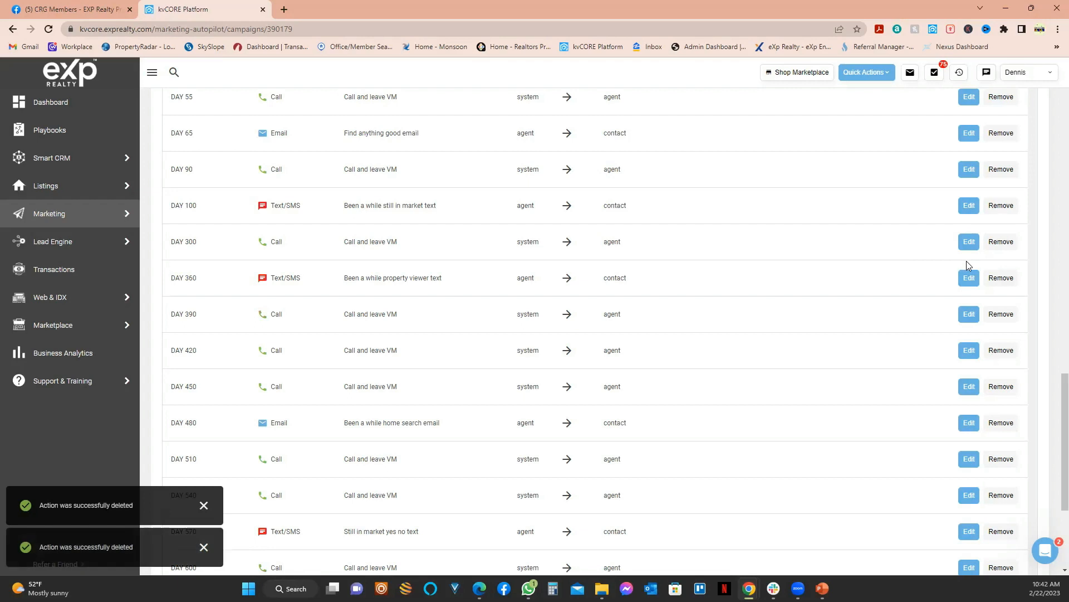
left_click(998, 241)
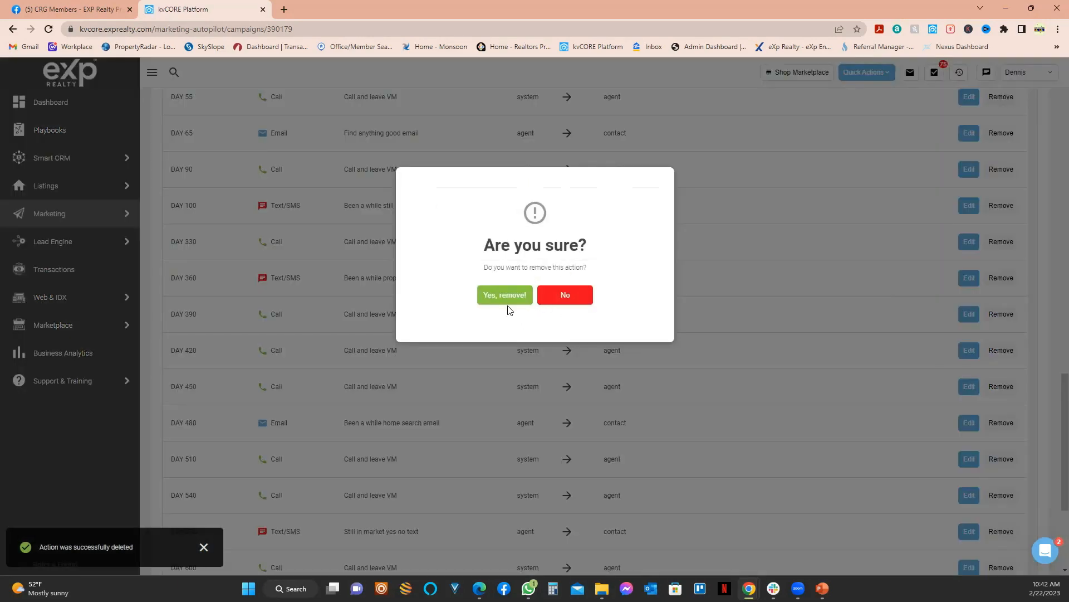
left_click(506, 298)
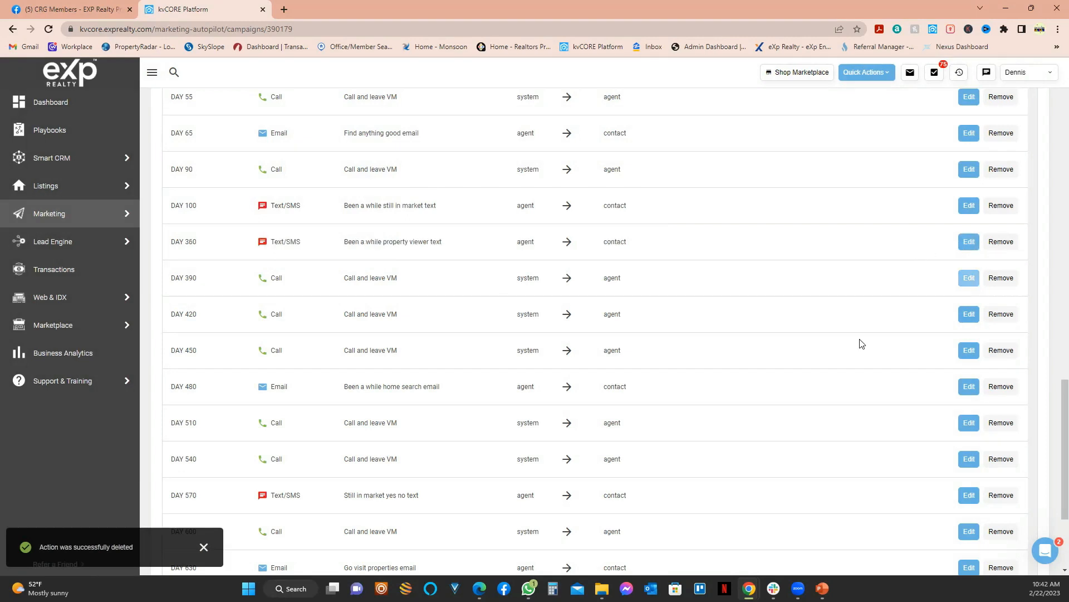
Step: Remove the DAY 360 text, DAY 390, 450, 420 calls and DAY 480 email
left_click(999, 243)
left_click(512, 304)
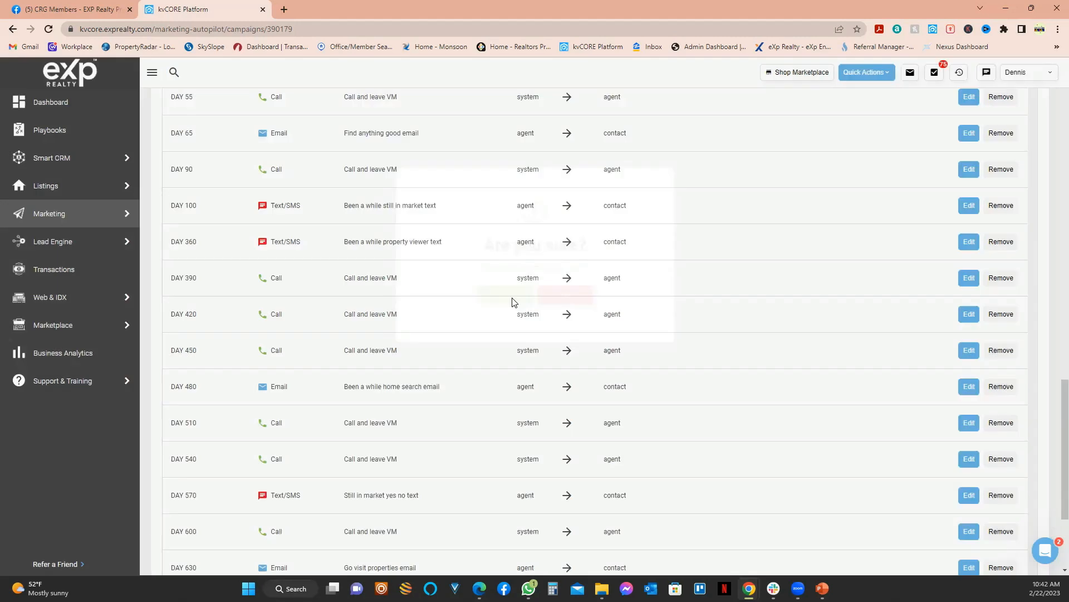
left_click(1001, 244)
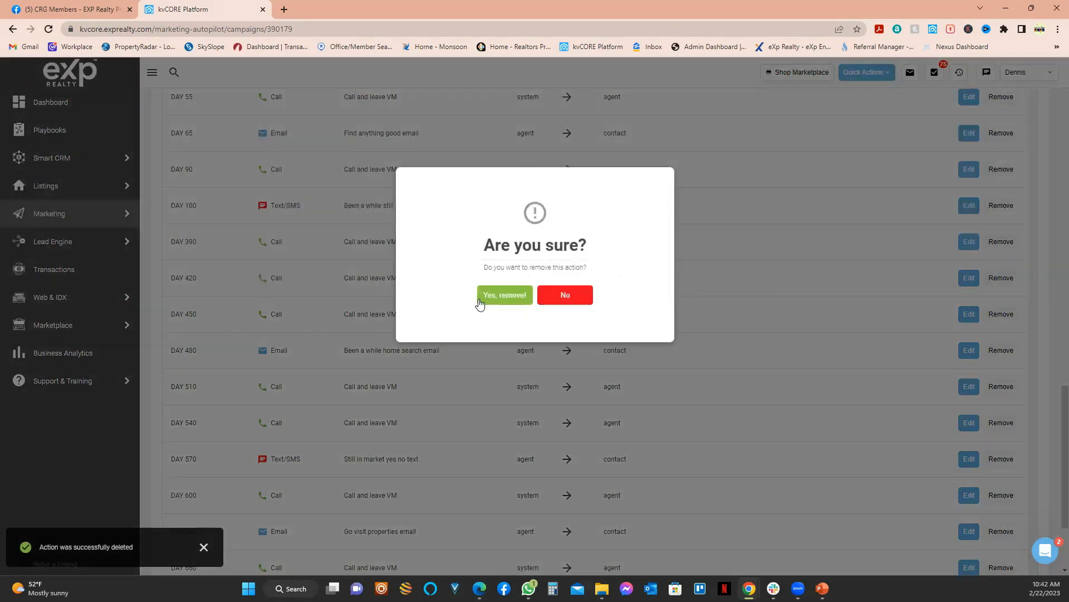
left_click(481, 300)
left_click(1001, 243)
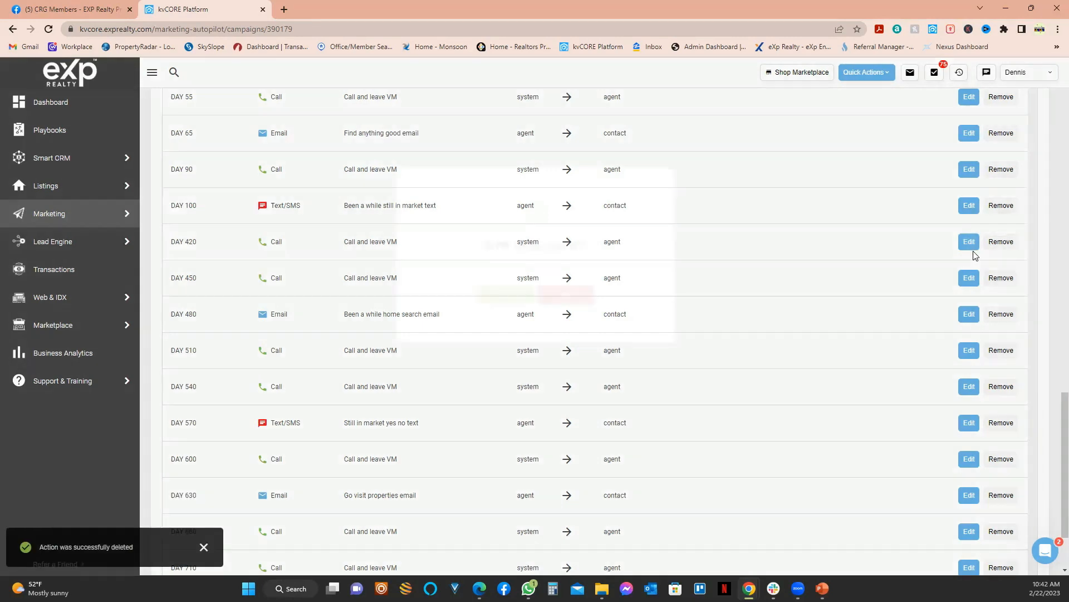
left_click(490, 297)
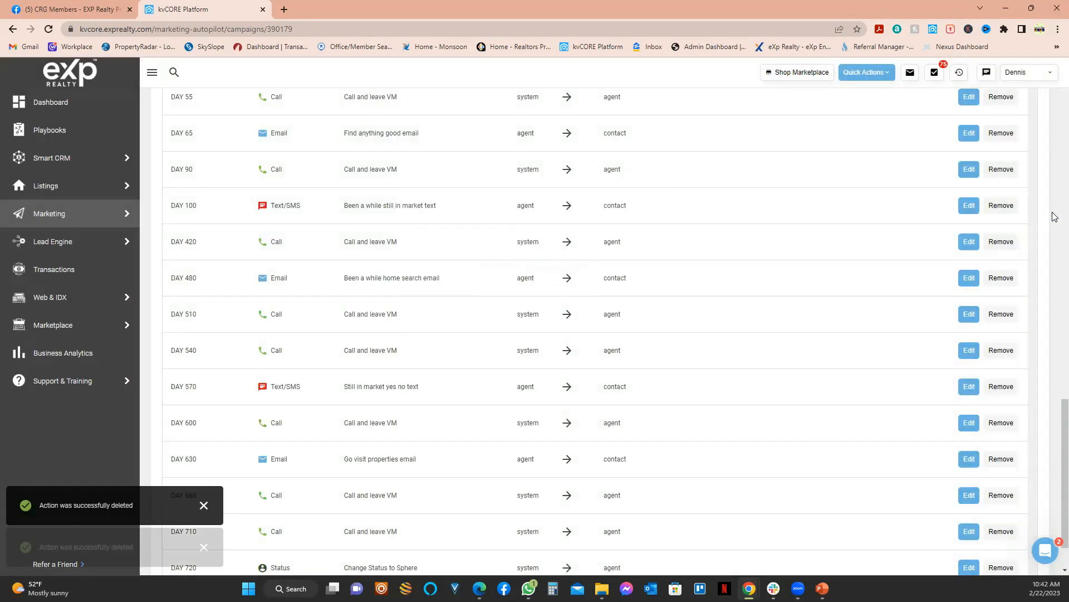
left_click(1010, 242)
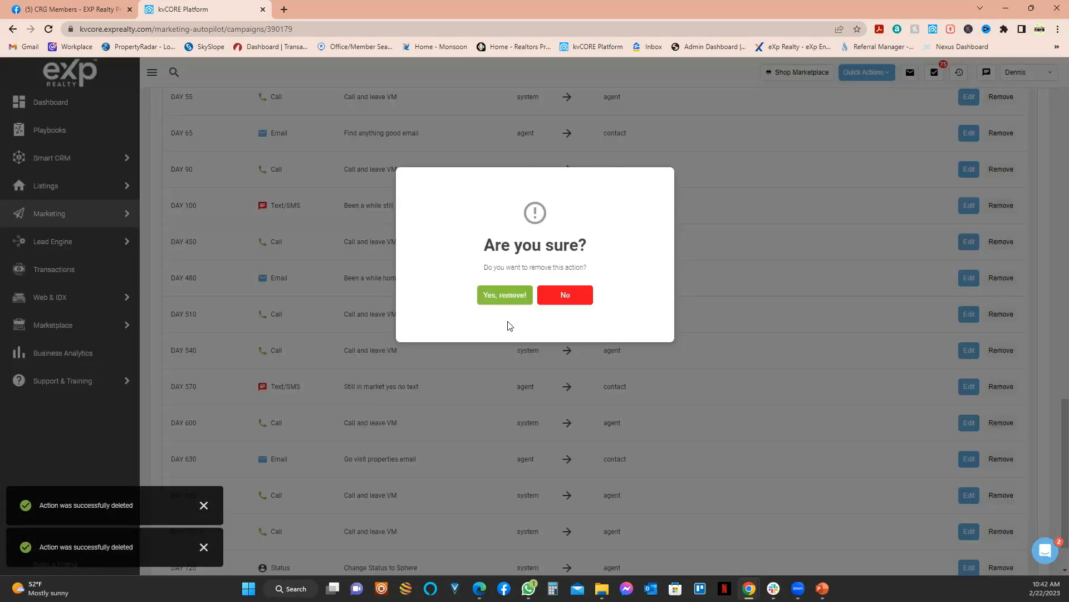
left_click(485, 301)
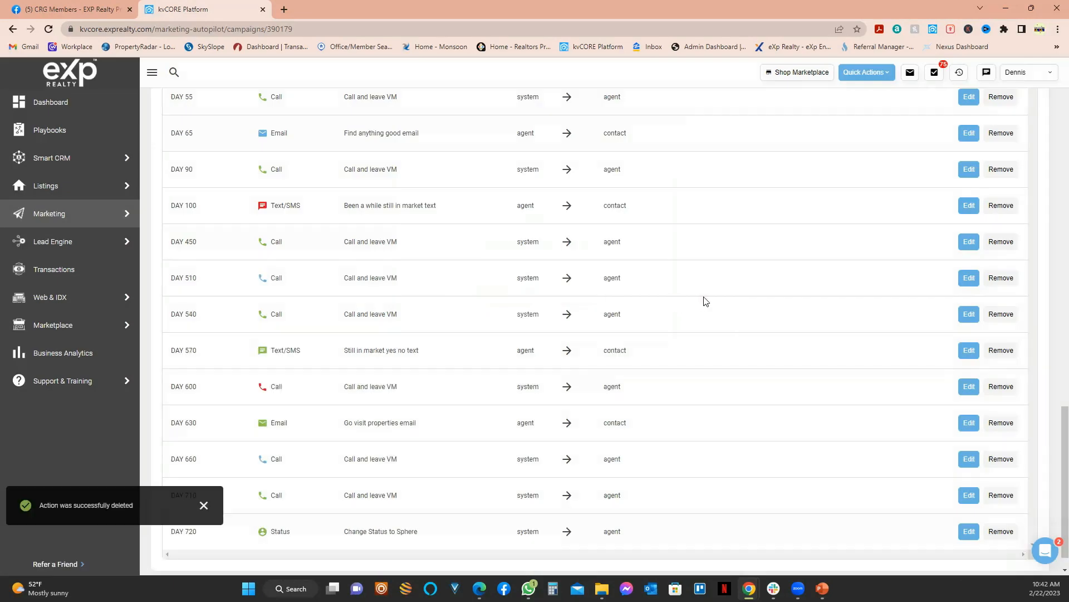
left_click(1003, 245)
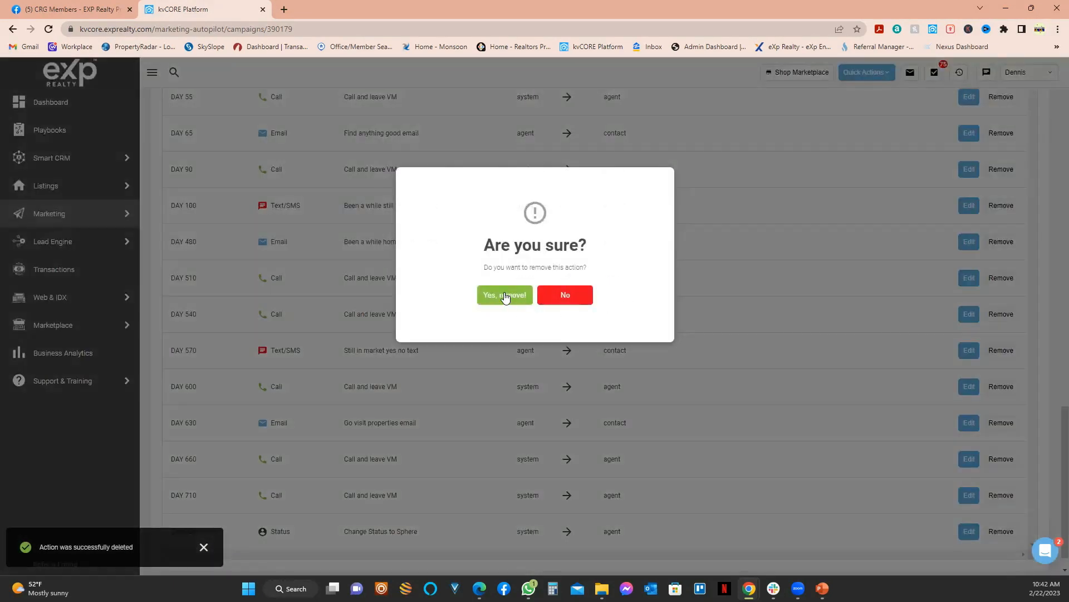
left_click(491, 295)
Step: Remove the DAY 510 and 540 calls, DAY 100 text, another call, and DAY 570 text
left_click(998, 255)
left_click(504, 298)
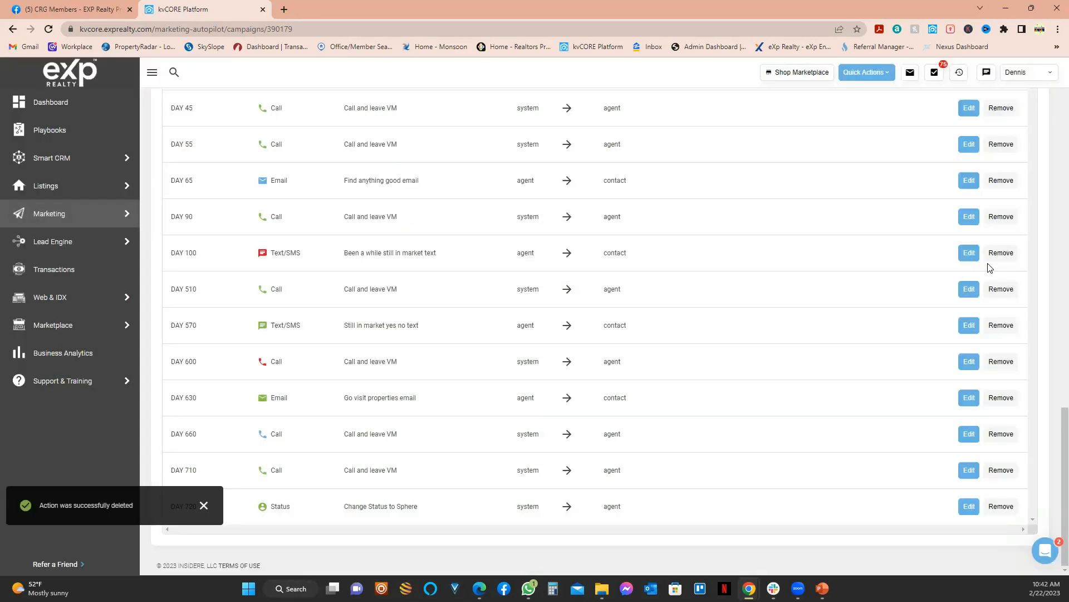
left_click(1001, 289)
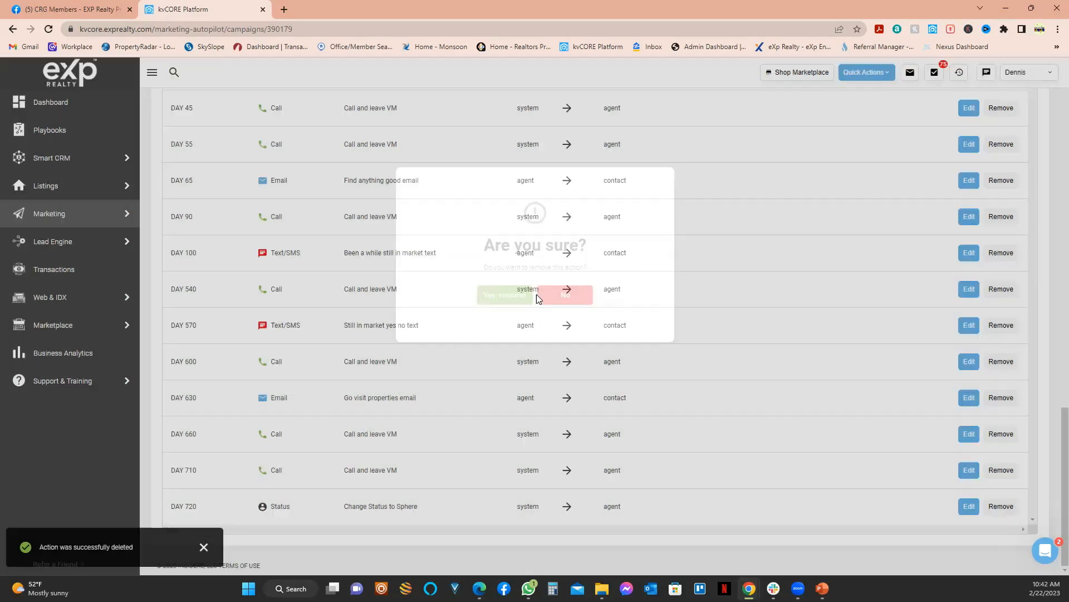
left_click(504, 295)
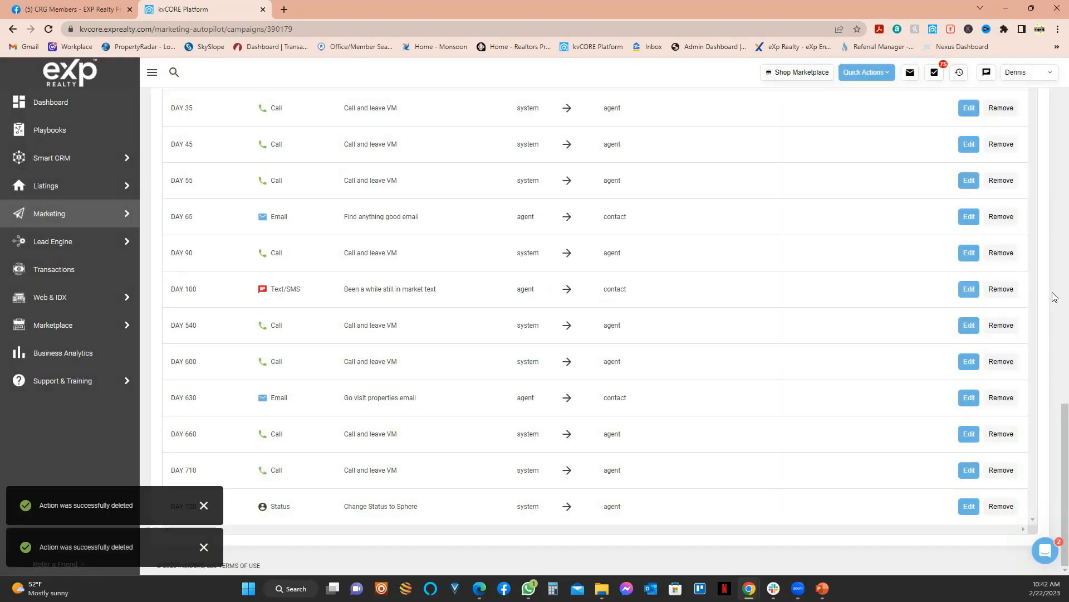
left_click(1001, 289)
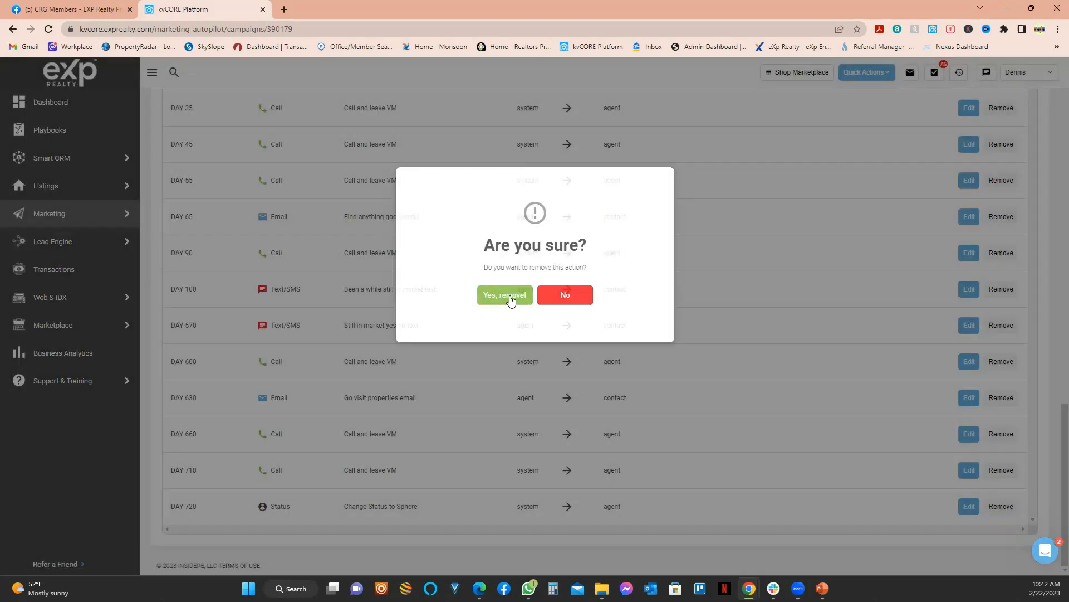
left_click(510, 298)
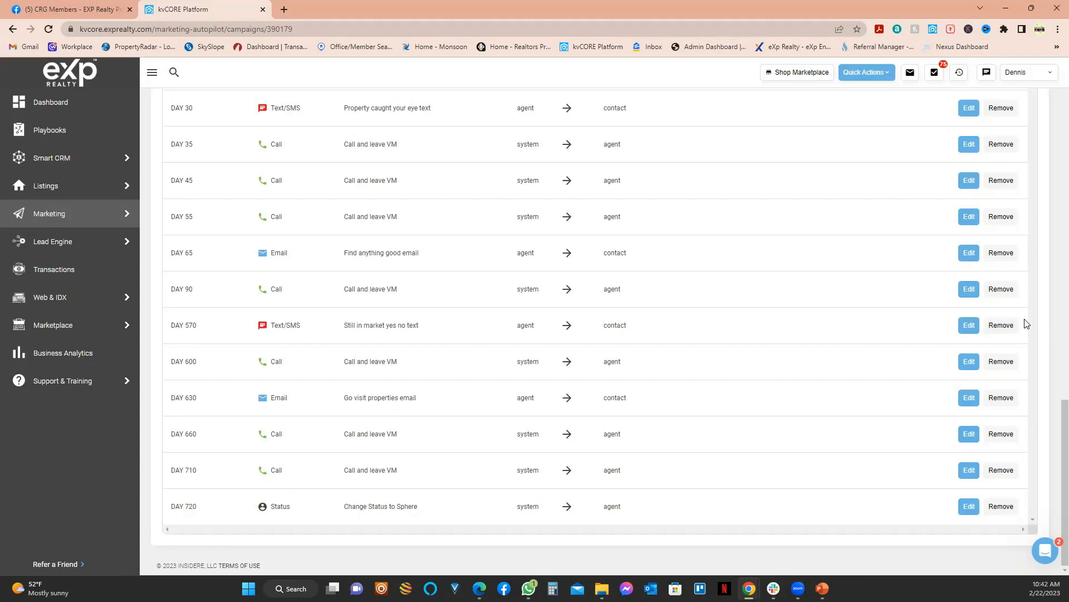
left_click(1001, 325)
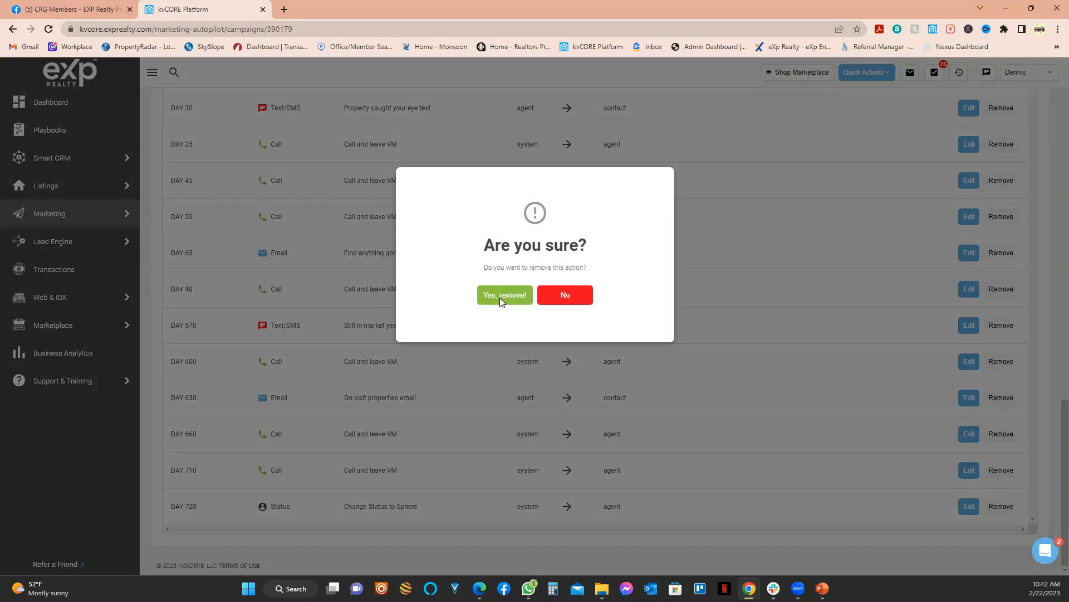
left_click(499, 298)
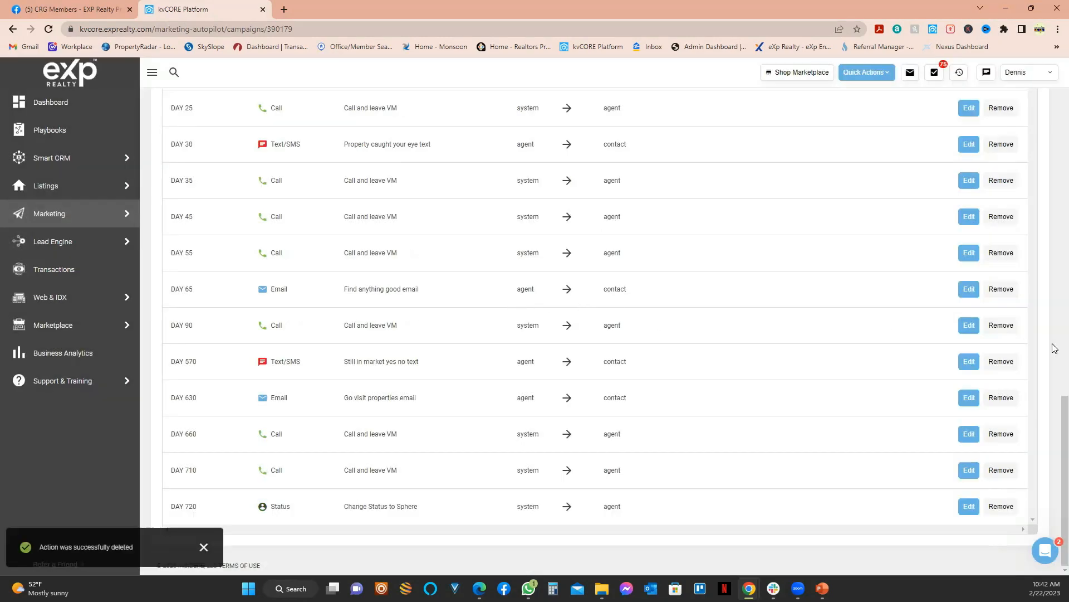
left_click(1000, 363)
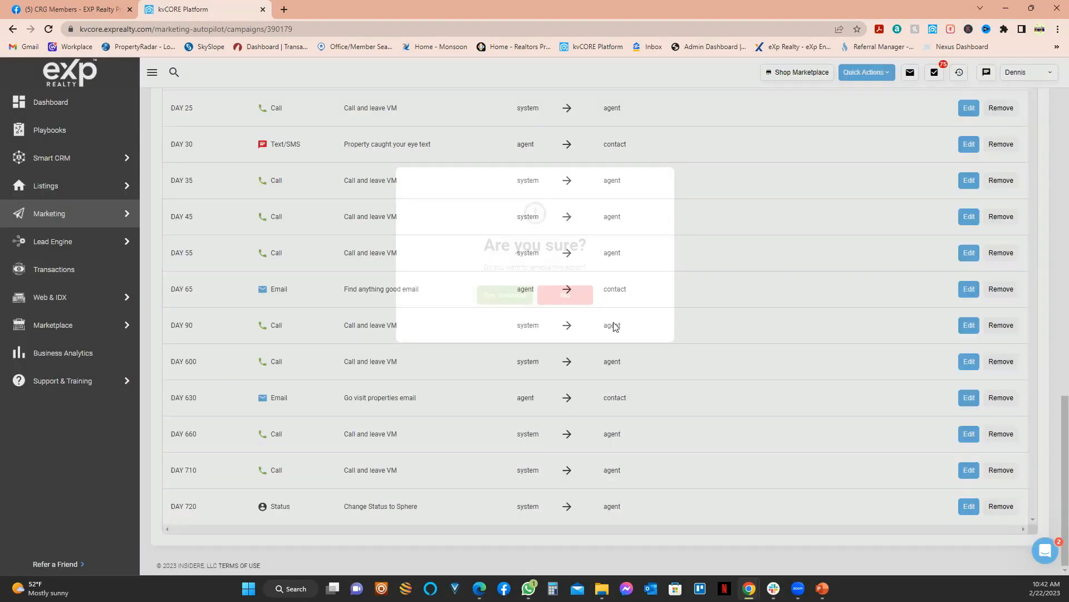
left_click(504, 294)
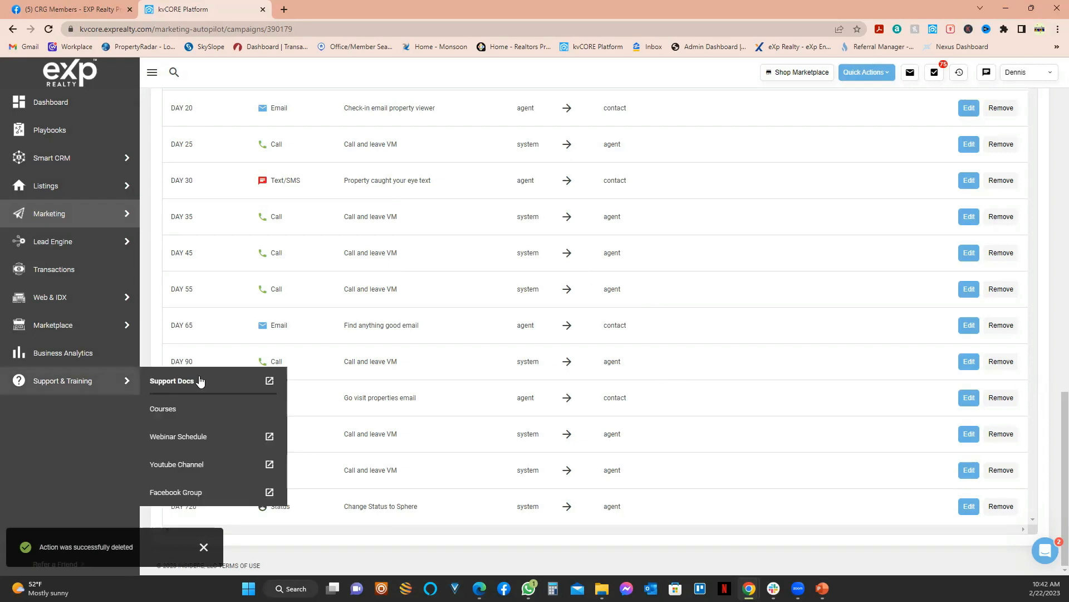
Step: Remove the DAY 600 call, DAY 630 email, and DAY 660 and 710 call steps
left_click(1002, 398)
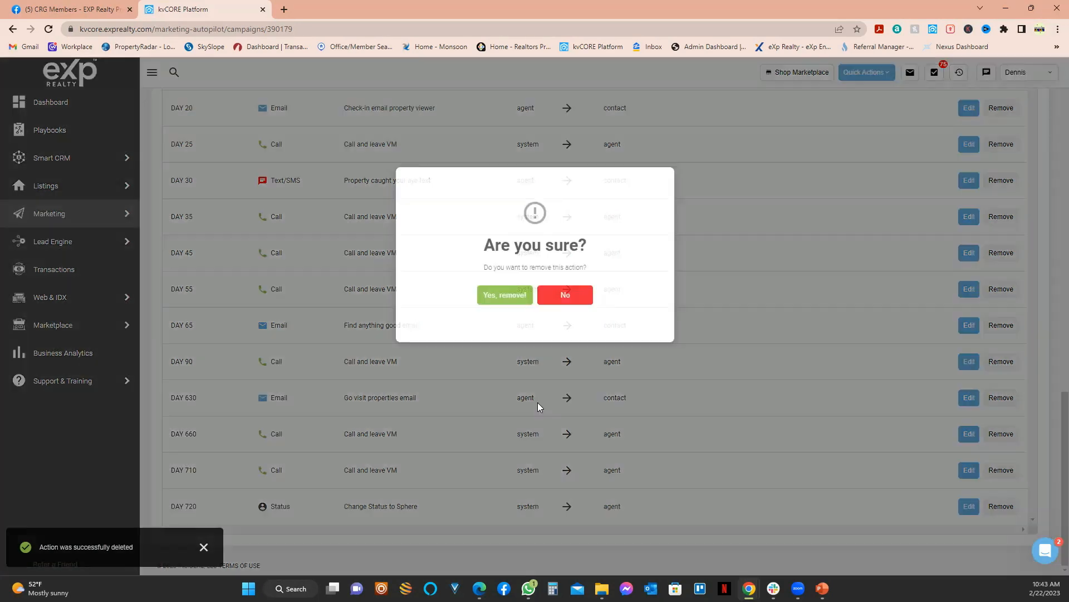
left_click(510, 302)
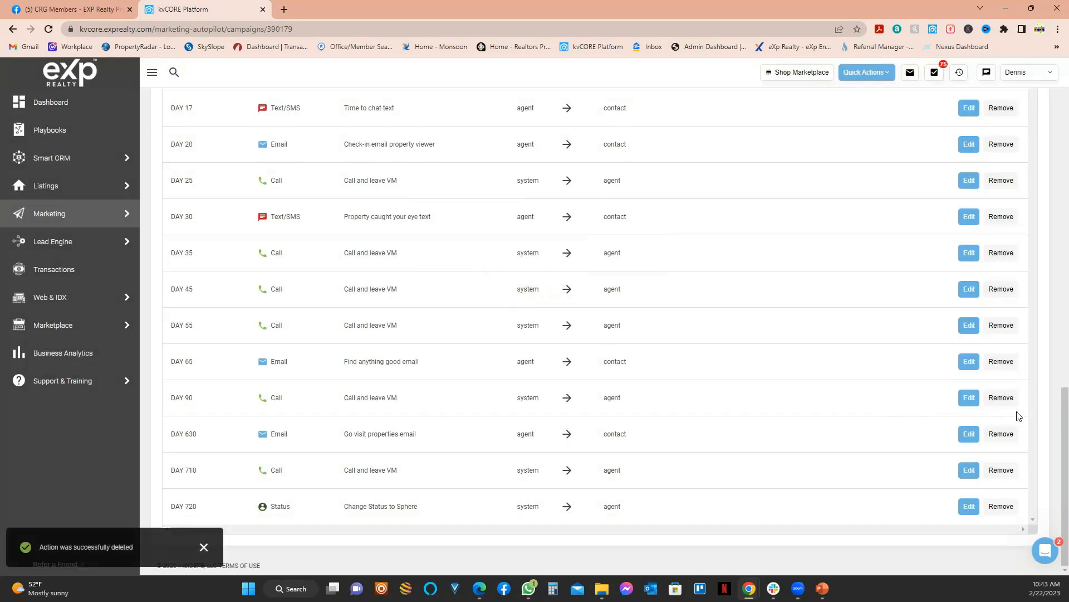
left_click(997, 437)
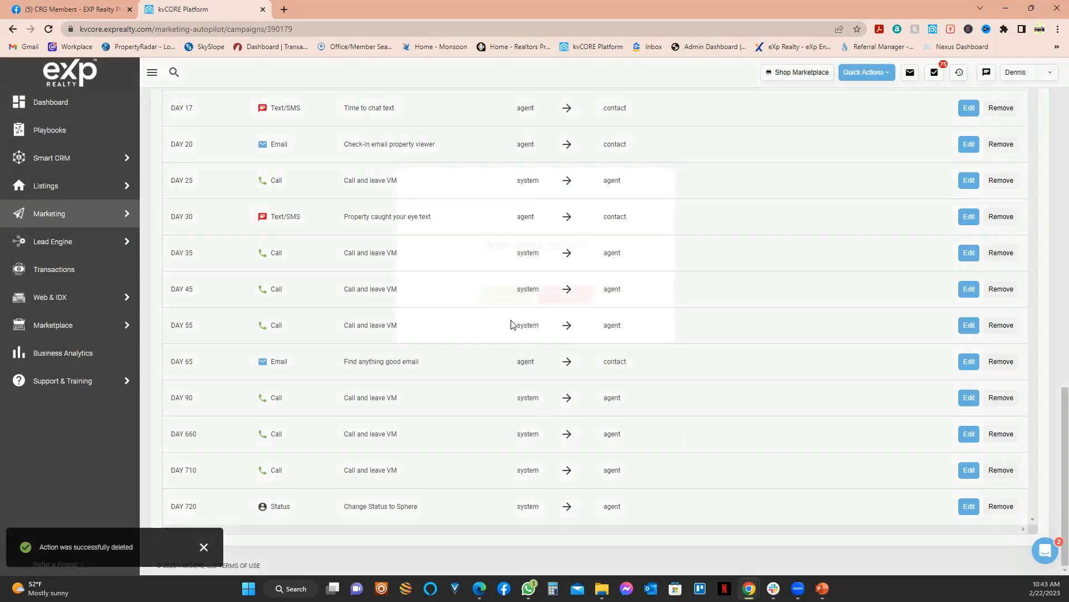
key("Return")
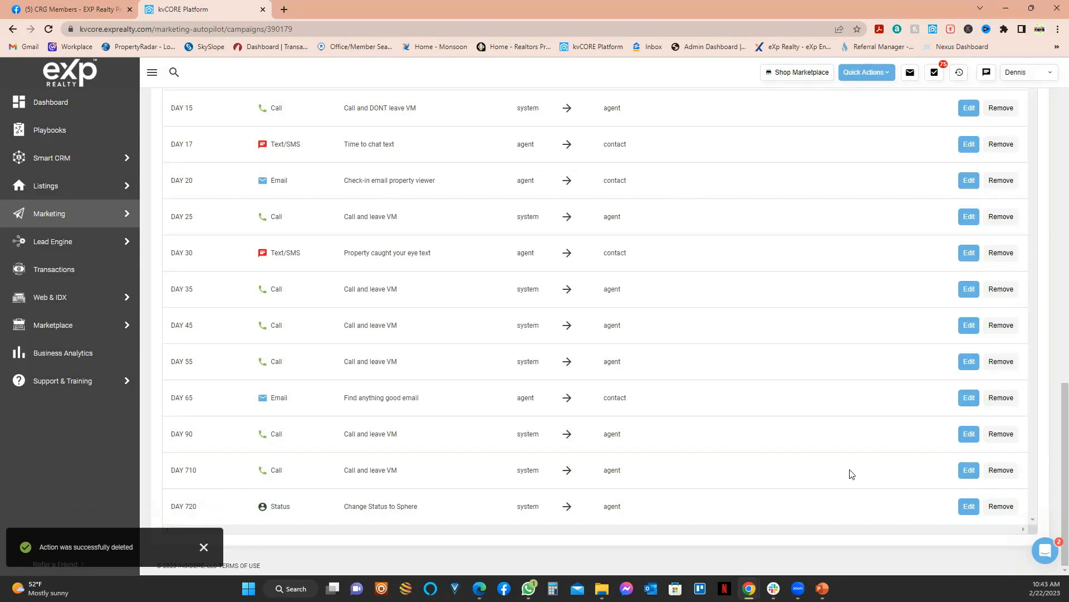
left_click(503, 300)
left_click(1011, 505)
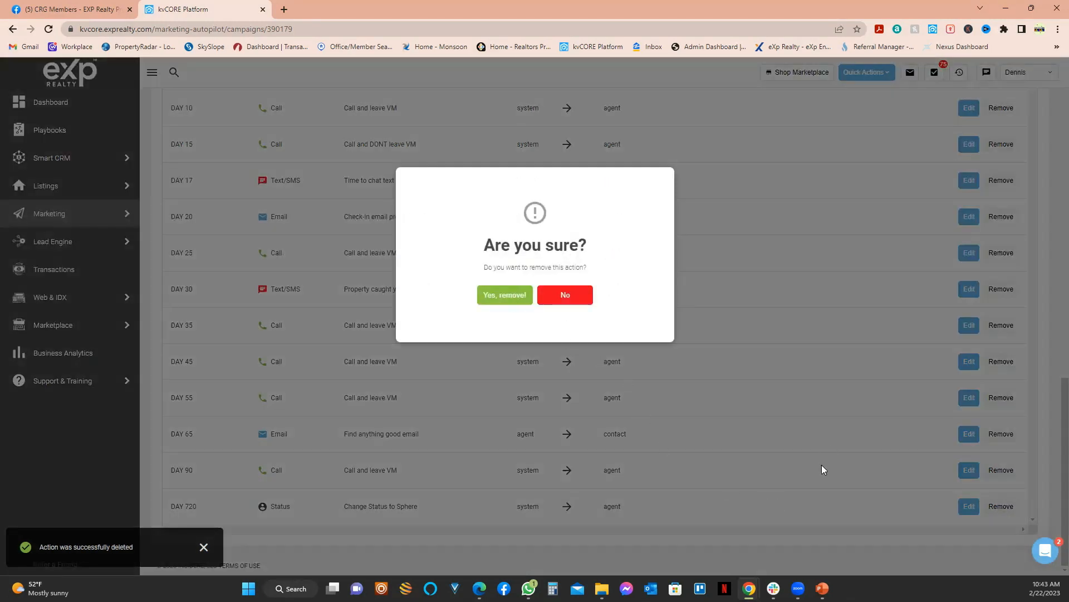
scroll(822, 465, "up", 11)
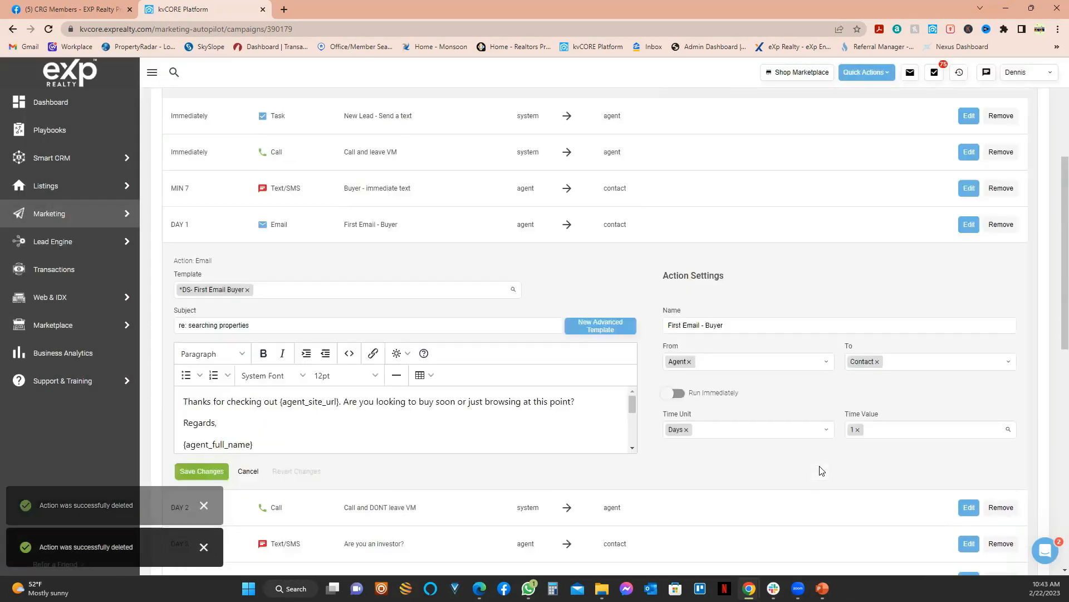
Step: Scroll through the remaining Campaign Actions to review the schedule
scroll(822, 470, "up", 5)
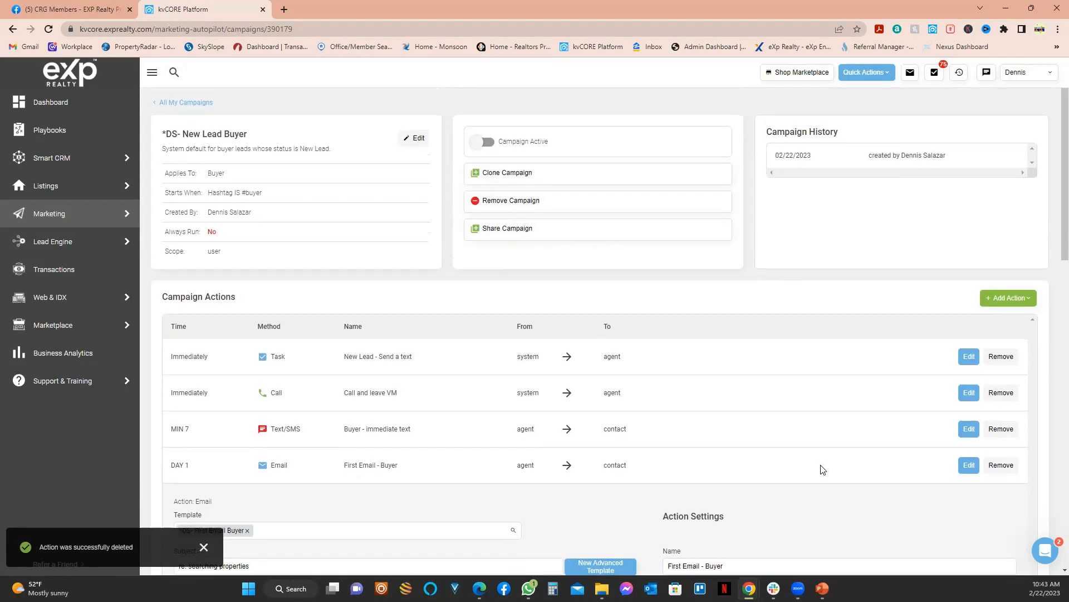
scroll(819, 468, "down", 10)
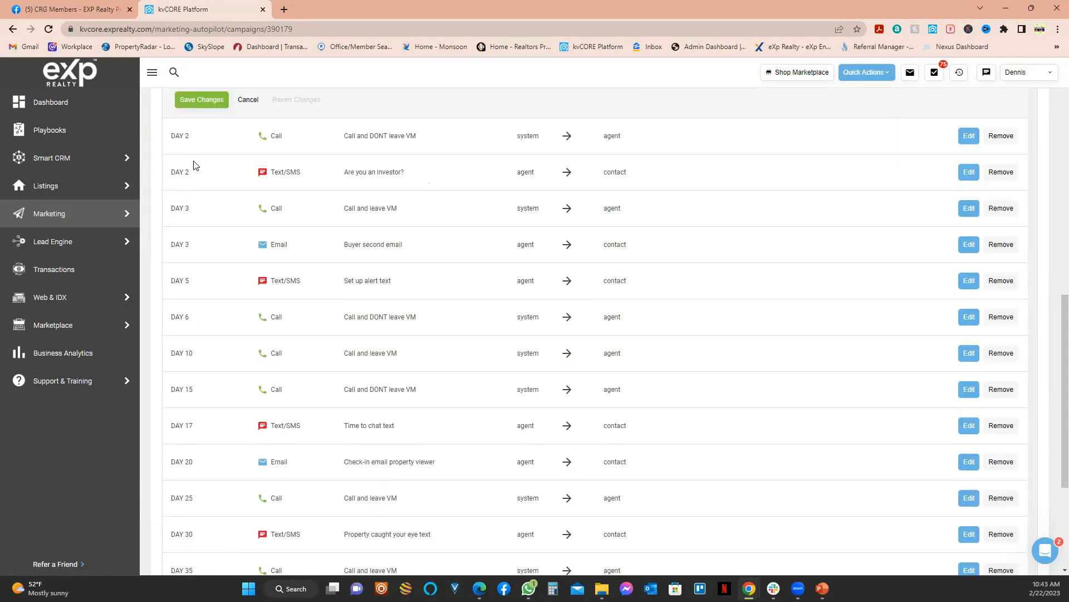
scroll(230, 297, "up", 2)
scroll(187, 257, "up", 5)
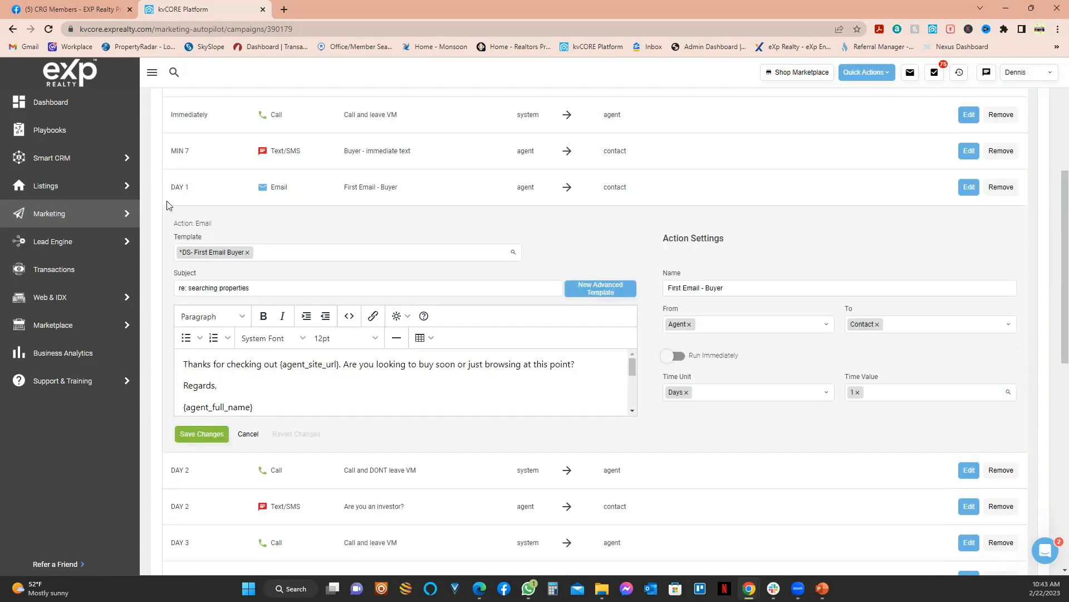
scroll(187, 182, "up", 1)
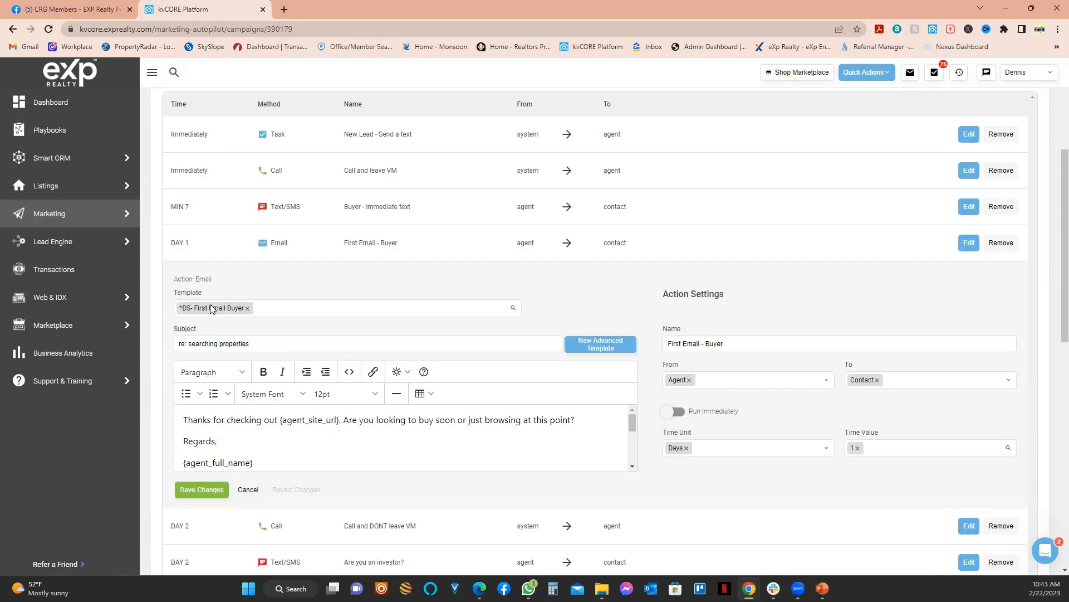
scroll(212, 309, "down", 3)
scroll(329, 360, "down", 1)
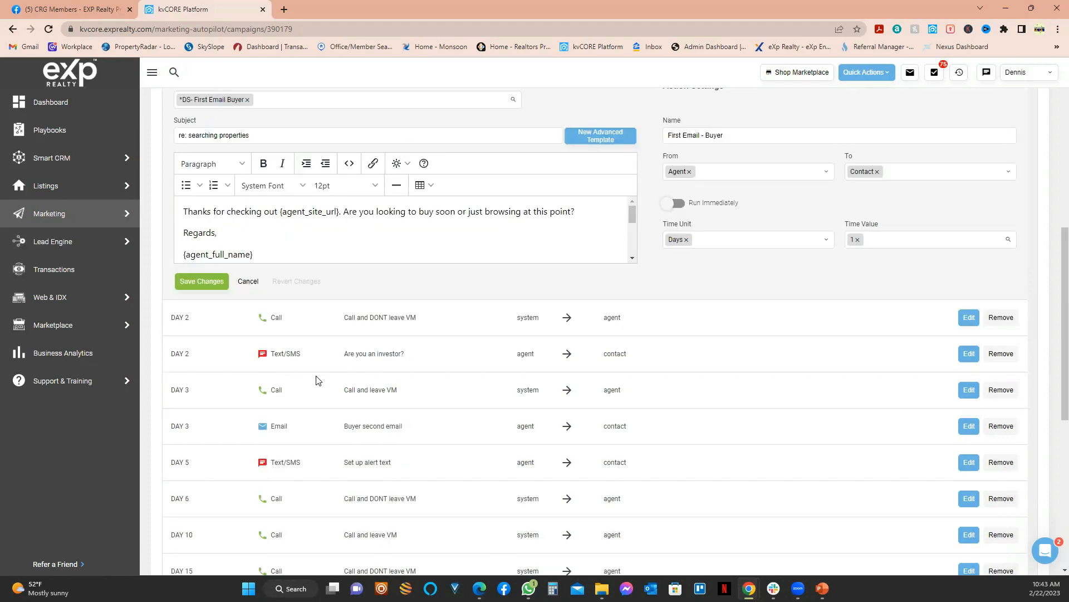
scroll(317, 380, "down", 7)
scroll(538, 480, "up", 2)
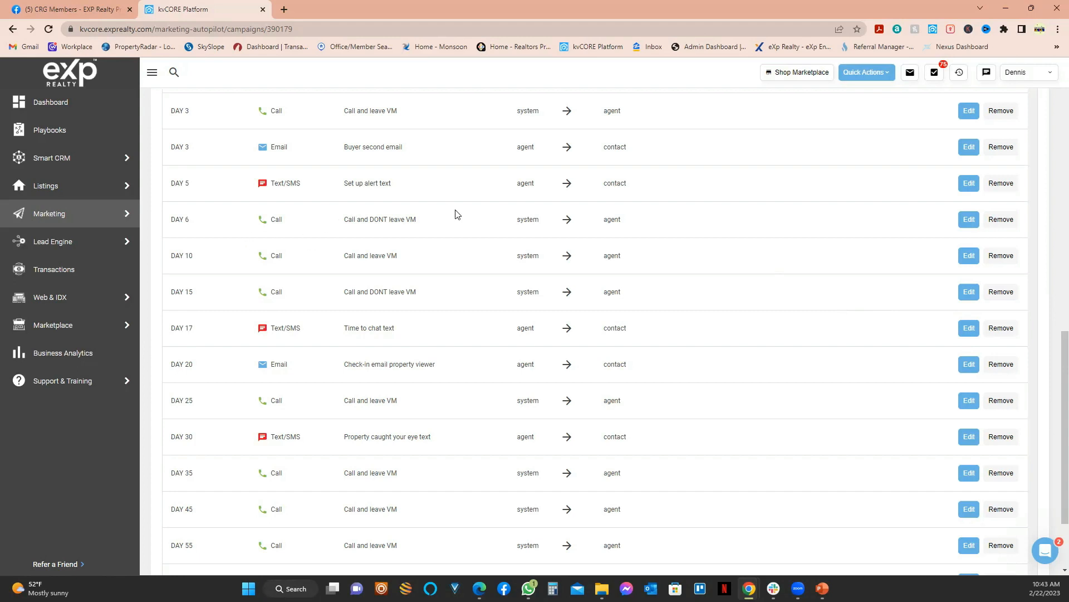
scroll(391, 215, "up", 2)
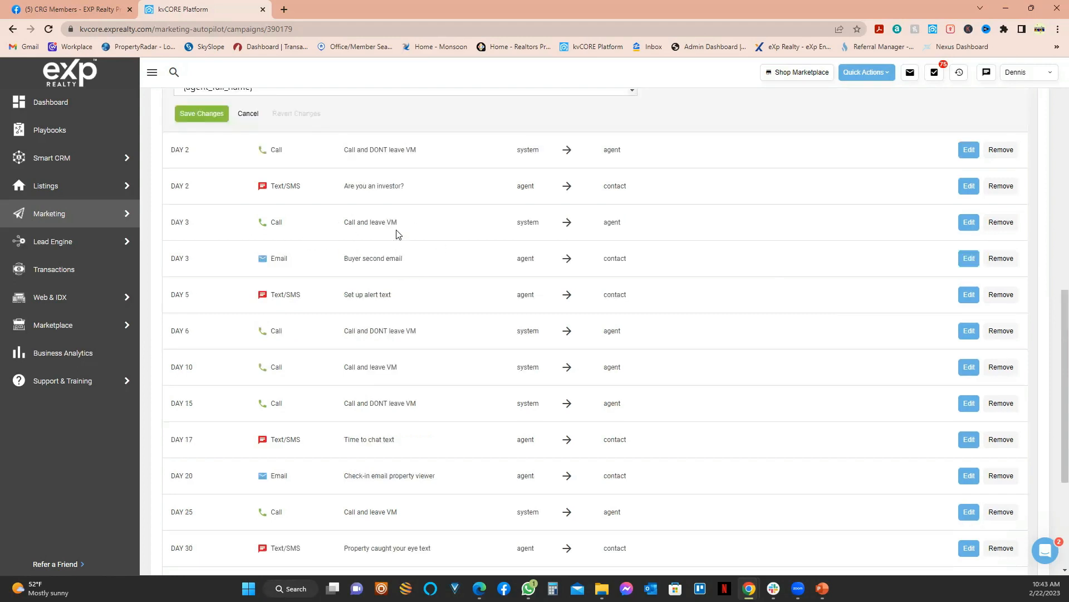
scroll(398, 234, "up", 2)
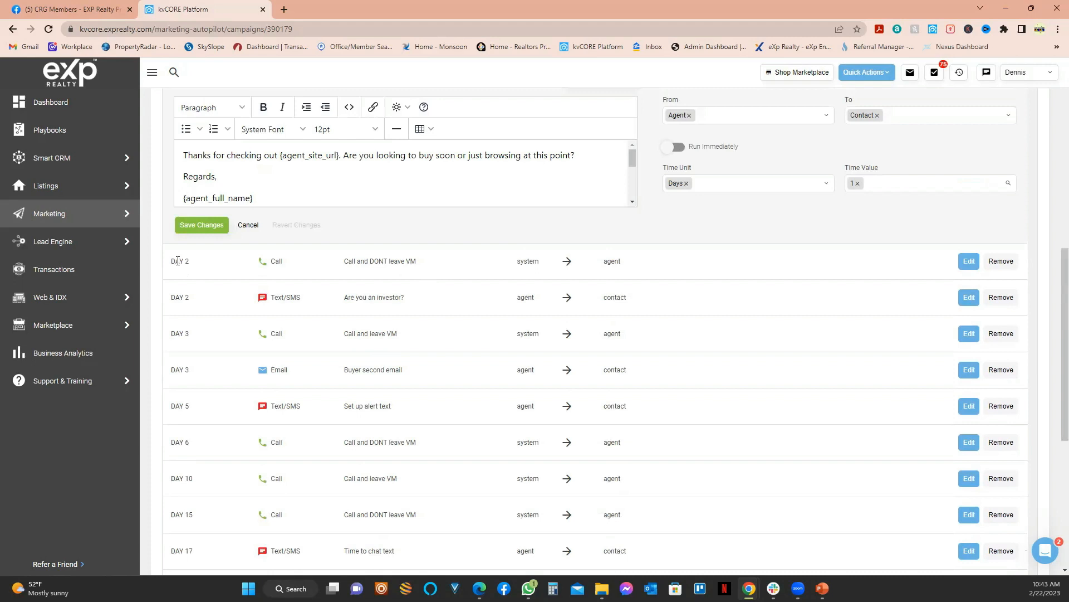
Step: Open the DAY 2 'Are you an investor?' text step for editing
double_click(177, 262)
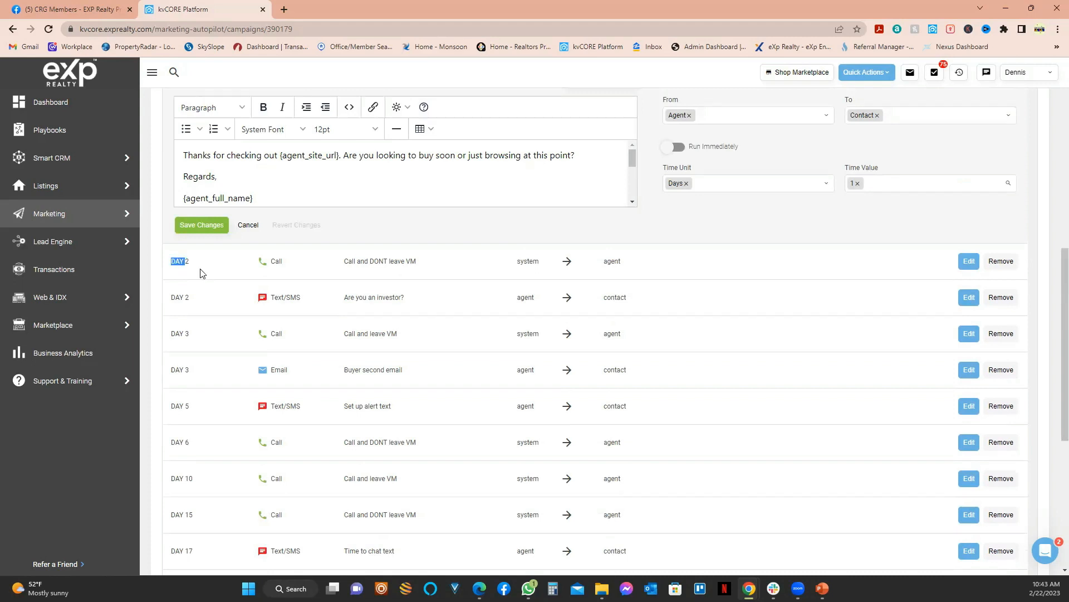
left_click(379, 261)
double_click(390, 261)
scroll(393, 261, "up", 6)
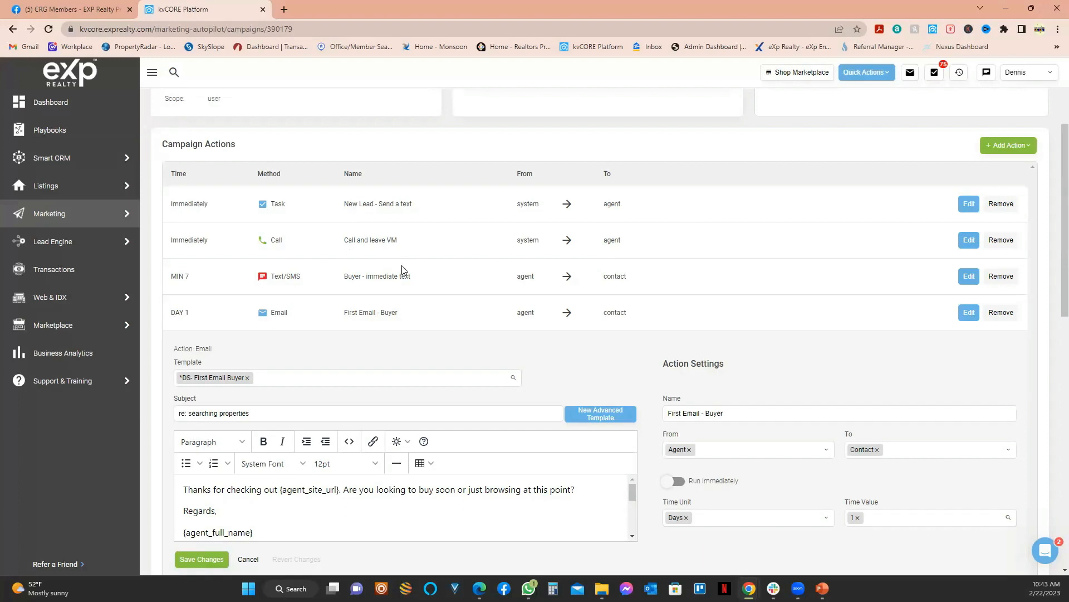
scroll(402, 272, "down", 5)
double_click(411, 316)
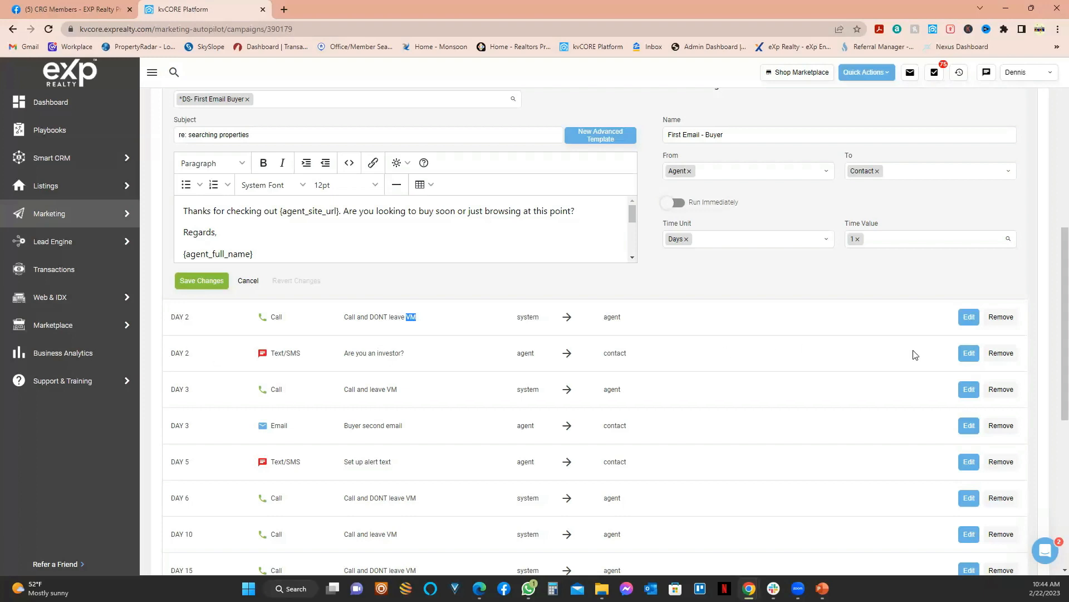
left_click(968, 353)
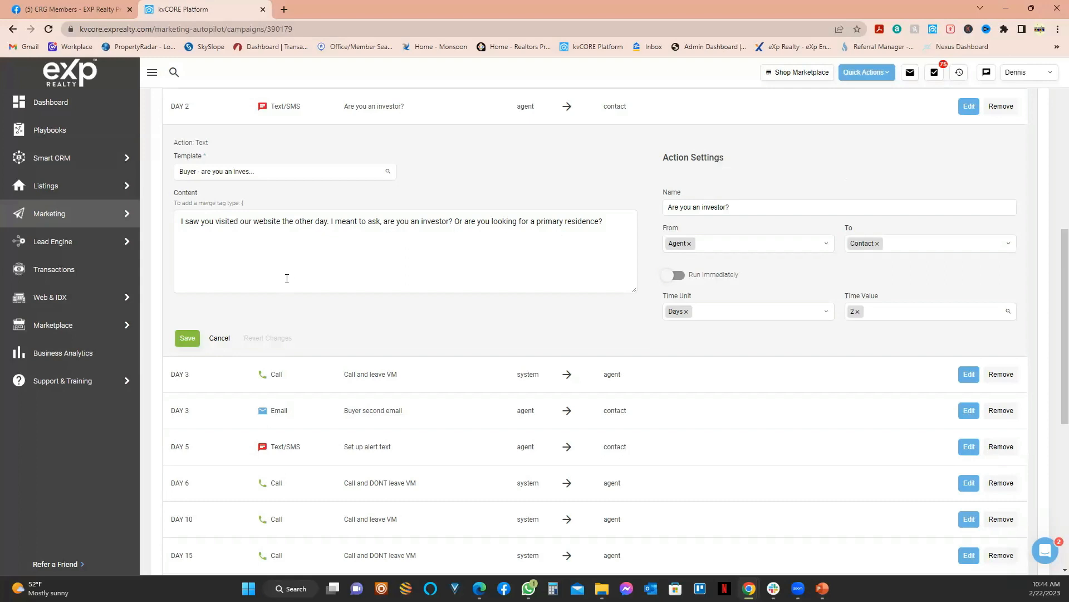
Step: Open the 'Are you an investor?' text action for editing
scroll(288, 334, "up", 2)
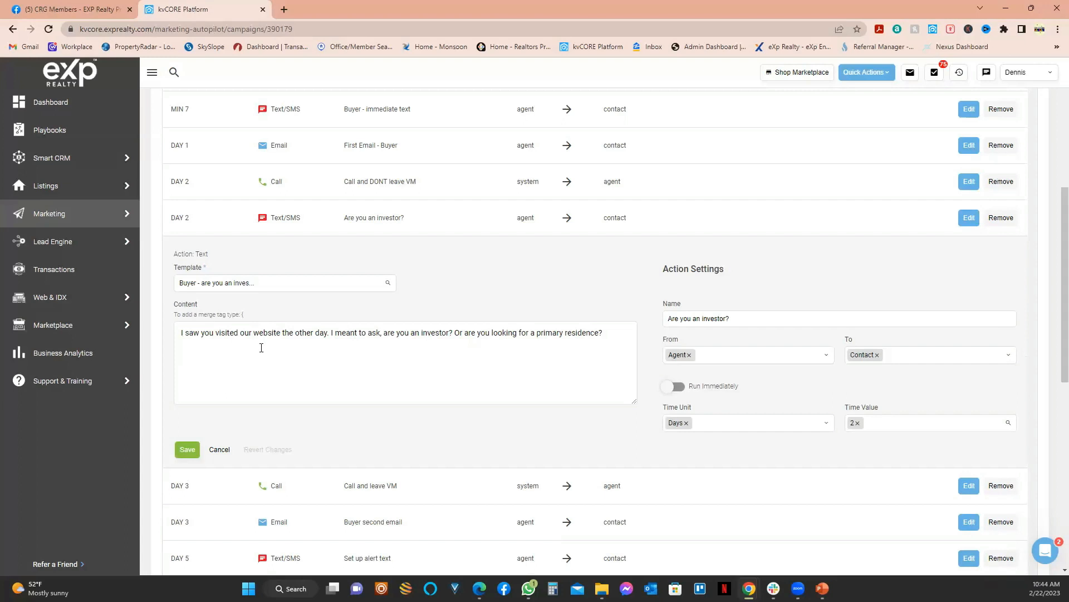
scroll(298, 274, "up", 3)
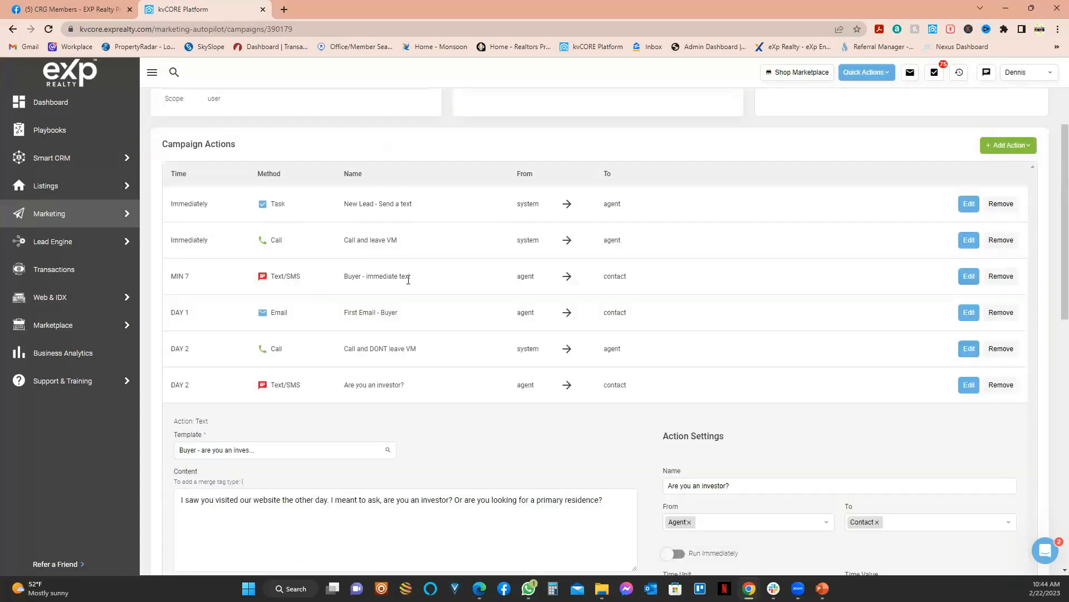
left_click(969, 275)
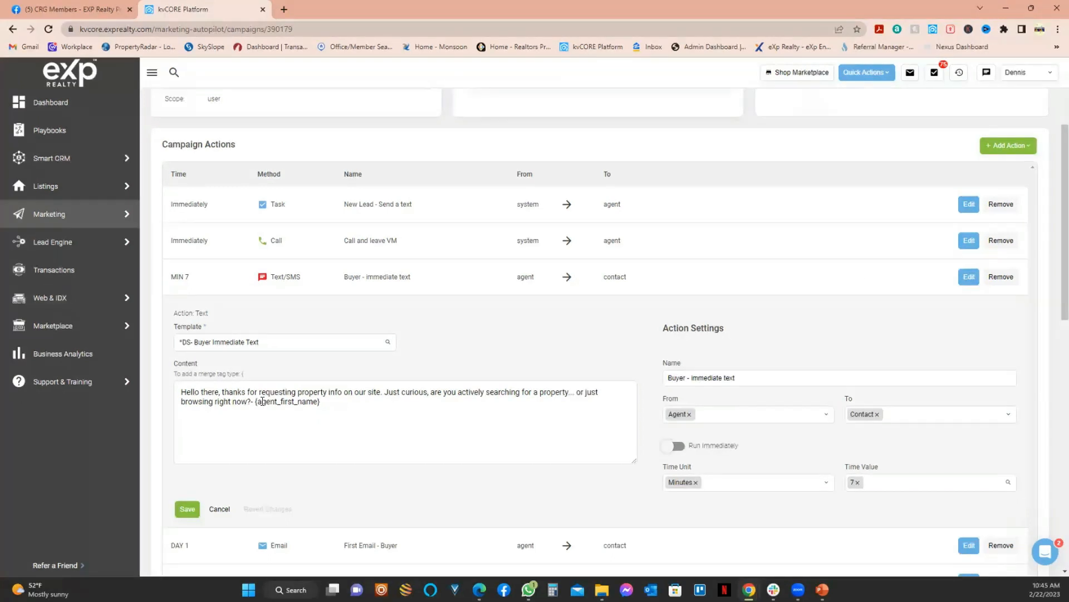
scroll(377, 392, "down", 5)
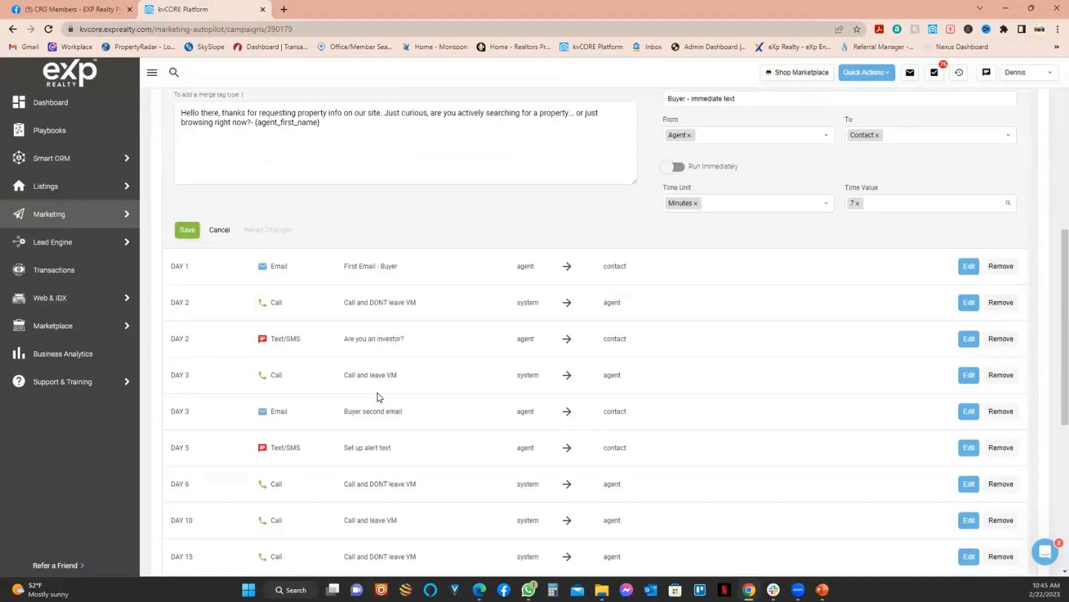
left_click(970, 339)
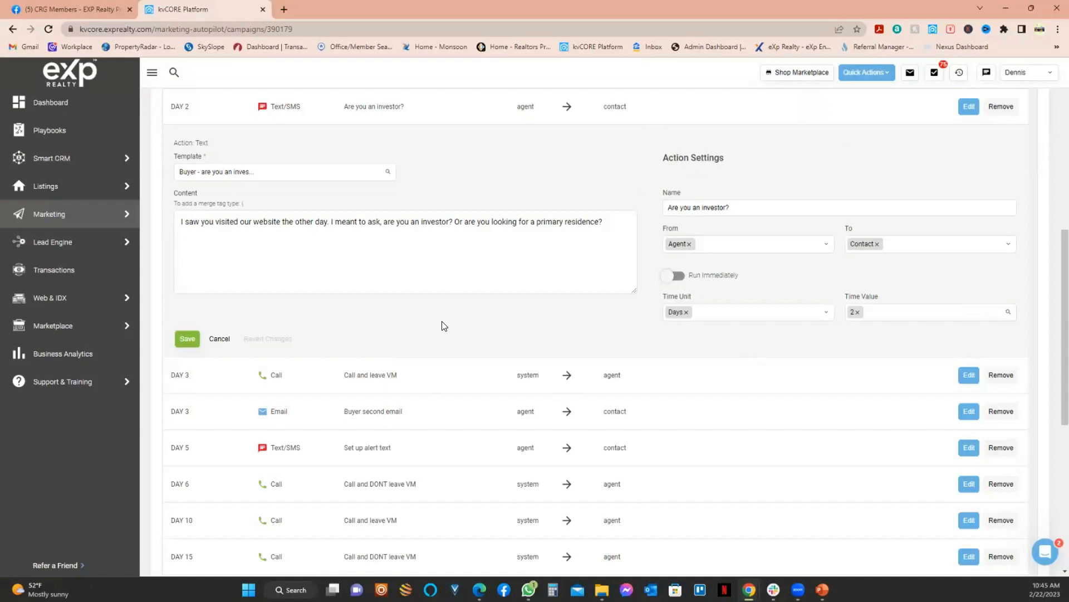
mouse_move(84, 242)
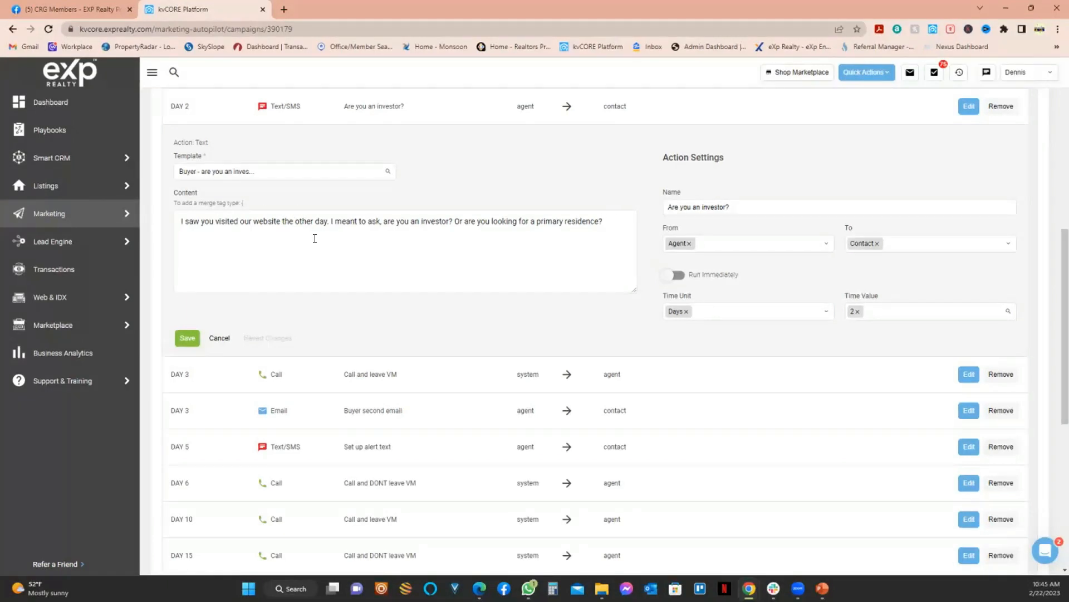
Step: Reword the message to open 'Hello again, when we spoke the other day,'
left_click(177, 221)
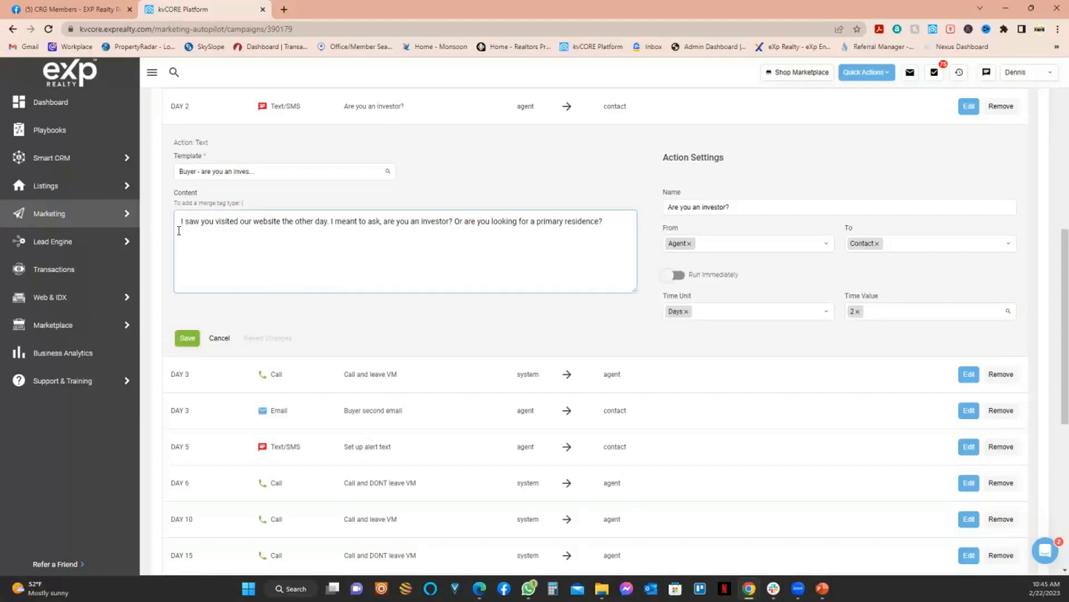
type("Hello again,")
key("Delete")
key("Delete")
key("Delete")
key("Delete")
key("Delete")
key("Delete")
key("Delete")
key("Delete")
key("Delete")
key("Delete")
key("Delete")
key("Delete")
key("Delete")
key("Delete")
key("Delete")
key("Delete")
key("Delete")
key("Delete")
key("Delete")
key("Delete")
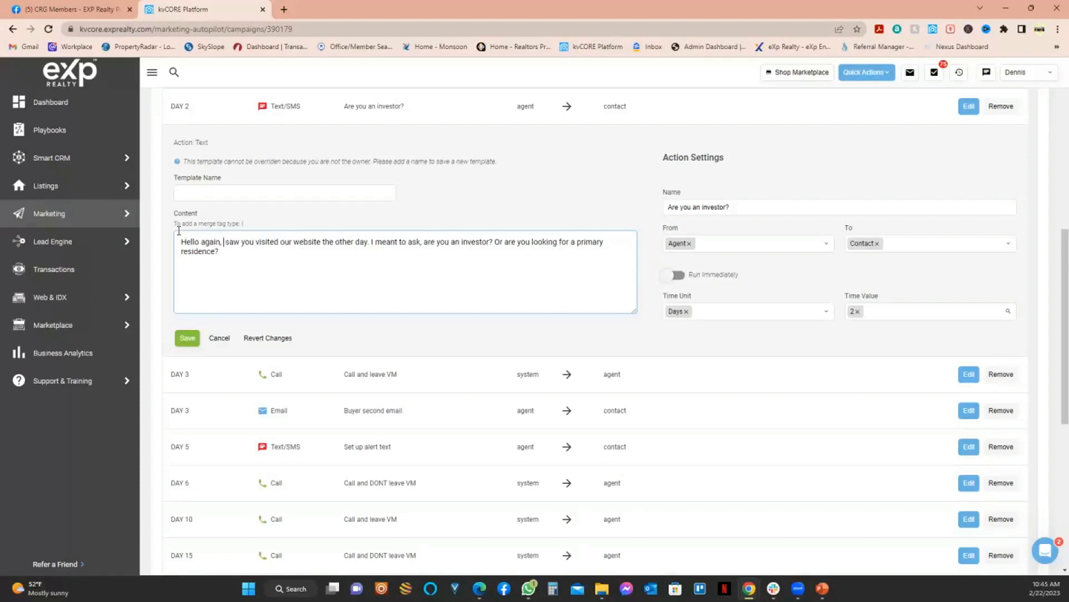
key("Delete")
key("Delete")
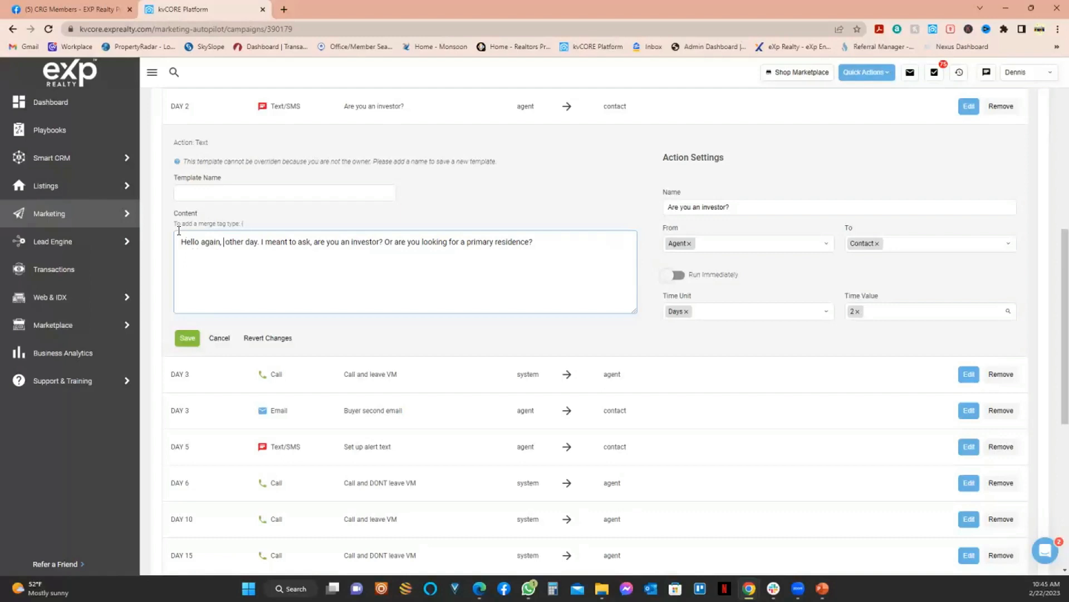
type("when we ")
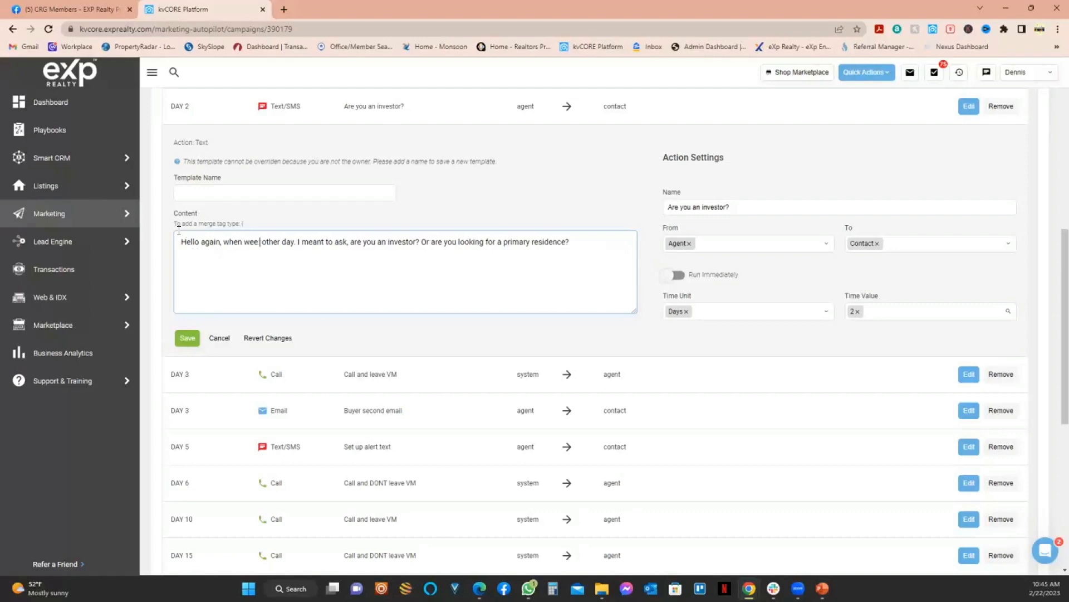
type("sp")
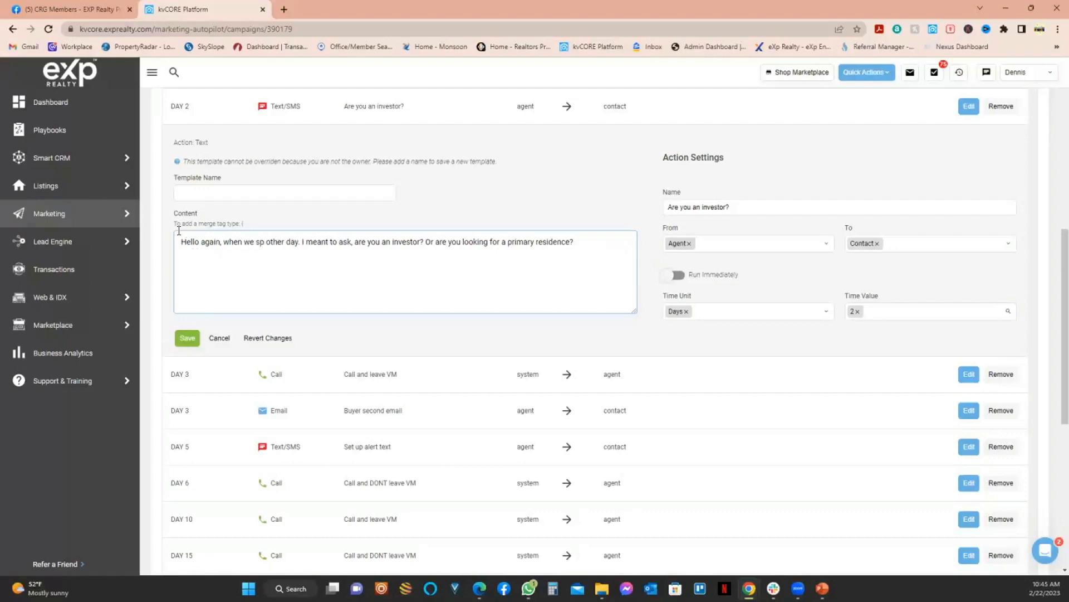
type("oke the")
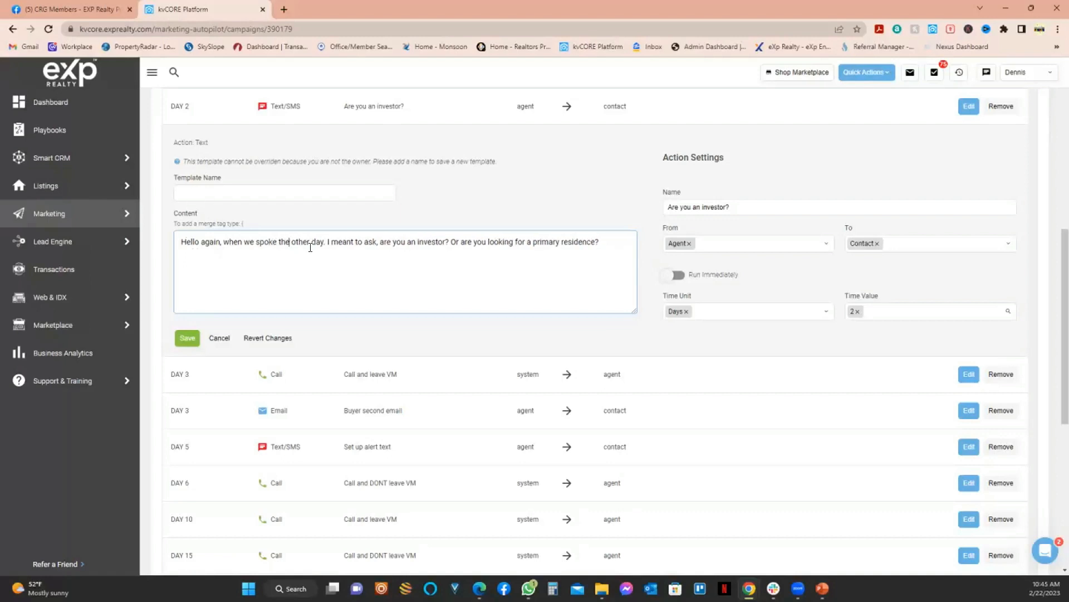
left_click(325, 244)
key("BackSpace")
type(",")
Step: Save it as new template '*DS- Are you an investor?'
left_click(212, 189)
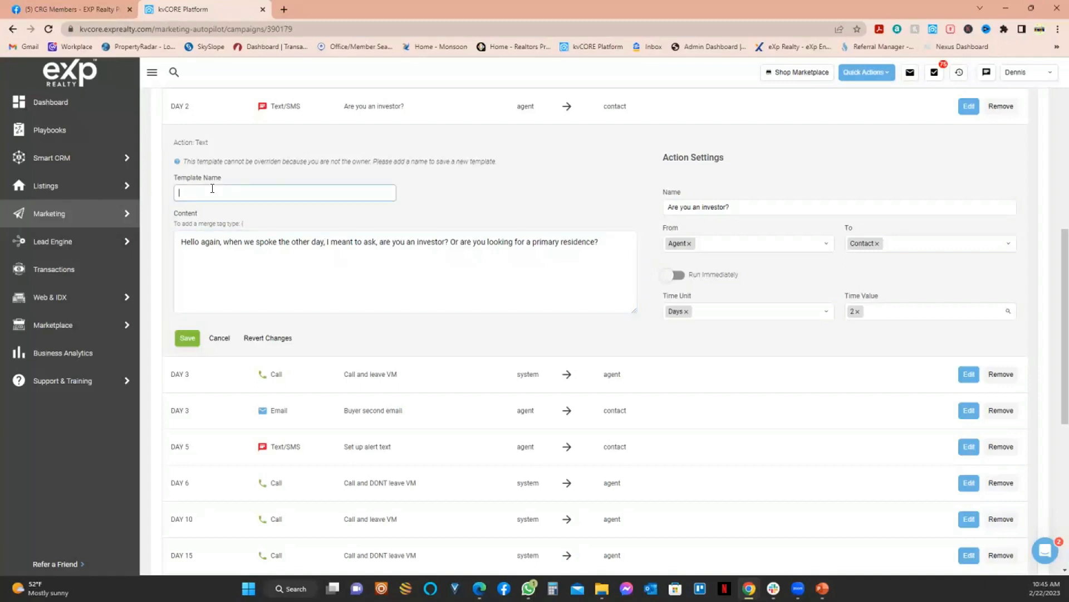
type("*DS- Are you an investor?")
left_click(184, 337)
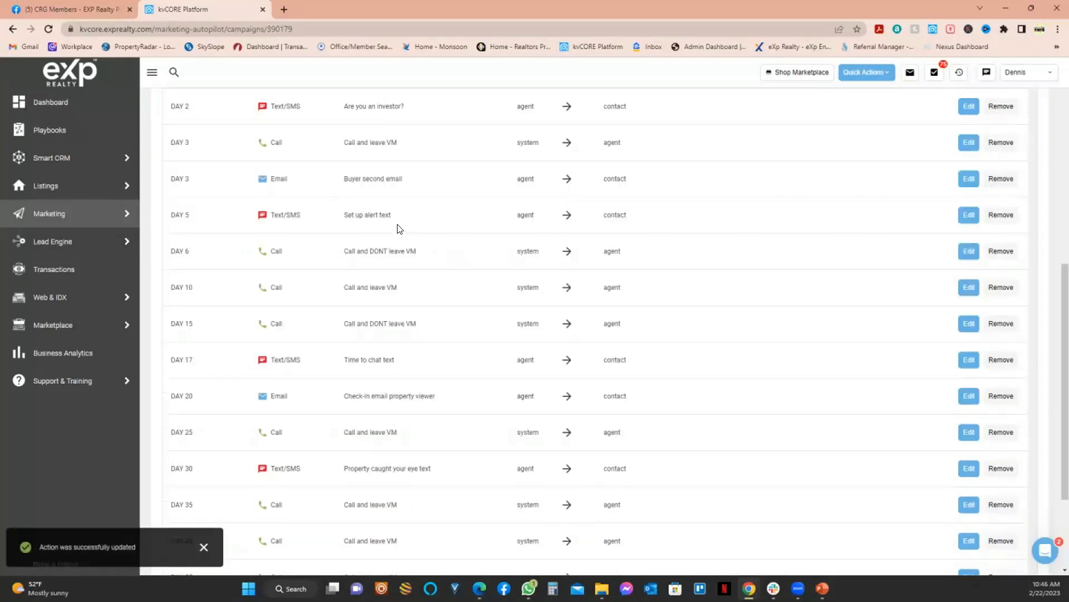
Step: Change the 'Are you an investor?' text delay to 3 Days and save it
scroll(373, 181, "up", 1)
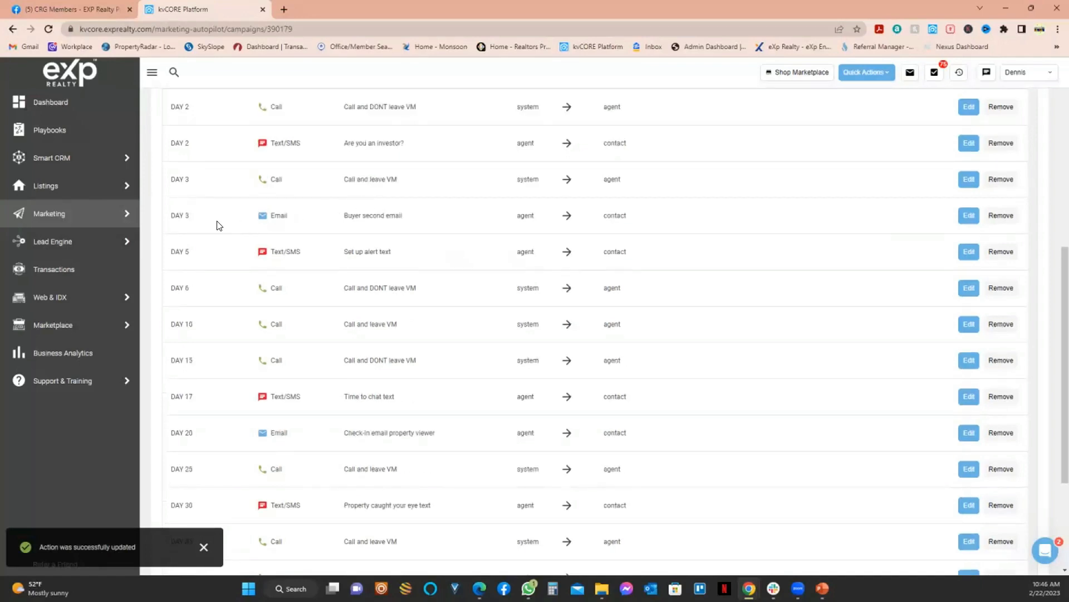
scroll(179, 218, "up", 2)
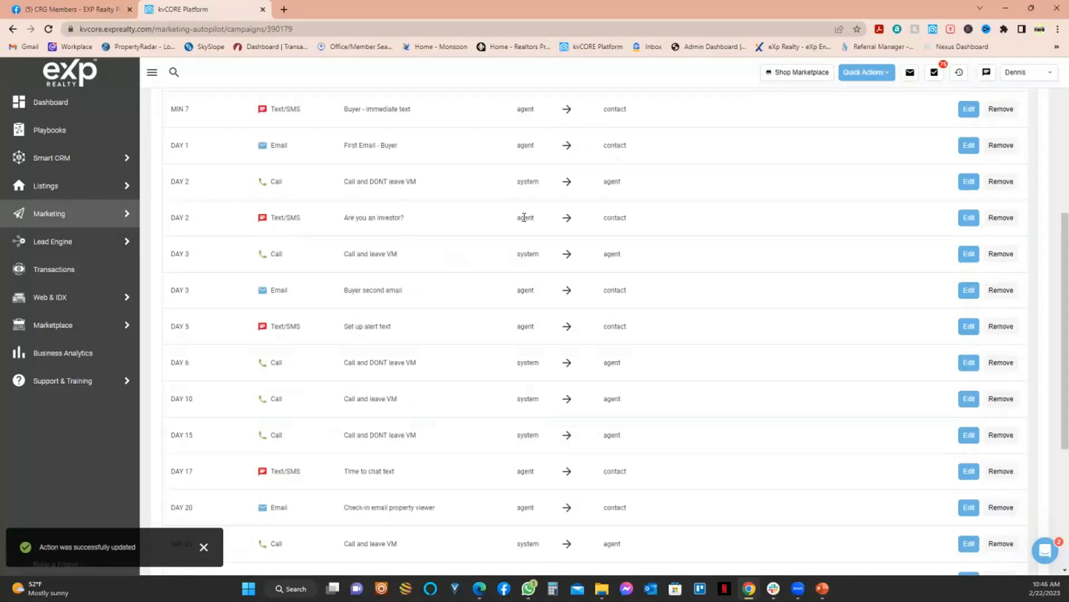
left_click(969, 218)
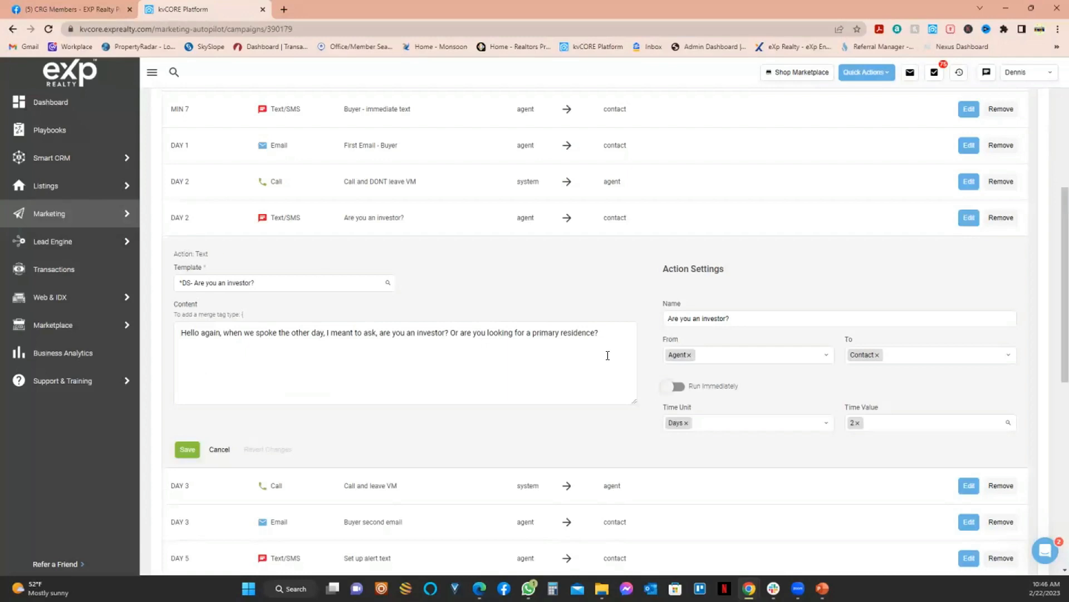
left_click(759, 423)
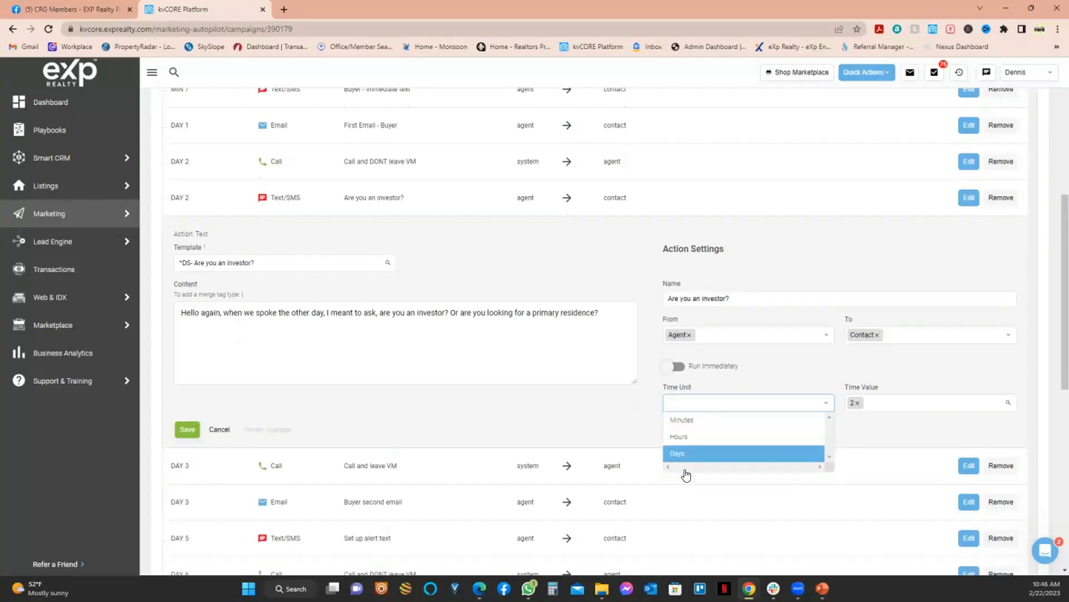
scroll(685, 463, "down", 1)
left_click(908, 363)
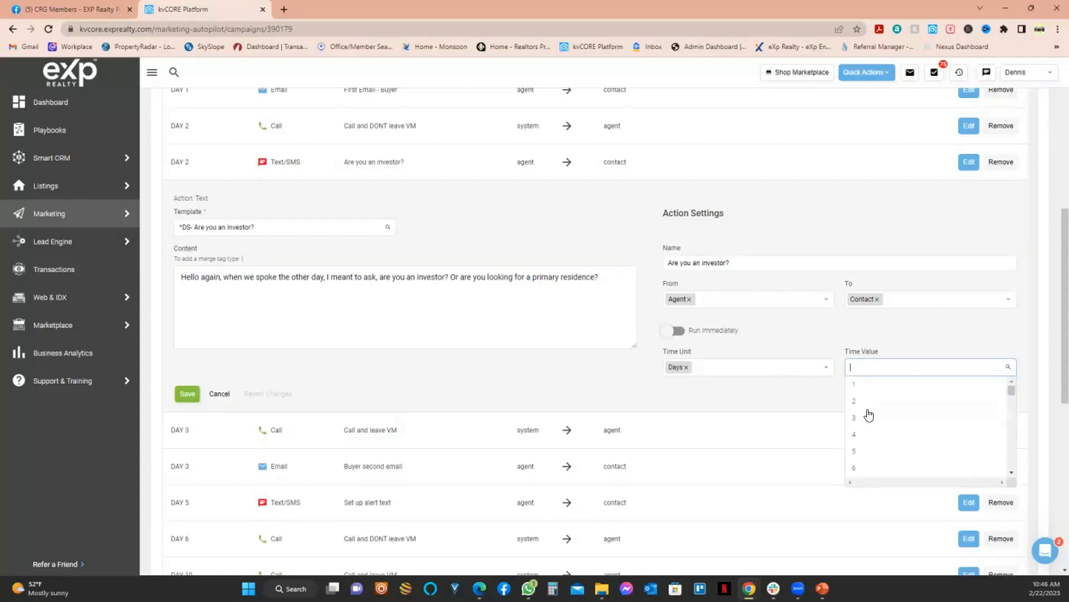
left_click(740, 365)
left_click(891, 368)
left_click(863, 421)
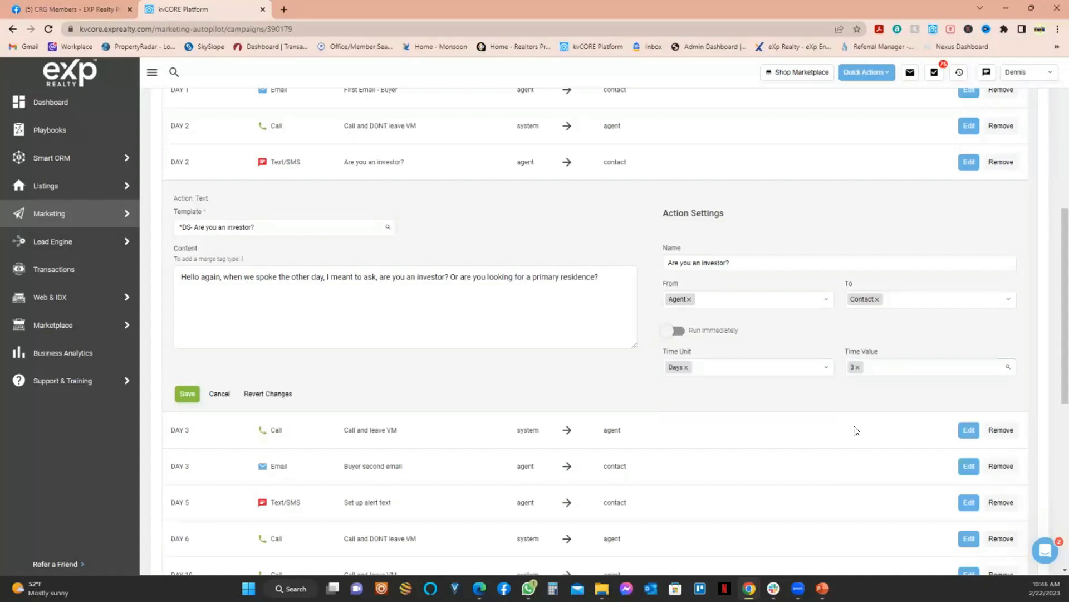
left_click(888, 362)
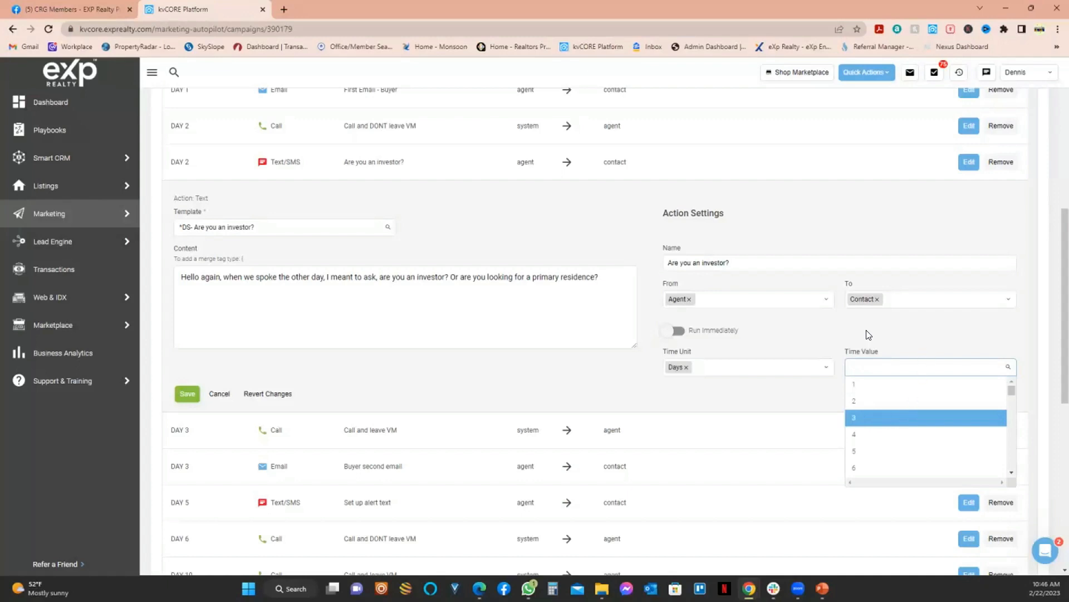
left_click(891, 416)
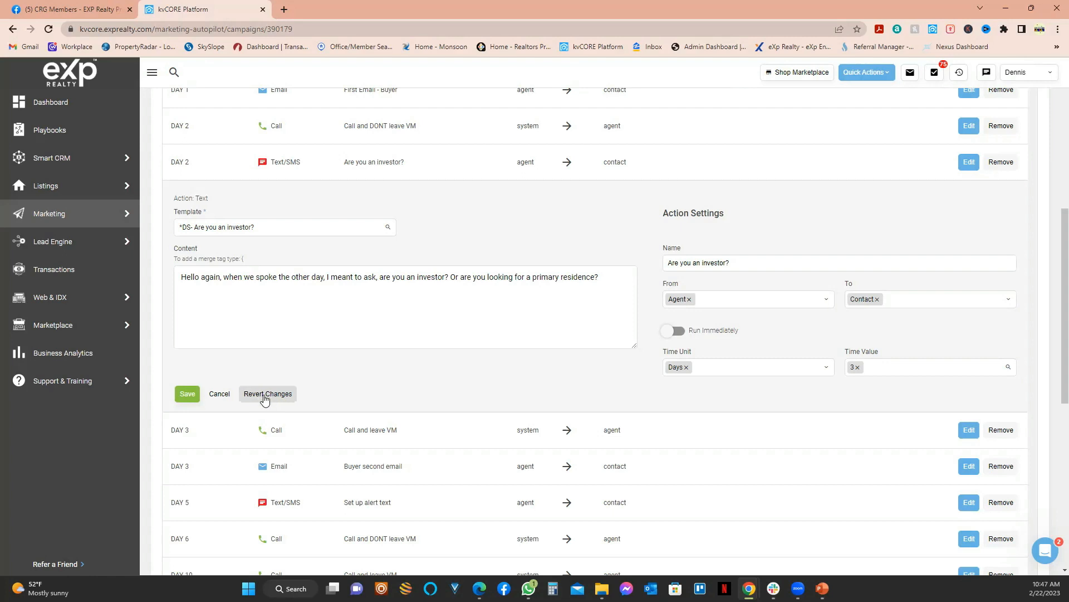
left_click(187, 394)
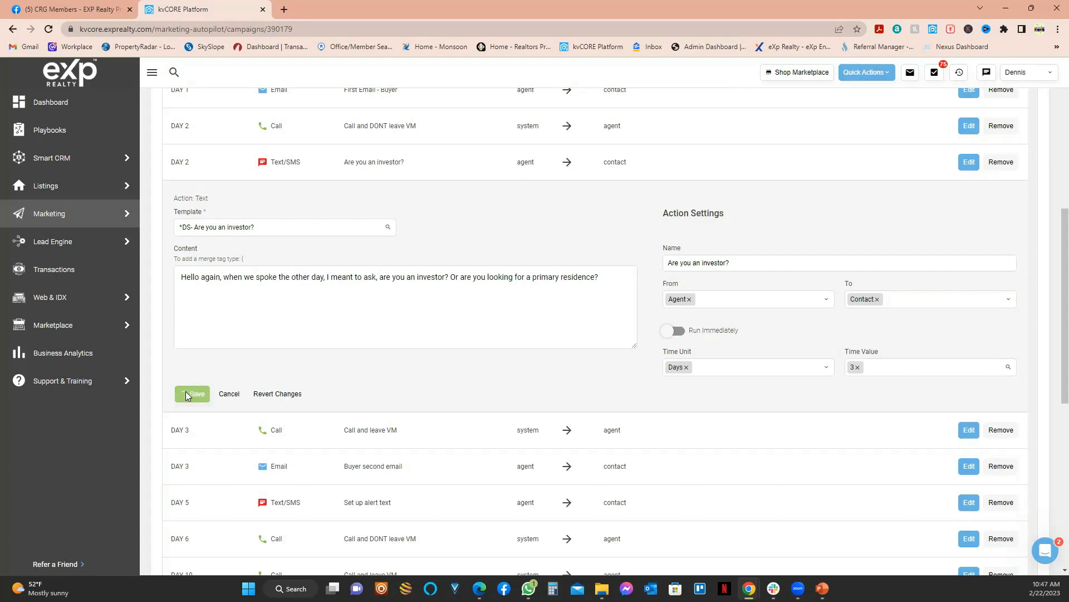
Step: Look over the updated Campaign Actions list, then go back to the Dashboard
scroll(444, 370, "up", 5)
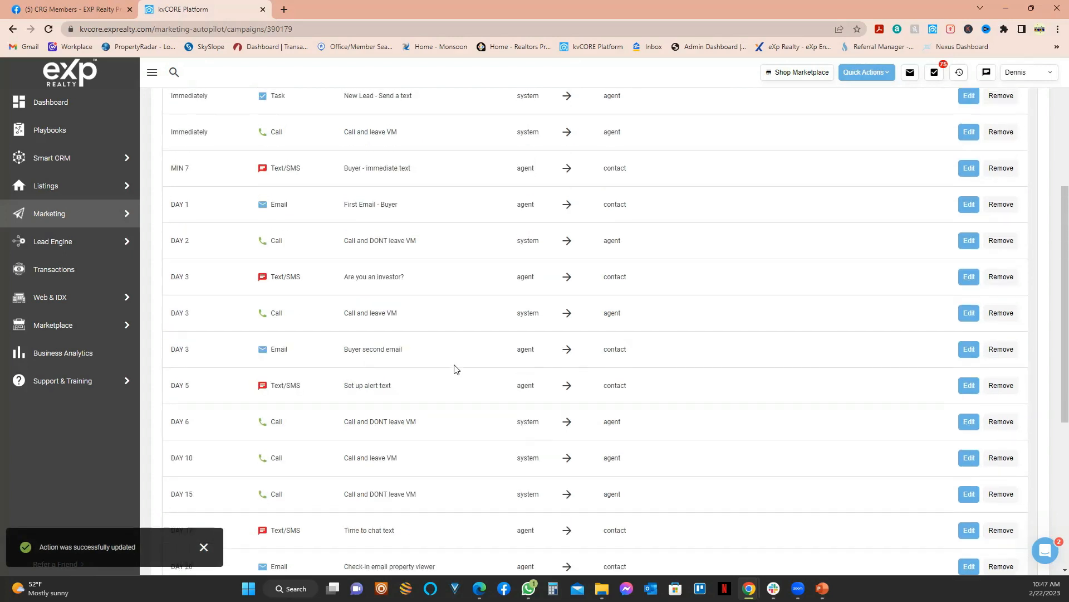
scroll(455, 360, "down", 1)
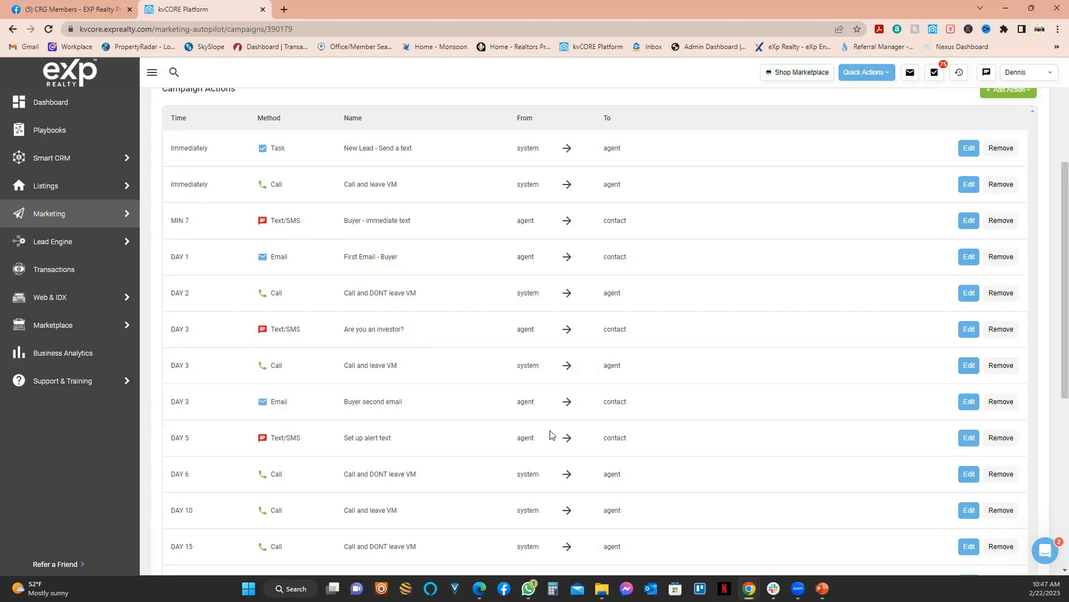
scroll(394, 401, "down", 1)
scroll(295, 335, "down", 2)
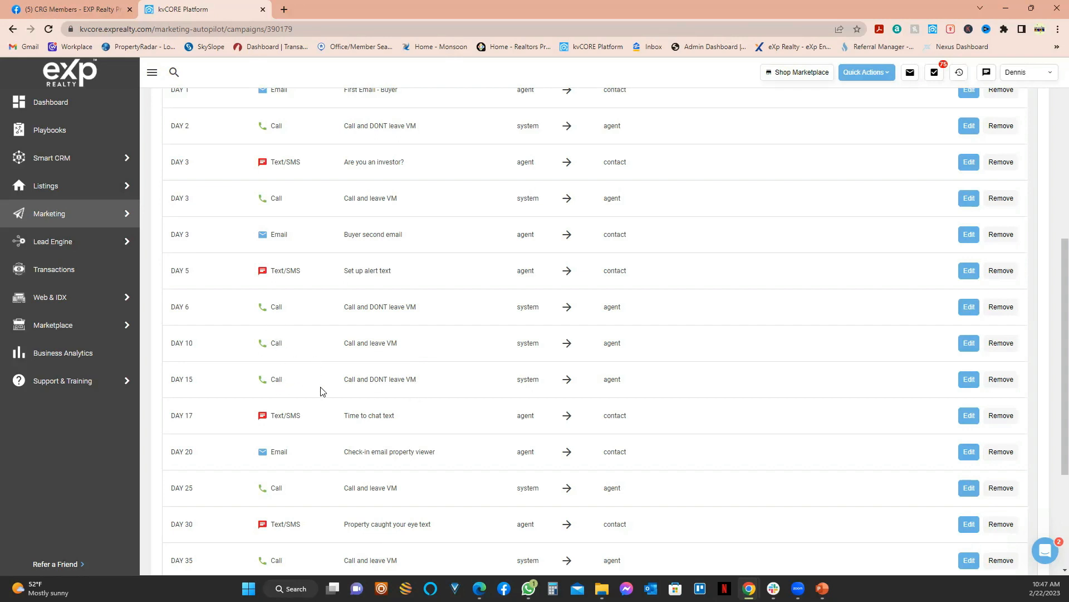
scroll(567, 390, "up", 4)
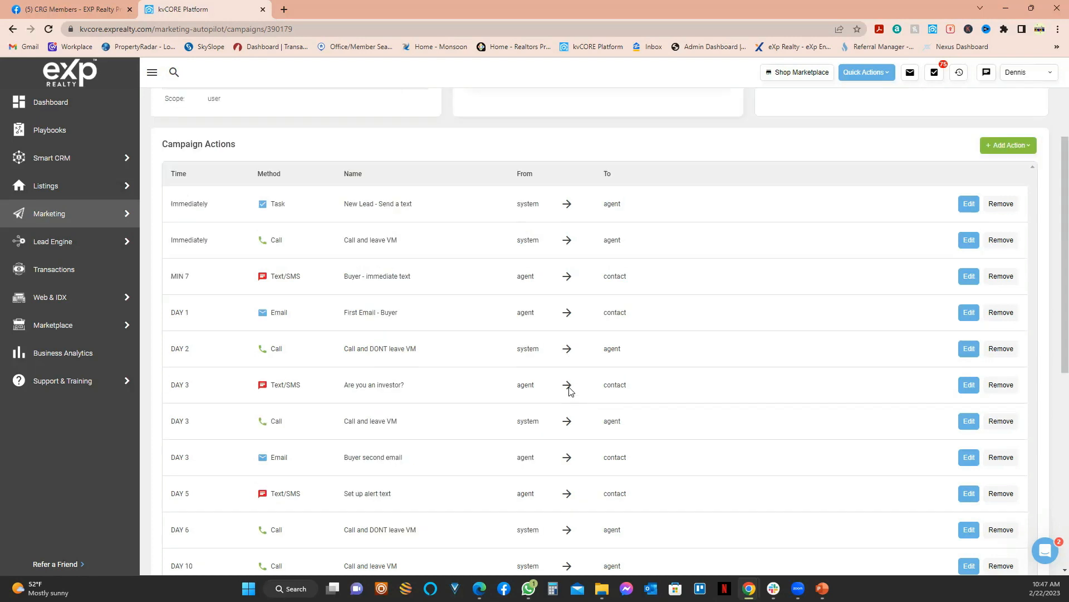
scroll(561, 359, "up", 3)
left_click(59, 115)
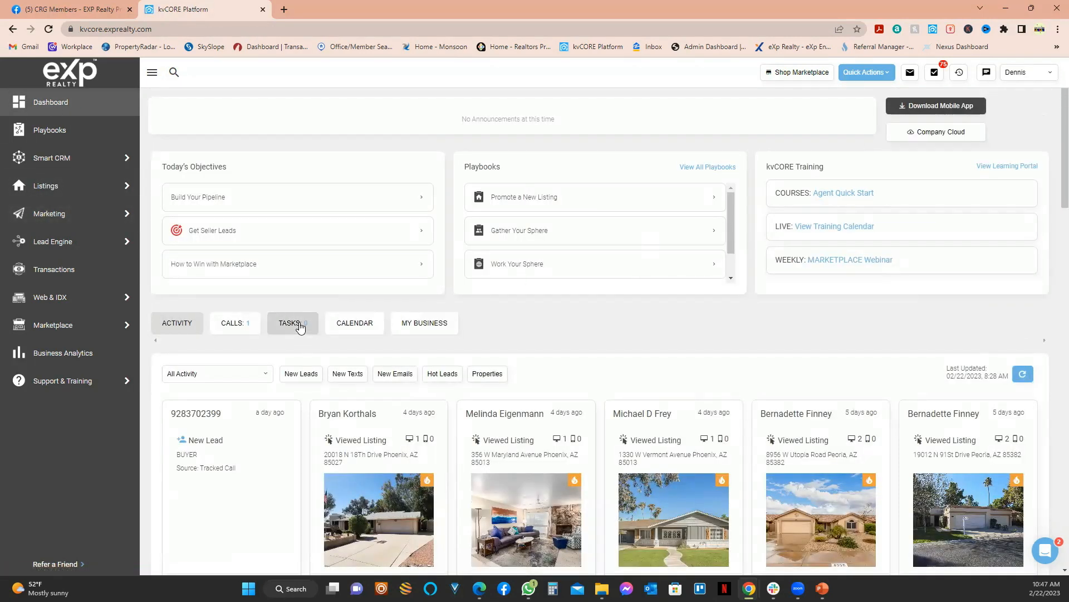
Step: Show the dashboard's due calls and scroll to the first Due Today contact
left_click(239, 325)
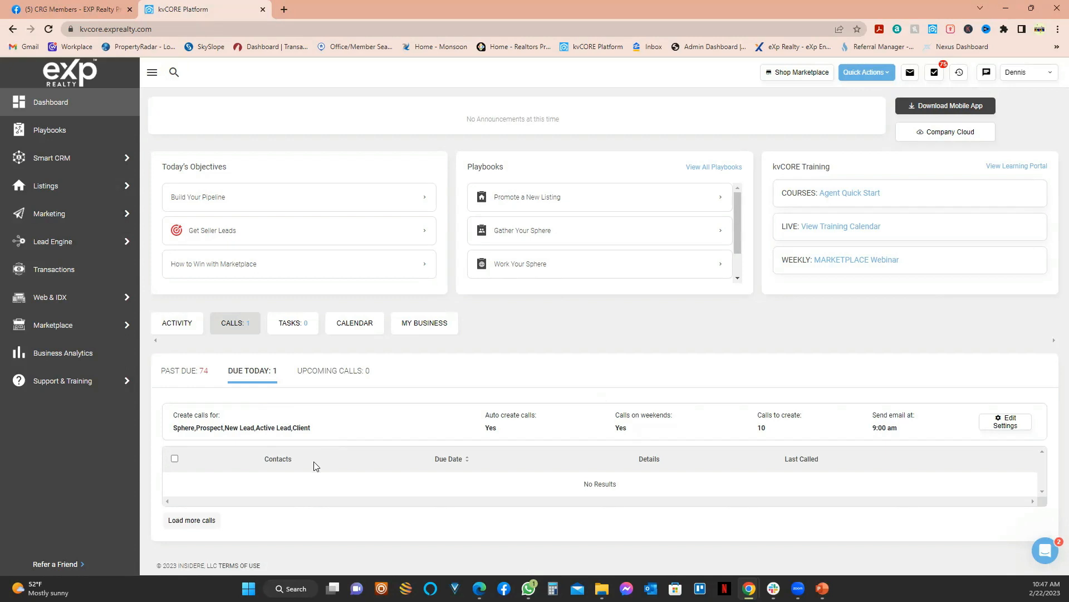
scroll(292, 446, "down", 3)
scroll(245, 342, "down", 3)
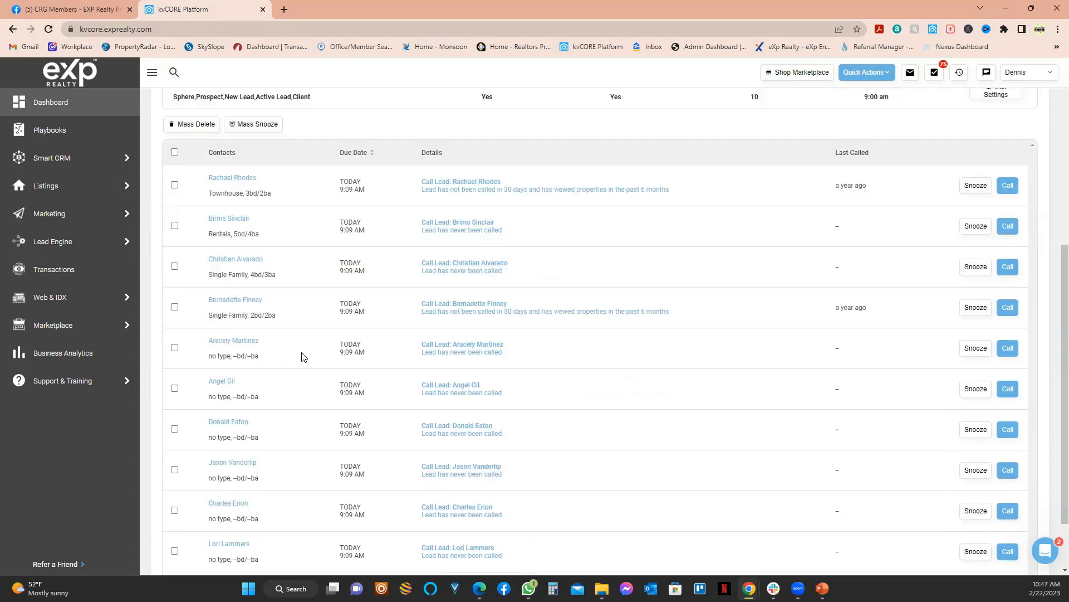
scroll(468, 278, "down", 1)
scroll(440, 378, "up", 3)
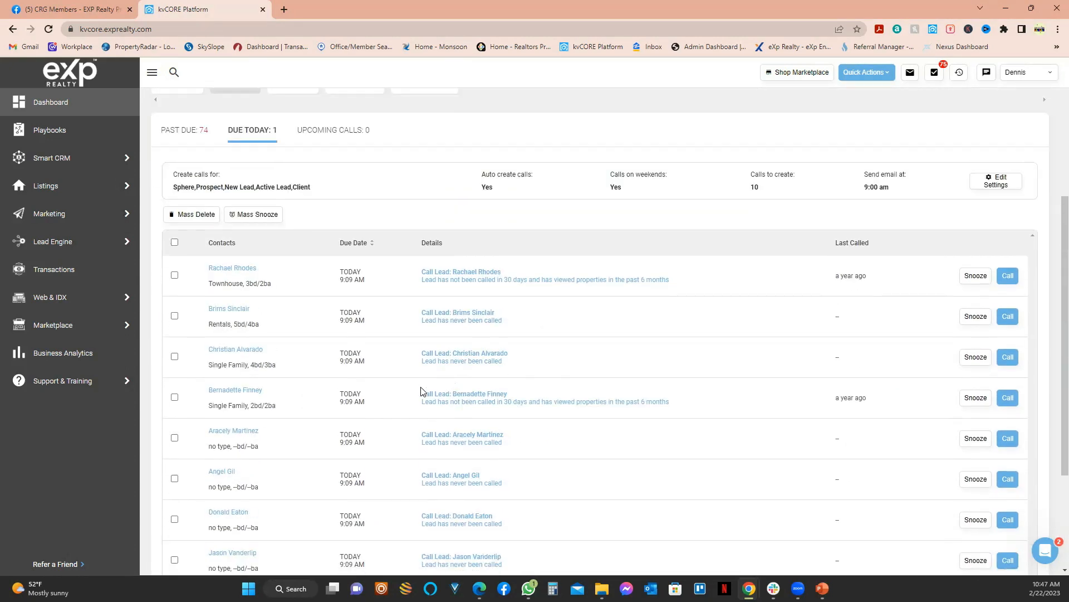
scroll(355, 353, "down", 3)
scroll(337, 508, "up", 2)
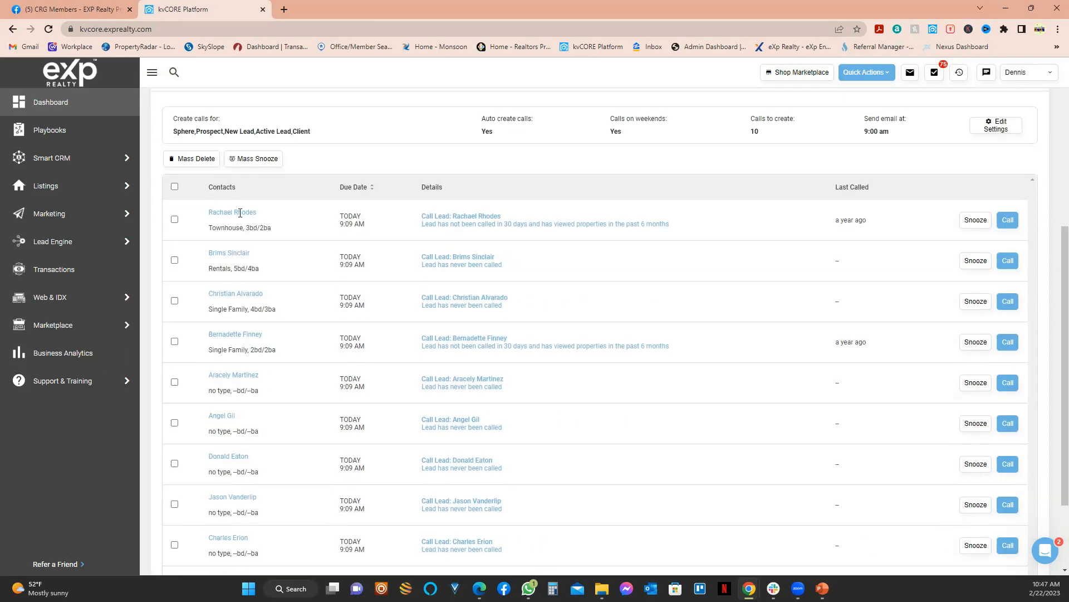
scroll(280, 285, "up", 1)
scroll(280, 288, "up", 3)
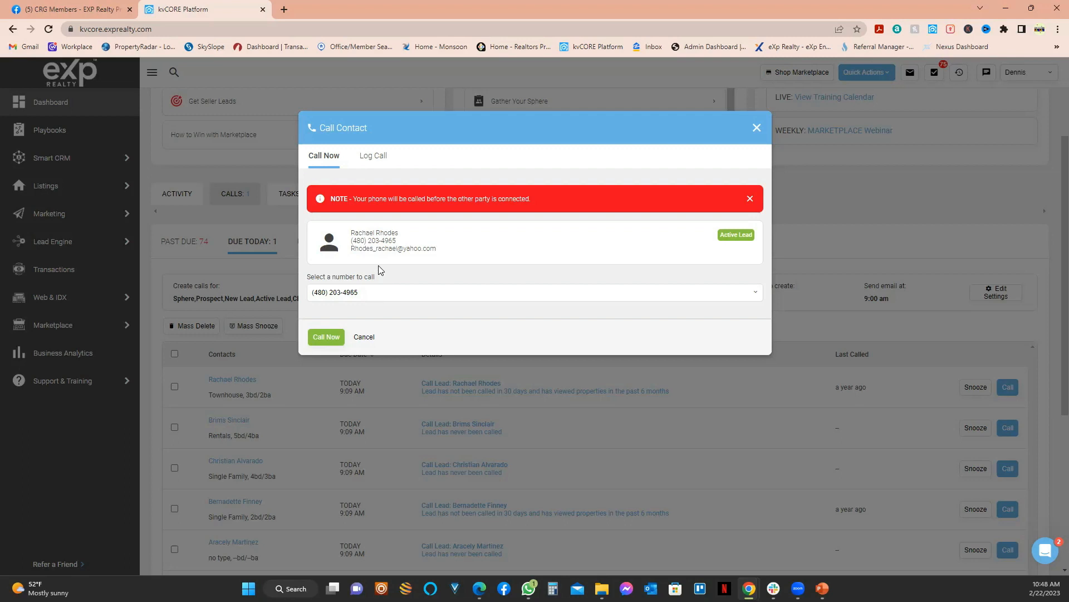
Step: Select the lead's complete phone number in the Call Contact dialog
double_click(389, 241)
left_click(352, 241, "shift")
Step: Close the call dialog, filter My Campaigns by '*DS', and open *DS- New Lead Buyer
left_click(755, 129)
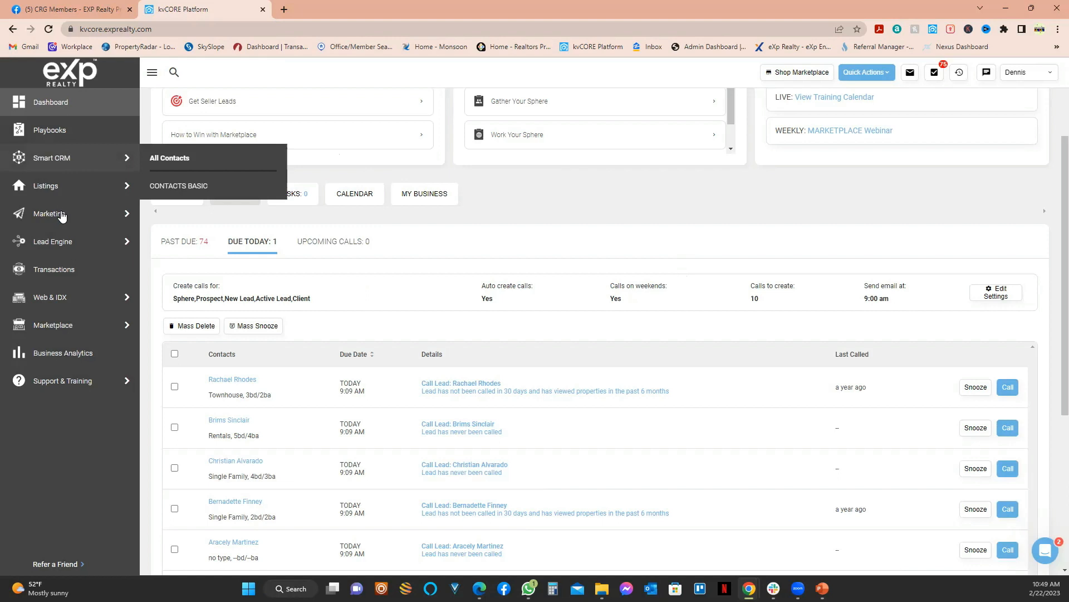
mouse_move(134, 220)
left_click(193, 243)
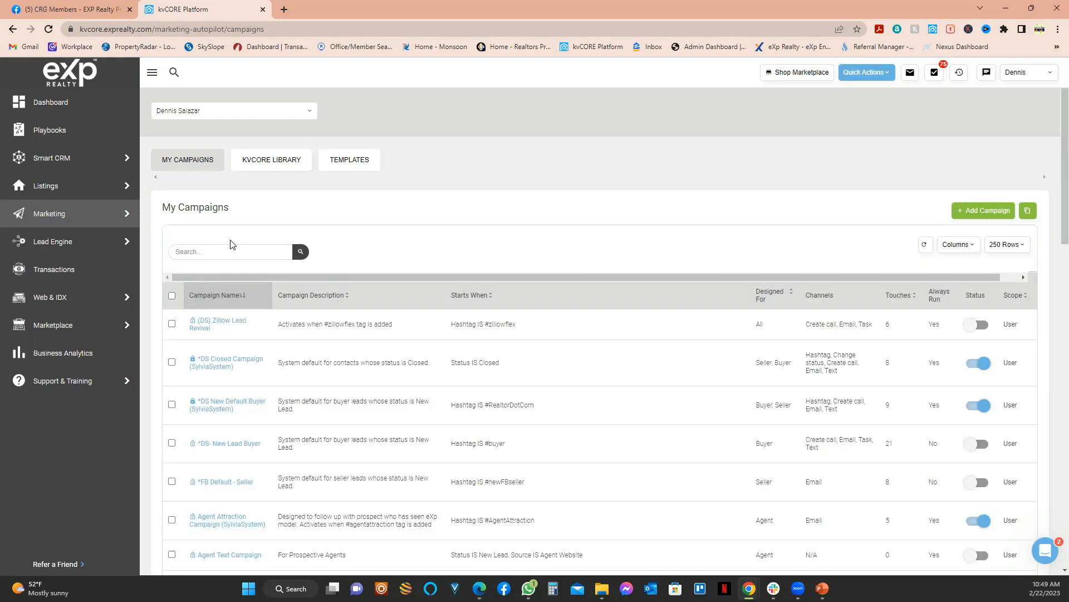
left_click(191, 251)
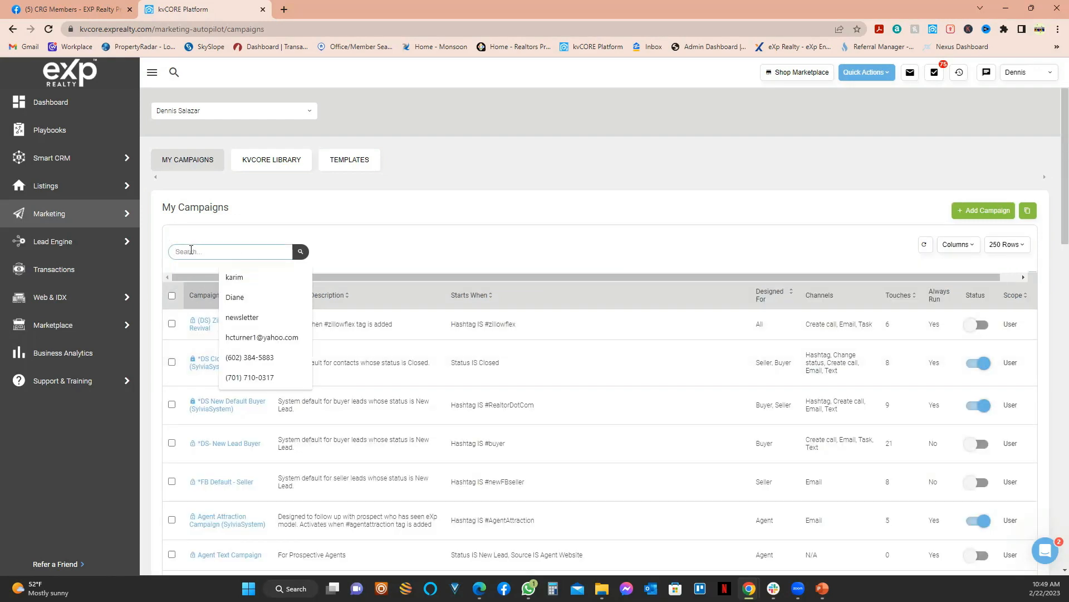
type("*DS")
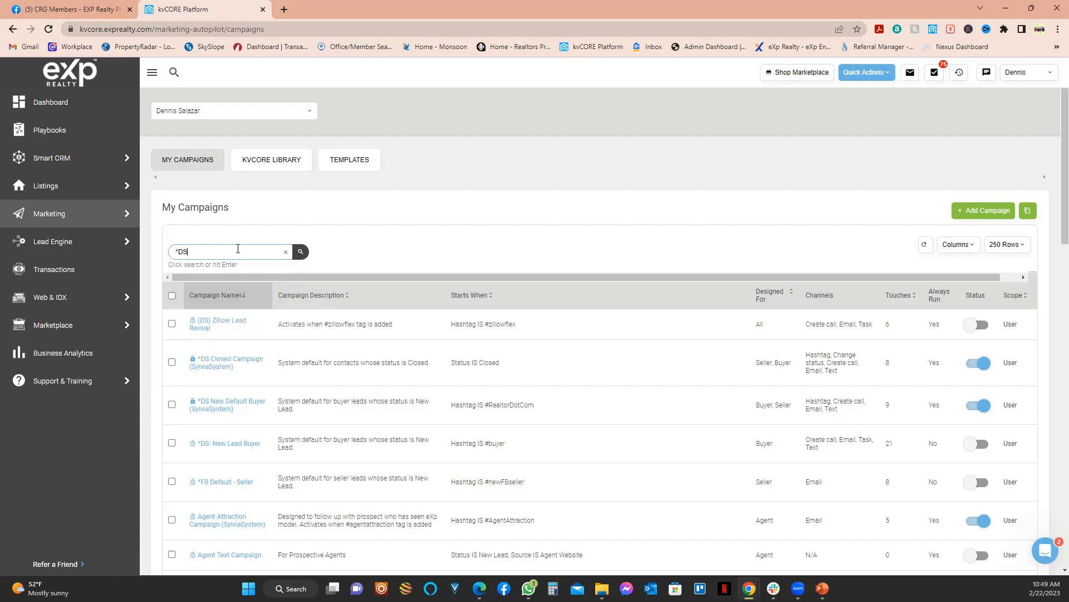
left_click(301, 253)
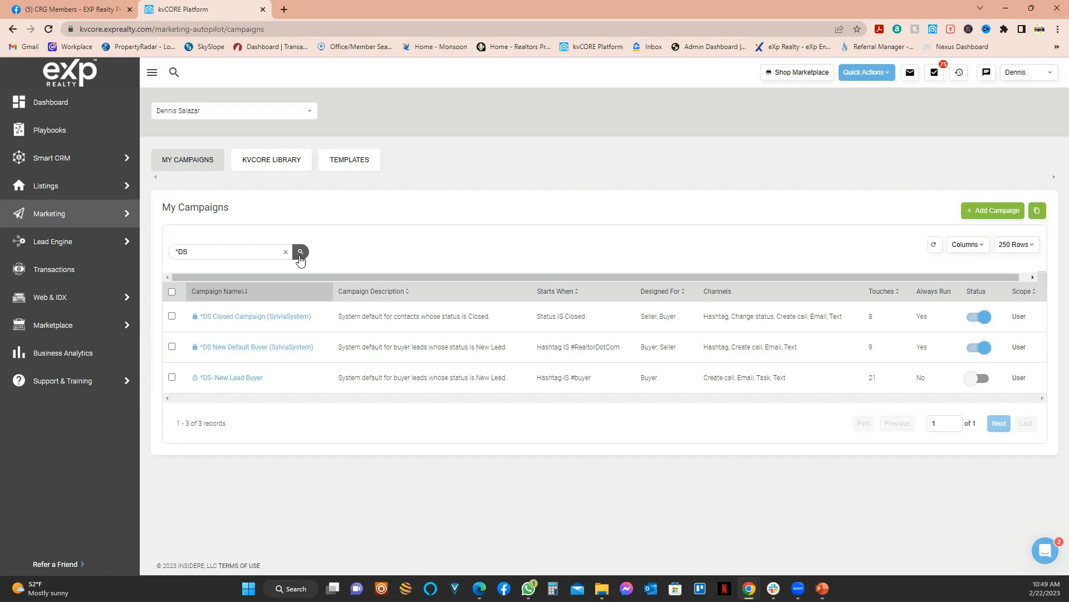
left_click(246, 378)
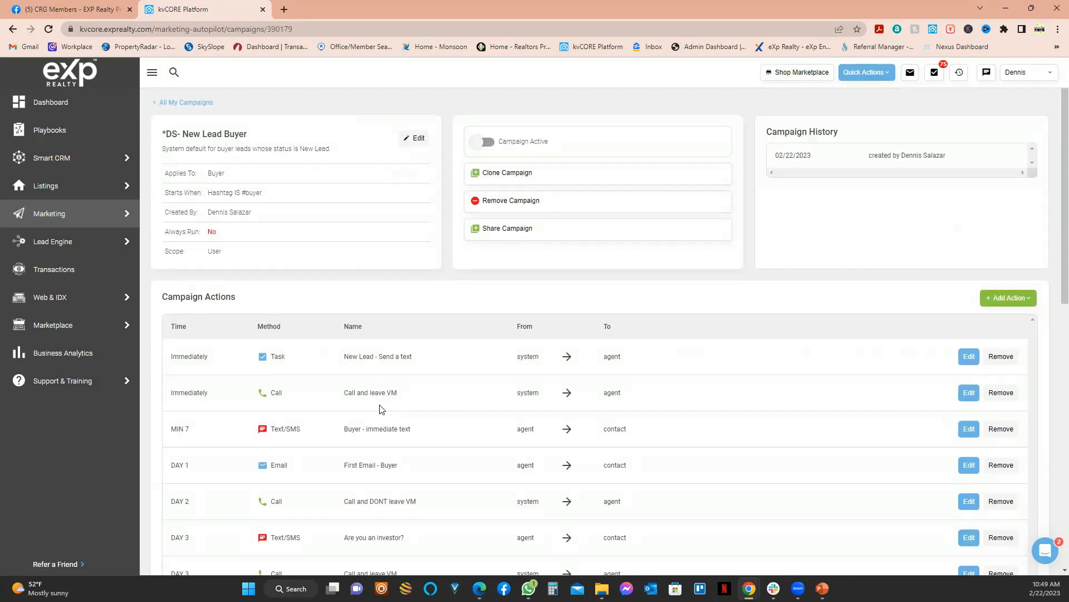
scroll(379, 410, "down", 5)
scroll(380, 390, "down", 5)
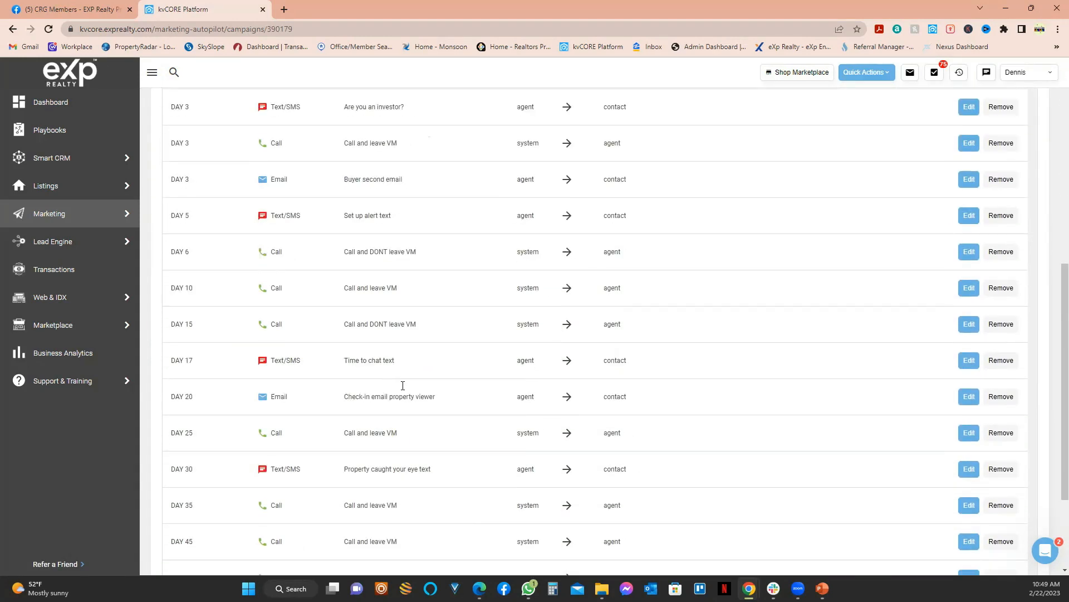
scroll(492, 327, "up", 8)
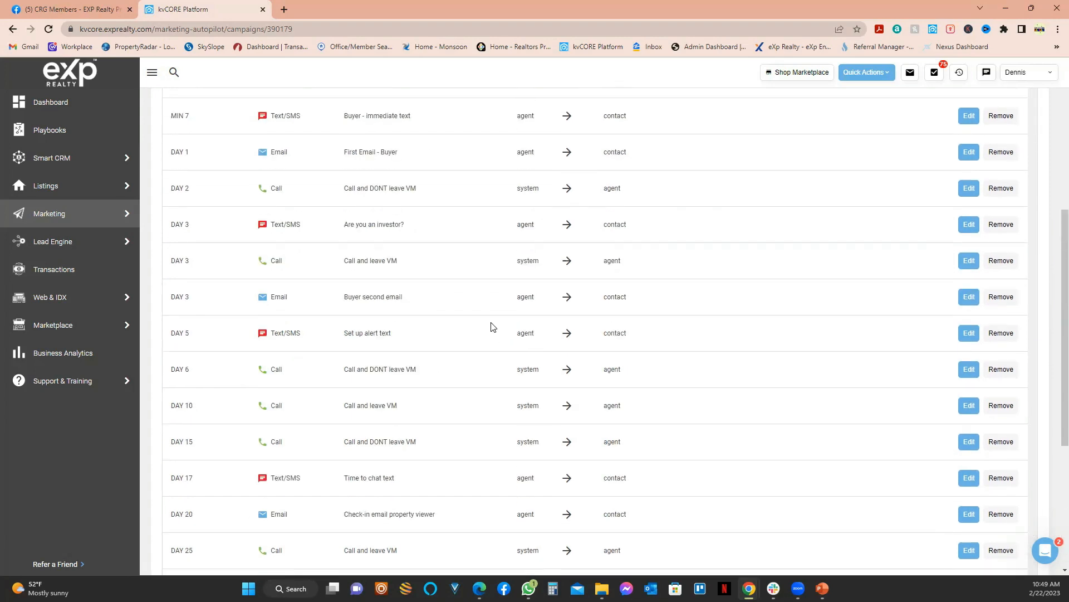
scroll(416, 351, "down", 4)
scroll(426, 373, "down", 4)
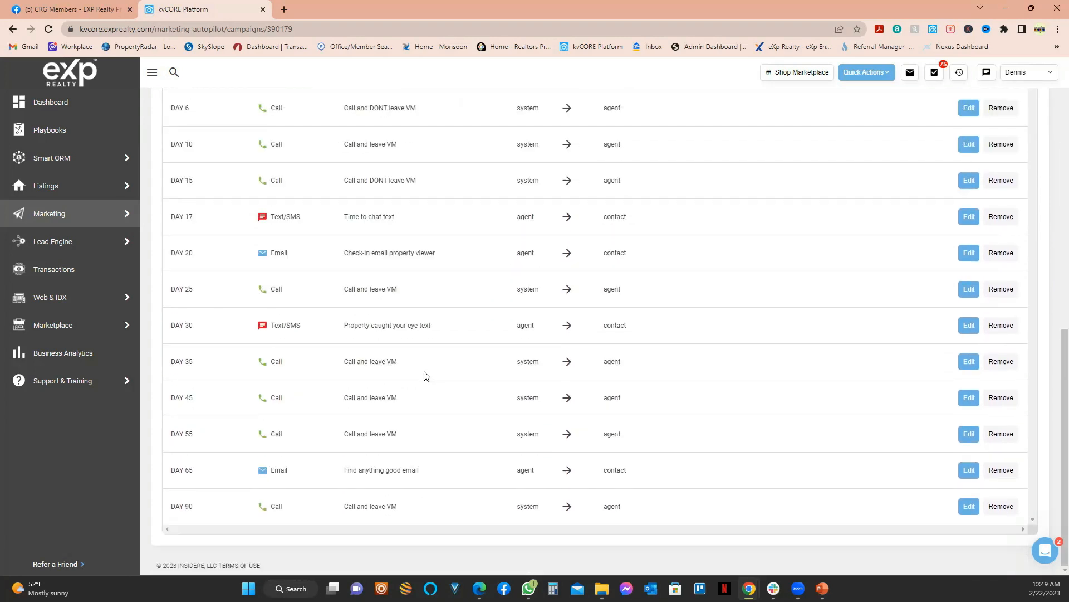
scroll(427, 375, "up", 5)
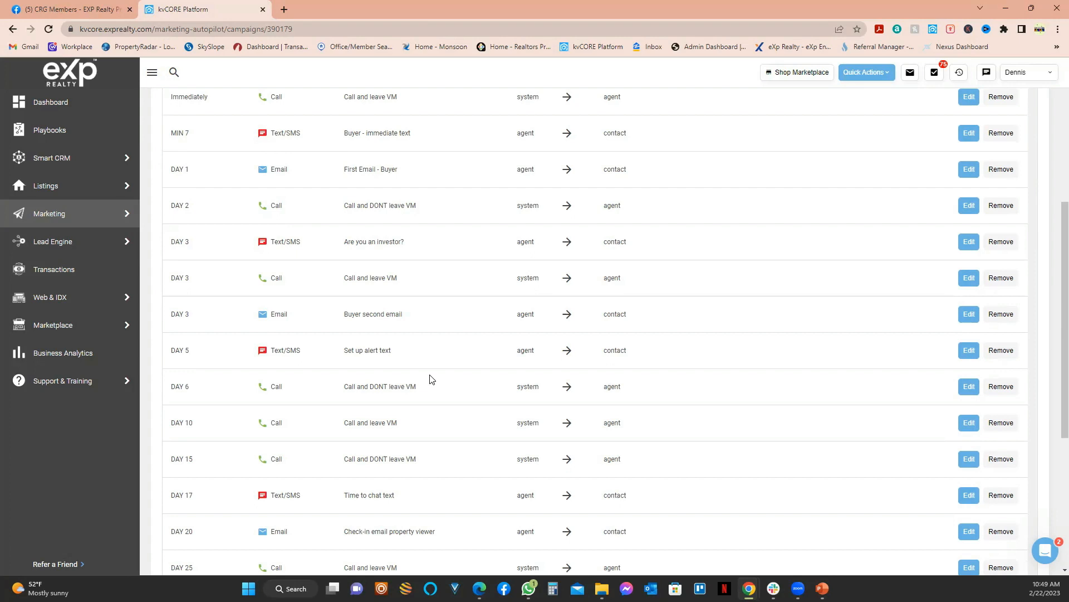
scroll(434, 379, "up", 5)
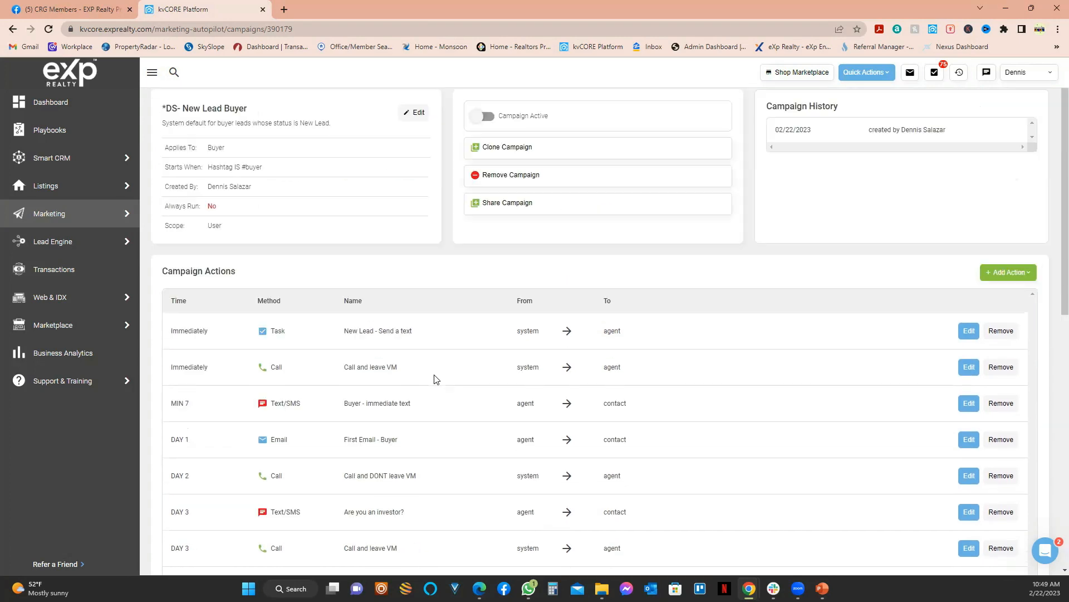
scroll(436, 379, "down", 5)
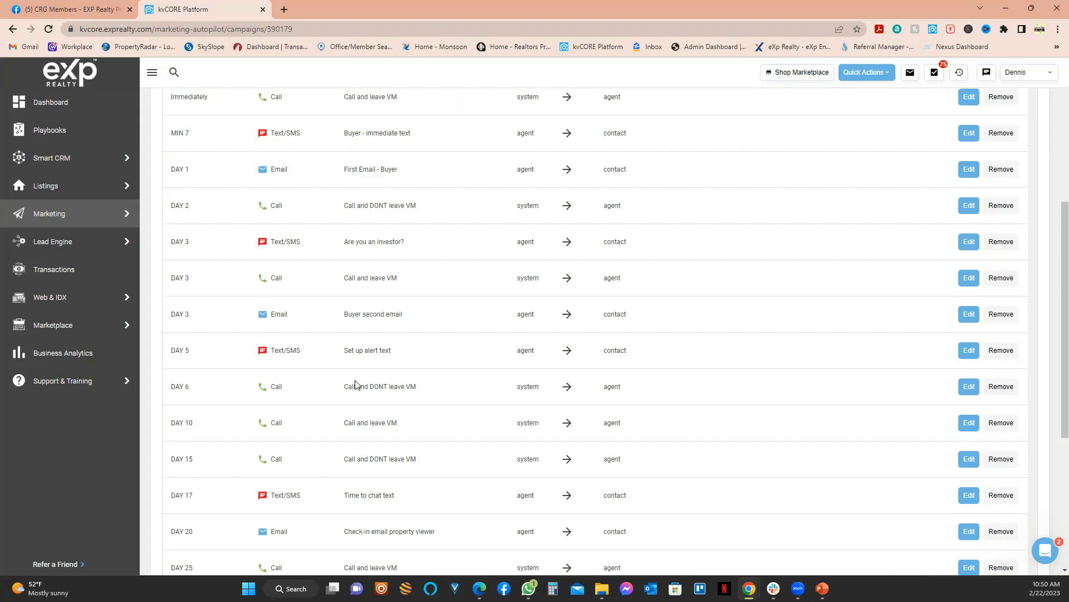
scroll(951, 366, "up", 5)
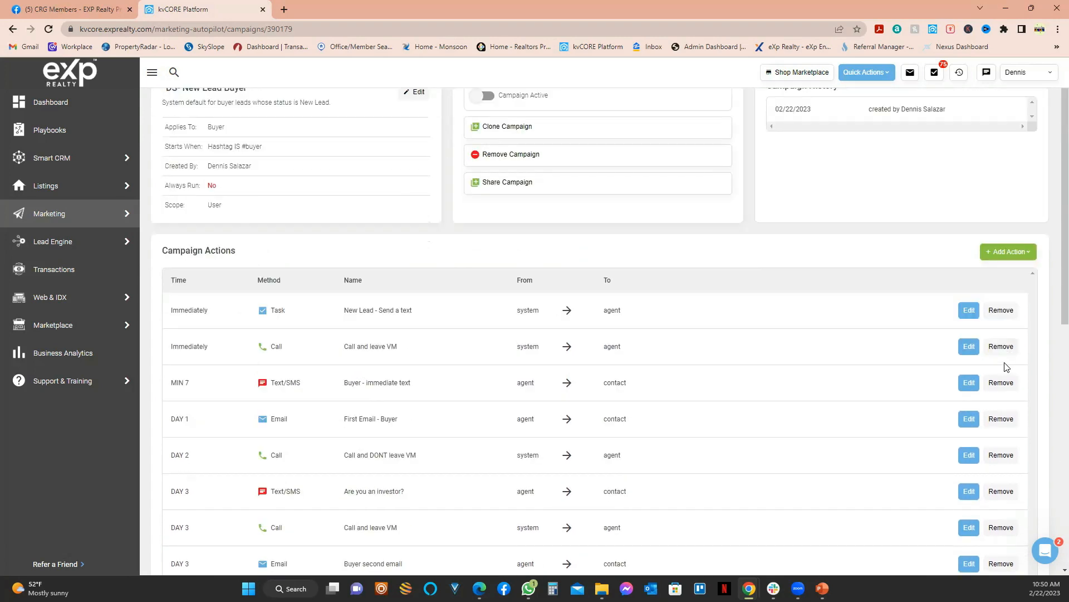
scroll(642, 385, "down", 7)
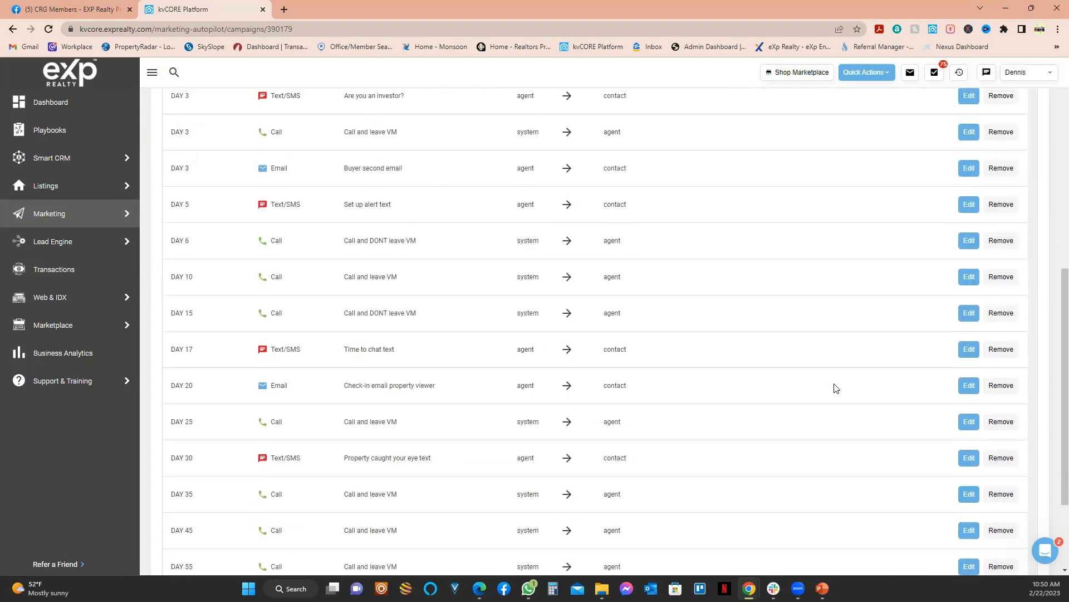
scroll(910, 413, "up", 4)
scroll(572, 490, "down", 4)
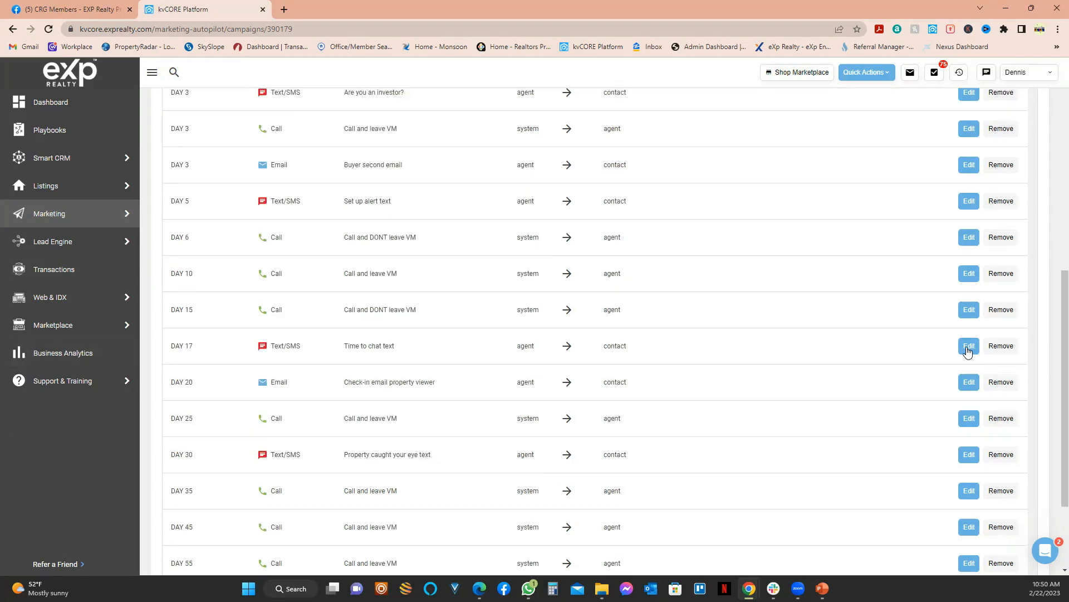
mouse_move(106, 324)
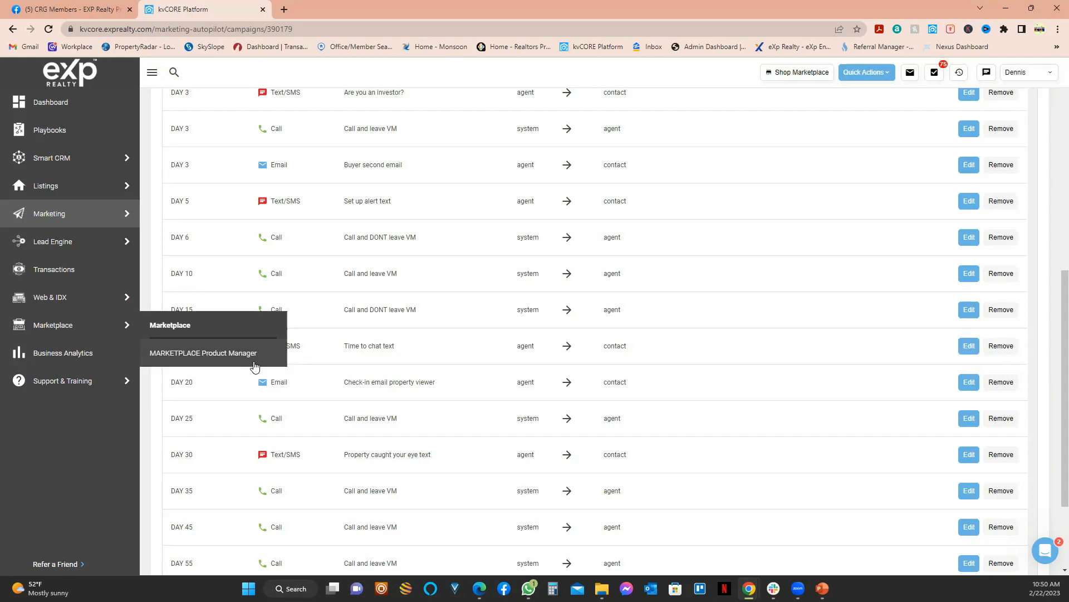
left_click(968, 346)
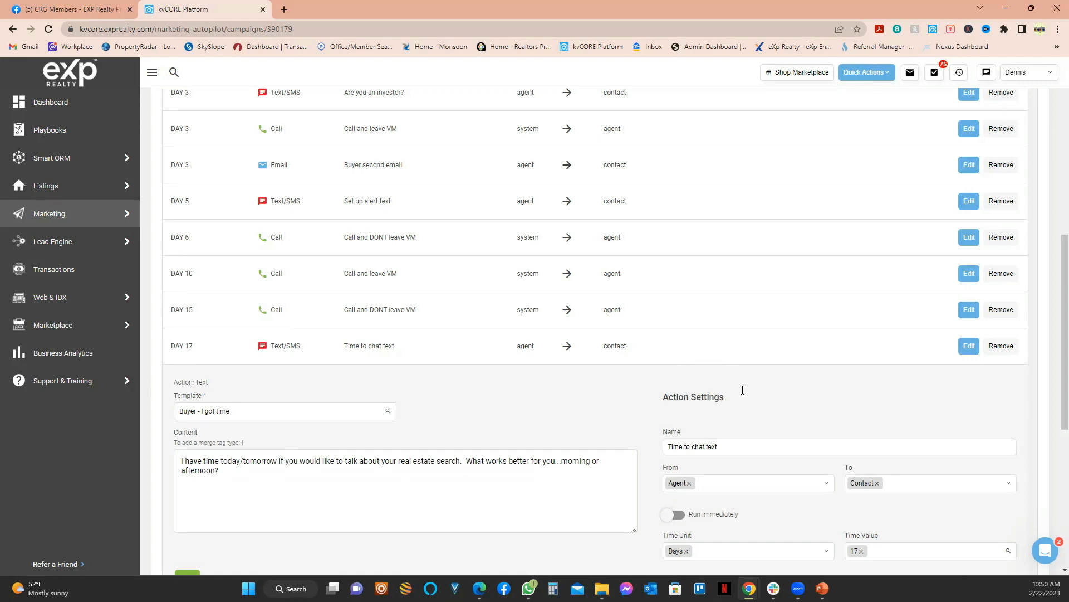
scroll(370, 406, "down", 6)
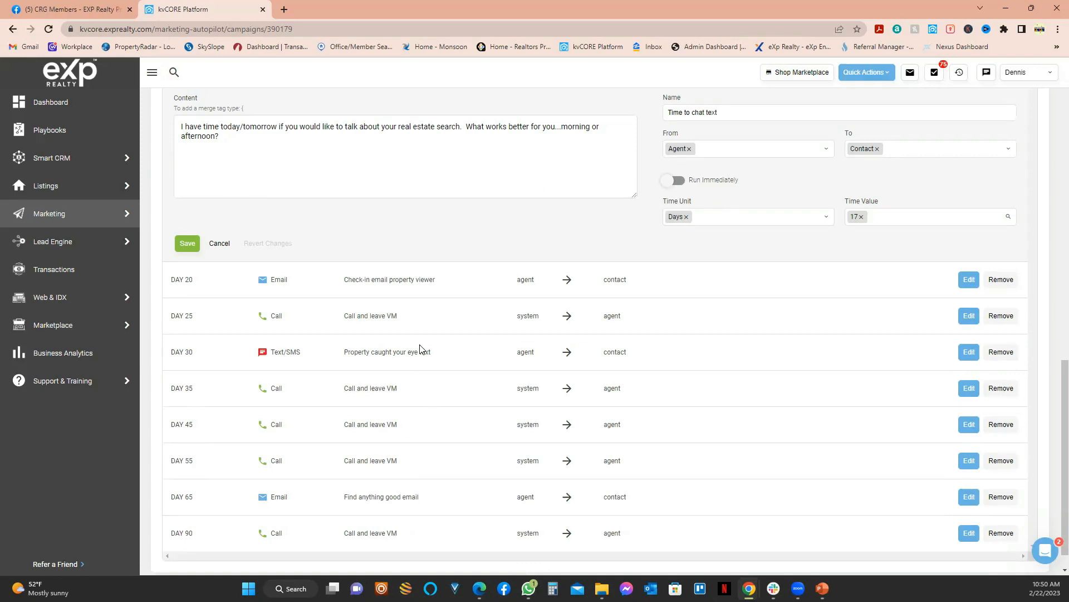
scroll(420, 349, "down", 1)
scroll(419, 357, "up", 7)
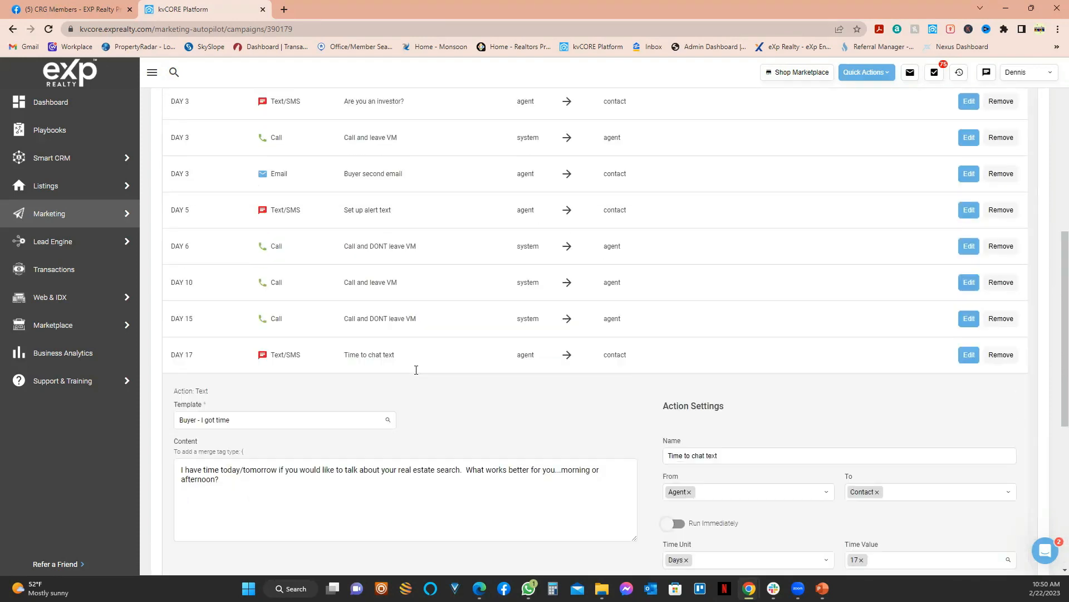
scroll(416, 370, "up", 8)
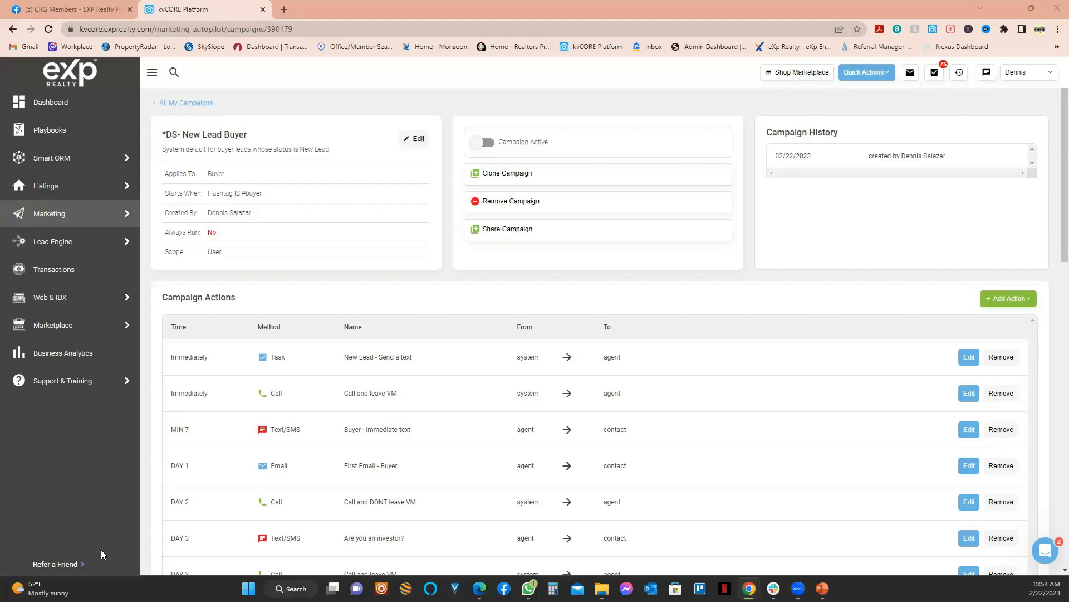
scroll(556, 496, "down", 4)
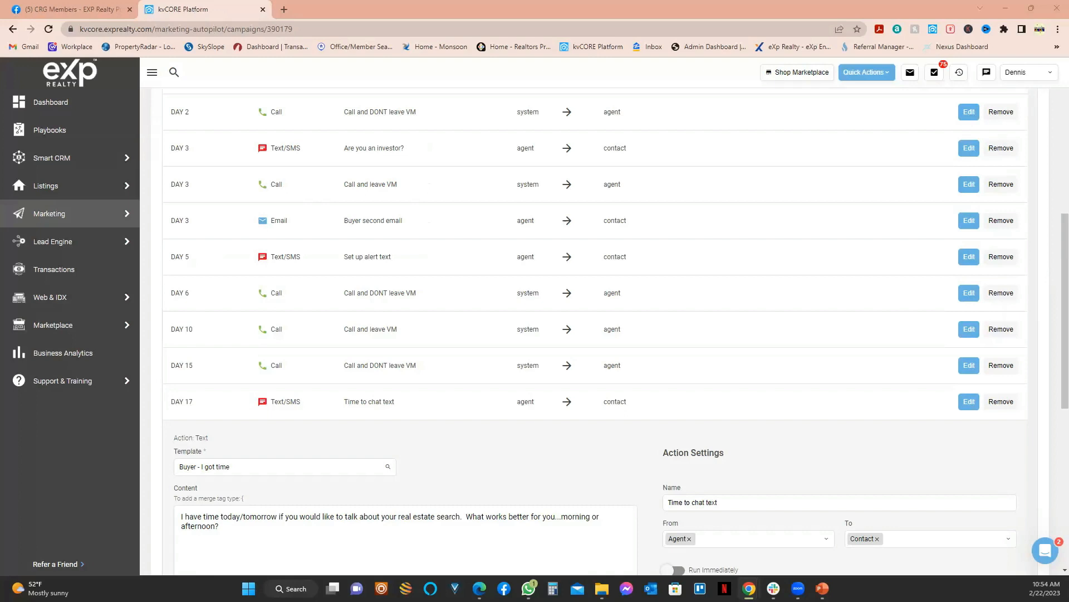
scroll(490, 312, "up", 1)
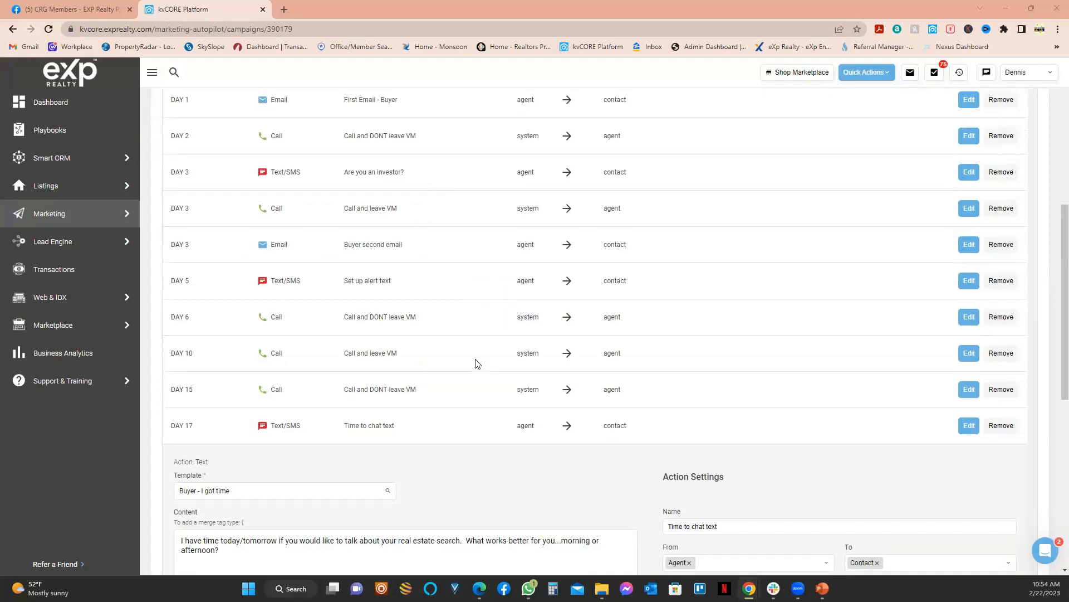
scroll(468, 350, "up", 4)
scroll(476, 346, "down", 2)
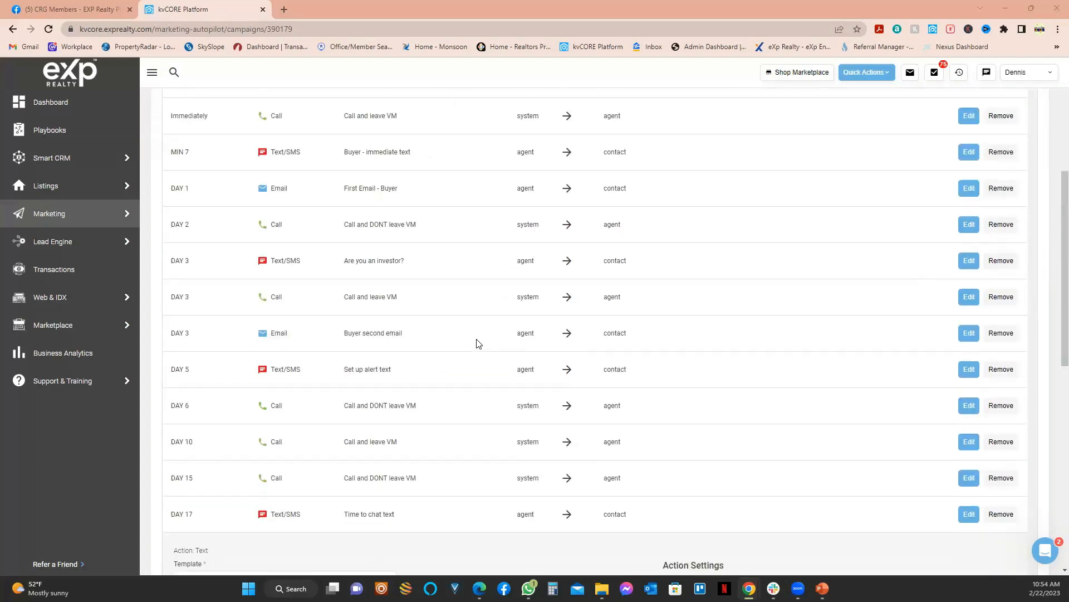
scroll(477, 343, "down", 3)
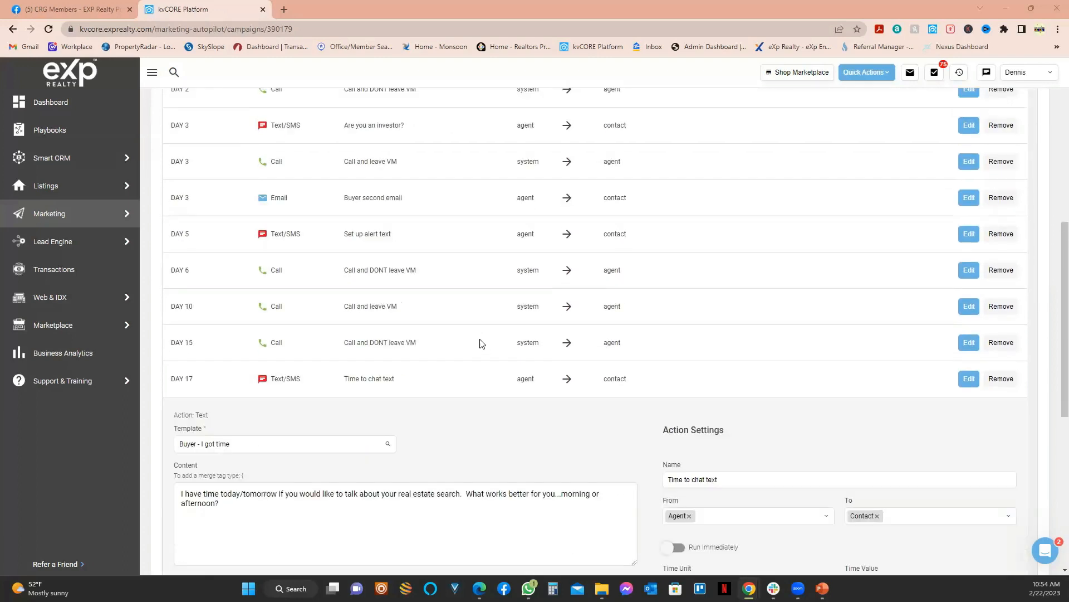
scroll(482, 343, "up", 2)
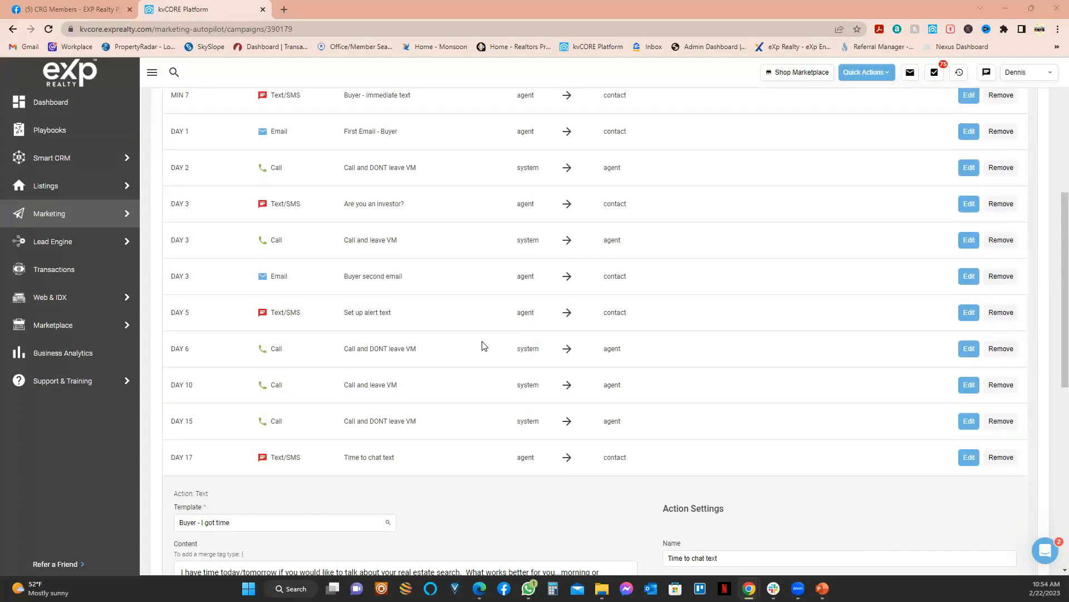
scroll(484, 348, "down", 10)
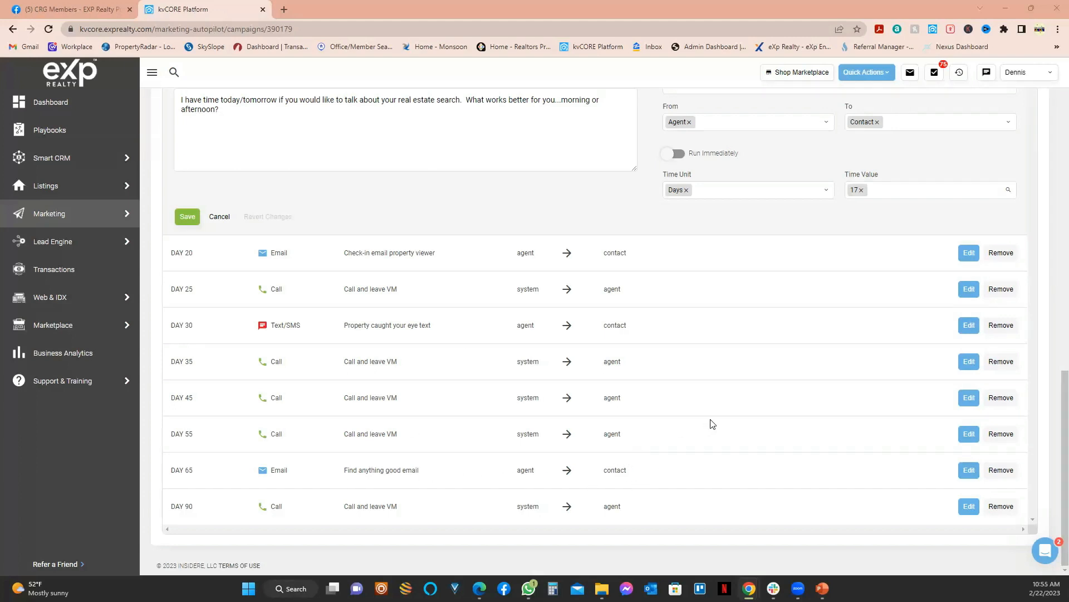
scroll(796, 427, "up", 15)
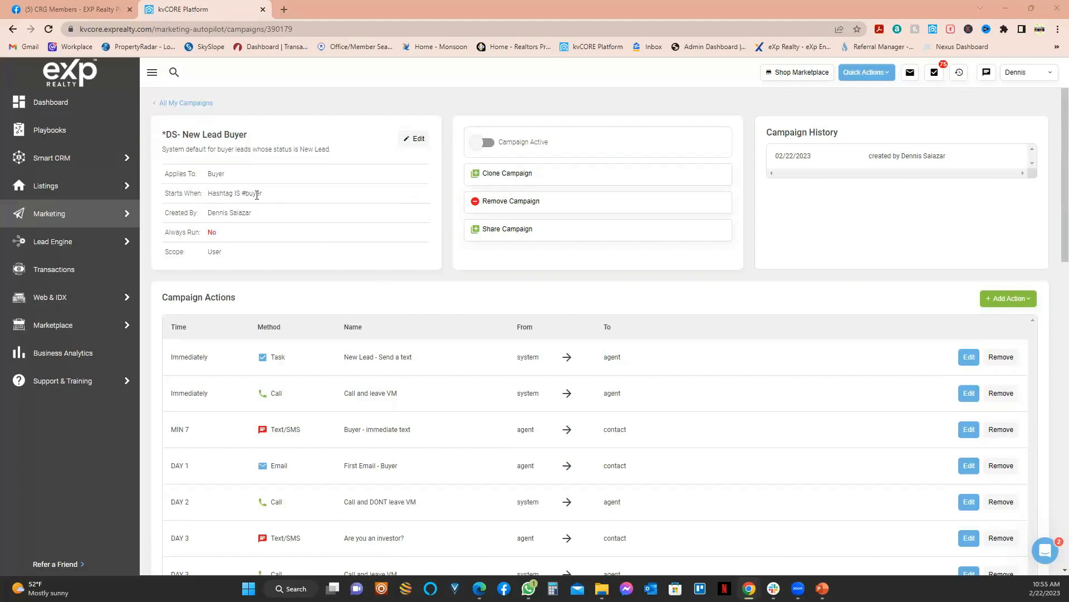
left_click_drag(262, 194, 241, 194)
Step: Replace the campaign's trigger hashtag with wesbsitebuyer
left_click(418, 139)
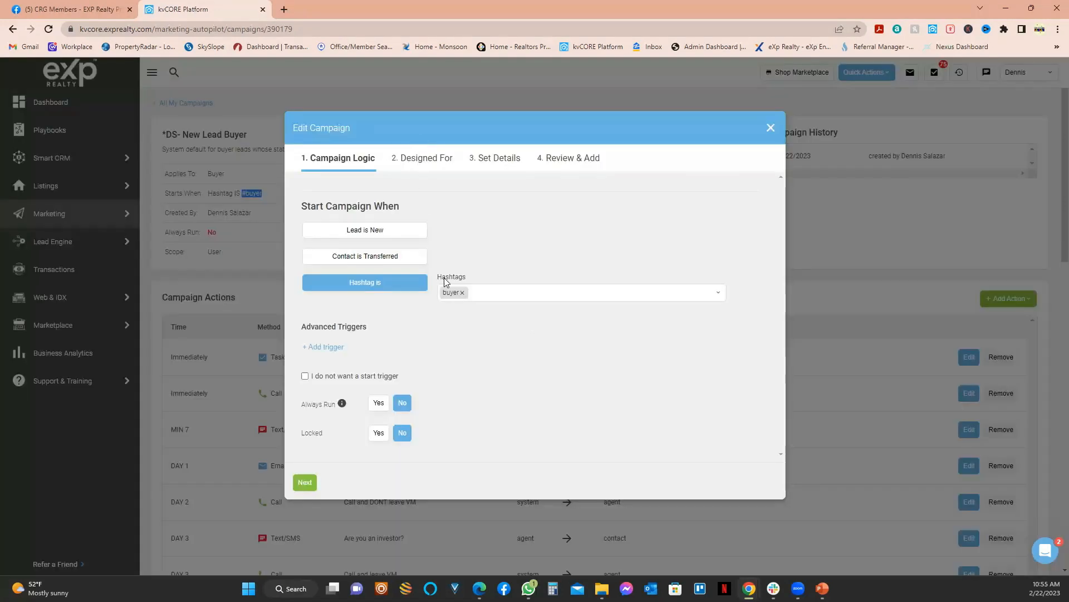
left_click(488, 293)
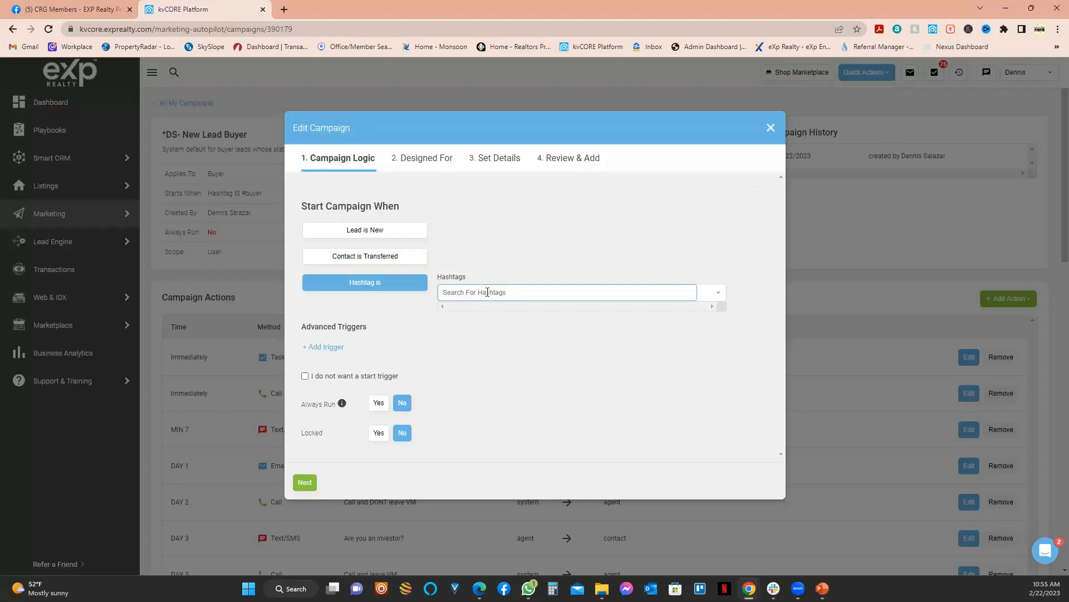
type("wesbsit")
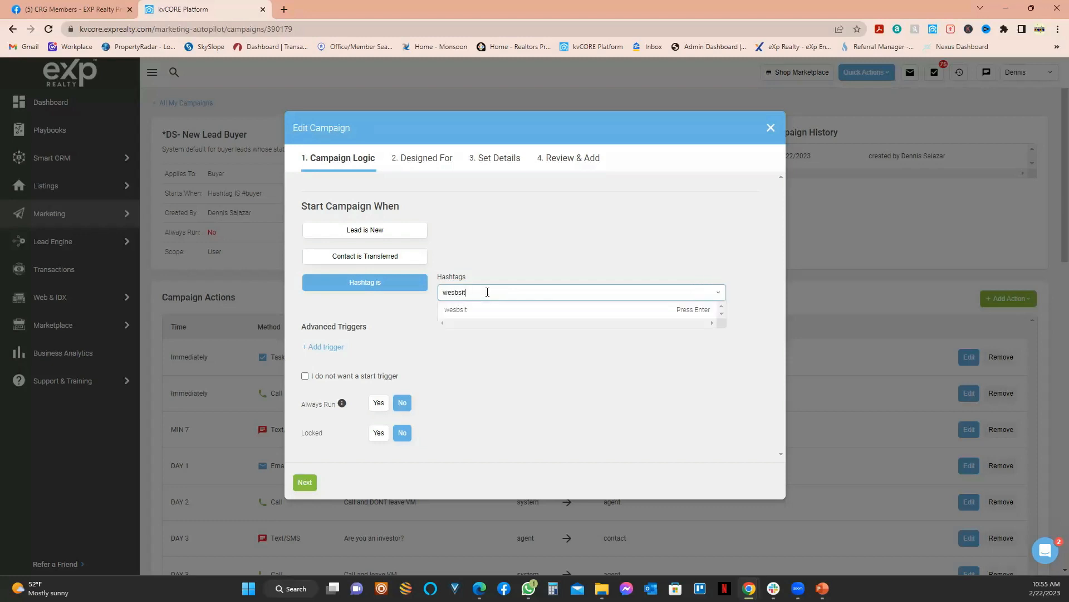
type("ebuyerr")
key("BackSpace")
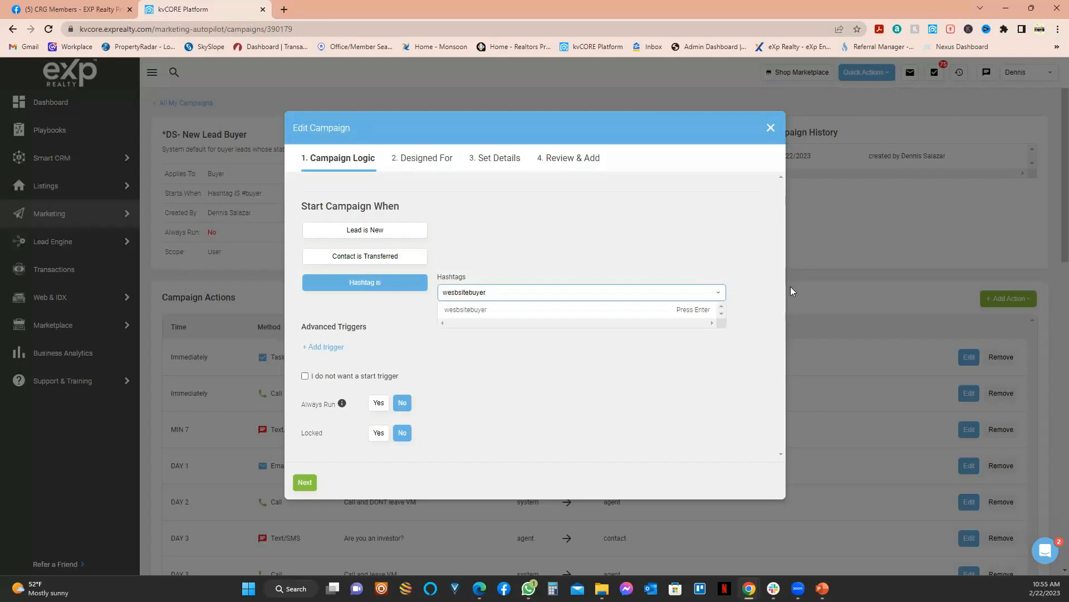
left_click(525, 310)
Step: Step through the remaining campaign pages, save the campaign, and open All Contacts
left_click(306, 482)
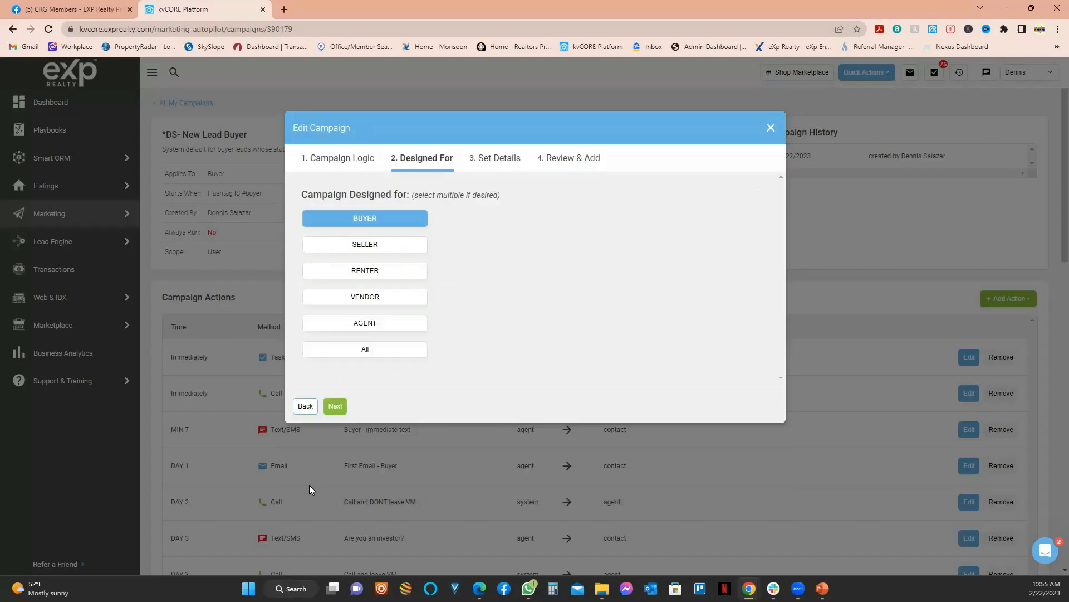
left_click(335, 406)
left_click(337, 452)
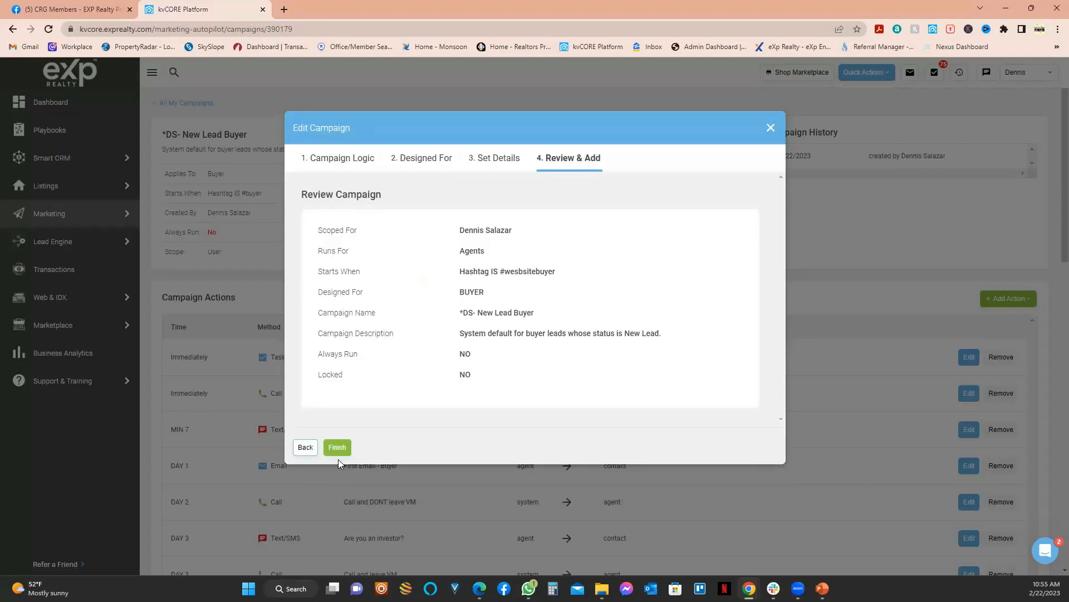
left_click(339, 448)
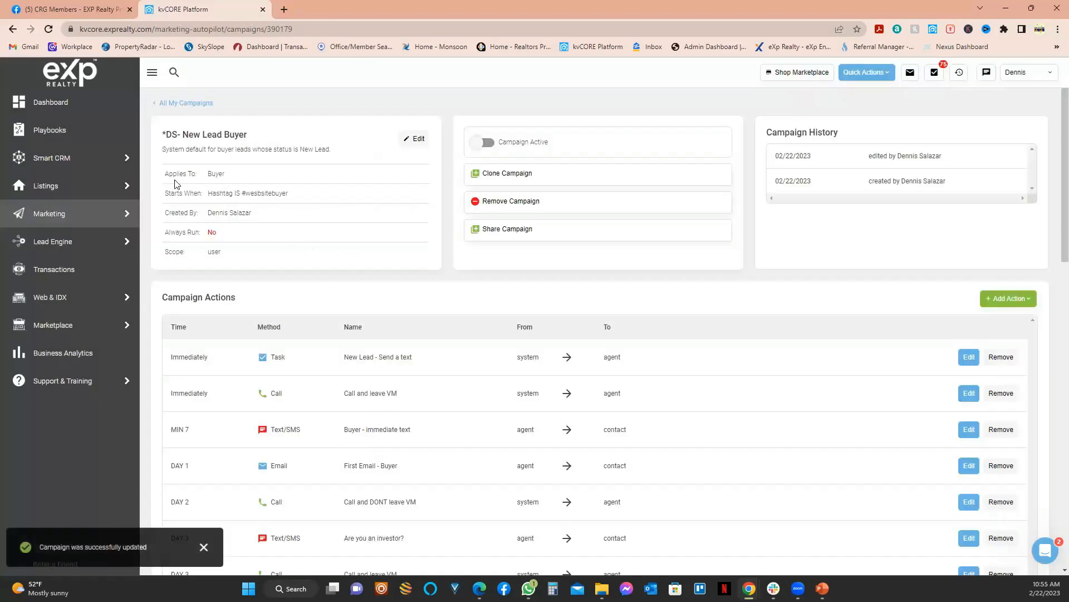
mouse_move(63, 164)
left_click(157, 161)
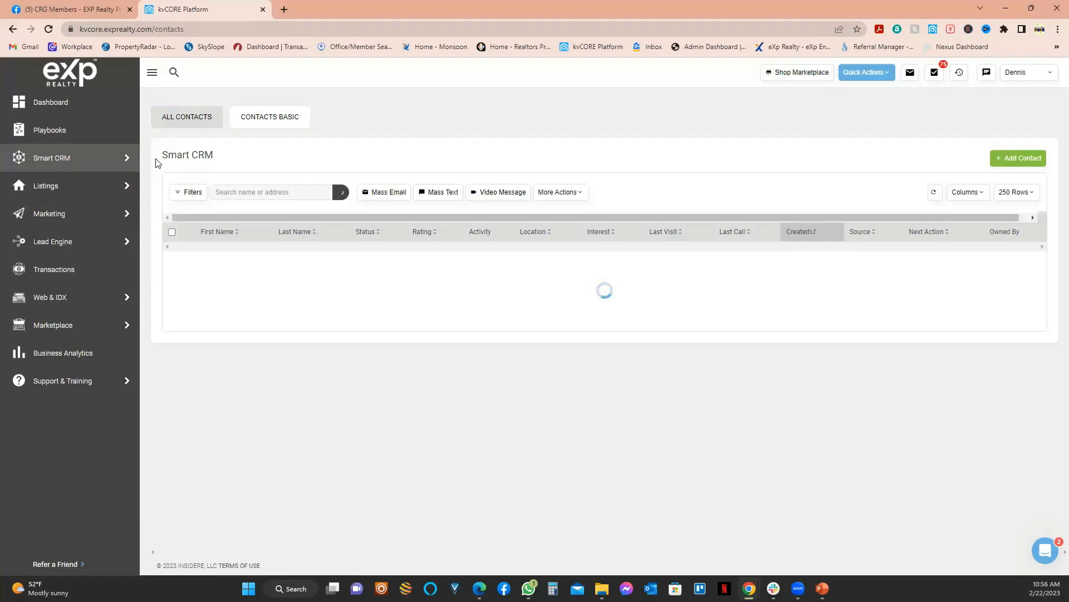
Step: Load the agent's public Arizona Homes website in a new tab, then return to kvCORE
left_click(285, 10)
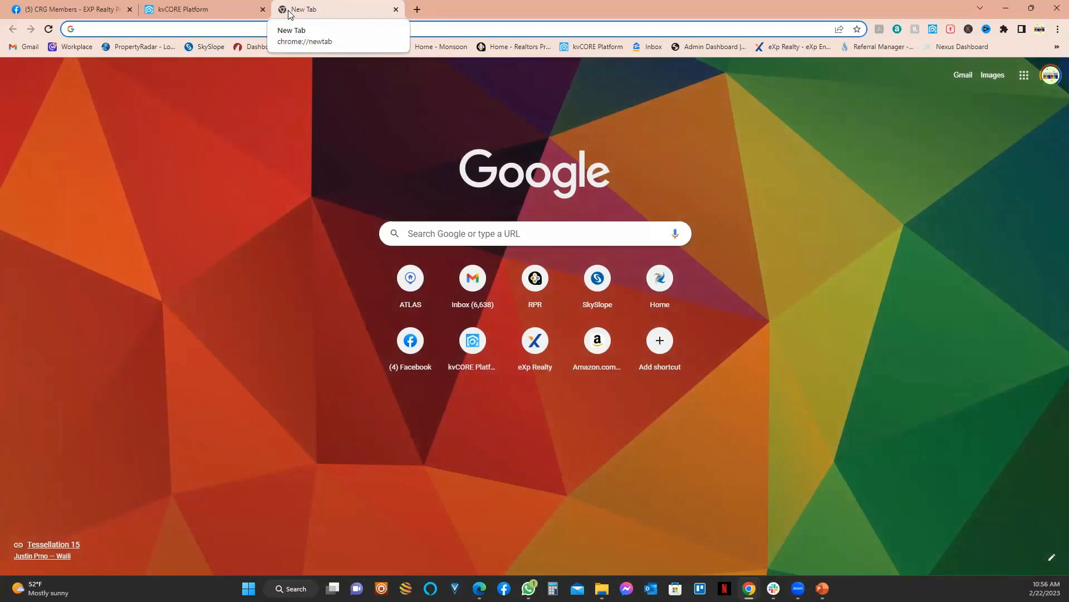
type("de")
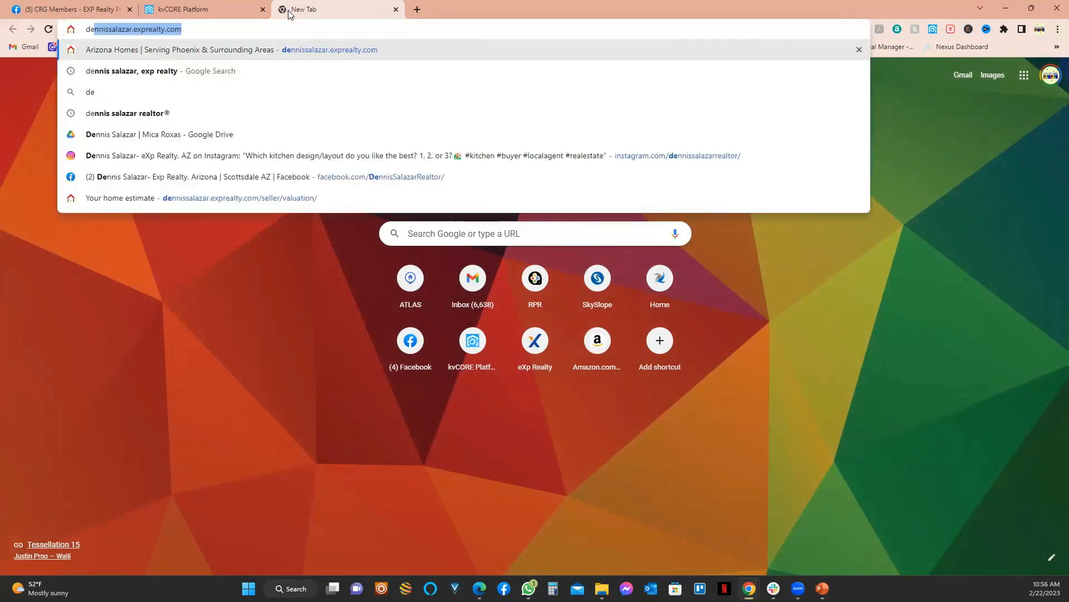
key("Return")
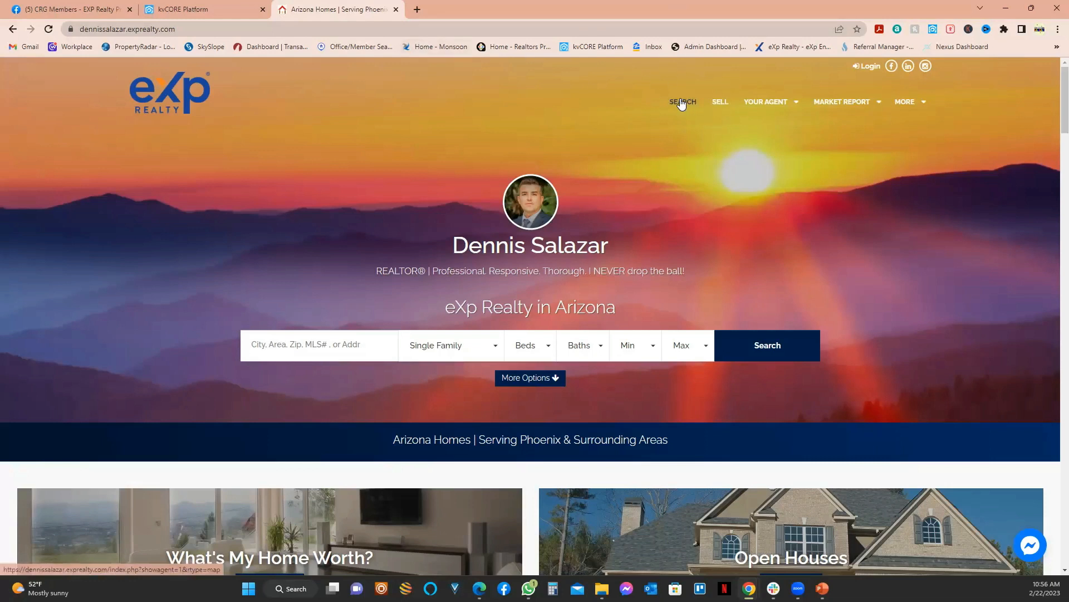
left_click(184, 10)
mouse_move(65, 188)
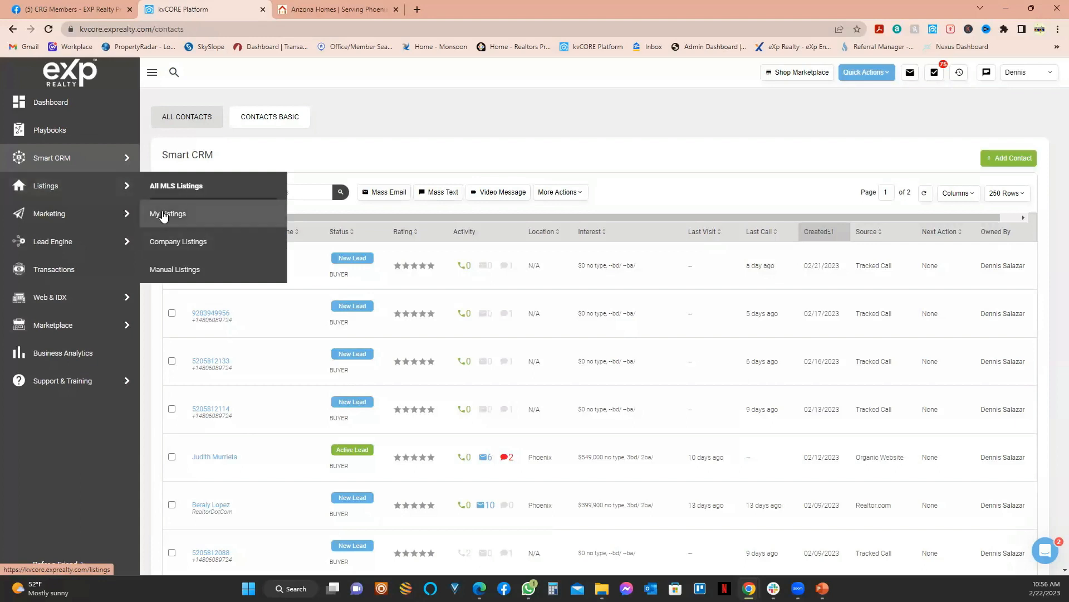
left_click(171, 242)
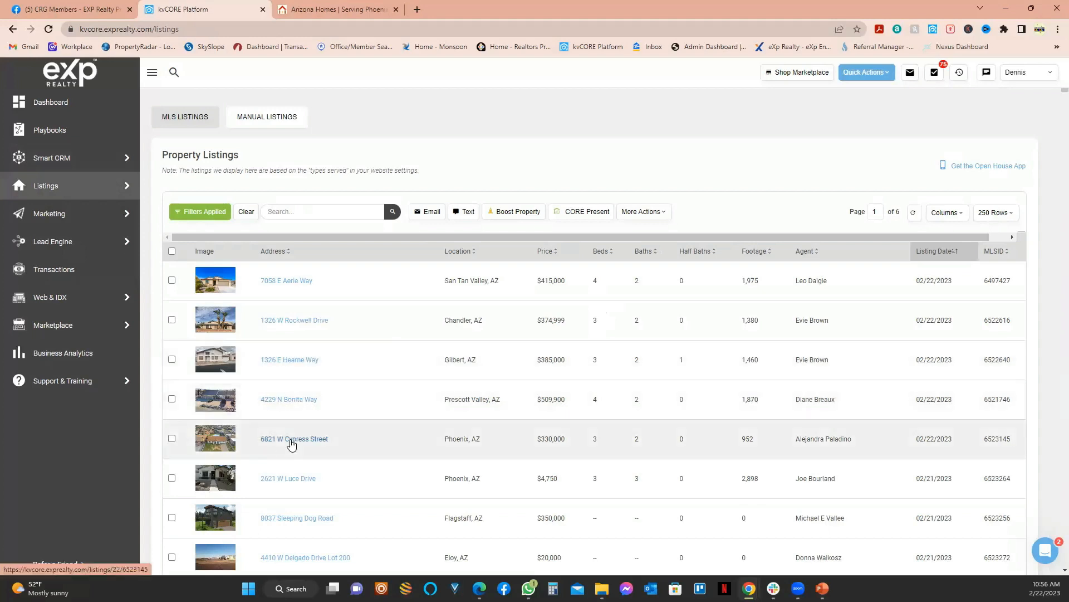
left_click(291, 440)
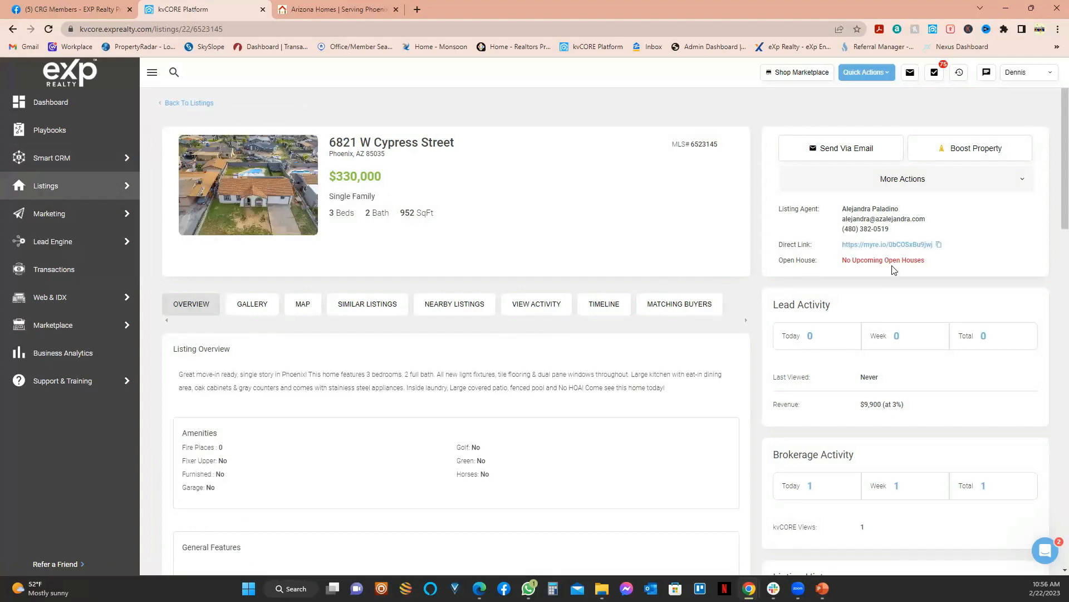
left_click(940, 246)
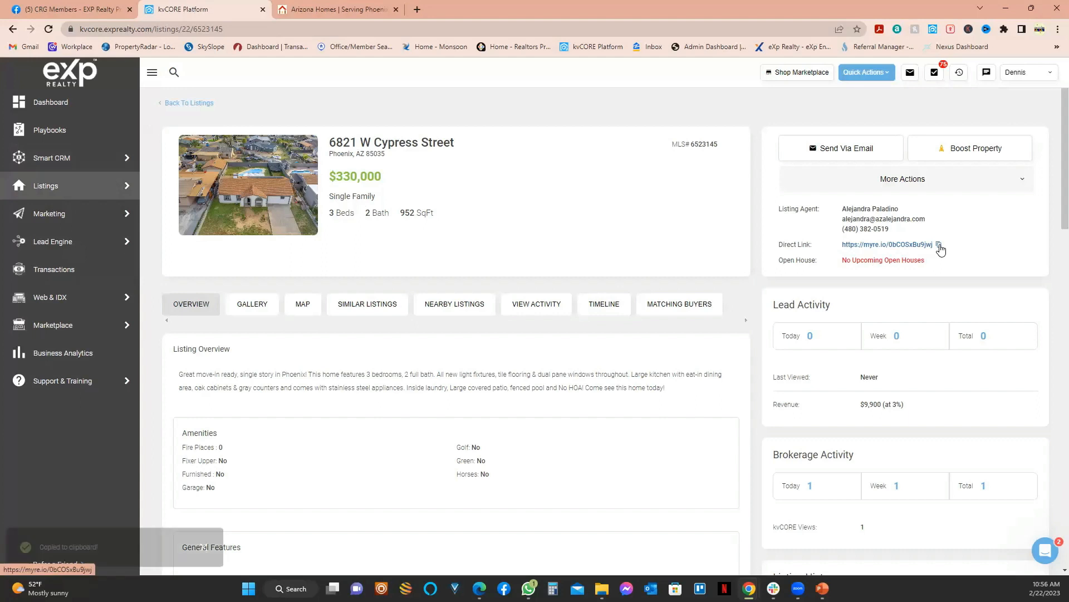
left_click(418, 10)
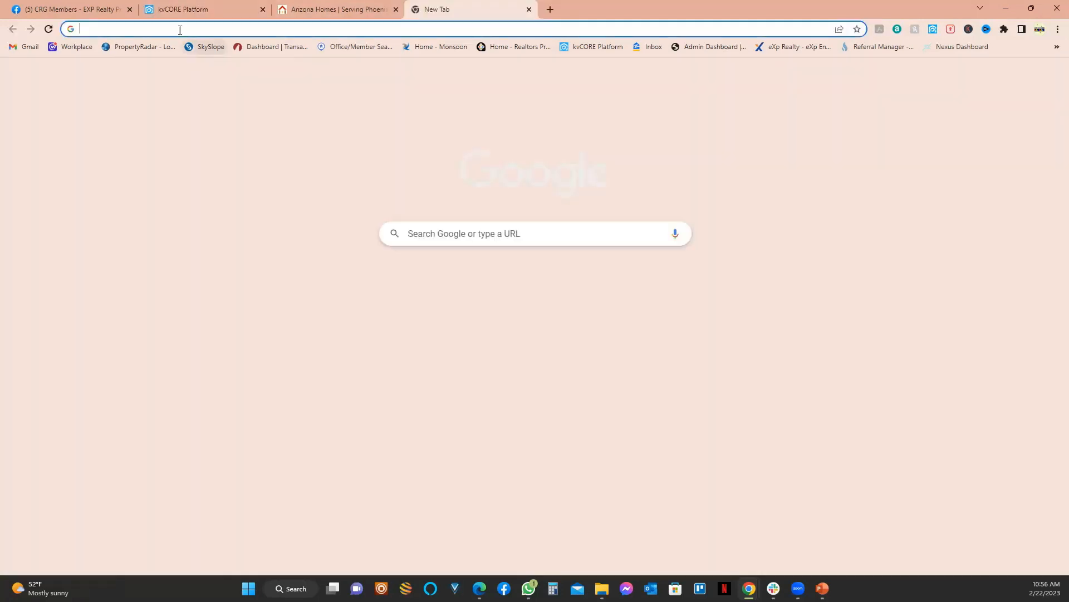
key("ctrl+v")
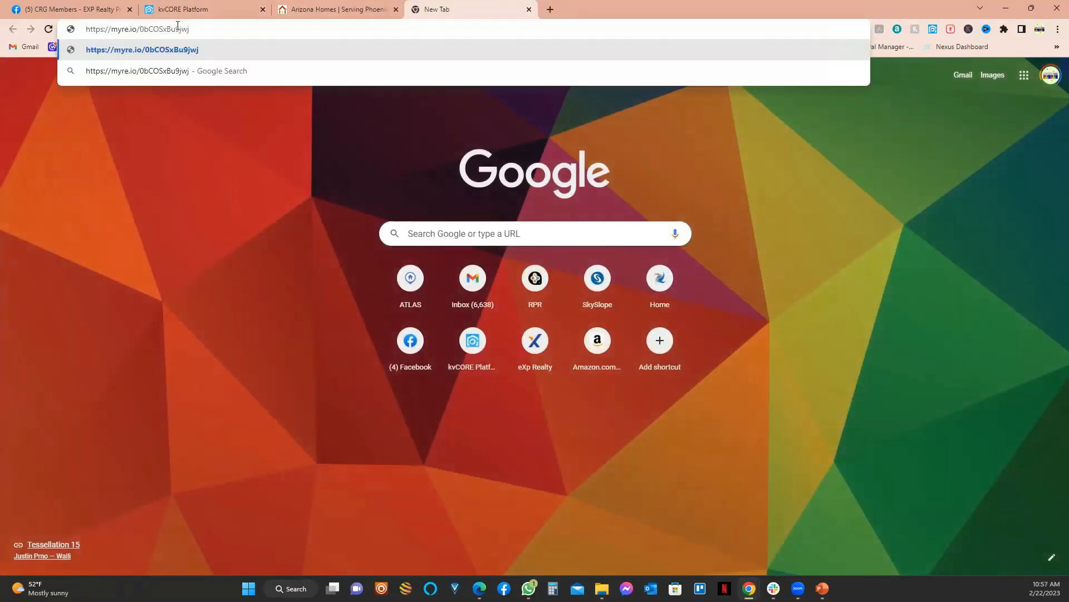
key("Return")
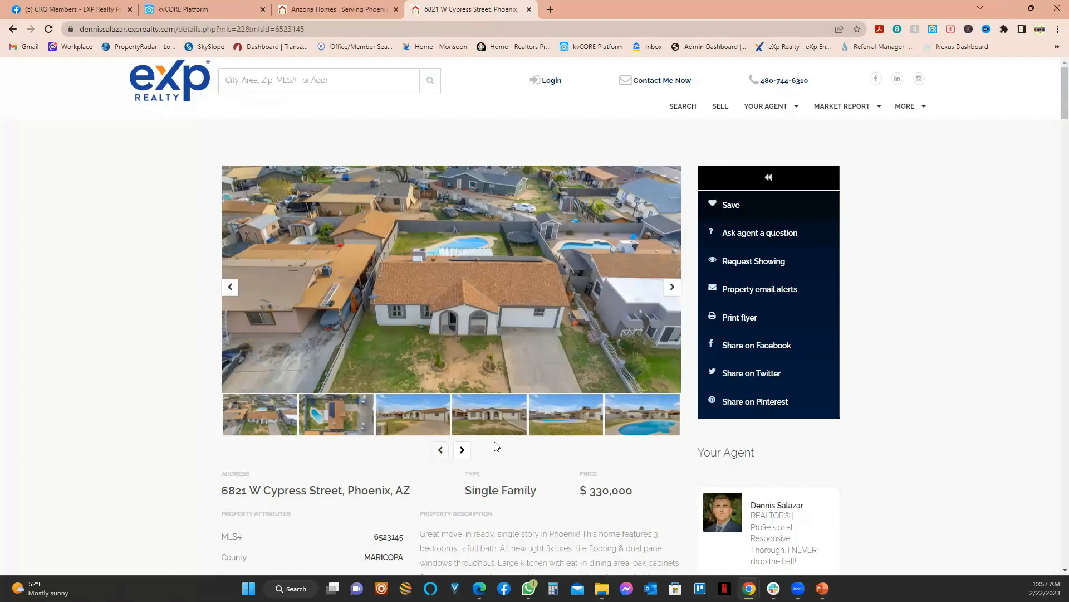
left_click(461, 450)
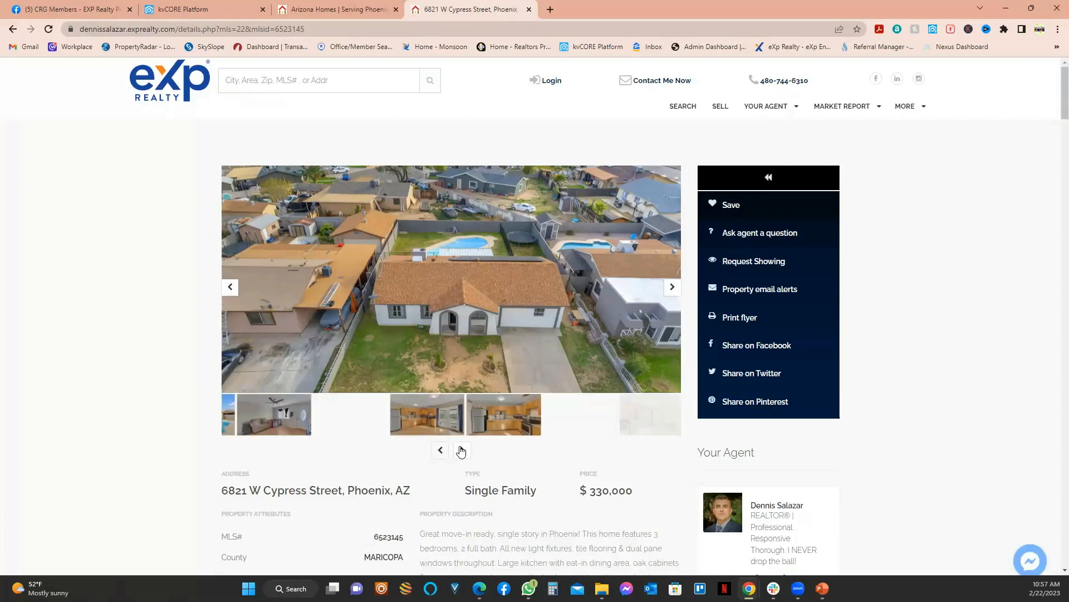
left_click(473, 312)
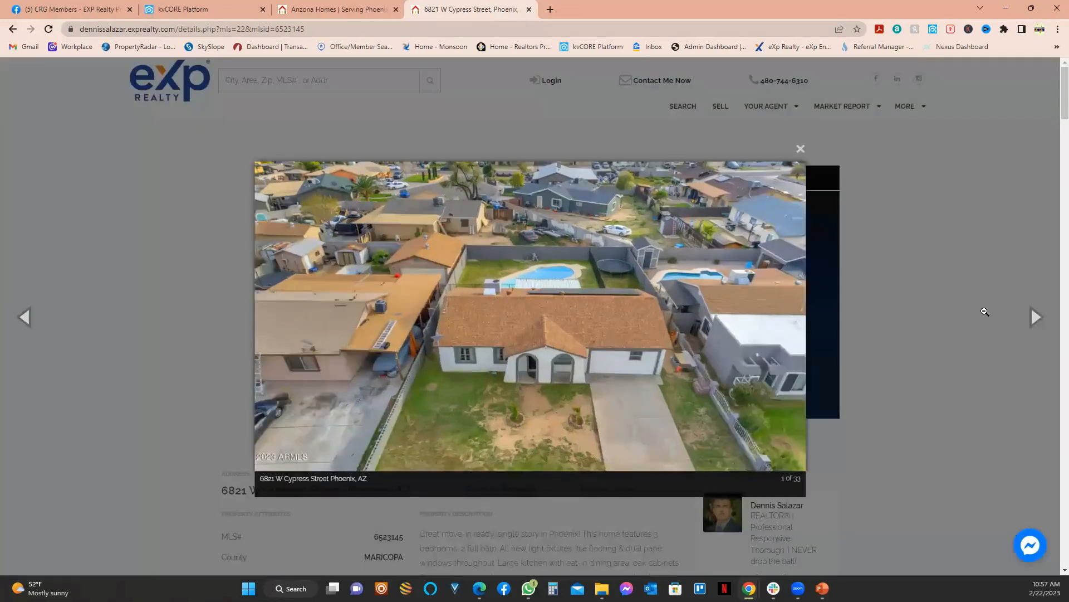
left_click(1033, 320)
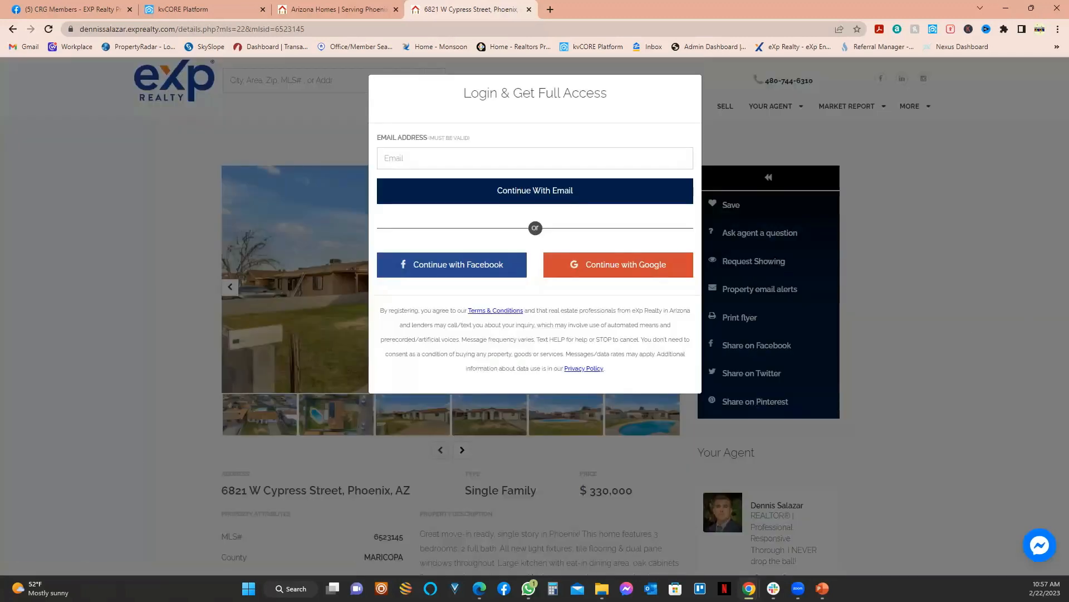
Step: Register as a lead via Google with a cell number and the test Google account
left_click(592, 267)
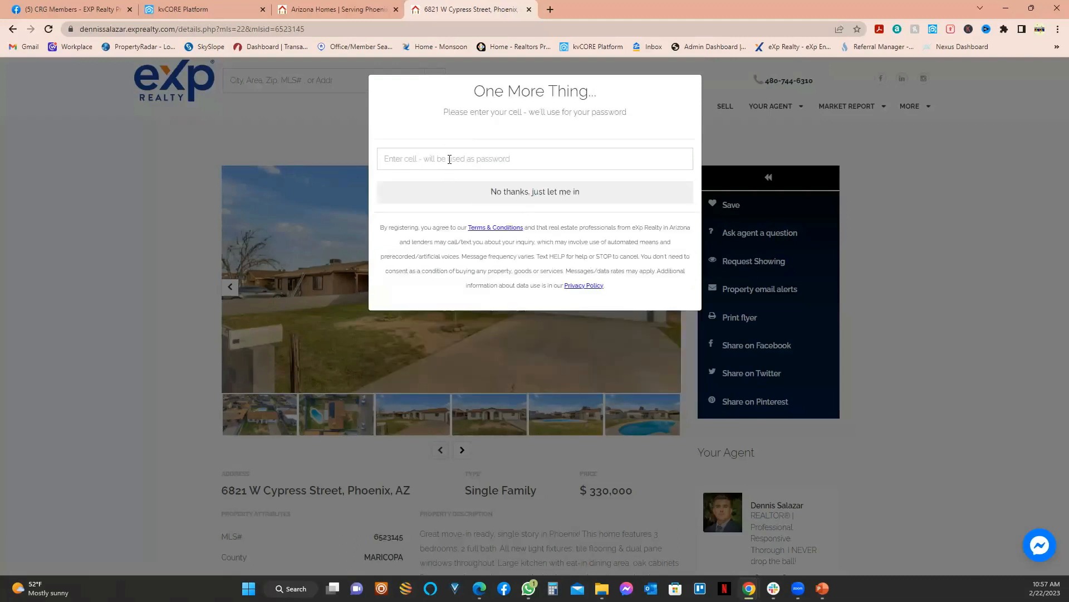
left_click(455, 159)
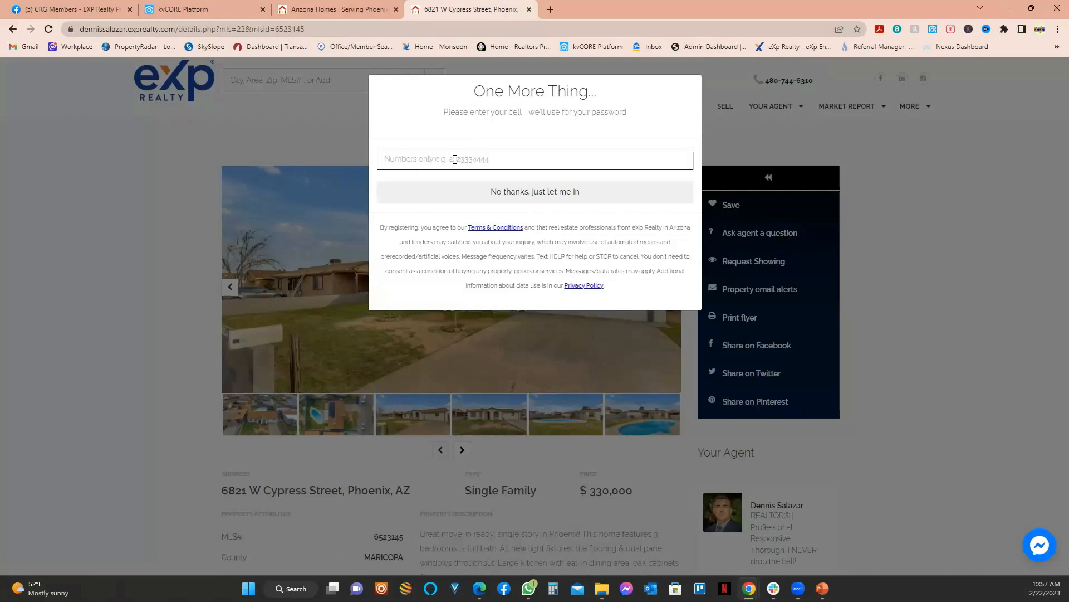
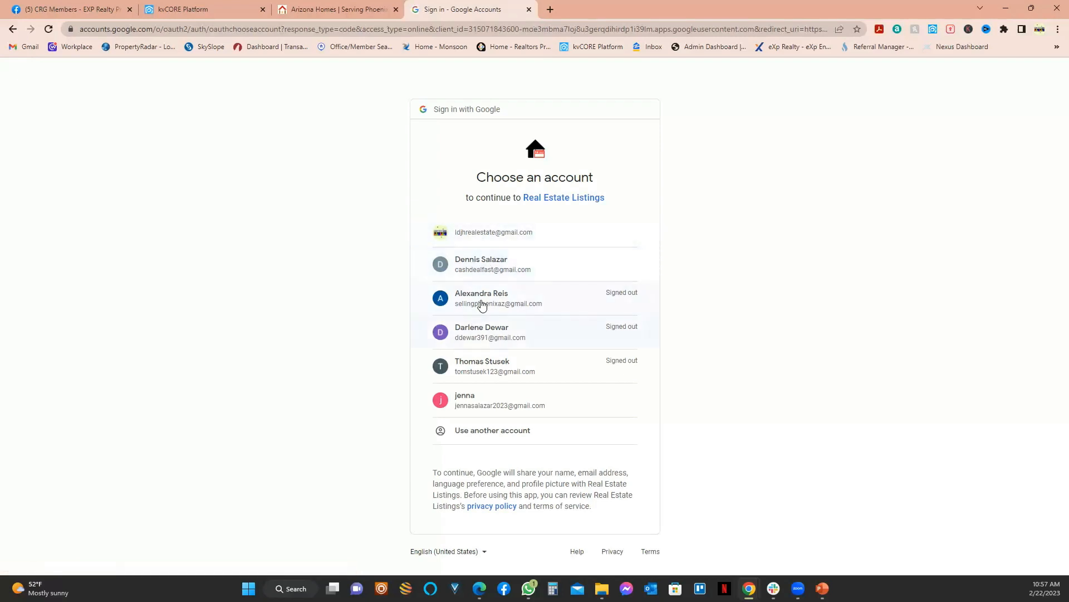
left_click(479, 267)
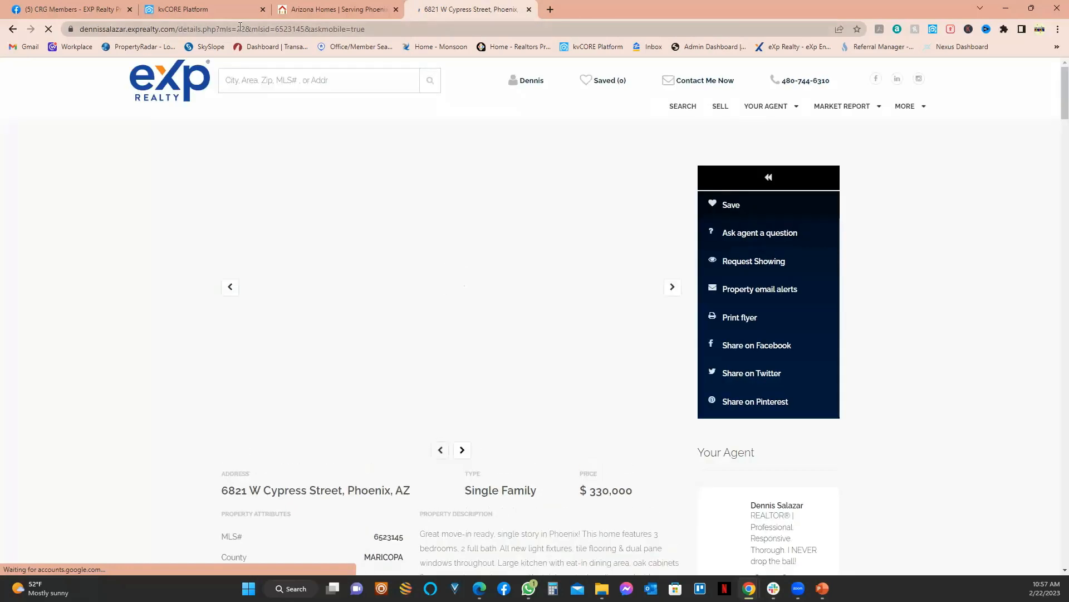
left_click(192, 11)
mouse_move(57, 160)
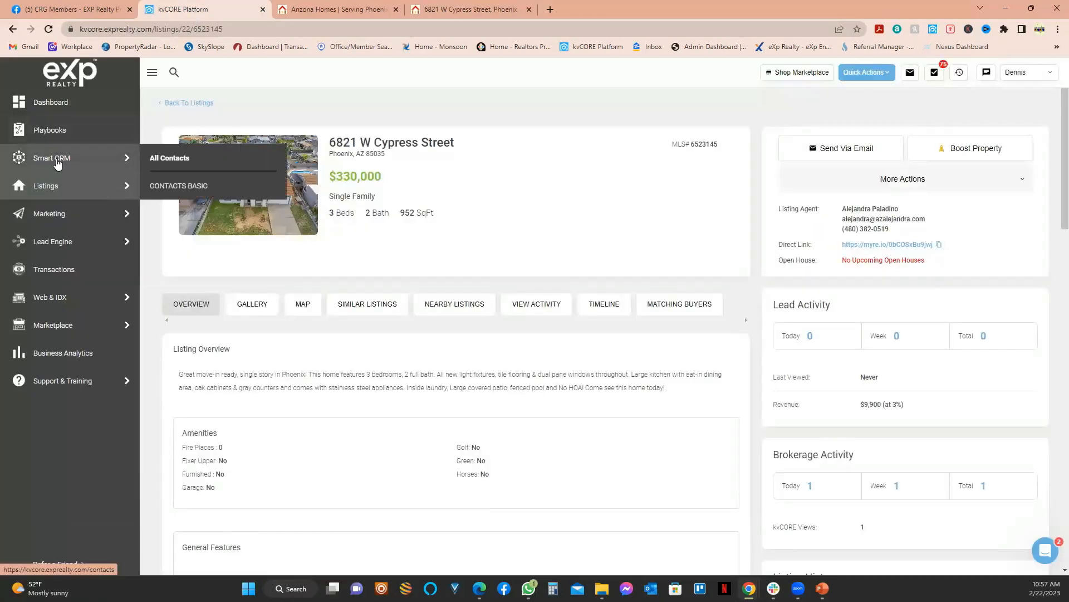
left_click(183, 158)
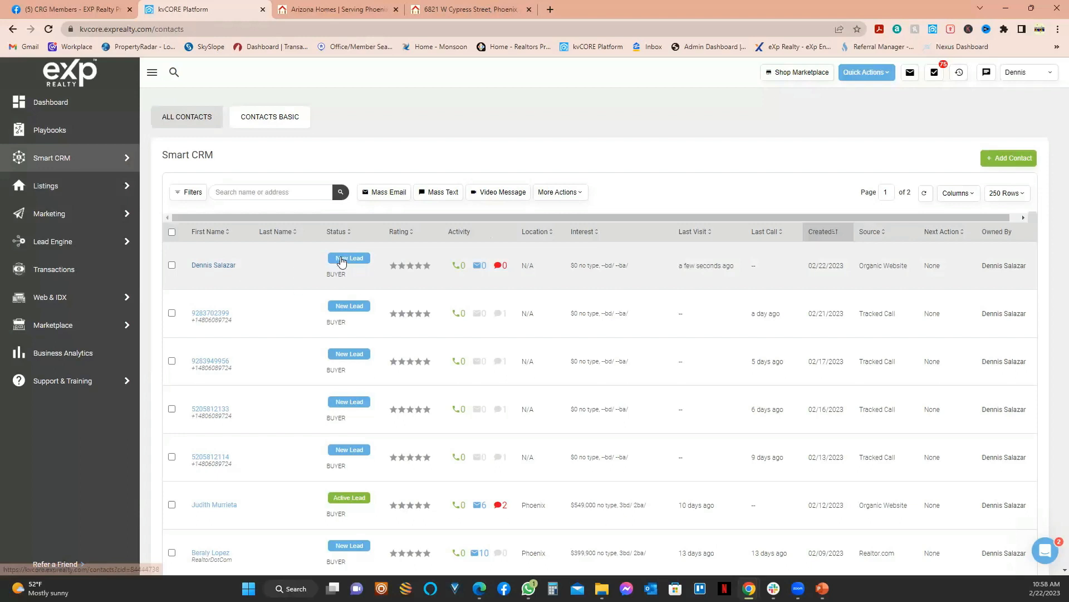
left_click(202, 266)
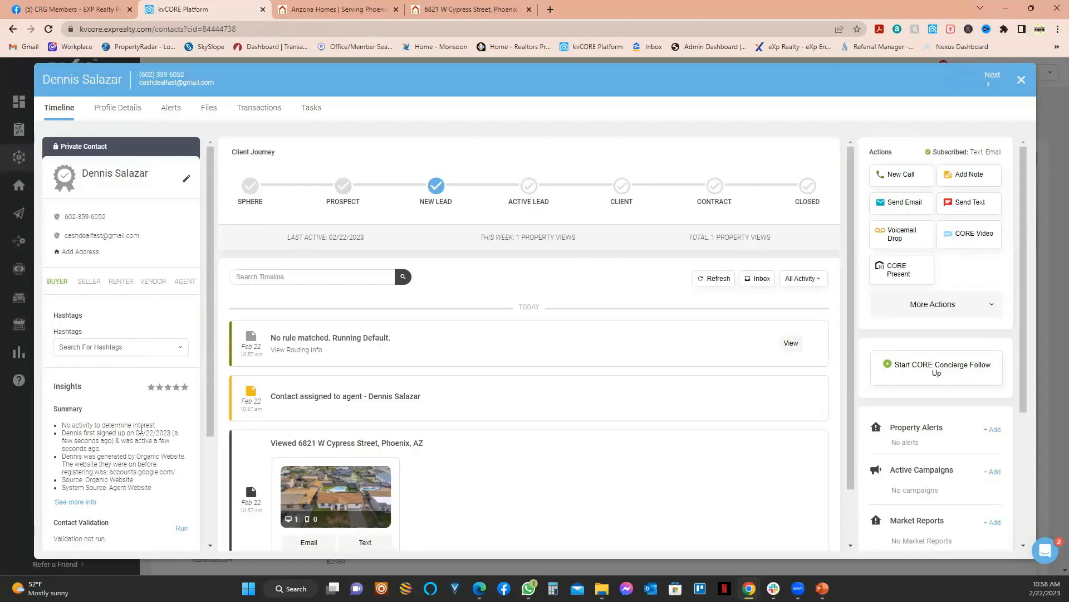
scroll(312, 440, "down", 2)
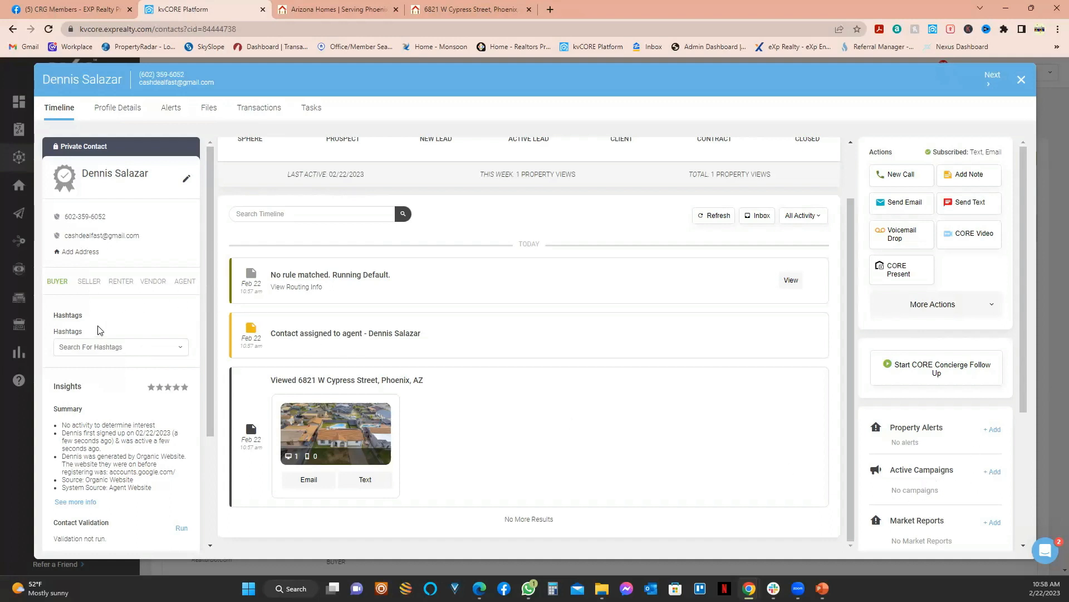
Step: Add the #WebsiteBuyer hashtag to the test lead and close its record
left_click(108, 347)
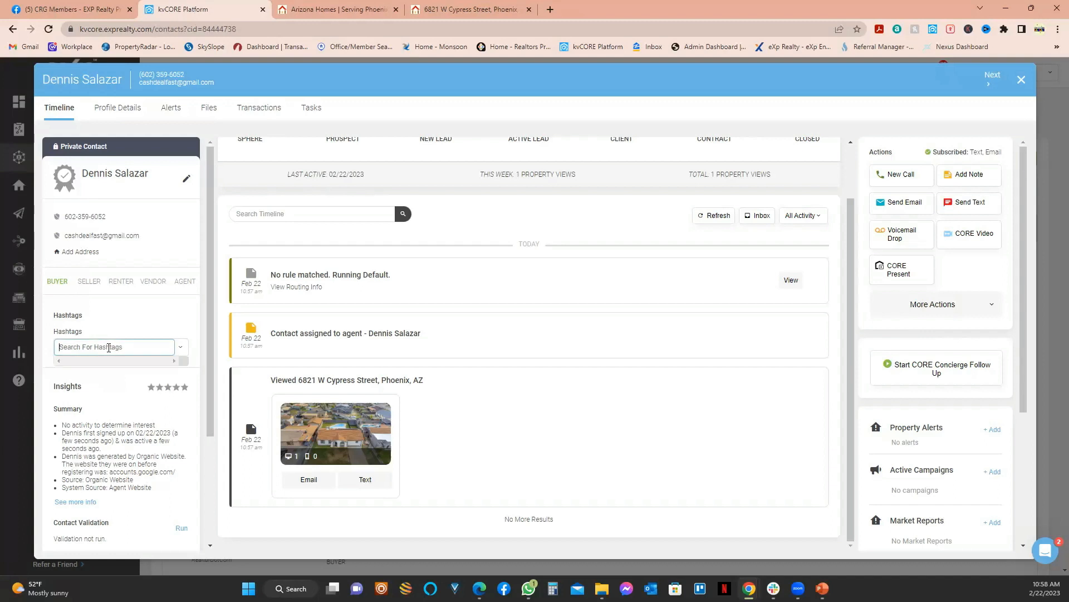
type("#we")
key("BackSpace")
key("BackSpace")
type("we")
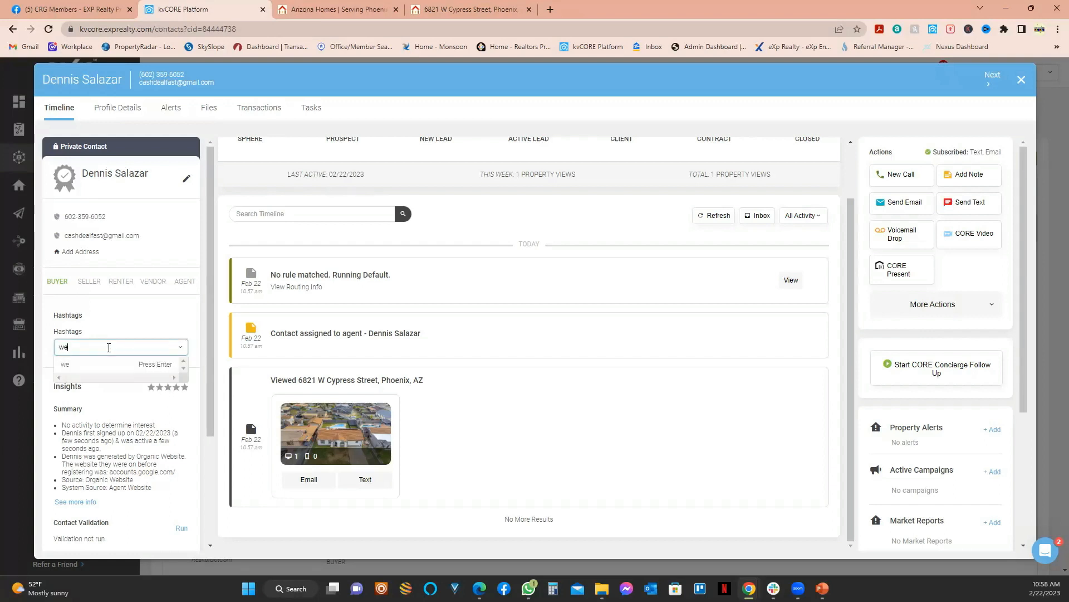
type("bsitebuyer")
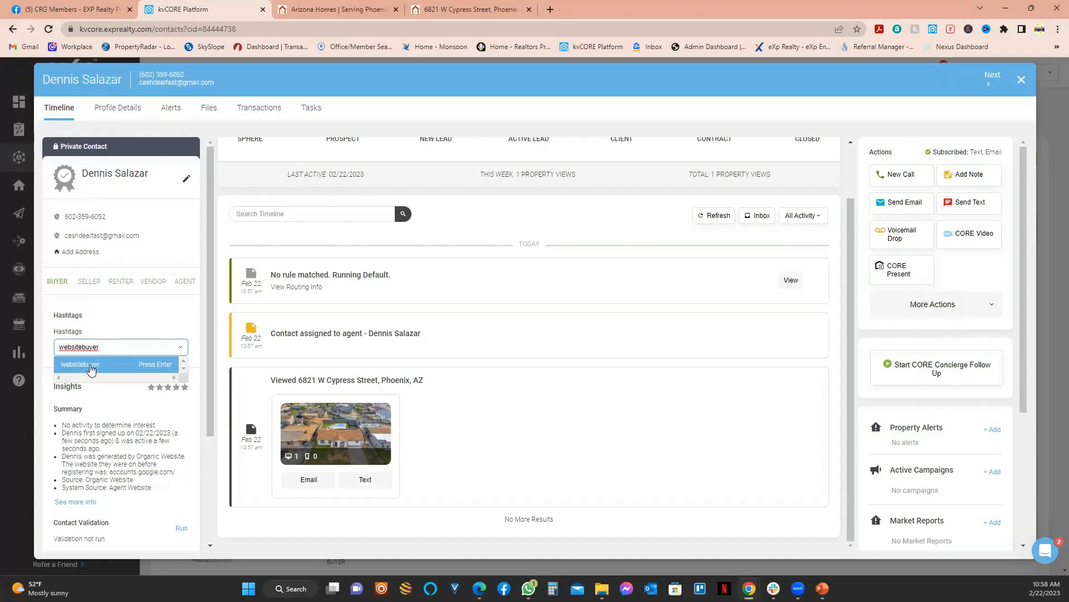
left_click(89, 365)
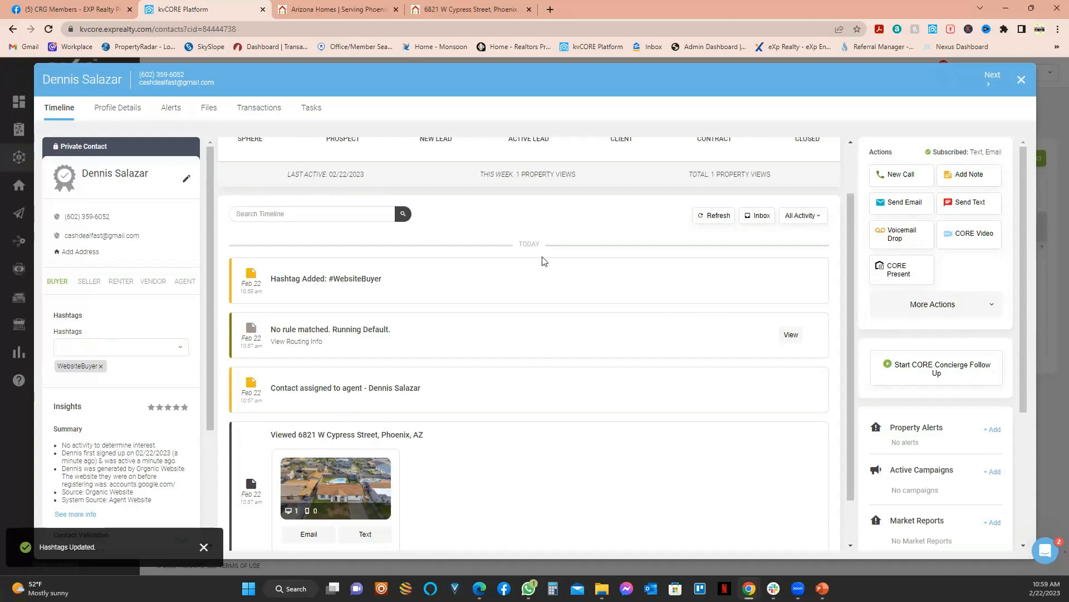
left_click(1021, 84)
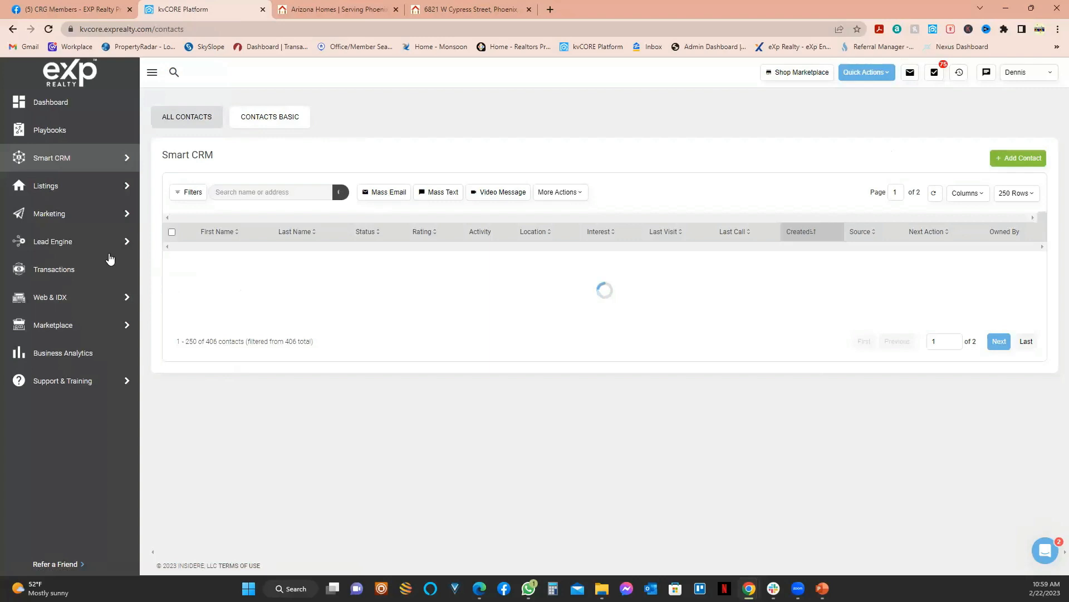
Step: Go to Marketing > Smart Campaigns and advance the presentation to the next slide
mouse_move(54, 222)
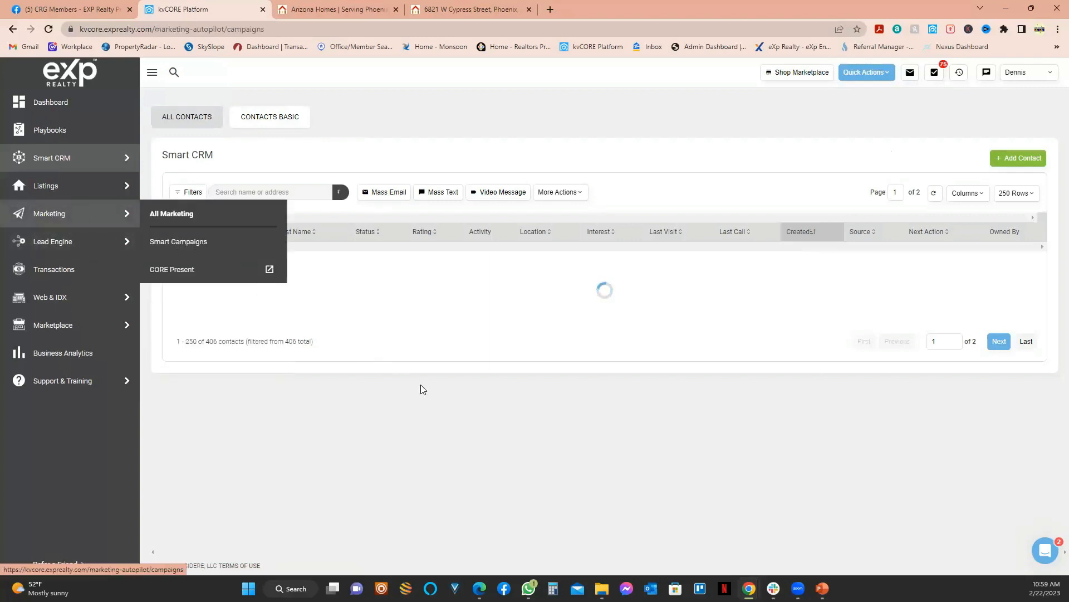
mouse_move(137, 210)
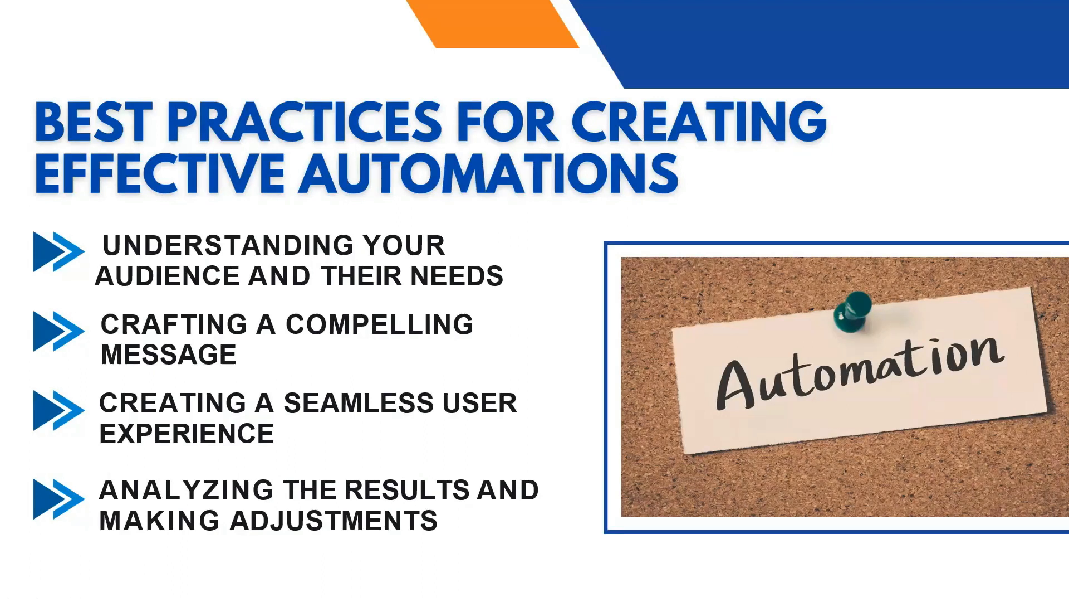
key("Right")
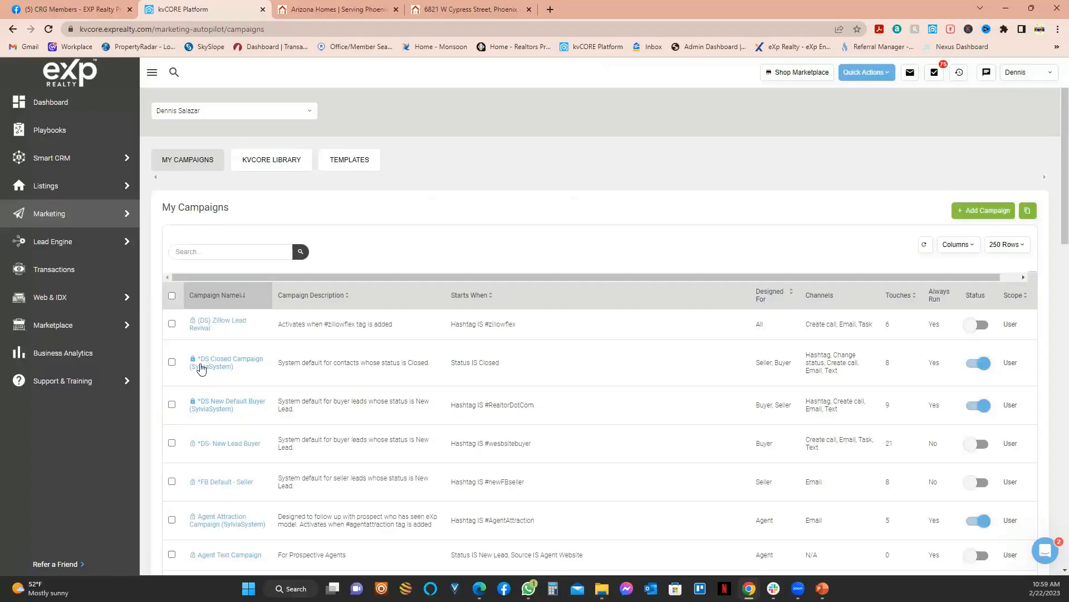
Step: Search '*DS', switch on *DS- New Lead Buyer, view its details, then go to contacts
left_click(226, 252)
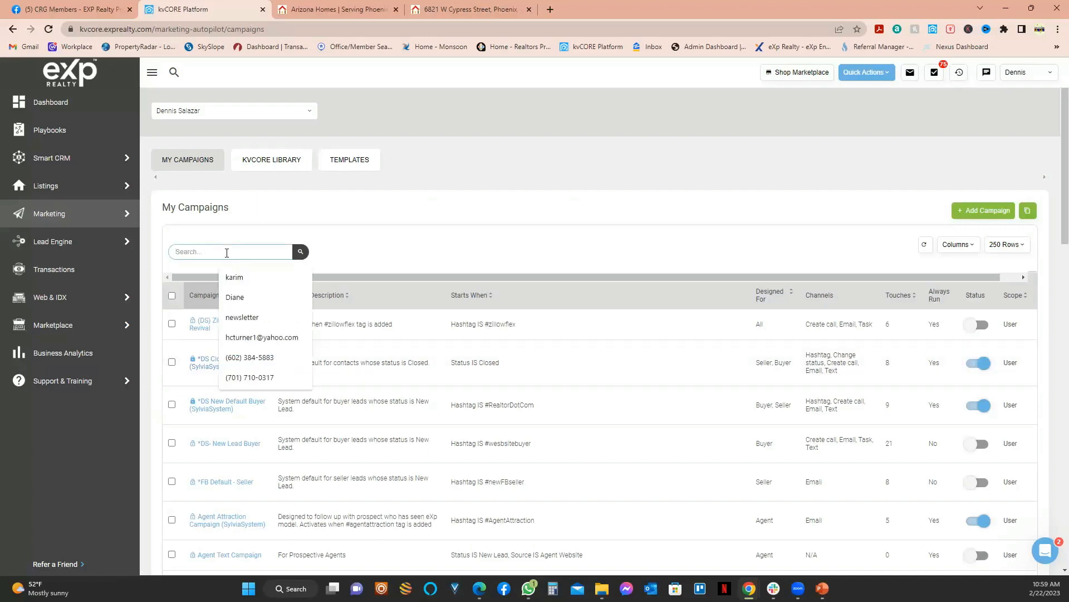
type("*DS")
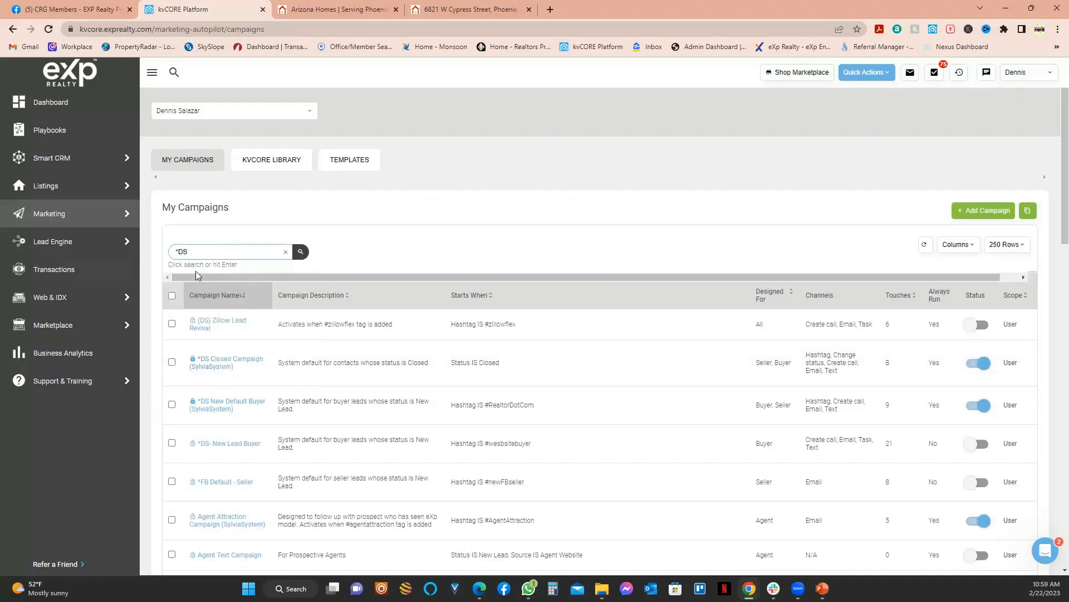
left_click(300, 254)
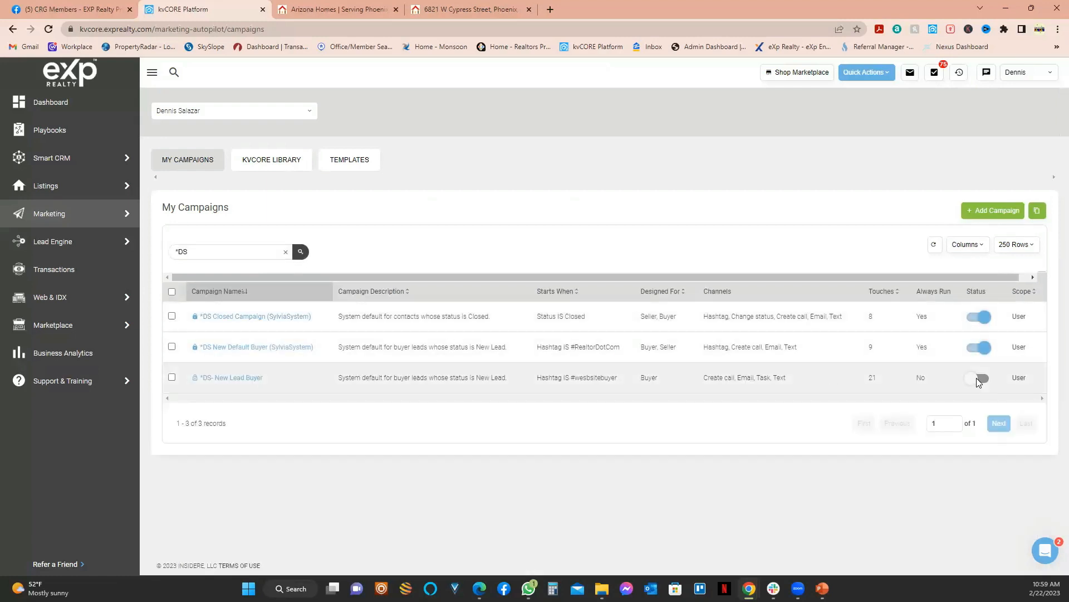
left_click(979, 379)
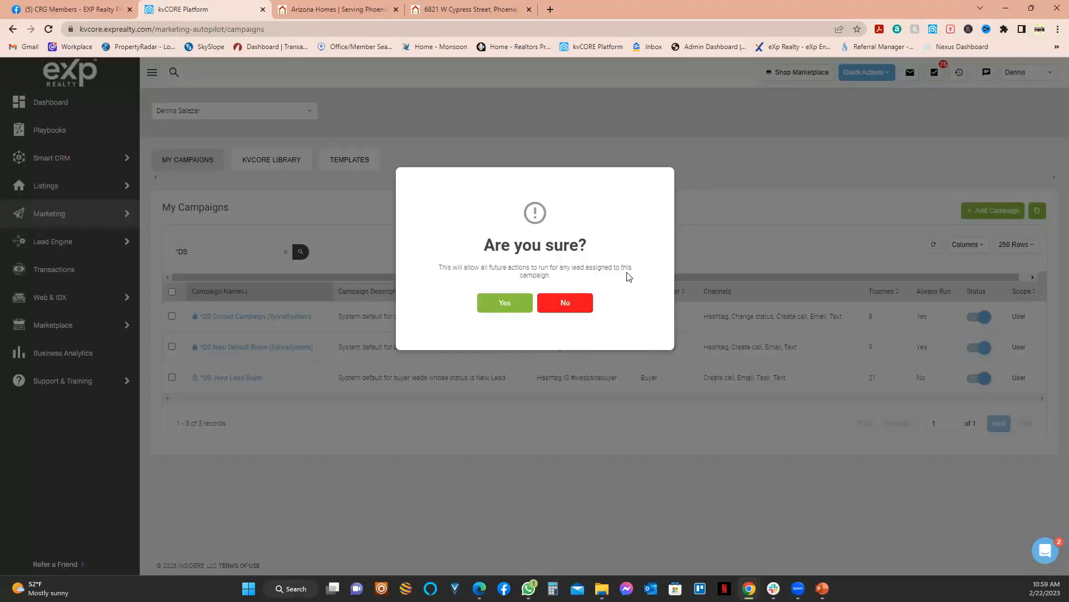
left_click(507, 305)
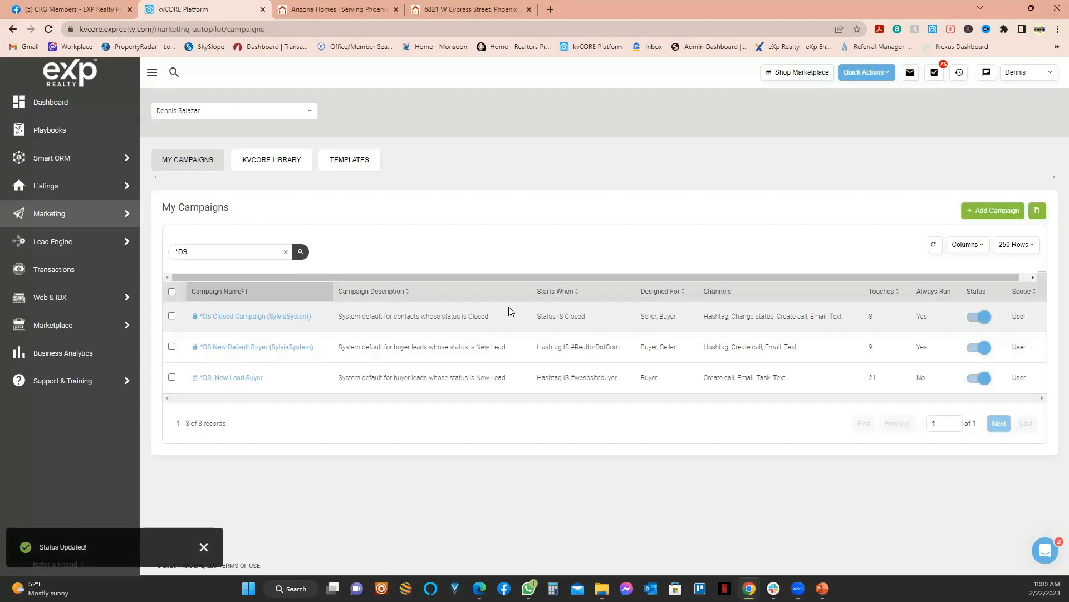
left_click(229, 377)
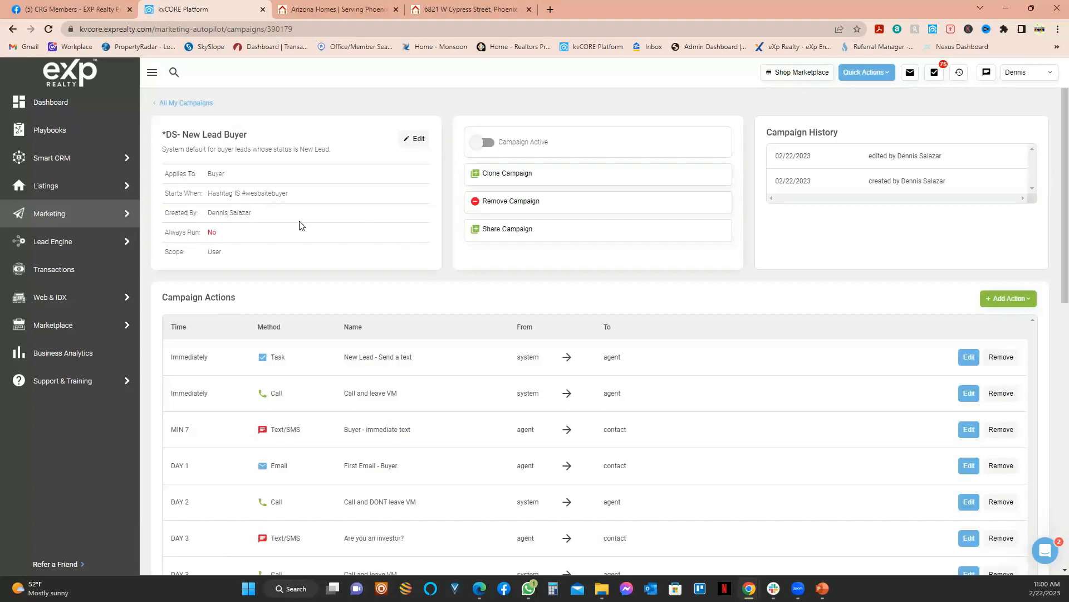
left_click(55, 161)
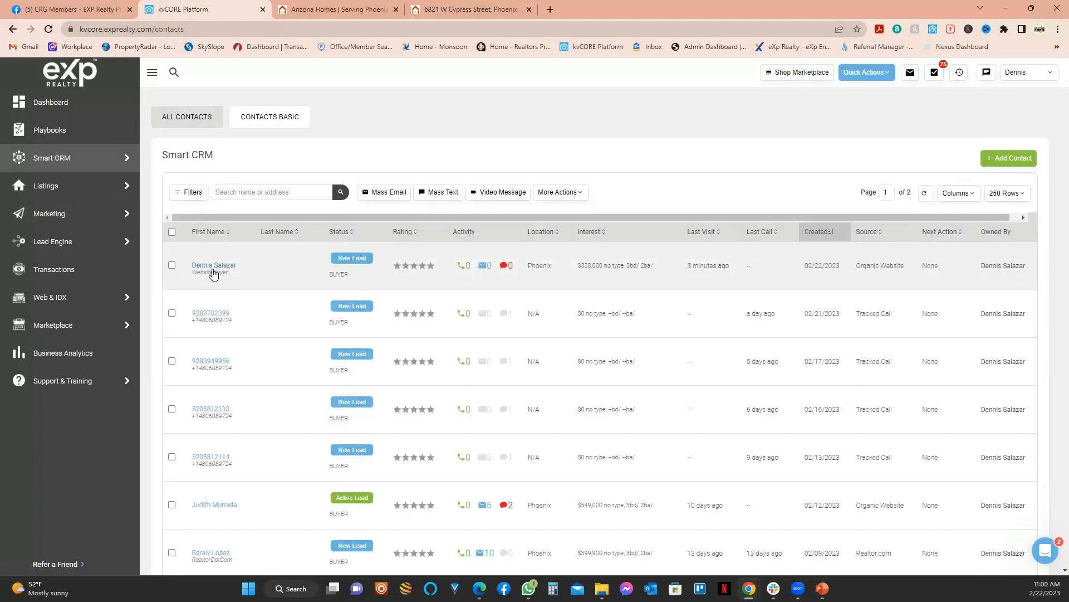
Step: Review the test lead's record, highlighting its $330,000 3-bed/2-bath criteria, then close it
left_click(212, 266)
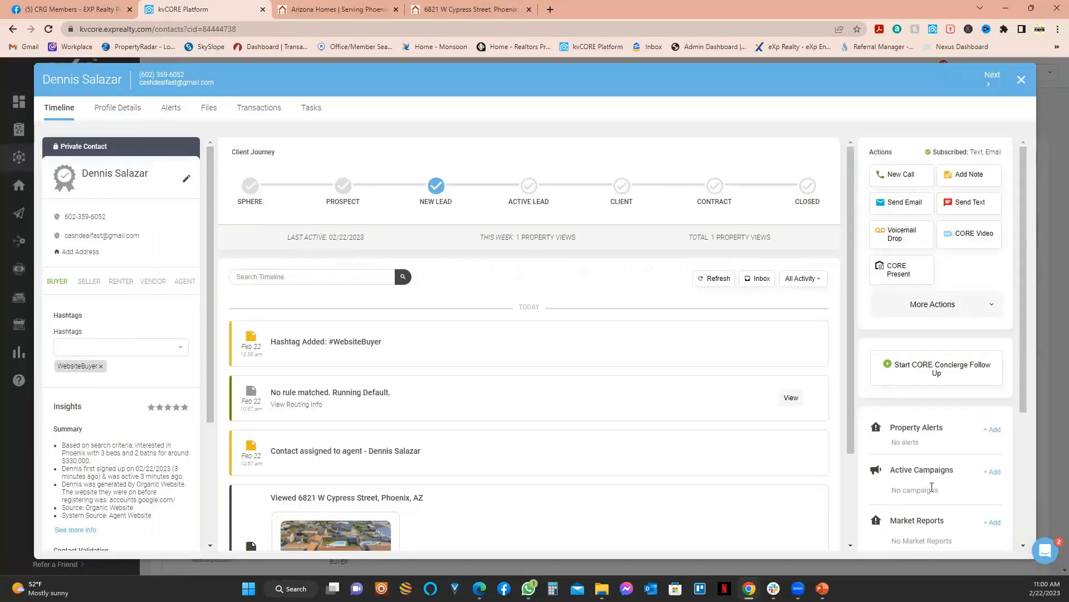
scroll(690, 482, "down", 2)
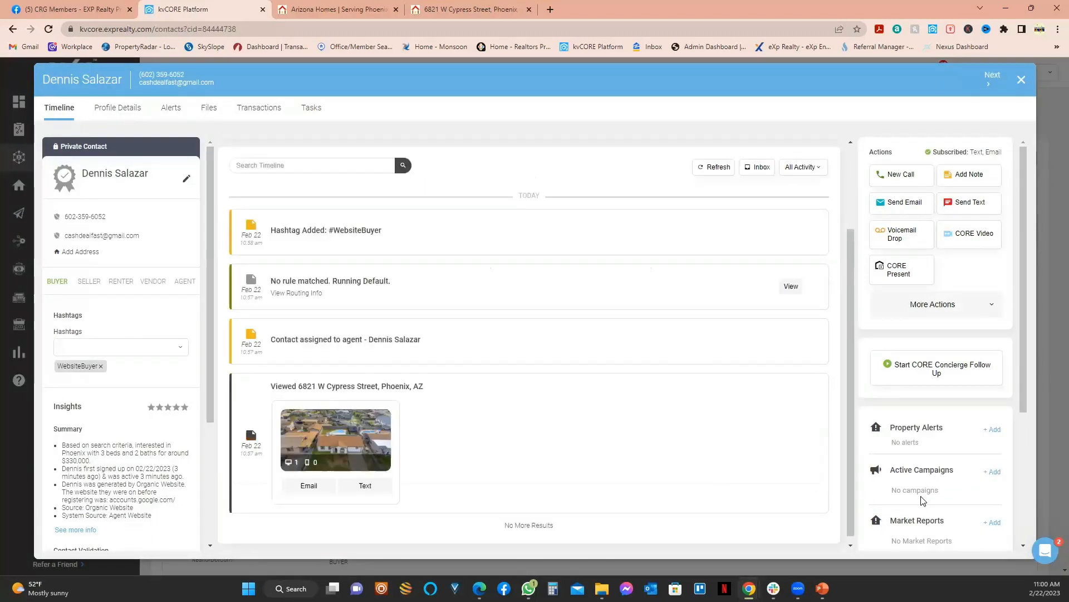
scroll(942, 479, "down", 3)
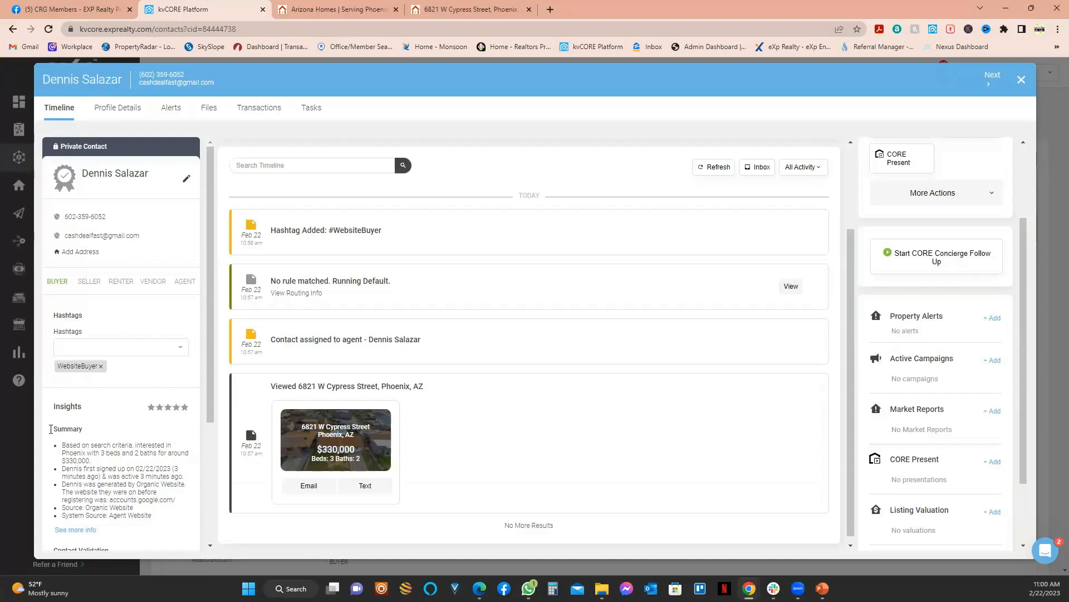
left_click_drag(102, 455, 169, 456)
left_click(103, 457)
left_click_drag(103, 458, 92, 464)
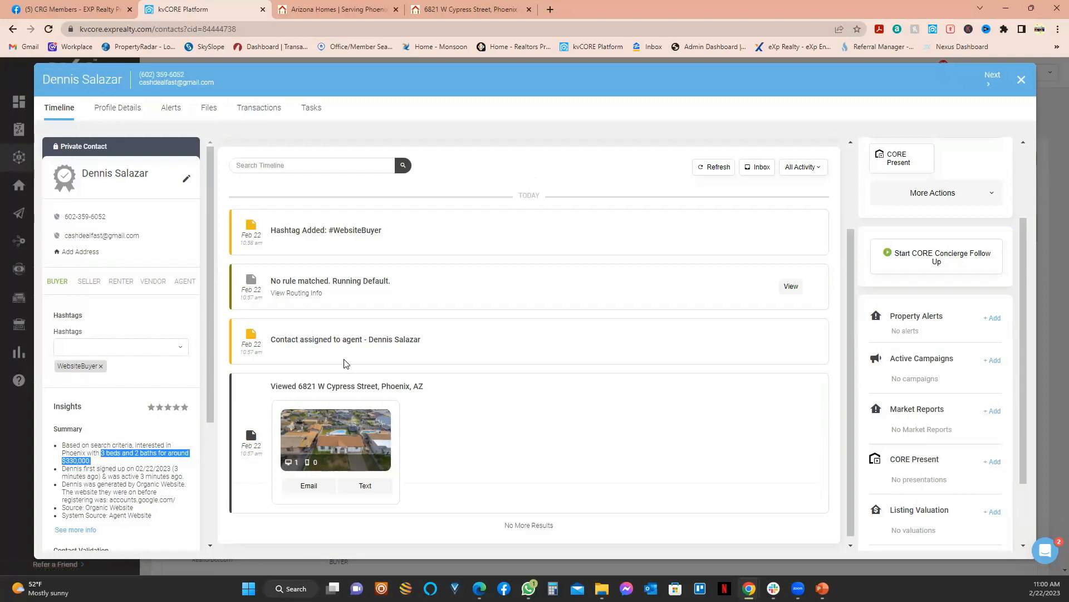
scroll(262, 407, "down", 3)
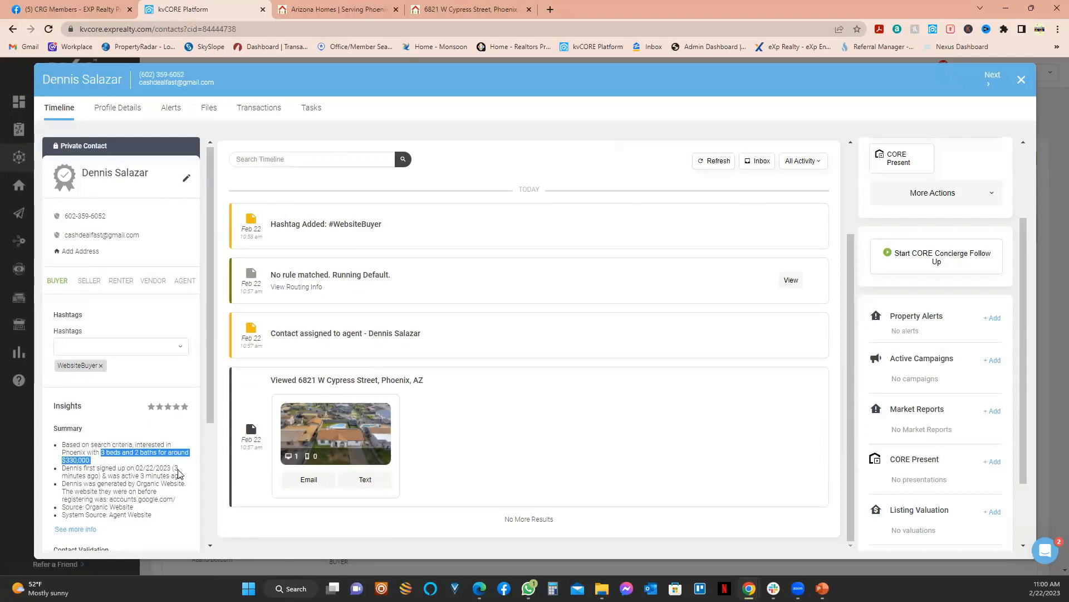
scroll(171, 448, "down", 2)
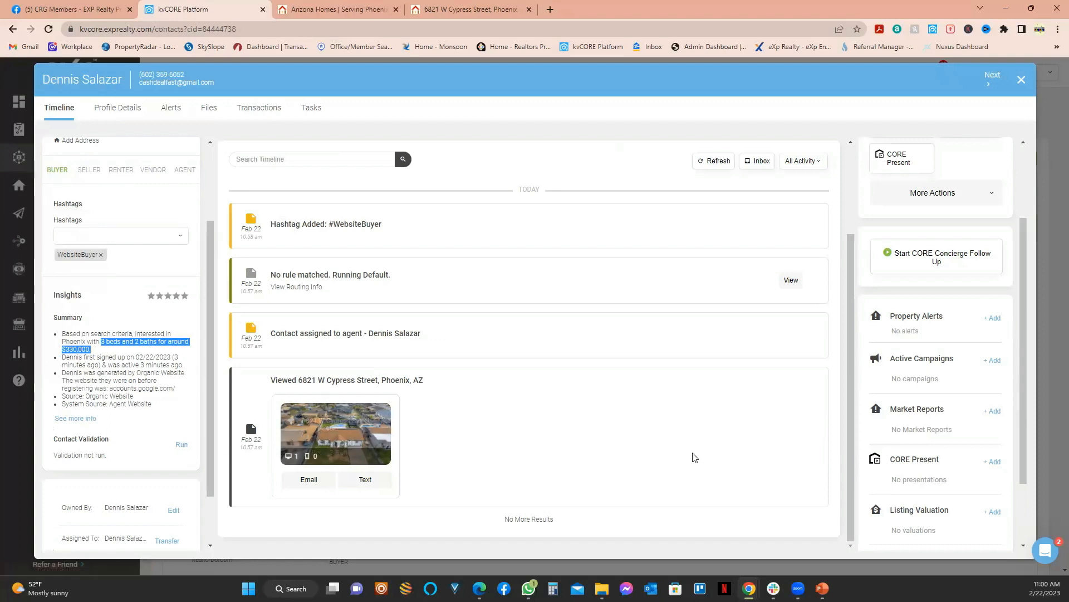
left_click(1021, 81)
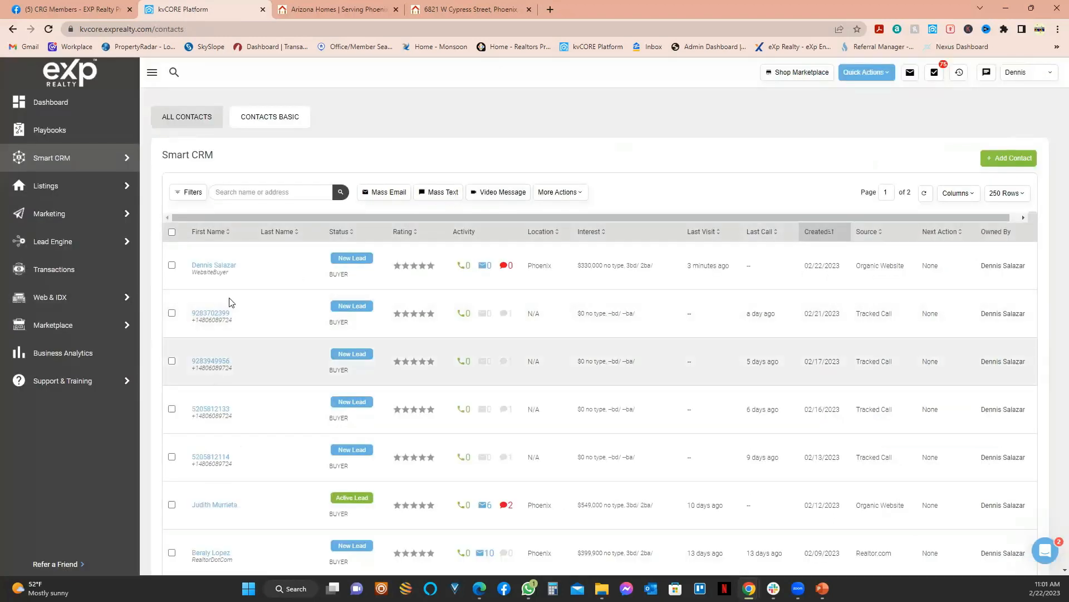
Step: Reopen the test lead's contact record and scroll through its timeline
left_click(209, 267)
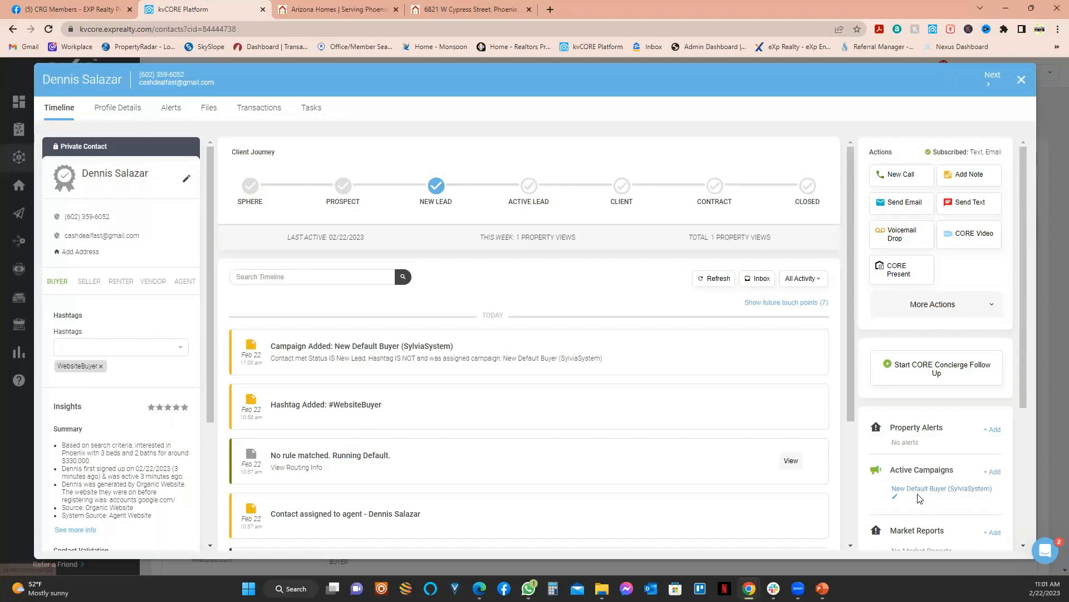
scroll(941, 479, "down", 3)
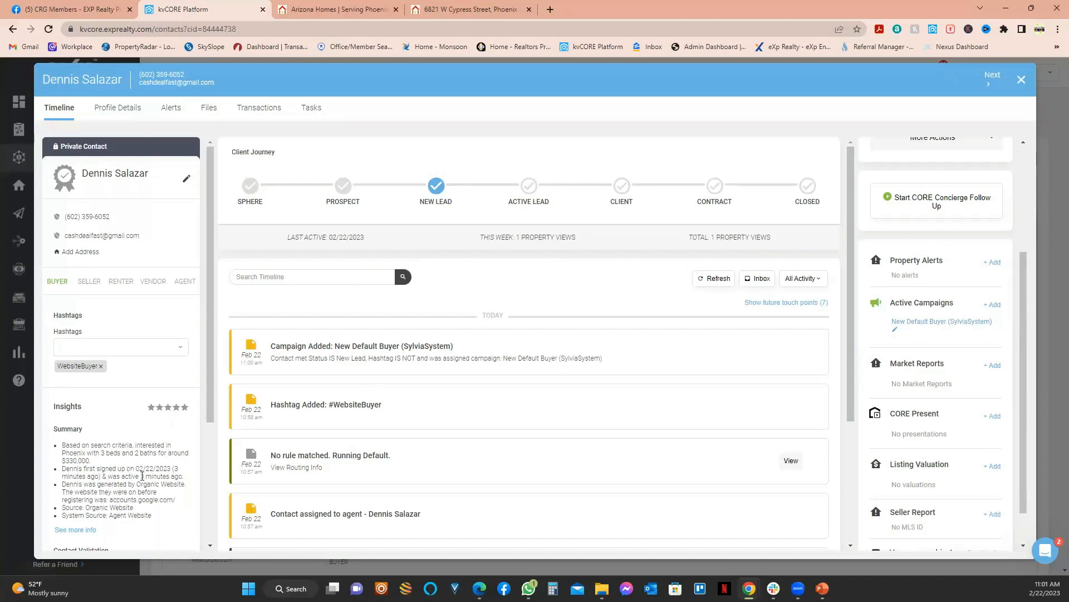
scroll(362, 413, "down", 3)
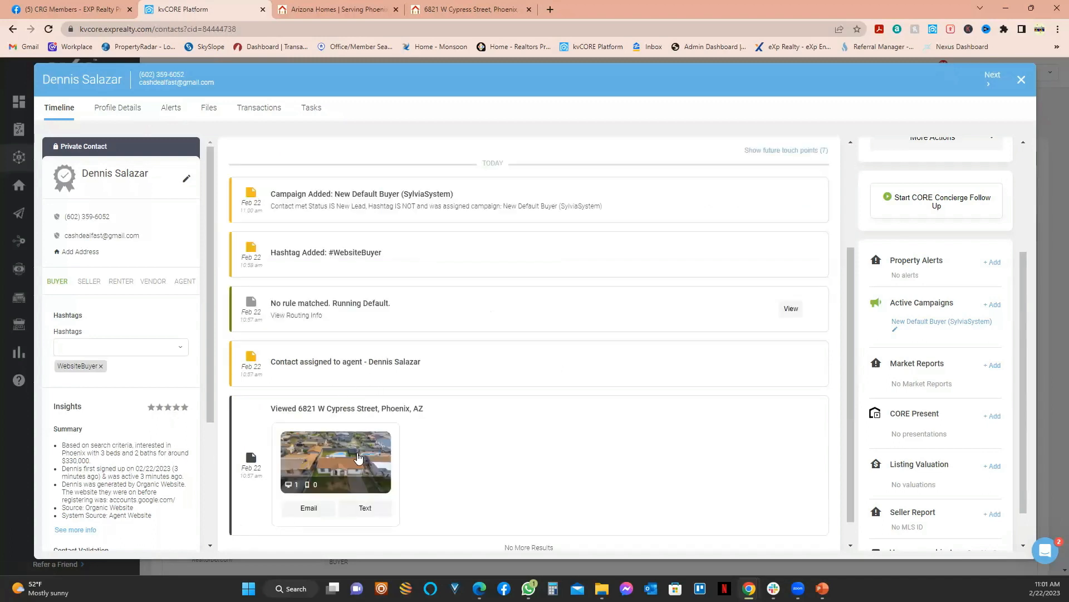
scroll(388, 373, "up", 2)
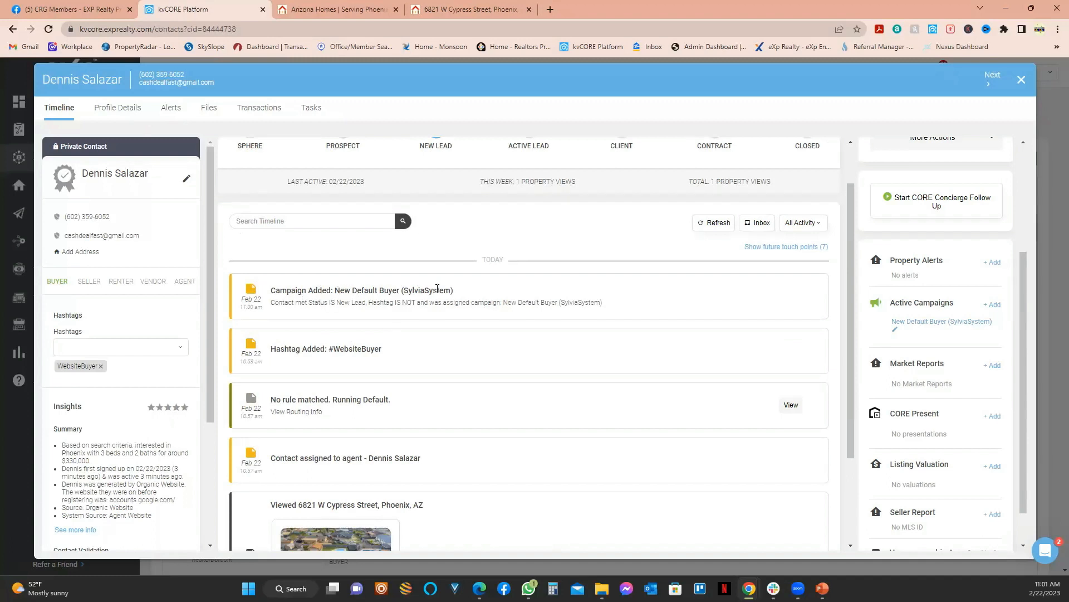
Step: Check the entry showing New Default Buyer assigned on New Lead status, then bring up its campaign options
left_click_drag(437, 289, 452, 288)
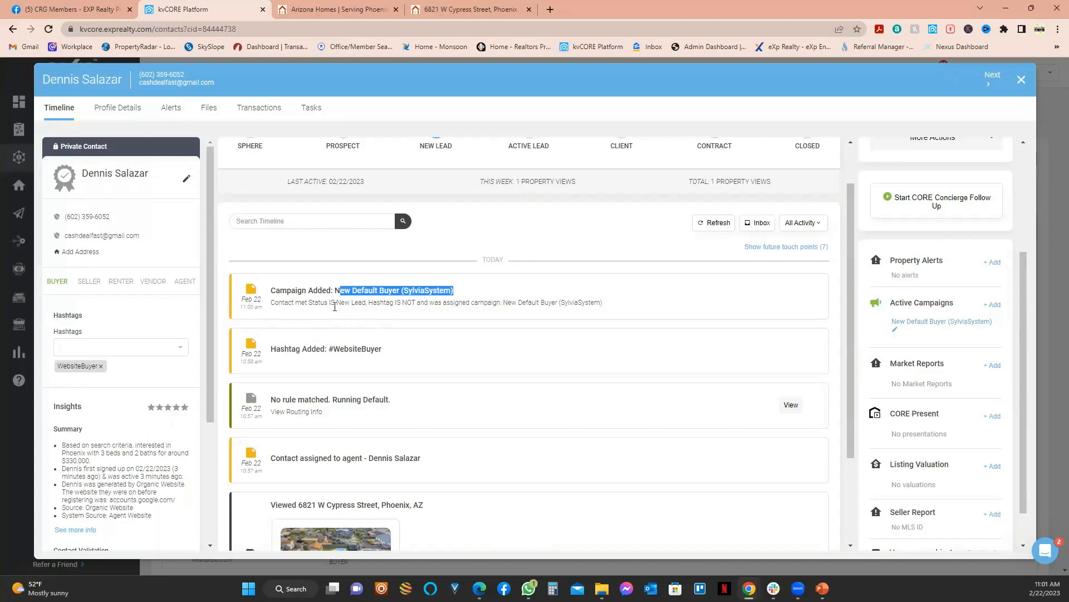
left_click_drag(341, 303, 381, 302)
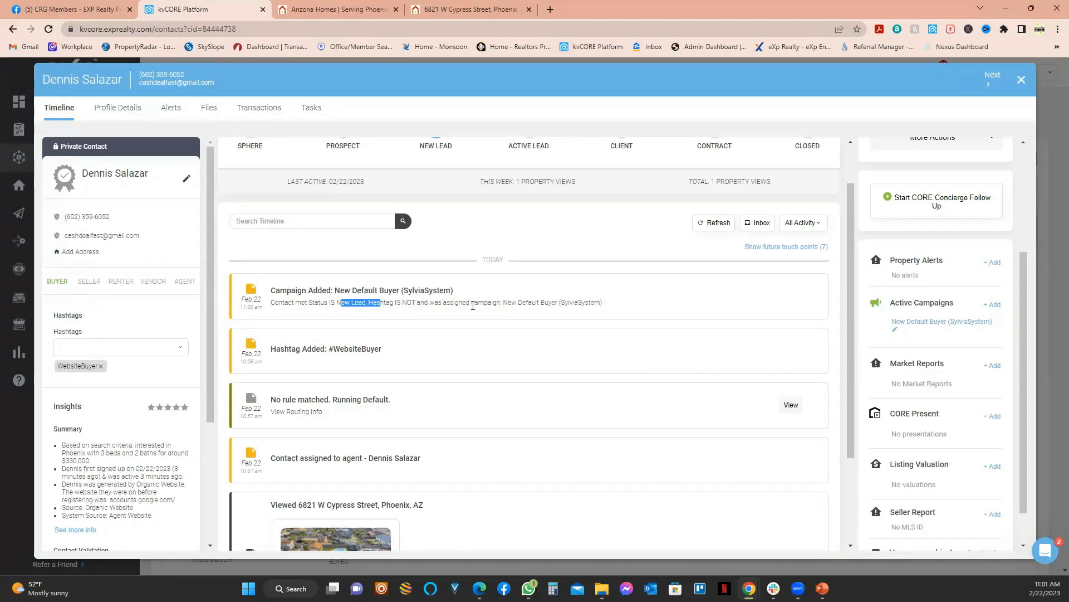
double_click(454, 304)
left_click_drag(504, 302, 568, 302)
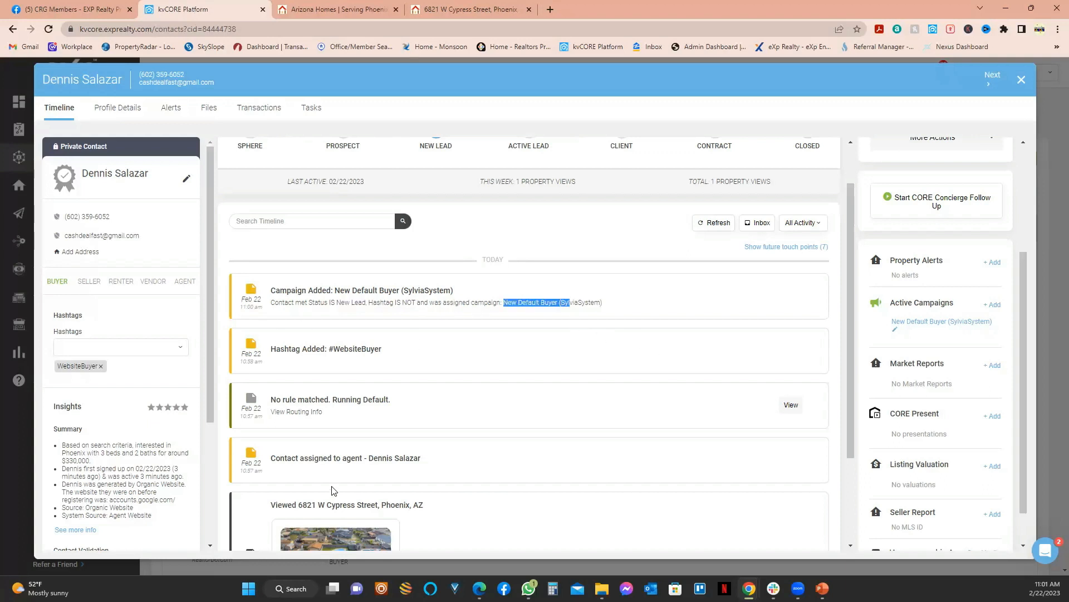
scroll(334, 490, "down", 3)
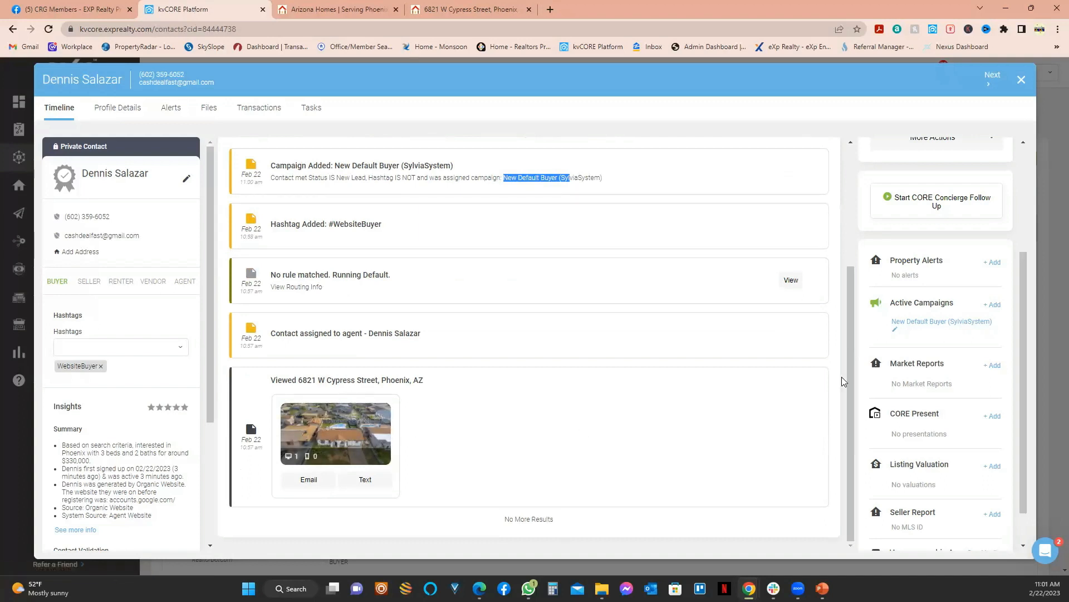
left_click(895, 330)
Step: Remove the New Default Buyer campaign and assign *DS- New Lead Buyer under Active Campaigns
left_click(979, 345)
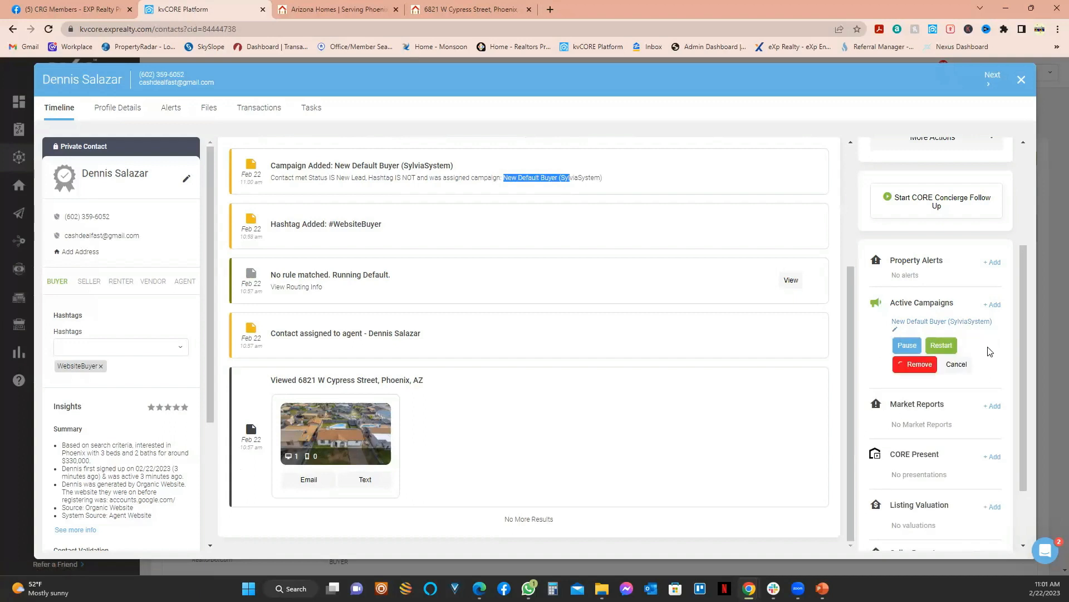
left_click(919, 362)
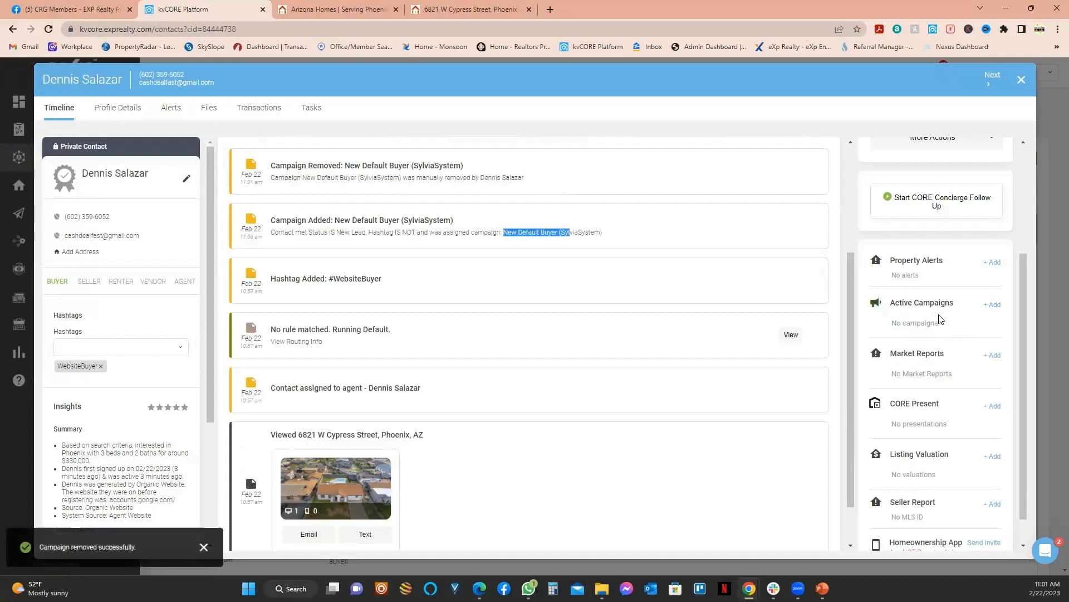
left_click(991, 305)
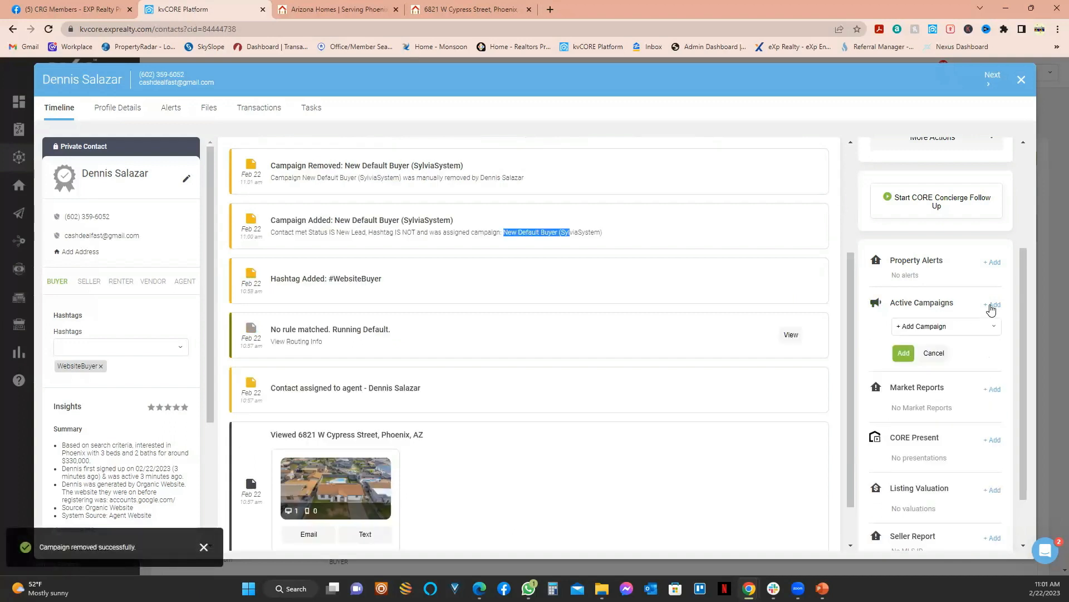
left_click(960, 328)
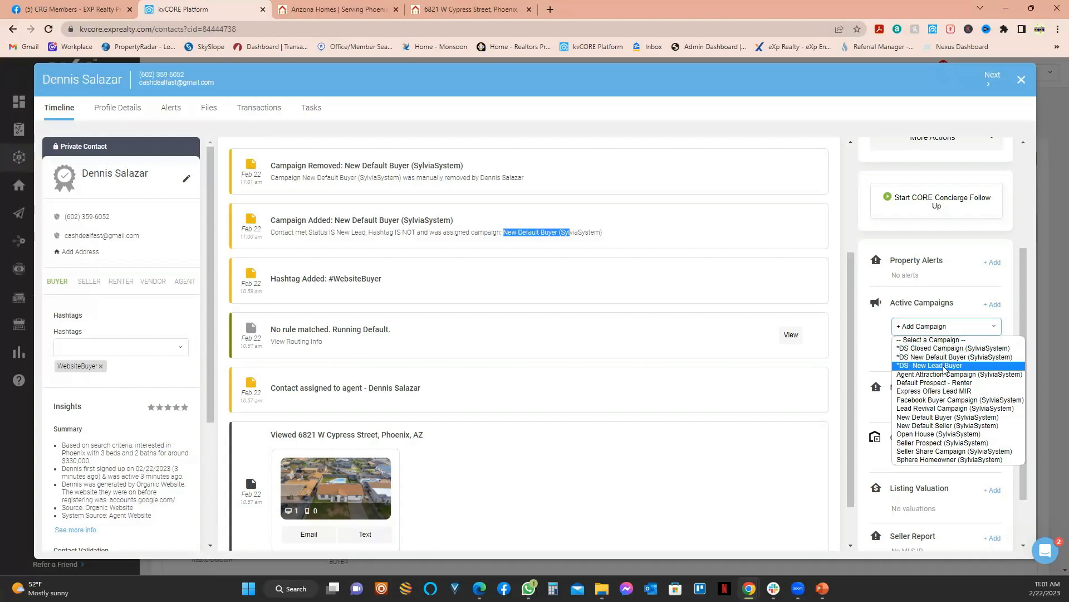
left_click(944, 366)
left_click(906, 353)
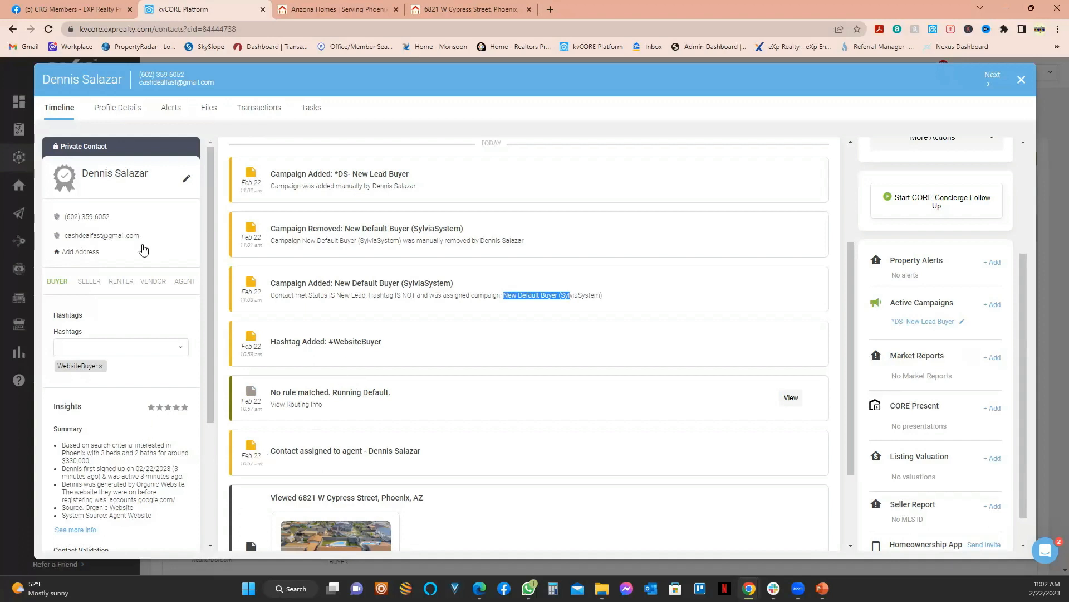
scroll(358, 475, "down", 2)
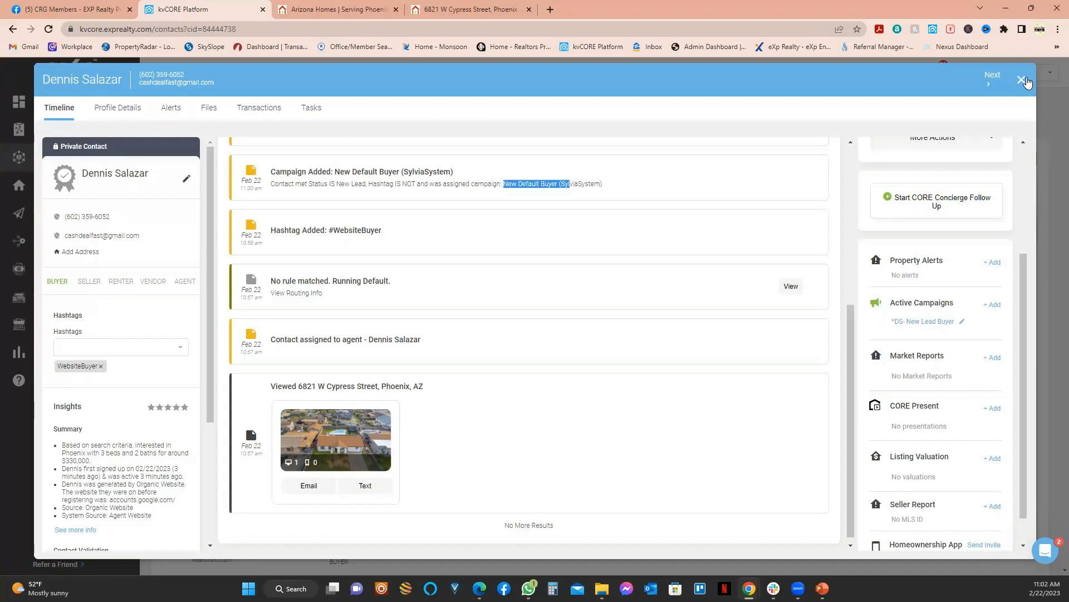
scroll(466, 379, "up", 5)
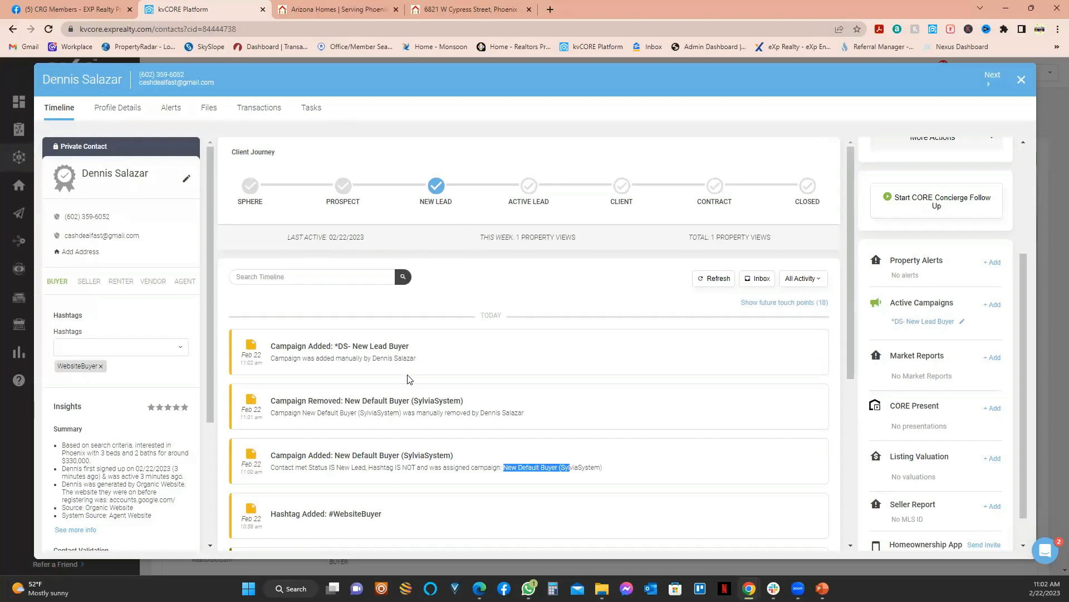
Step: Show the 18 future touch points and review the scheduled messages, including 'Are you an investor?'
left_click(780, 306)
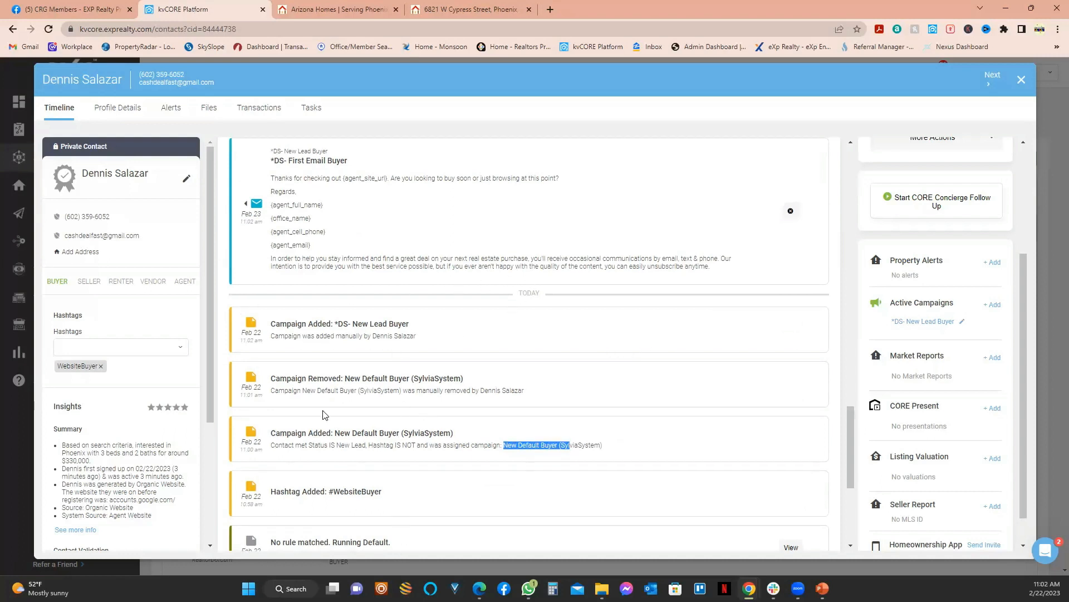
scroll(718, 384, "up", 3)
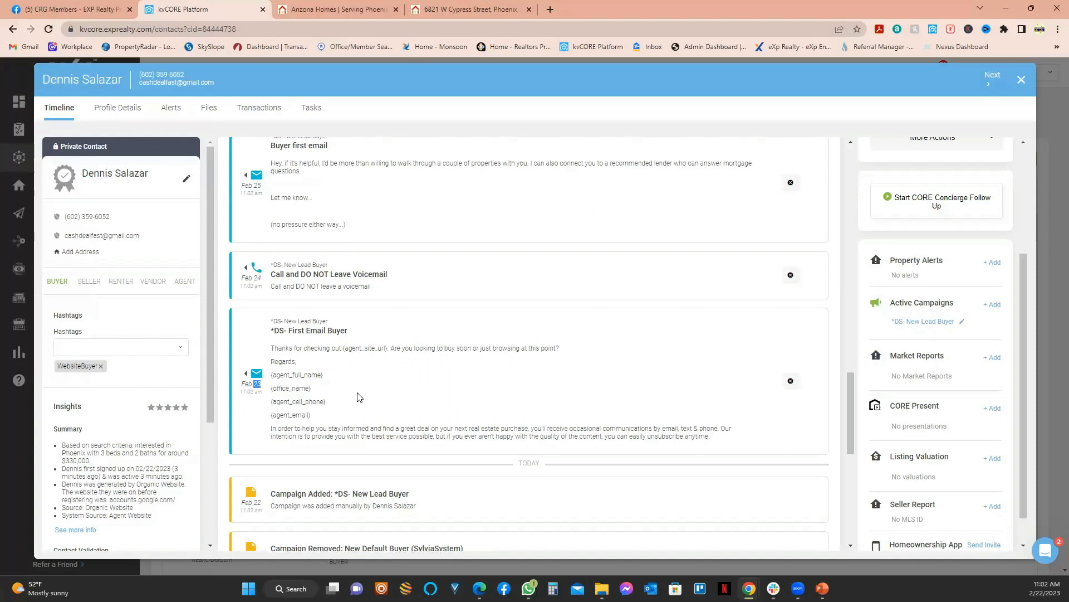
scroll(258, 386, "up", 2)
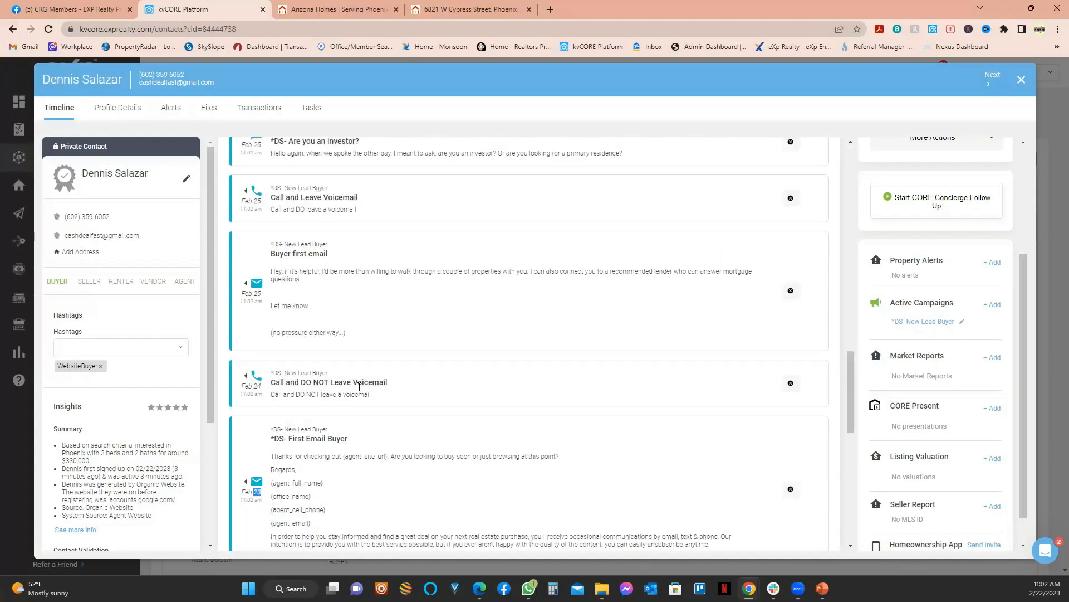
scroll(278, 410, "up", 2)
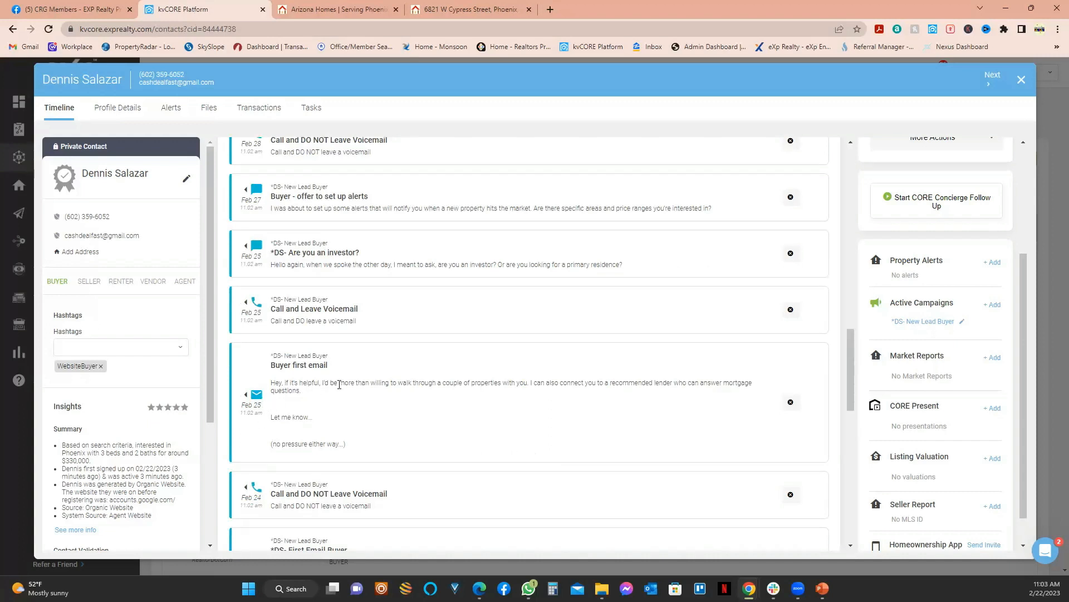
scroll(376, 415, "up", 2)
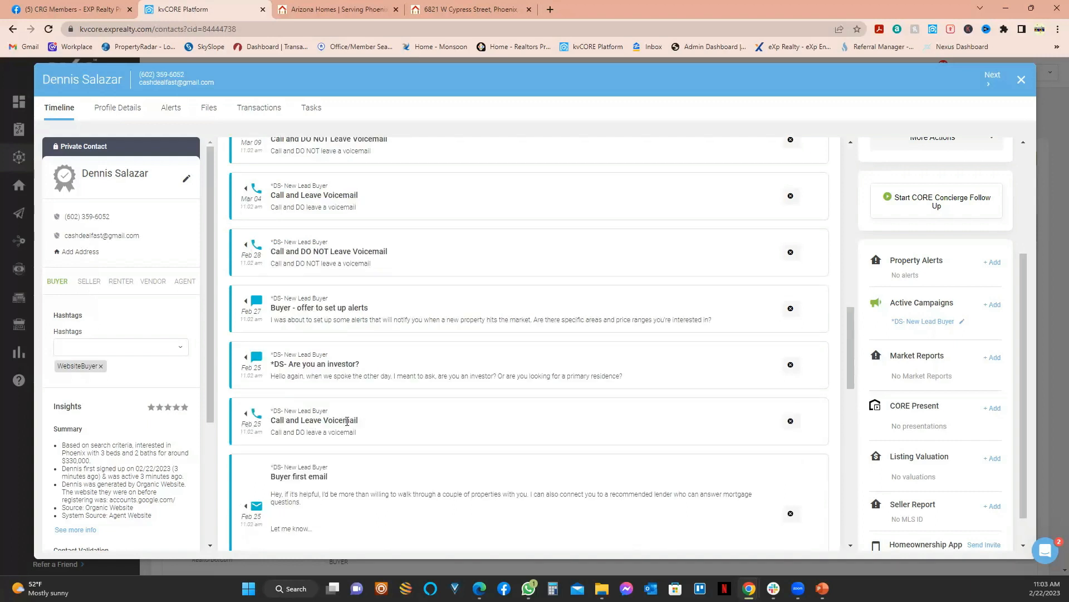
scroll(254, 421, "up", 1)
double_click(256, 423)
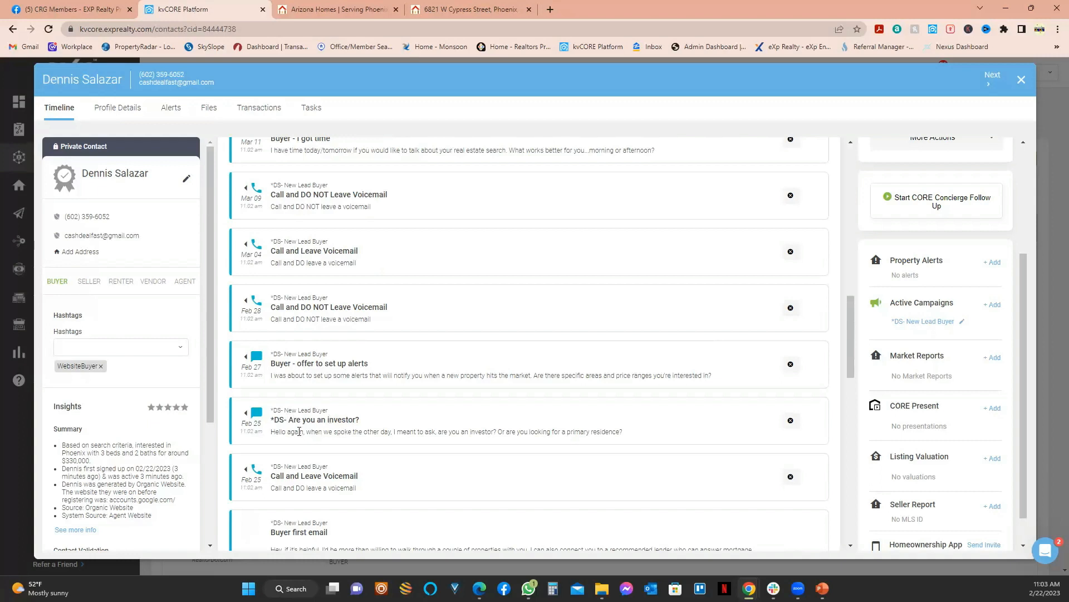
left_click_drag(274, 435, 615, 436)
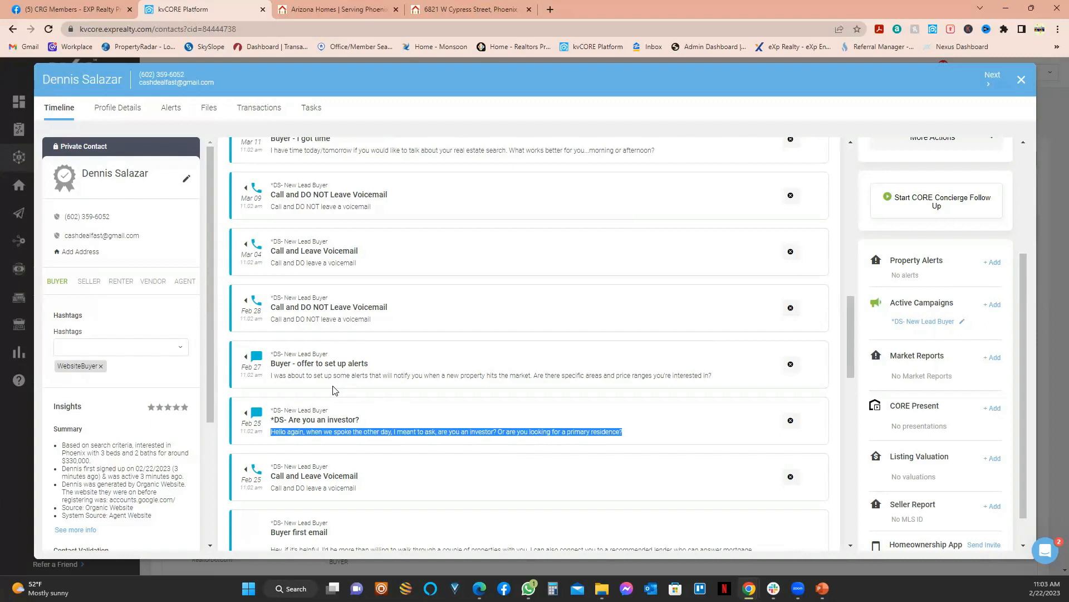
double_click(258, 374)
scroll(324, 384, "up", 10)
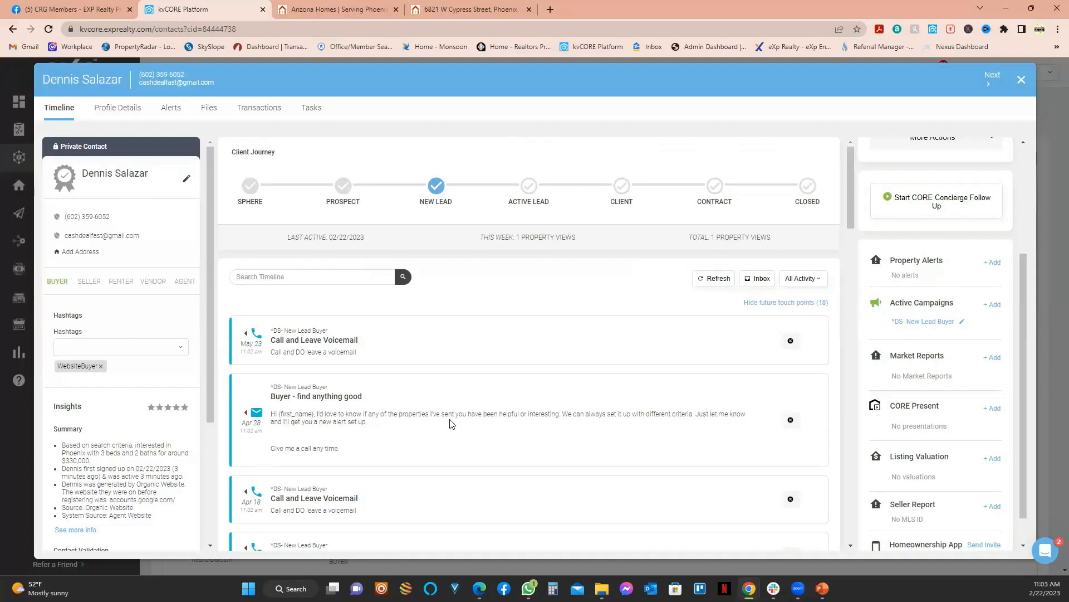
scroll(337, 399, "down", 5)
scroll(337, 423, "down", 7)
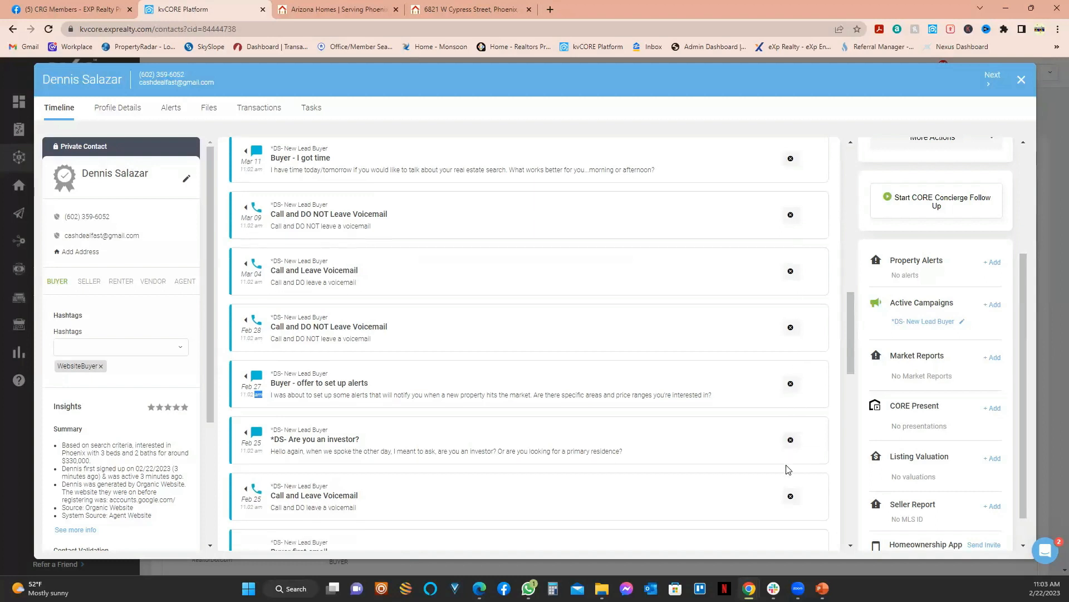
scroll(788, 465, "down", 2)
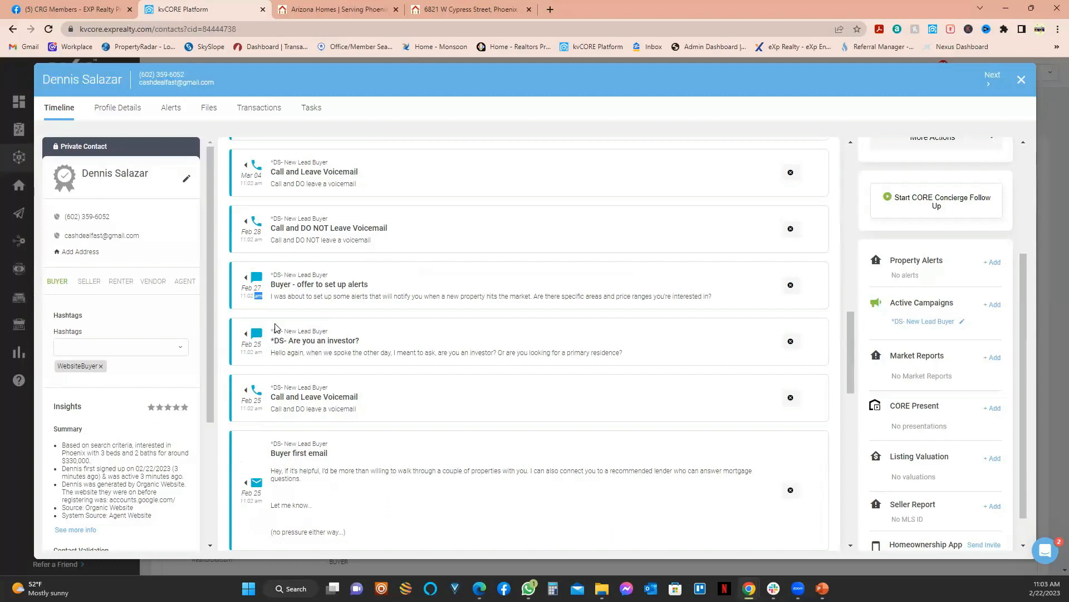
scroll(432, 350, "up", 1)
scroll(925, 362, "up", 2)
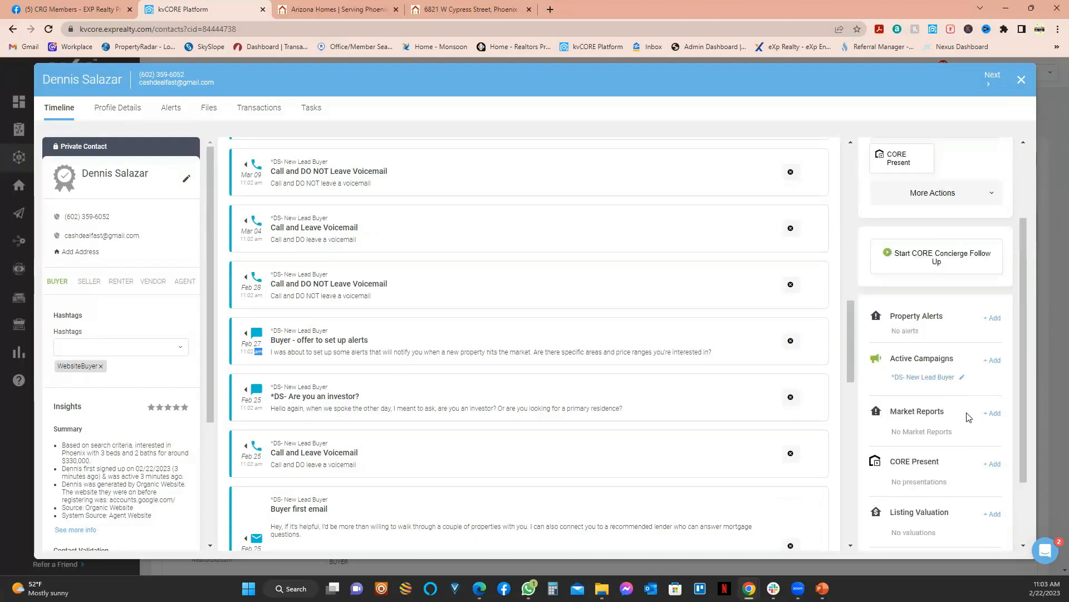
Step: Bring up the active campaign's options, then start removing the Mar 24 scheduled touch point
left_click(961, 378)
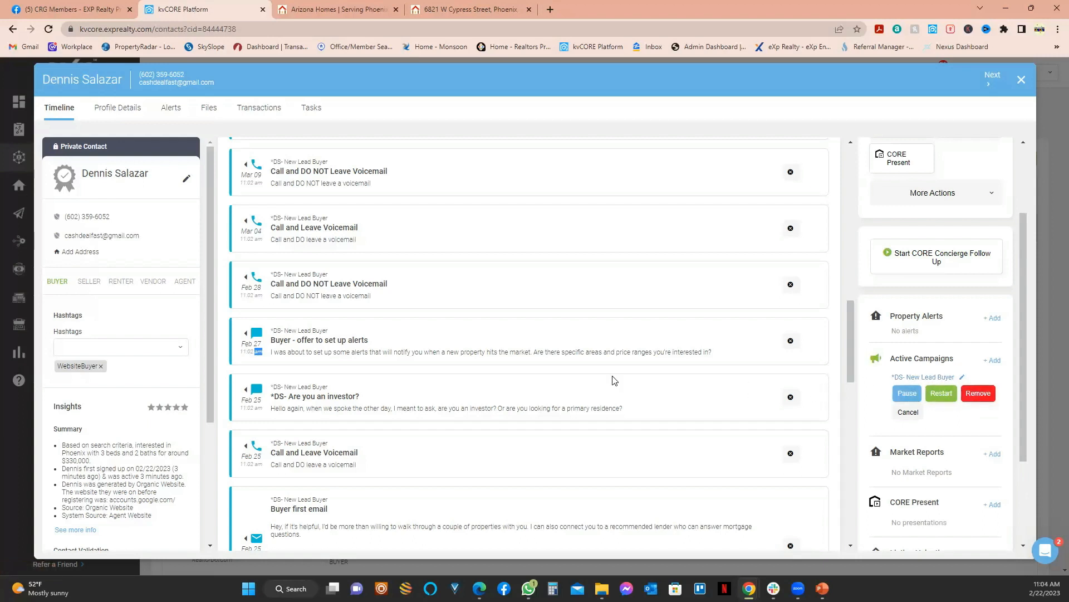
scroll(614, 385, "up", 2)
scroll(614, 388, "up", 5)
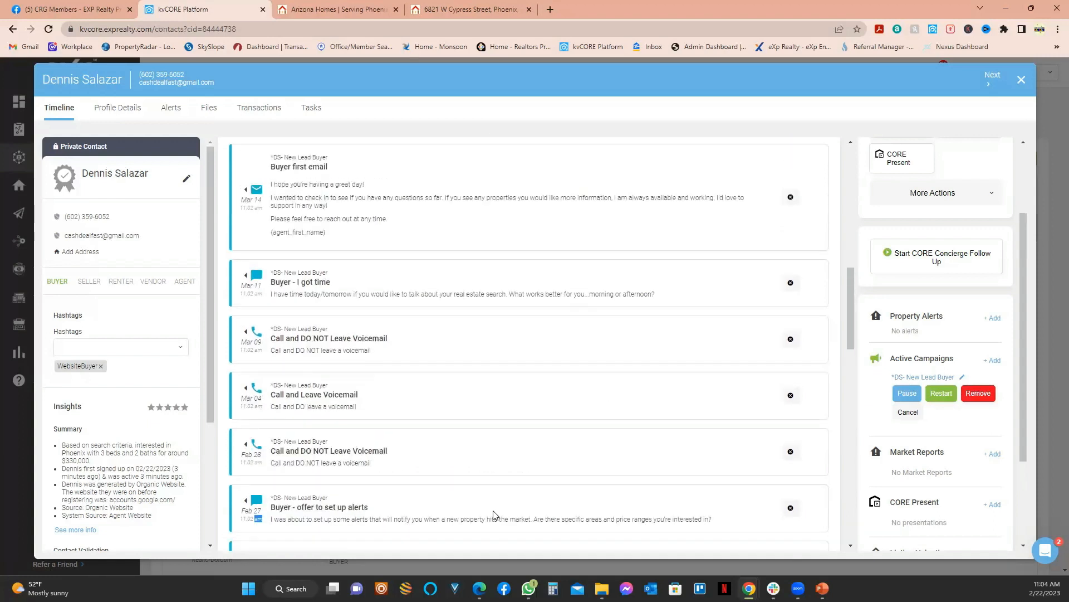
scroll(486, 403, "down", 2)
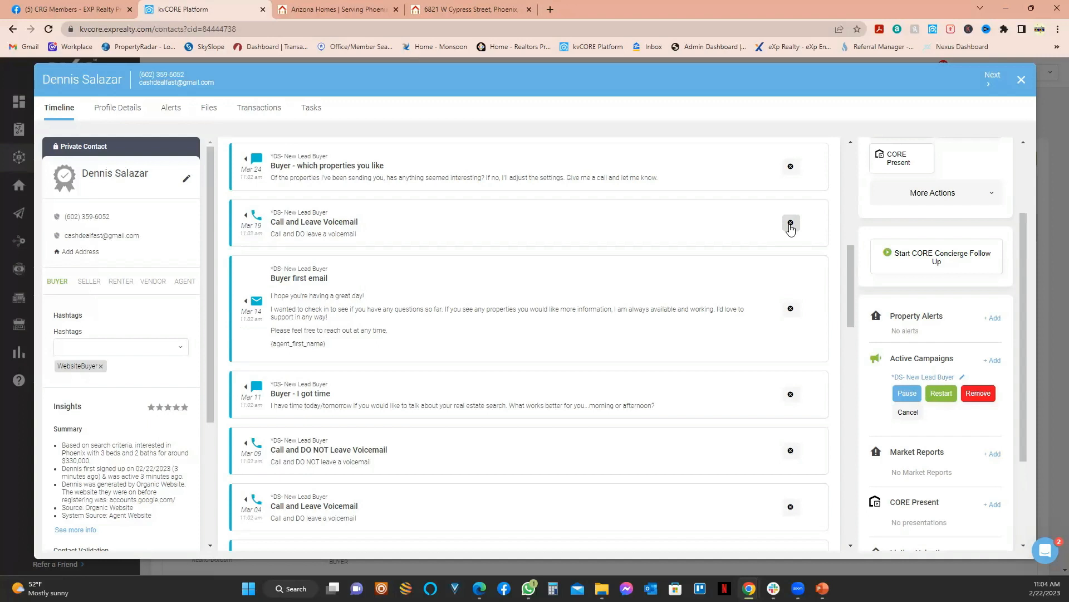
scroll(791, 179, "up", 1)
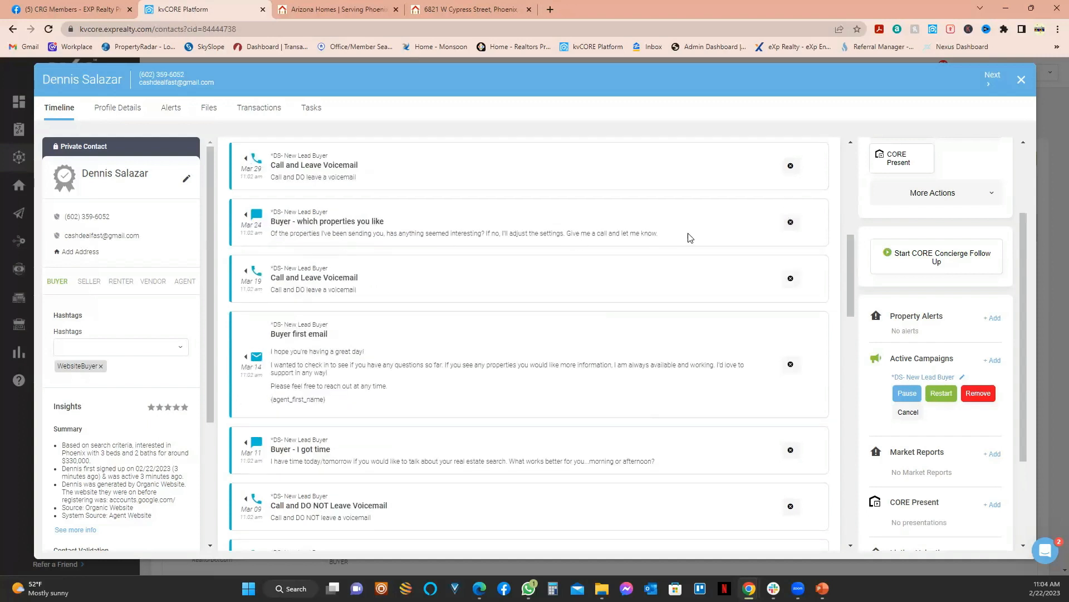
left_click(790, 223)
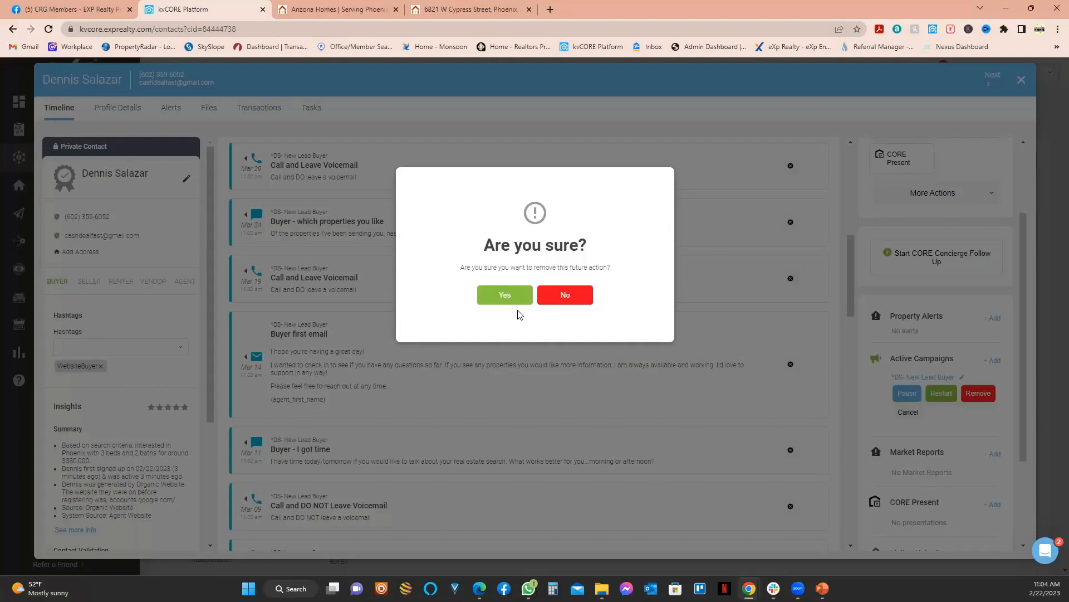
Step: Confirm deleting the Mar 24 text, leaving 17 touch points, and close the contact window
left_click(499, 299)
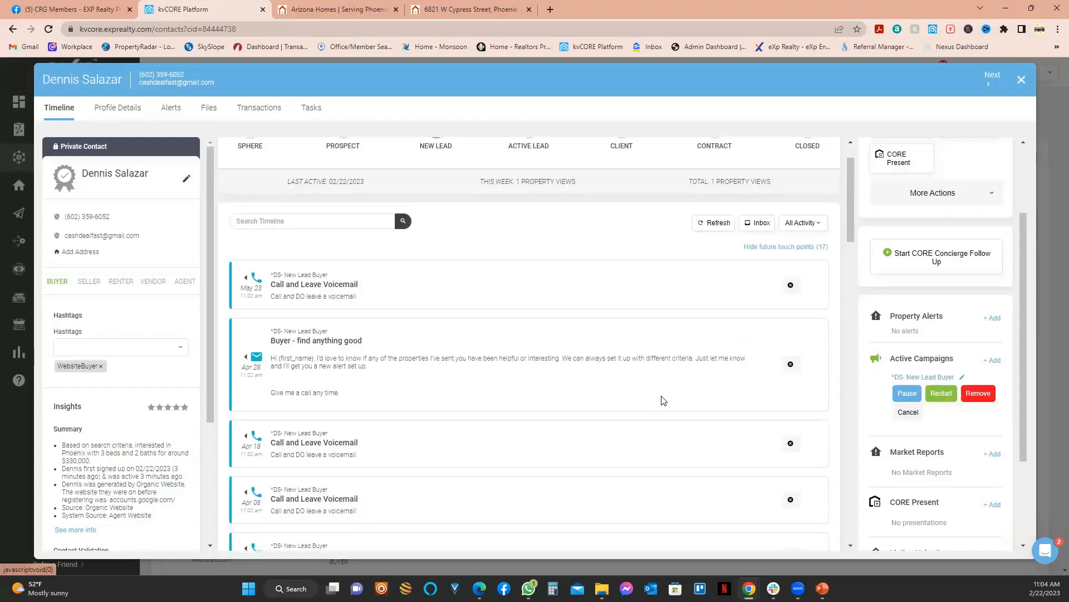
scroll(665, 399, "up", 1)
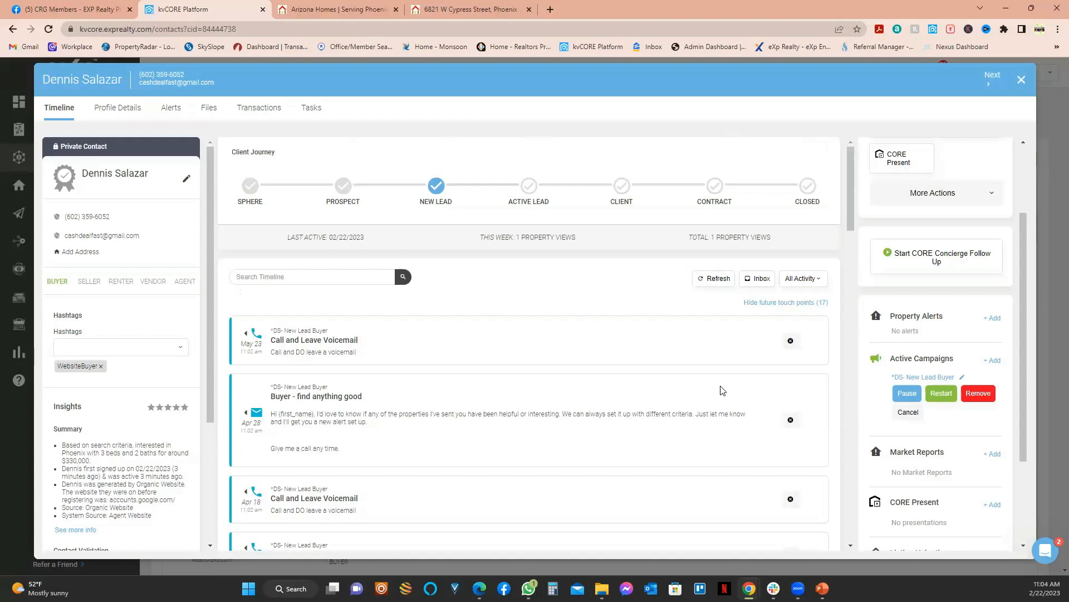
scroll(669, 394, "down", 3)
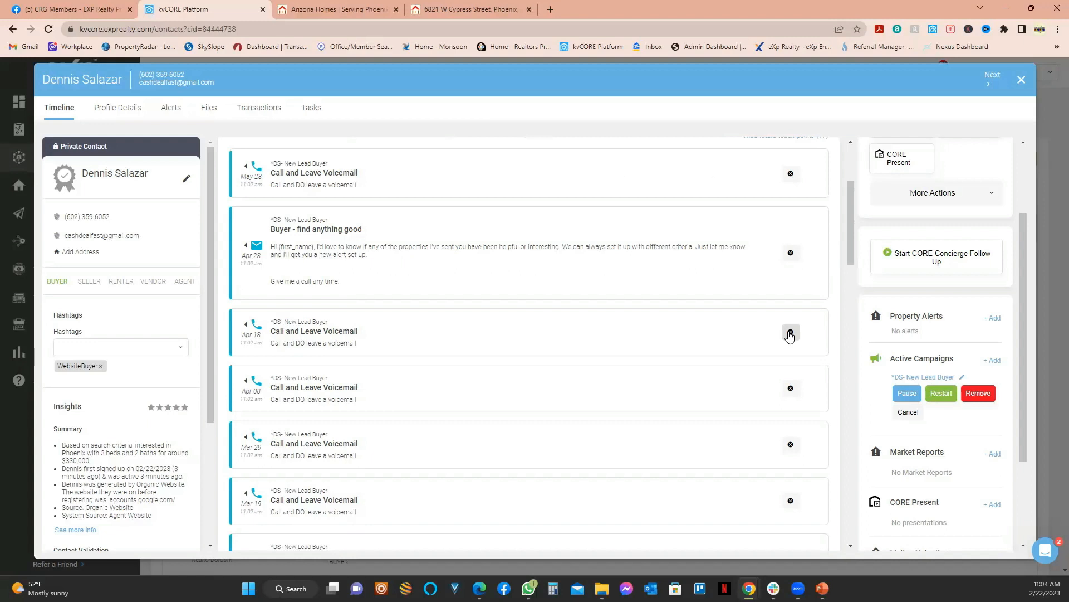
left_click(1021, 83)
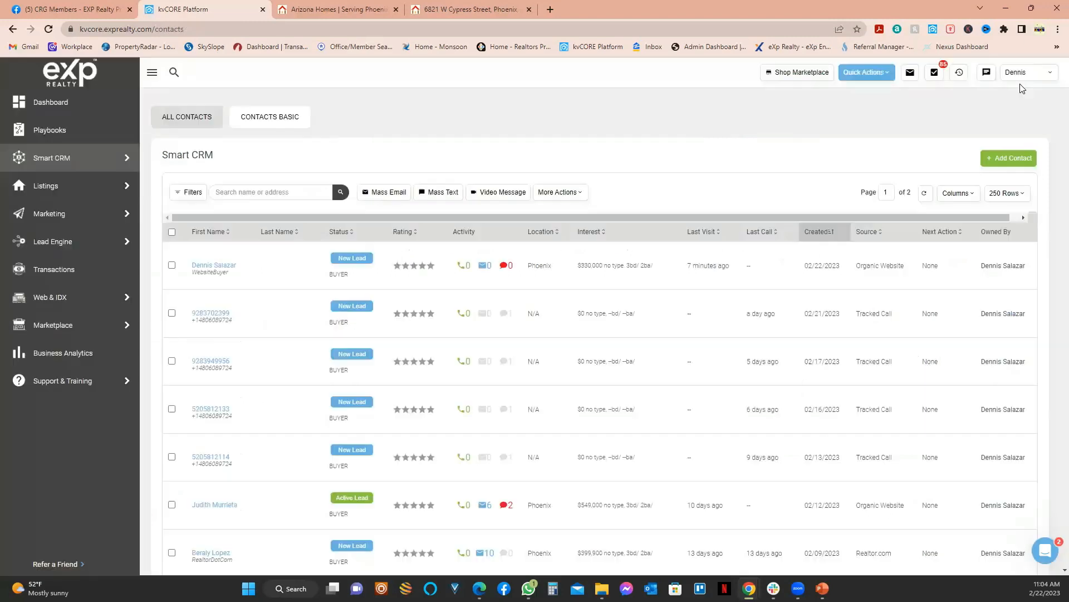